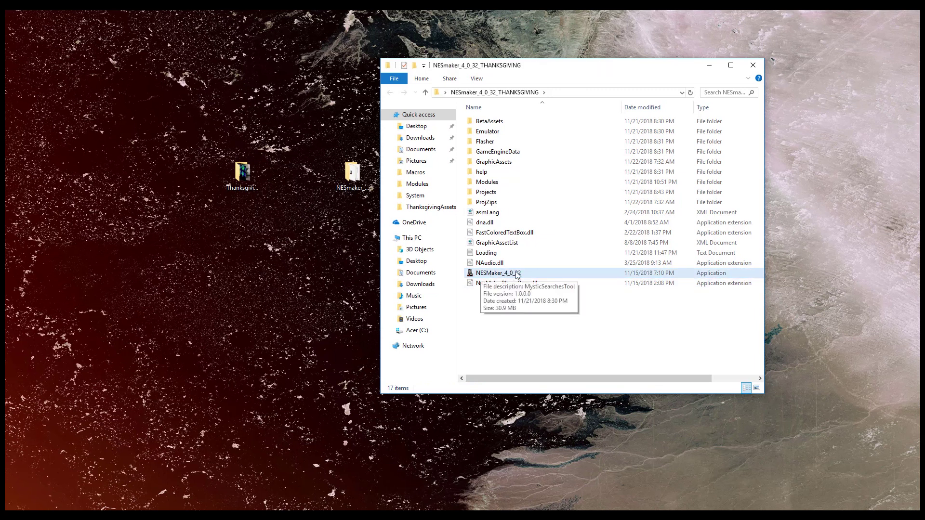
Launch NESMaker_4_0_32 from the NESmaker_4_0_32_THANKSGIVING folder, then enlarge and reposition its window on the desktop
{"action": "left_click", "coordinate": [473, 274]}
{"action": "double_click", "coordinate": [474, 274]}
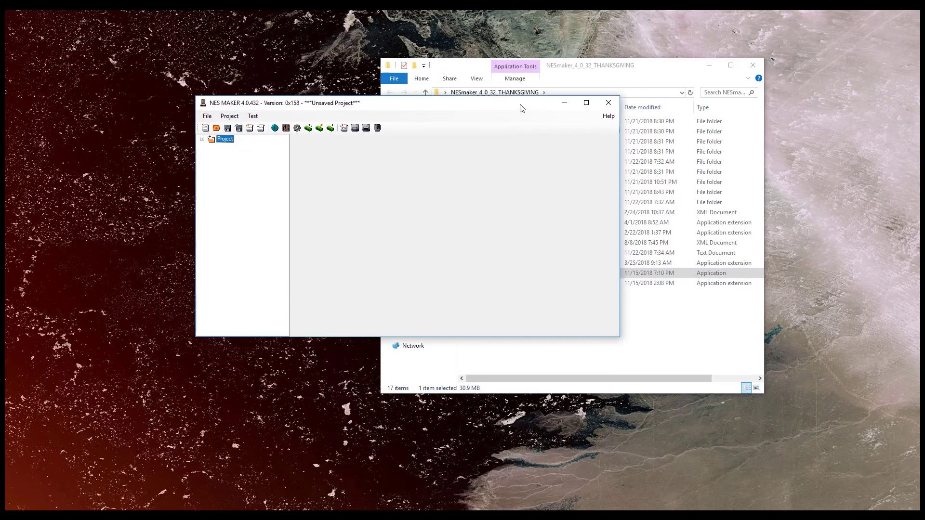
{"action": "left_click_drag", "start_coordinate": [569, 317], "coordinate": [731, 429]}
{"action": "left_click_drag", "start_coordinate": [453, 88], "coordinate": [412, 117]}
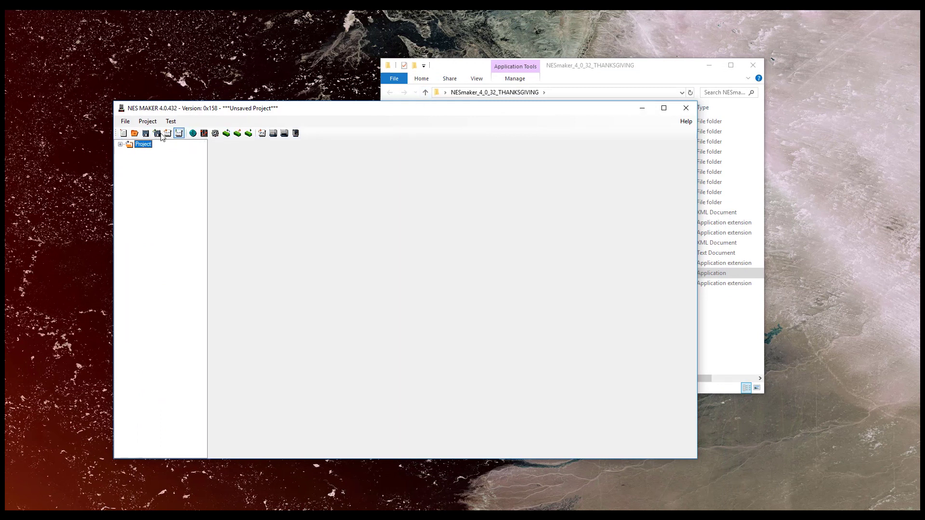
{"action": "left_click_drag", "start_coordinate": [313, 113], "coordinate": [382, 96]}
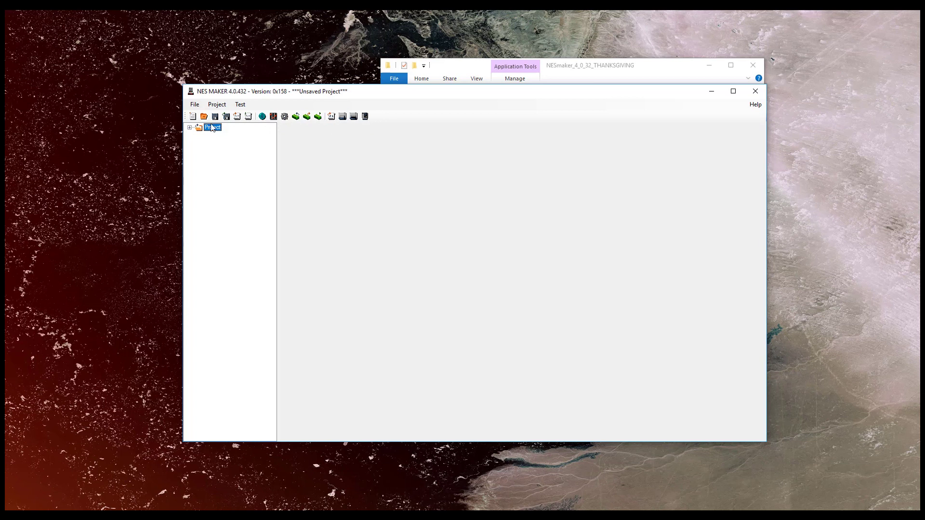
Look over the project commands and expand the project tree and its Scripts branch to examine the available sections
{"action": "left_click", "coordinate": [212, 105]}
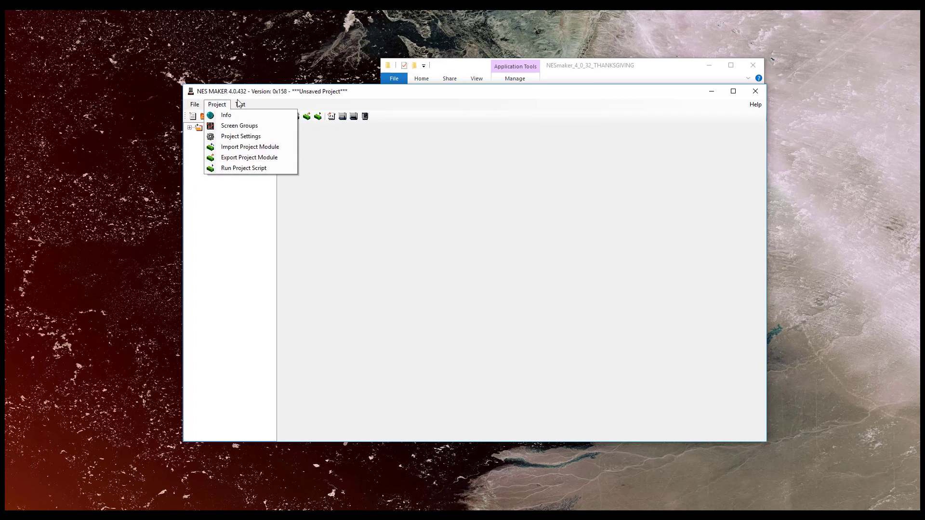
{"action": "left_click", "coordinate": [195, 106]}
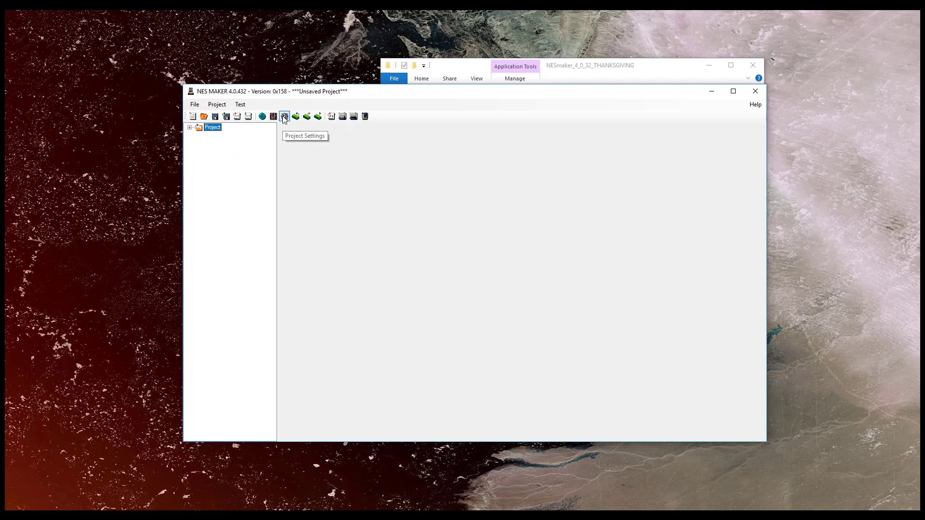
{"action": "left_click", "coordinate": [190, 127]}
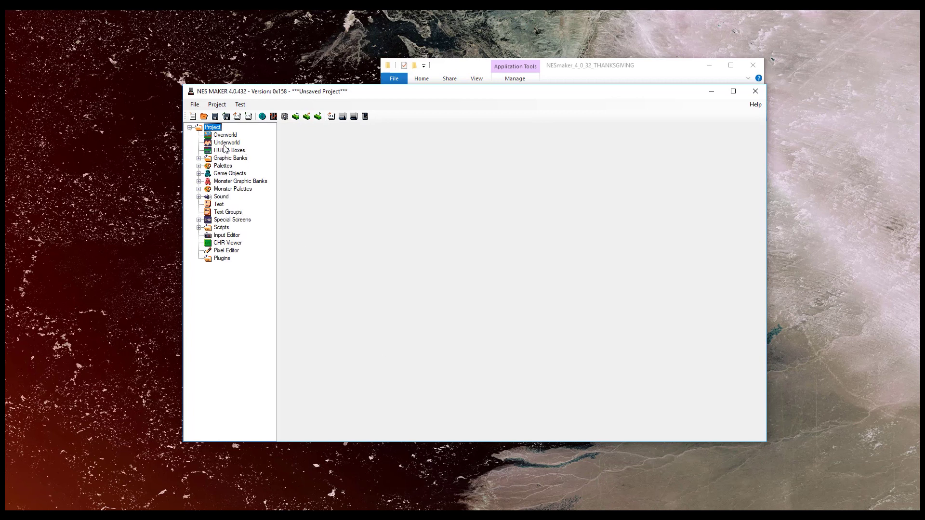
{"action": "left_click", "coordinate": [199, 227]}
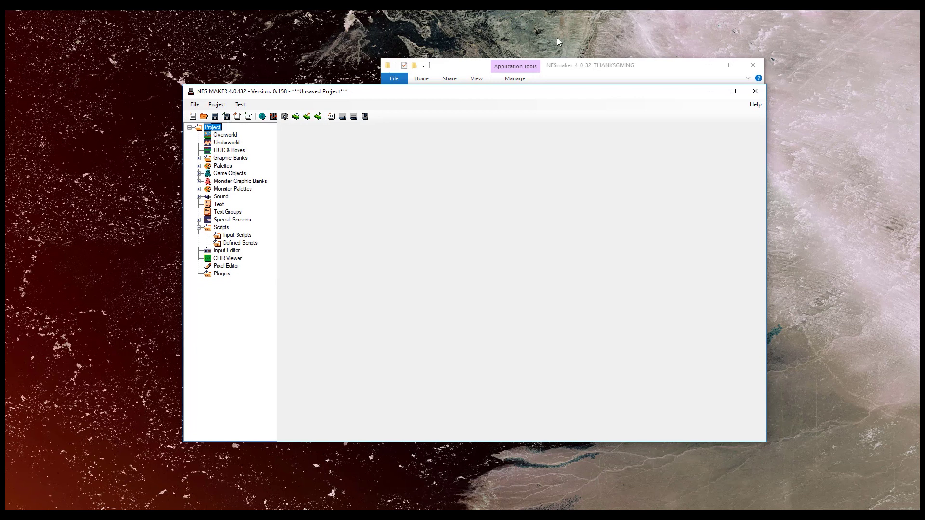
Close the NESmaker_4_0_32_THANKSGIVING folder window and reposition the NES Maker window on the desktop
{"action": "left_click", "coordinate": [634, 78]}
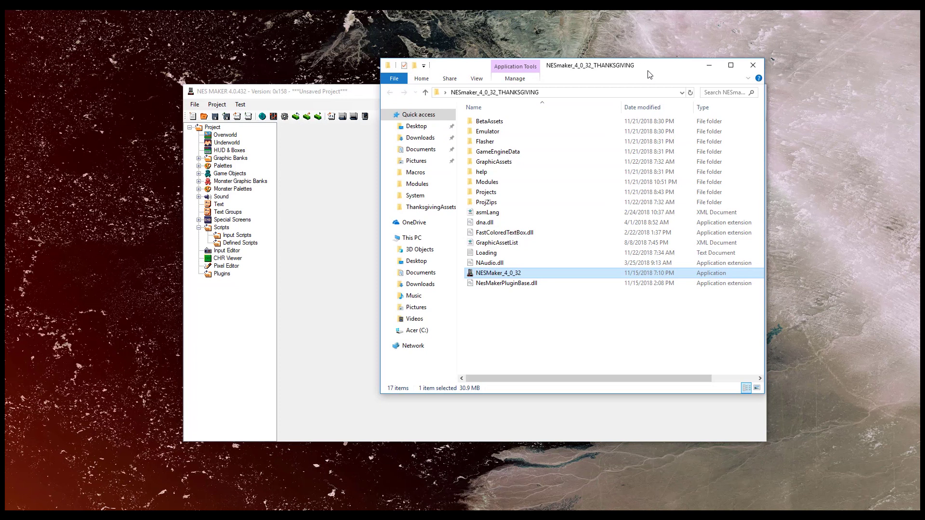
{"action": "left_click", "coordinate": [753, 64]}
{"action": "left_click", "coordinate": [548, 82]}
{"action": "left_click_drag", "start_coordinate": [547, 95], "coordinate": [627, 69]}
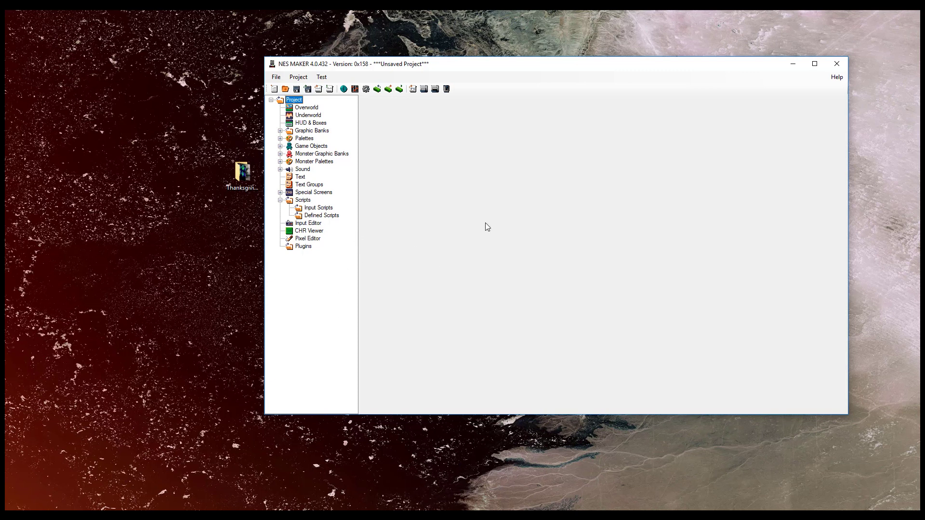
Create a new project with blank tilesets, folder name Thanks18 and starting module Base.MOD, and expand its project tree
{"action": "left_click", "coordinate": [276, 77]}
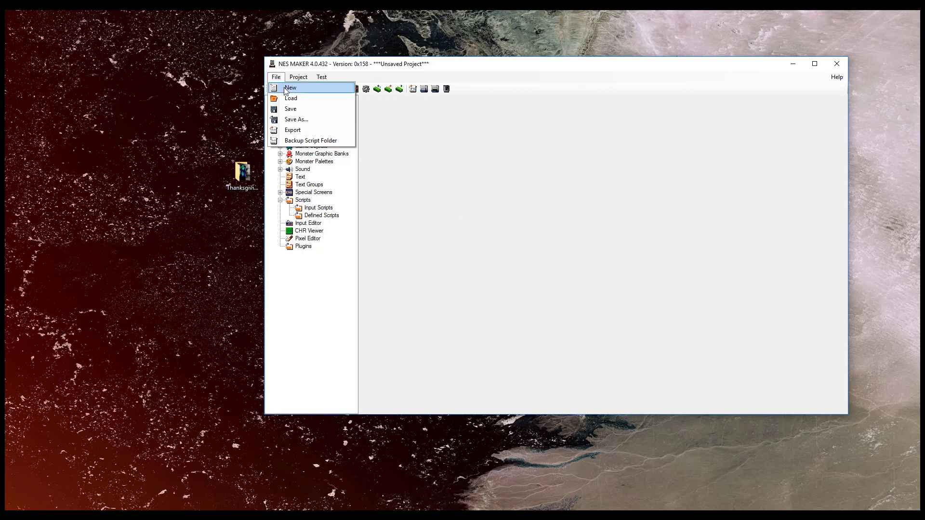
{"action": "left_click", "coordinate": [290, 88]}
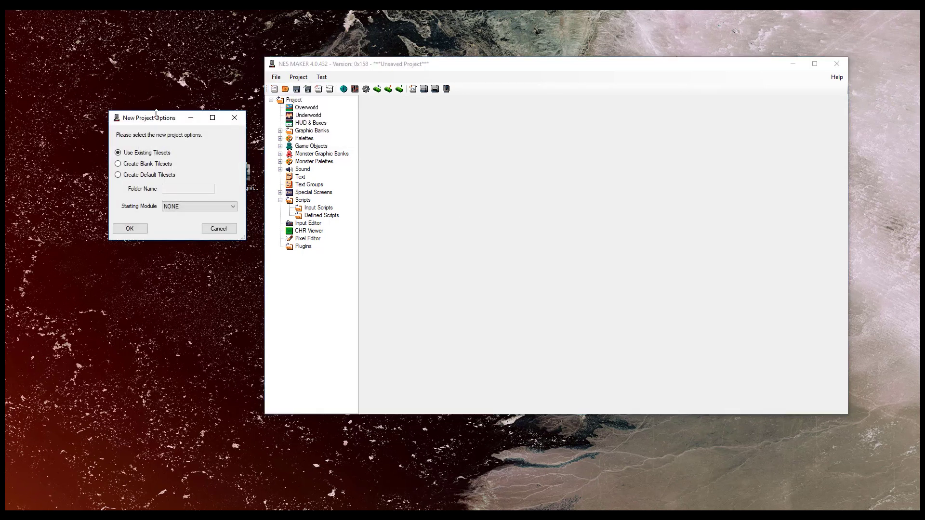
{"action": "left_click_drag", "start_coordinate": [188, 114], "coordinate": [516, 128]}
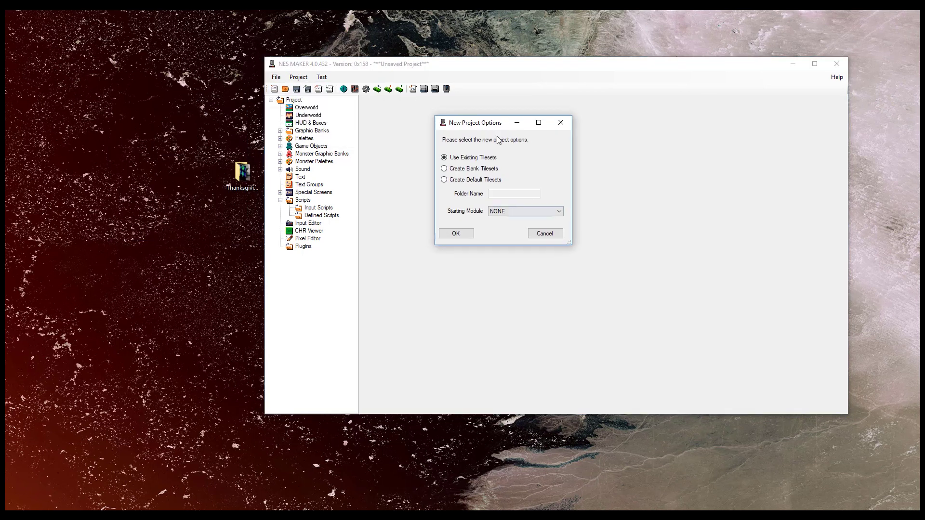
{"action": "left_click", "coordinate": [471, 169]}
{"action": "left_click", "coordinate": [500, 193]}
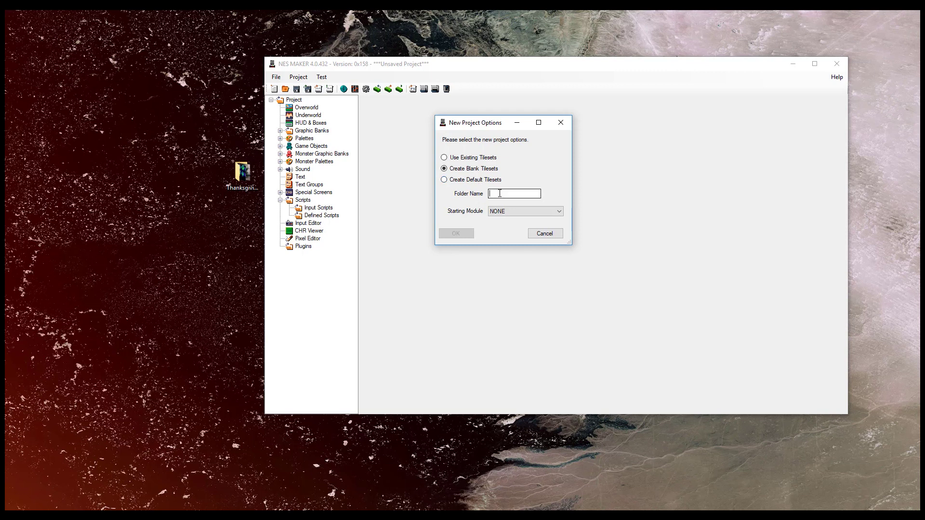
{"action": "type", "text": "Thanks18"}
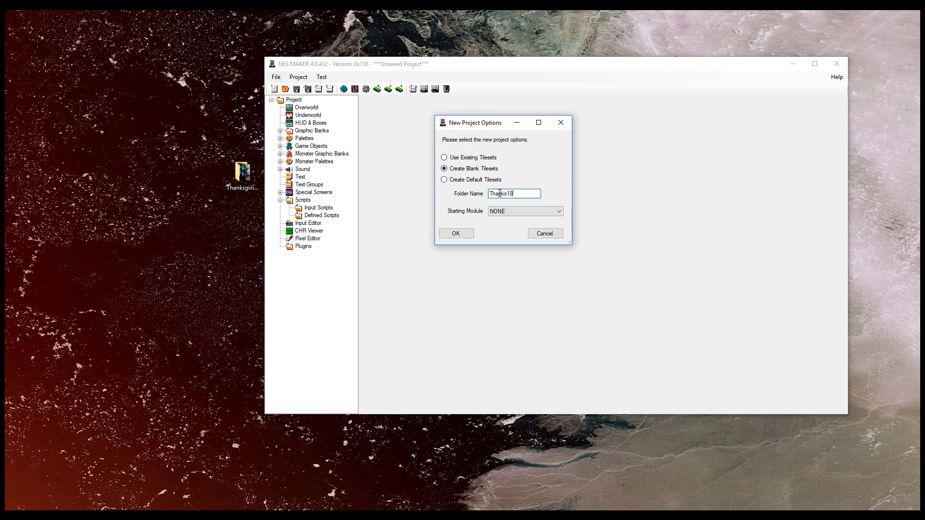
{"action": "left_click", "coordinate": [495, 211]}
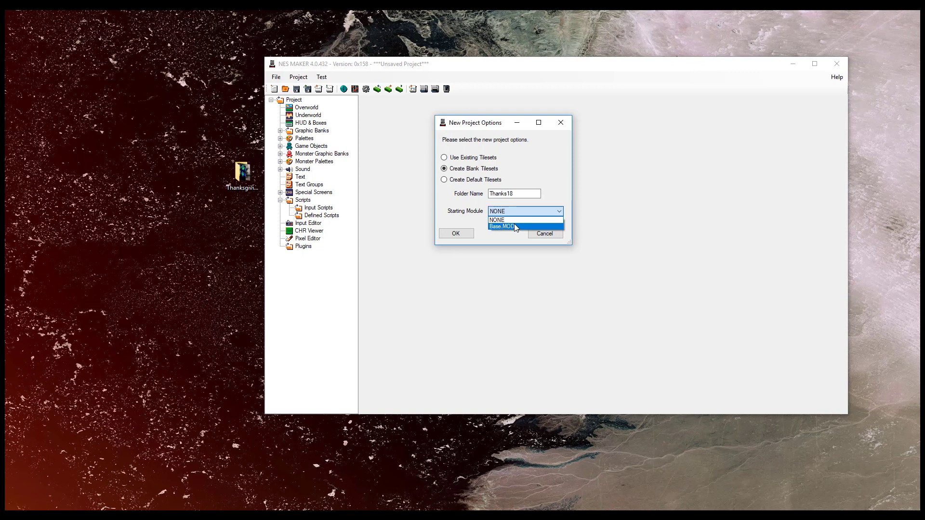
{"action": "left_click", "coordinate": [503, 227]}
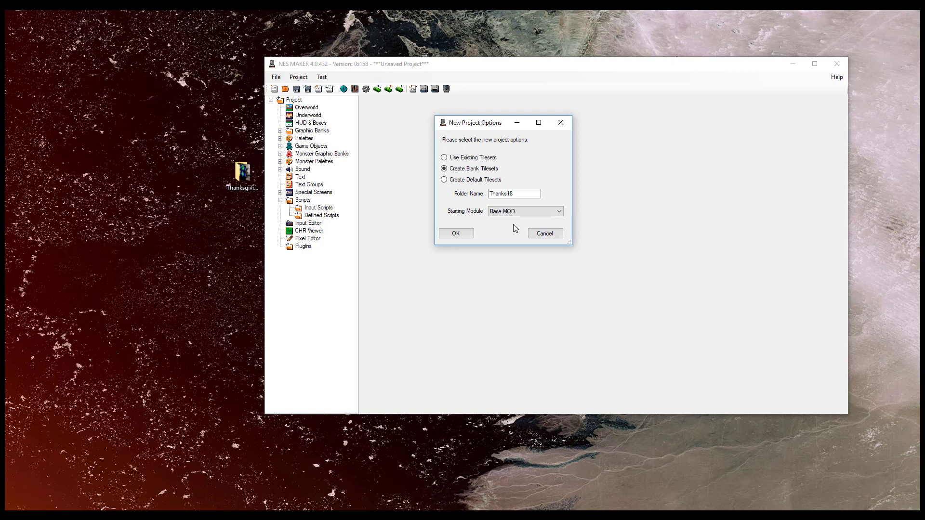
{"action": "left_click", "coordinate": [454, 234]}
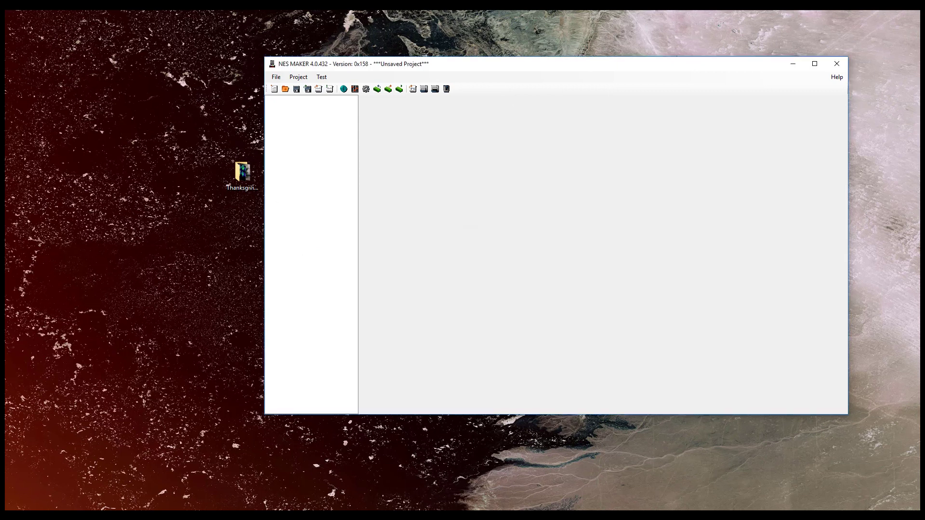
{"action": "left_click", "coordinate": [271, 101]}
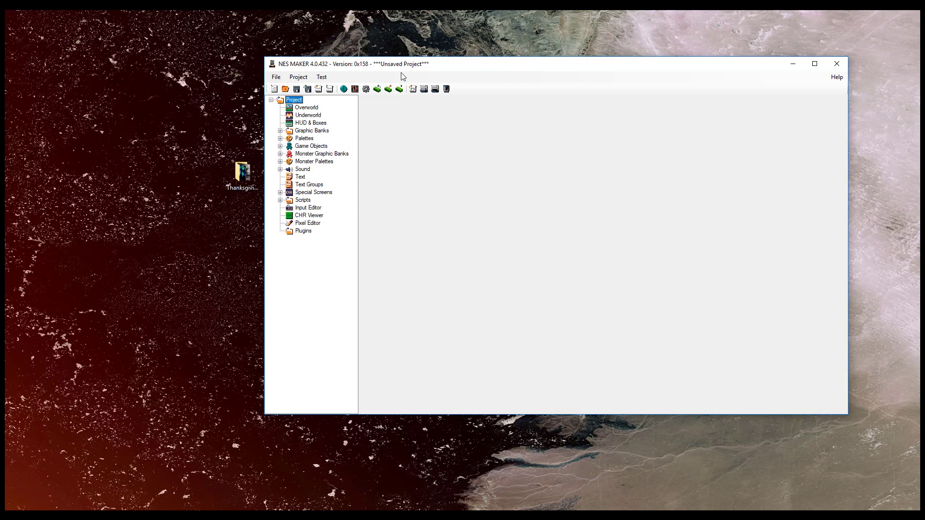
{"action": "left_click_drag", "start_coordinate": [409, 66], "coordinate": [396, 74]}
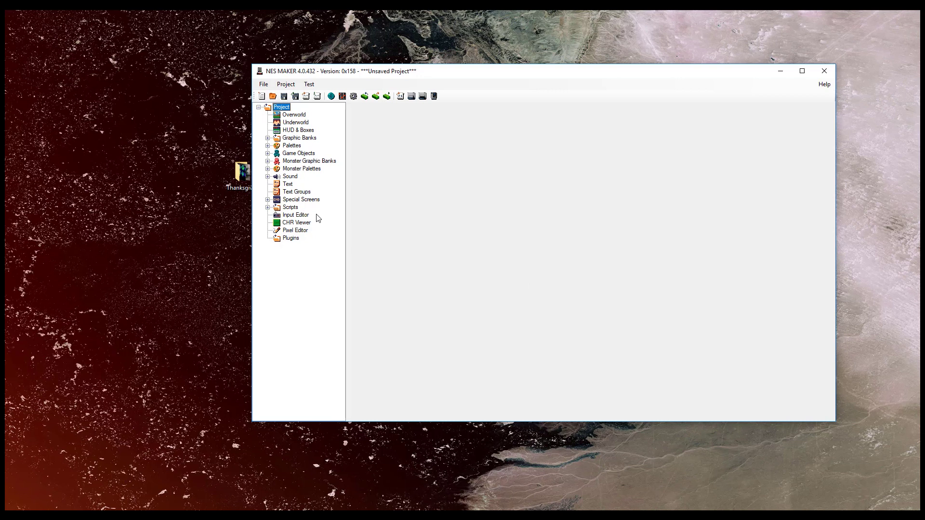
Examine the script defines in the project's Script Settings and close the settings
{"action": "left_click", "coordinate": [353, 96]}
{"action": "left_click", "coordinate": [232, 144]}
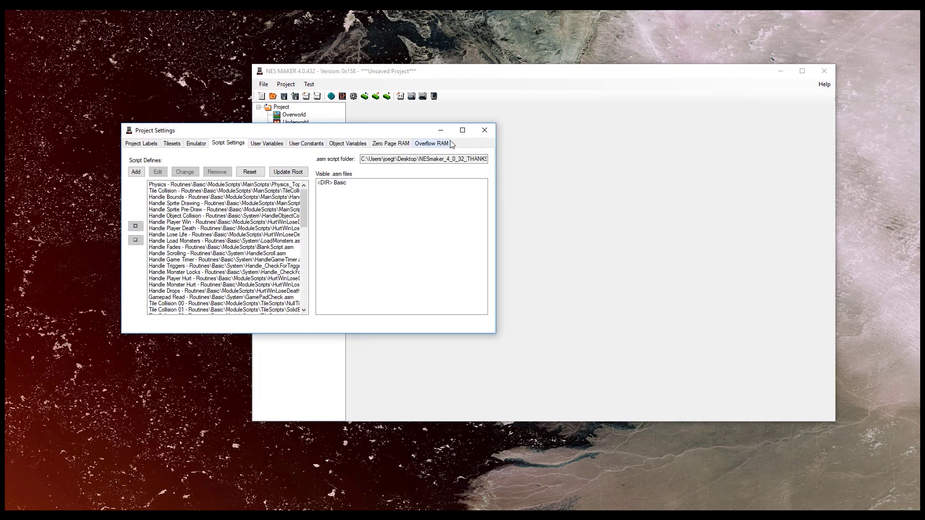
{"action": "left_click", "coordinate": [485, 130]}
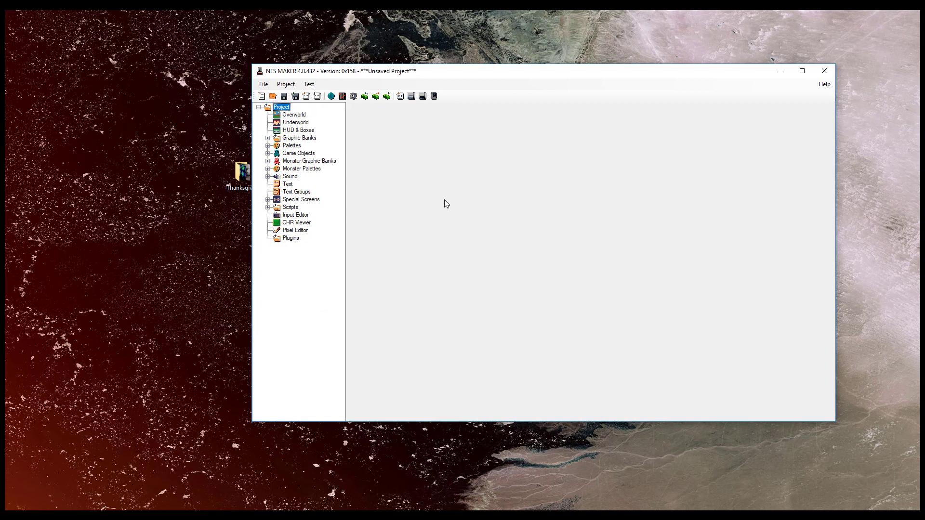
Start a script folder backup and choose the Basic folder inside GameEngineData\Routines as the folder to back up
{"action": "left_click", "coordinate": [264, 84]}
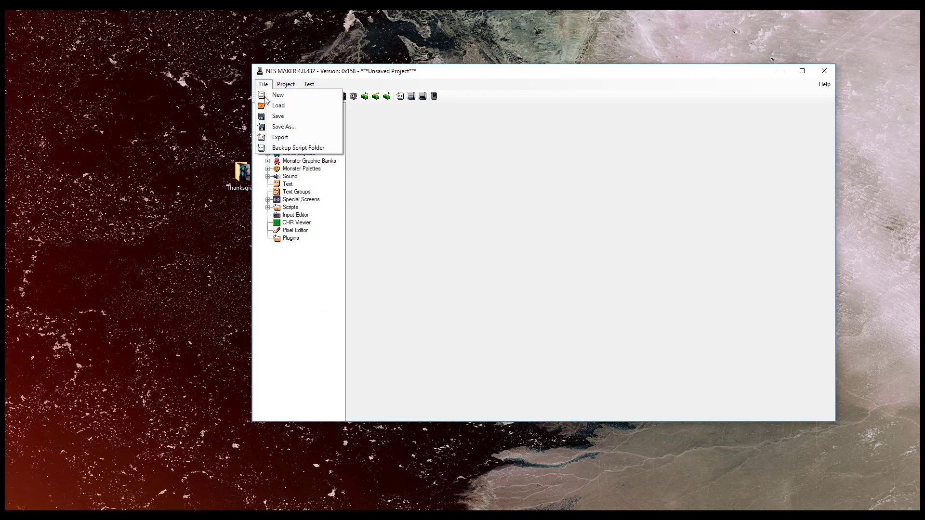
{"action": "left_click", "coordinate": [292, 150]}
{"action": "left_click_drag", "start_coordinate": [154, 31], "coordinate": [554, 180]}
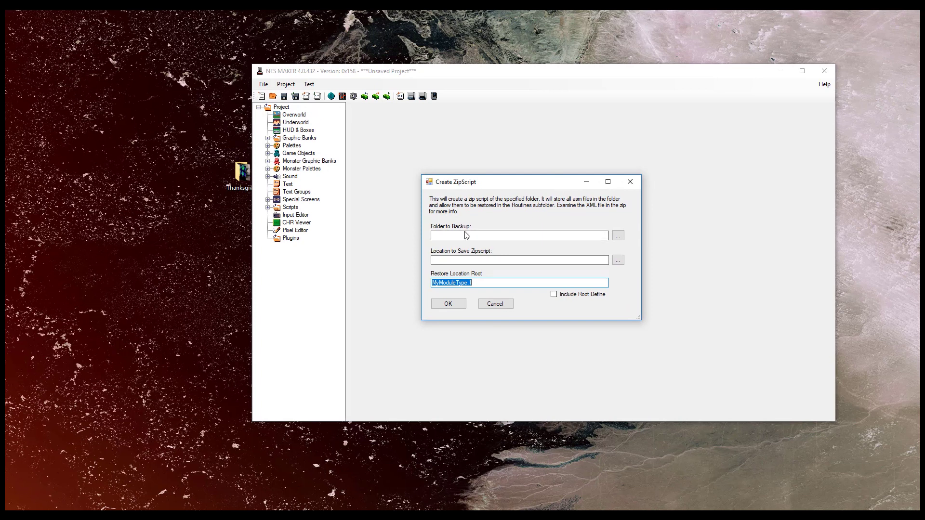
{"action": "left_click", "coordinate": [618, 235]}
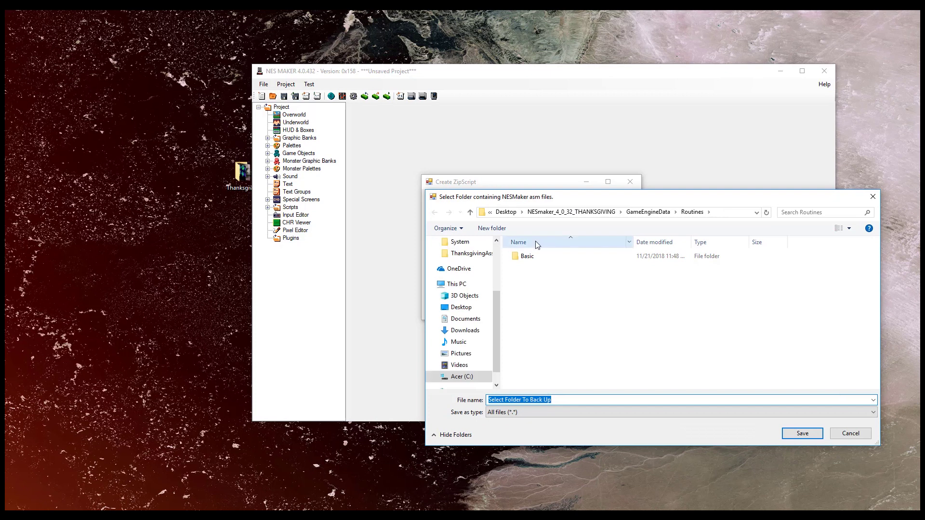
{"action": "double_click", "coordinate": [527, 256]}
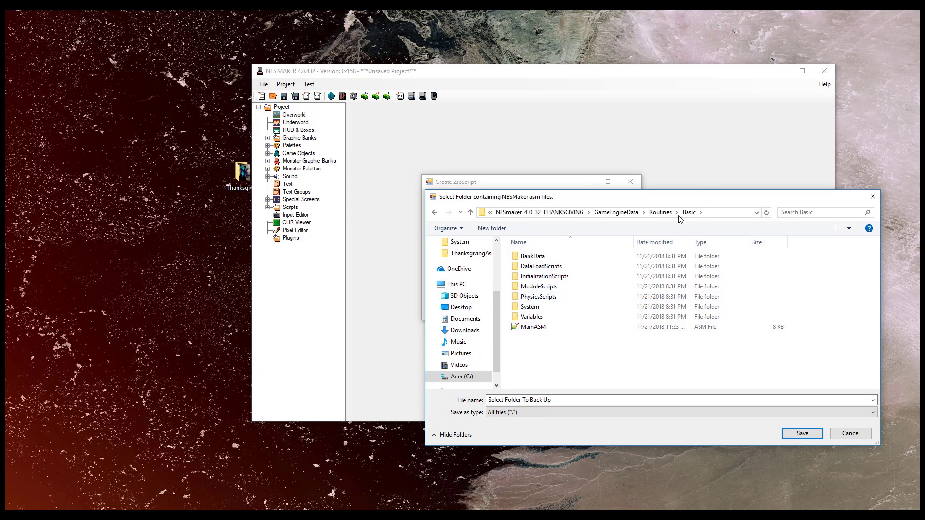
{"action": "left_click", "coordinate": [811, 435]}
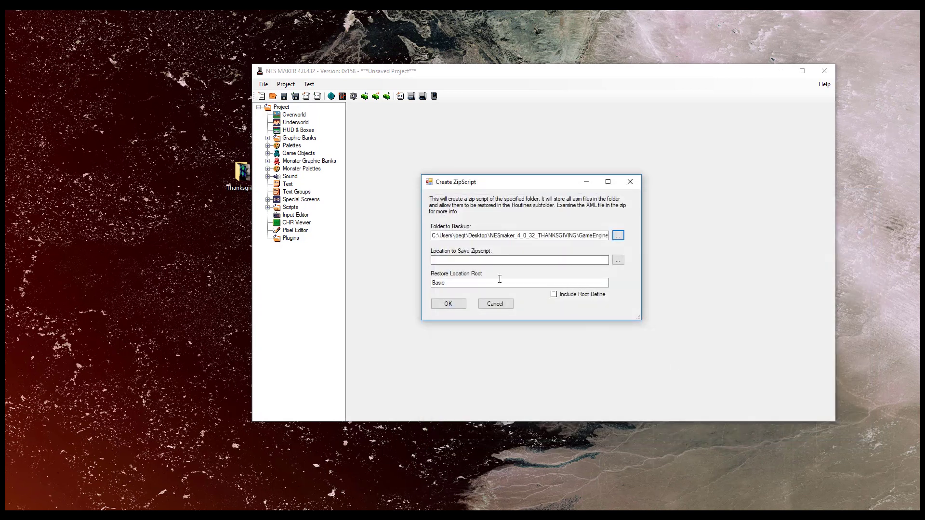
Set the zipscript's save location to a file named Basic_Thanks18 in the ProjZips folder
{"action": "left_click", "coordinate": [618, 260]}
{"action": "left_click", "coordinate": [542, 212]}
{"action": "double_click", "coordinate": [532, 337]}
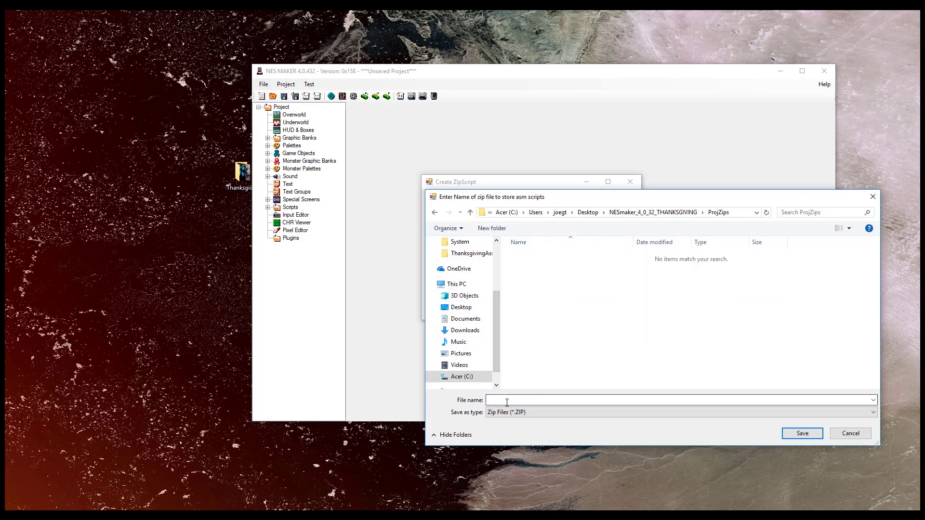
{"action": "type", "text": "Basic"}
{"action": "left_click", "coordinate": [806, 432]}
Set the restore location root to Basic_Thanks18, include the root define, and create the zipscript
{"action": "left_click", "coordinate": [530, 283]}
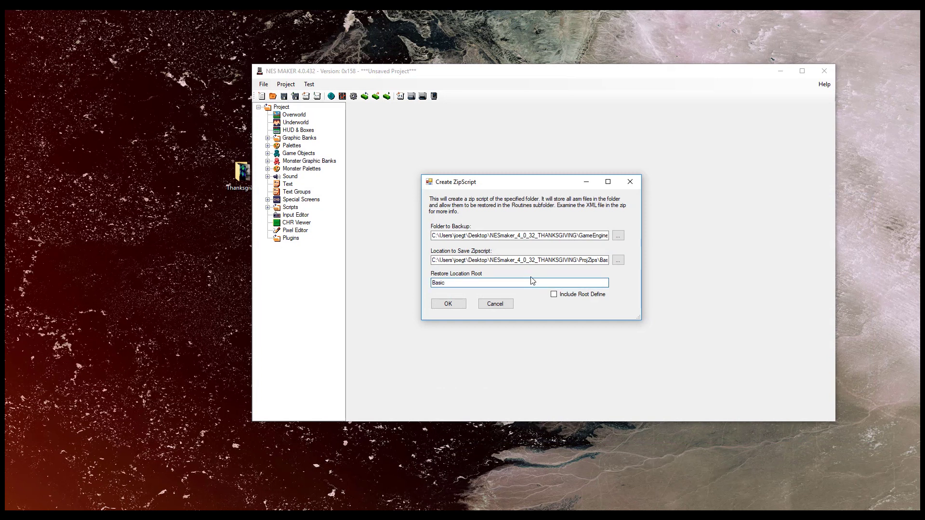
{"action": "type", "text": "_Thanks18"}
{"action": "left_click", "coordinate": [553, 294]}
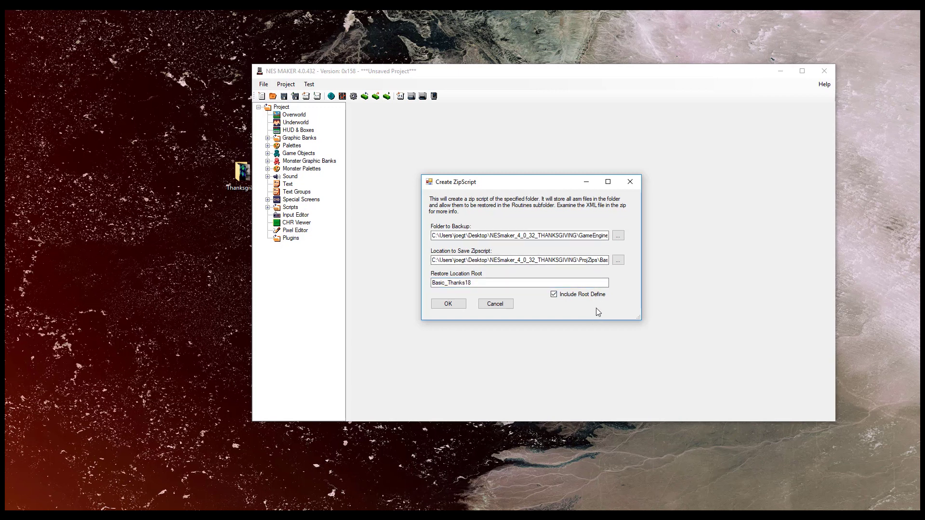
{"action": "left_click", "coordinate": [446, 304]}
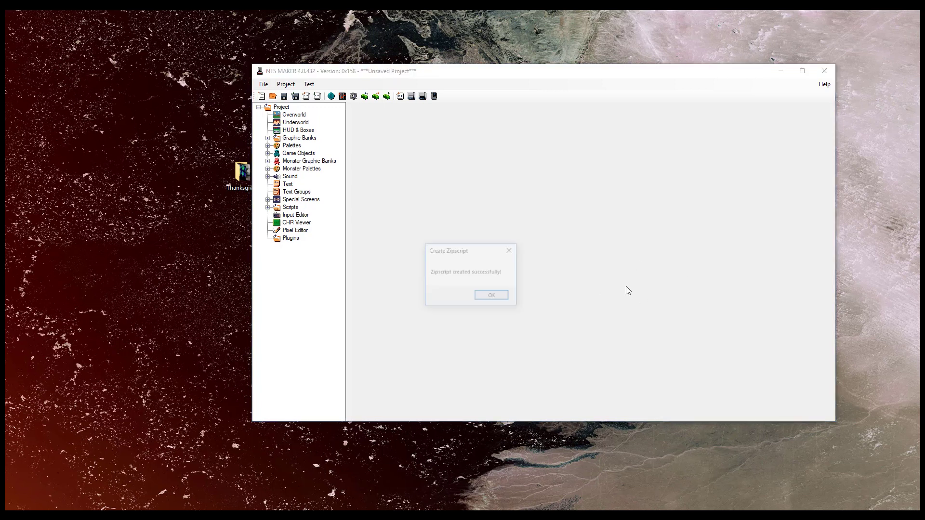
{"action": "left_click", "coordinate": [492, 296]}
Run the Basic_Thanks18 zip from the ProjZips folder as a project script and dismiss the completion message
{"action": "left_click", "coordinate": [296, 85]}
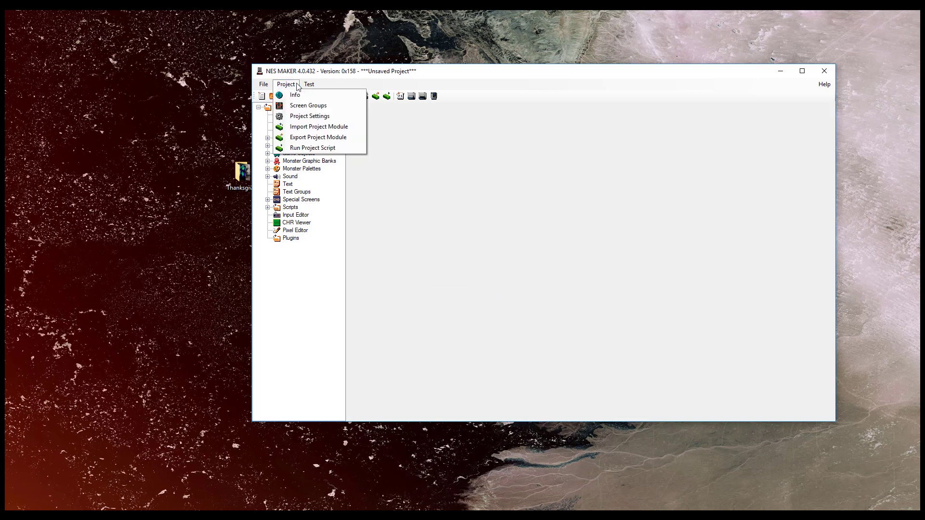
{"action": "left_click", "coordinate": [307, 86]}
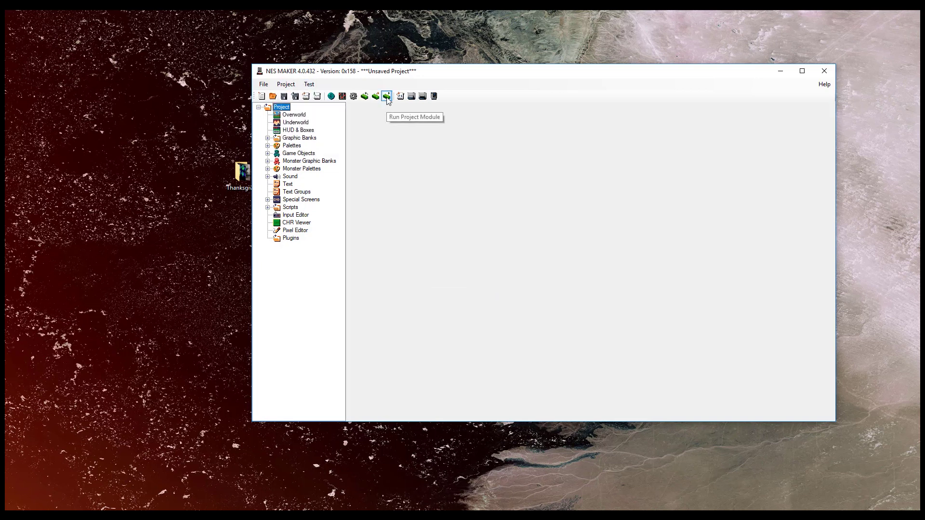
{"action": "left_click", "coordinate": [386, 96]}
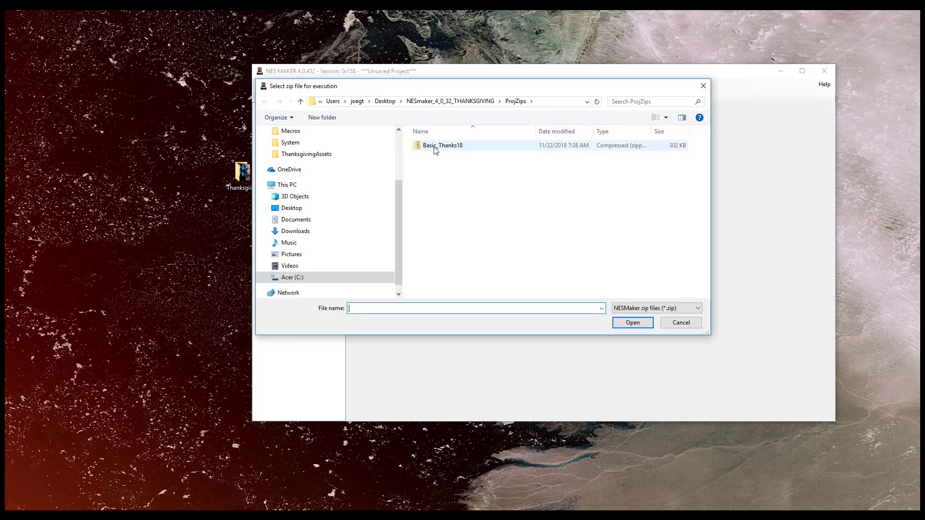
{"action": "left_click", "coordinate": [478, 103]}
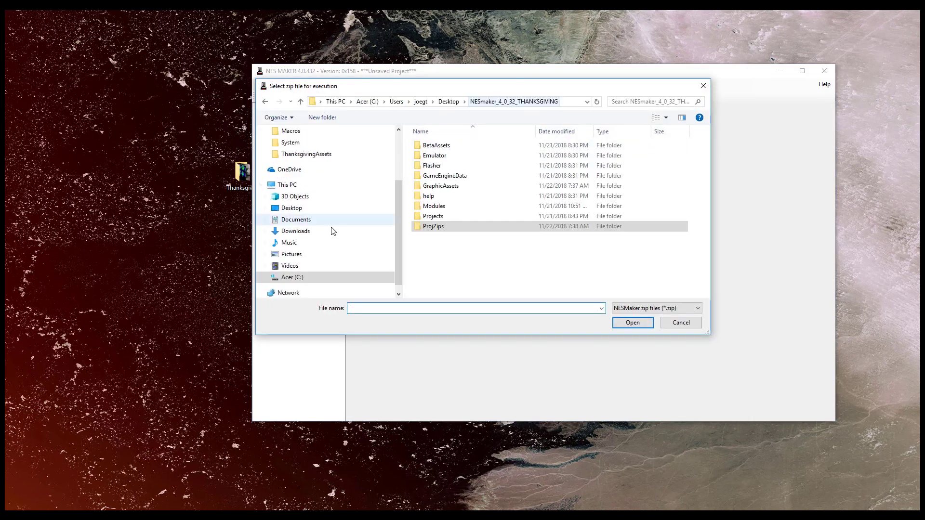
{"action": "double_click", "coordinate": [437, 227]}
{"action": "left_click", "coordinate": [438, 146]}
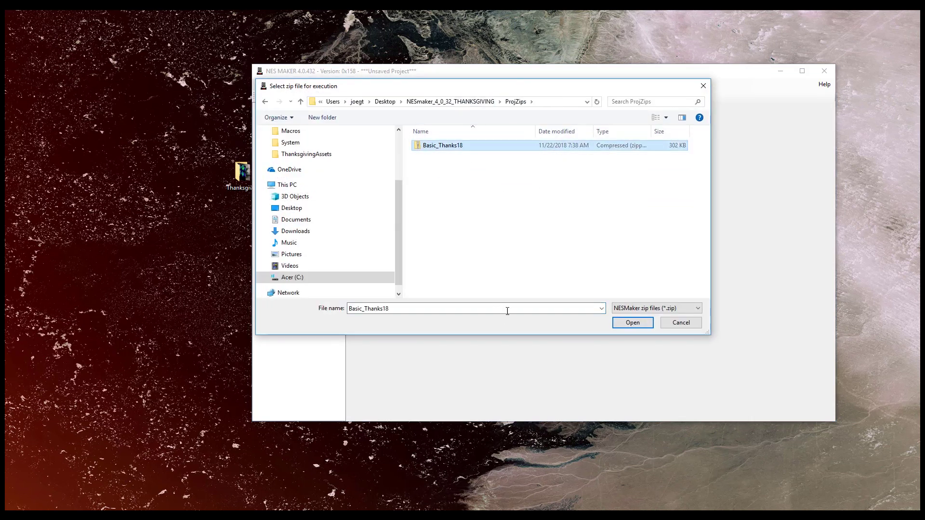
{"action": "left_click", "coordinate": [633, 324]}
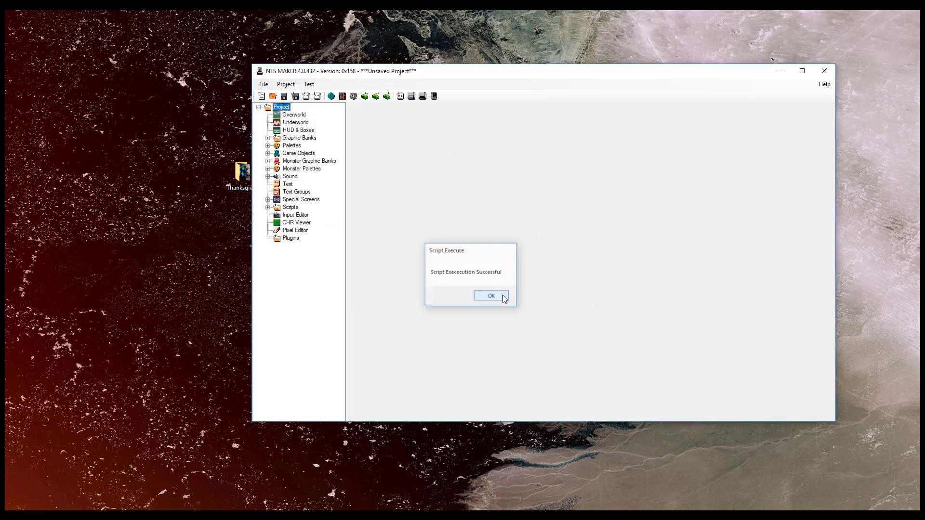
{"action": "left_click", "coordinate": [501, 297]}
Update the root of all script defines to Routines\Basic_Thanks18\ in Script Settings and close the project settings
{"action": "left_click", "coordinate": [288, 85]}
{"action": "left_click", "coordinate": [301, 116]}
{"action": "left_click", "coordinate": [121, 43]}
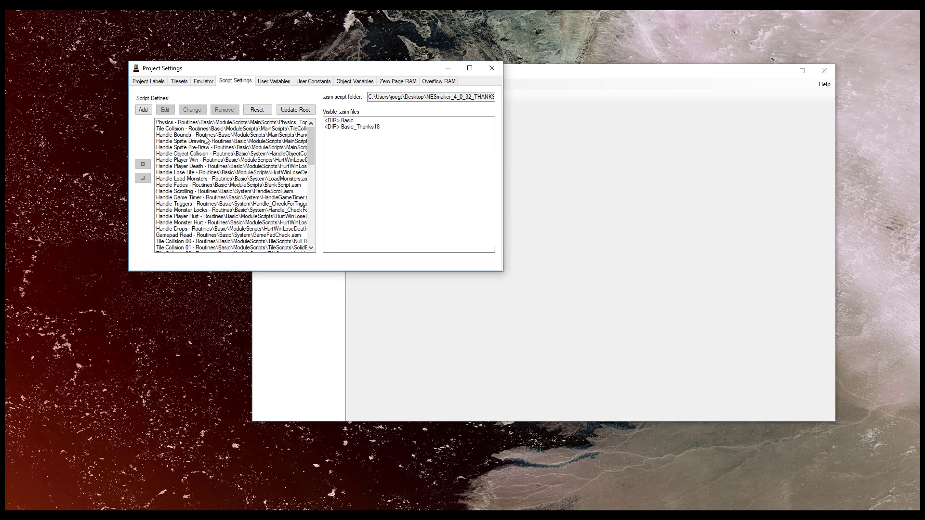
{"action": "left_click_drag", "start_coordinate": [313, 138], "coordinate": [305, 217]}
{"action": "left_click", "coordinate": [218, 205]}
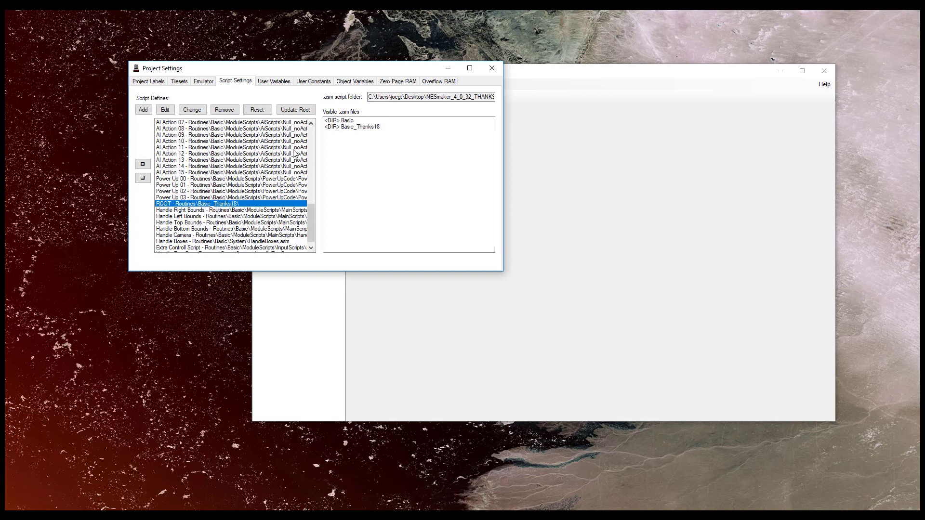
{"action": "left_click", "coordinate": [302, 112]}
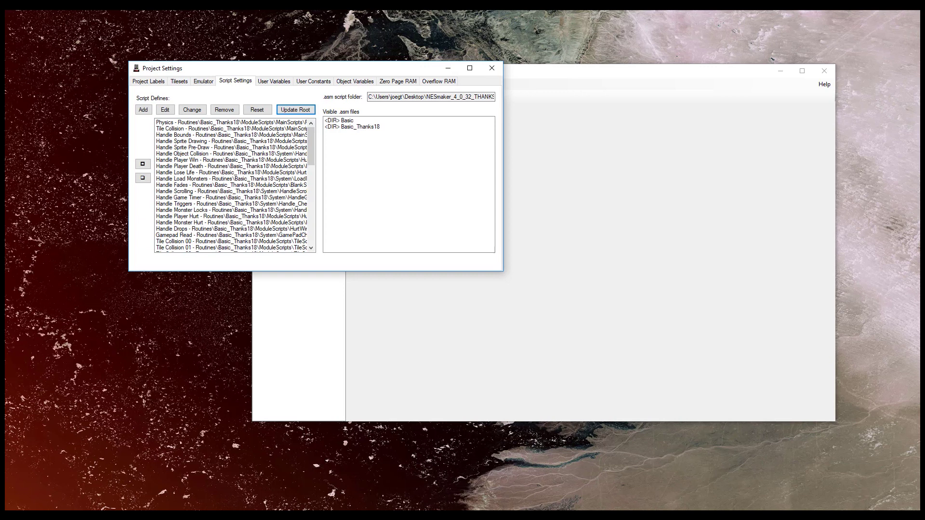
{"action": "left_click", "coordinate": [499, 71]}
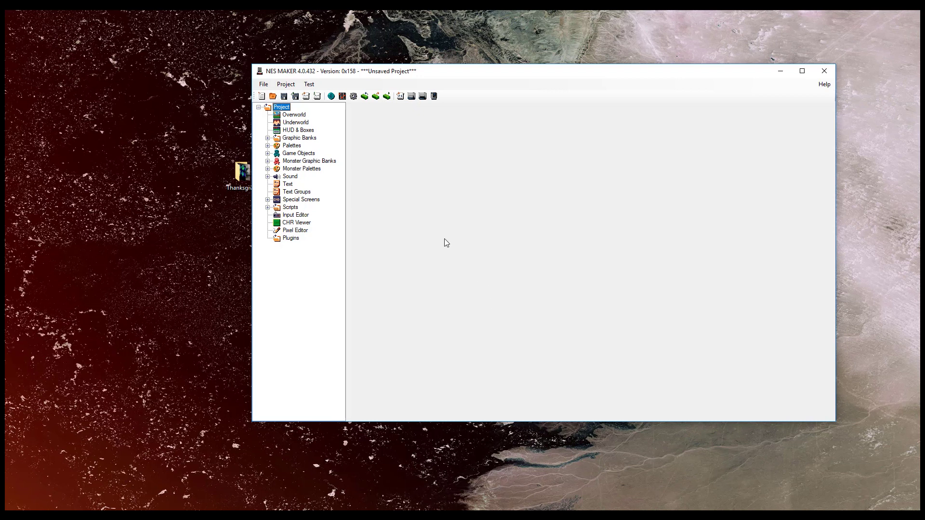
Set the project's emulator to Mesen.exe from the Mesen folder inside Desktop\NESstuff
{"action": "left_click", "coordinate": [286, 84]}
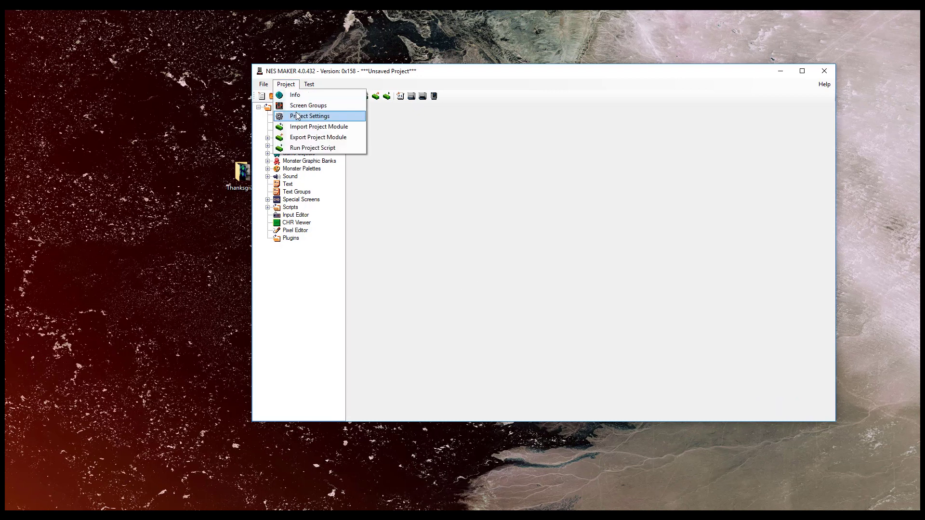
{"action": "left_click", "coordinate": [298, 116]}
{"action": "left_click", "coordinate": [109, 56]}
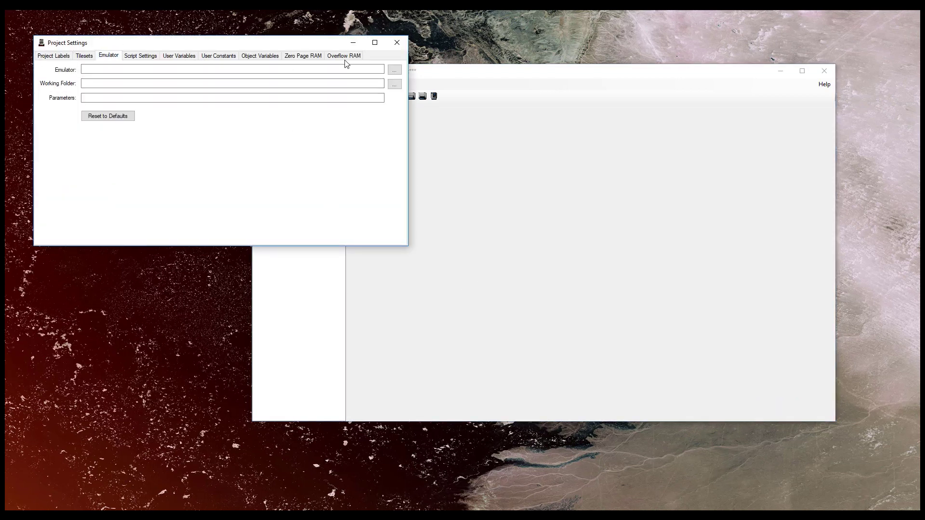
{"action": "left_click", "coordinate": [395, 70]}
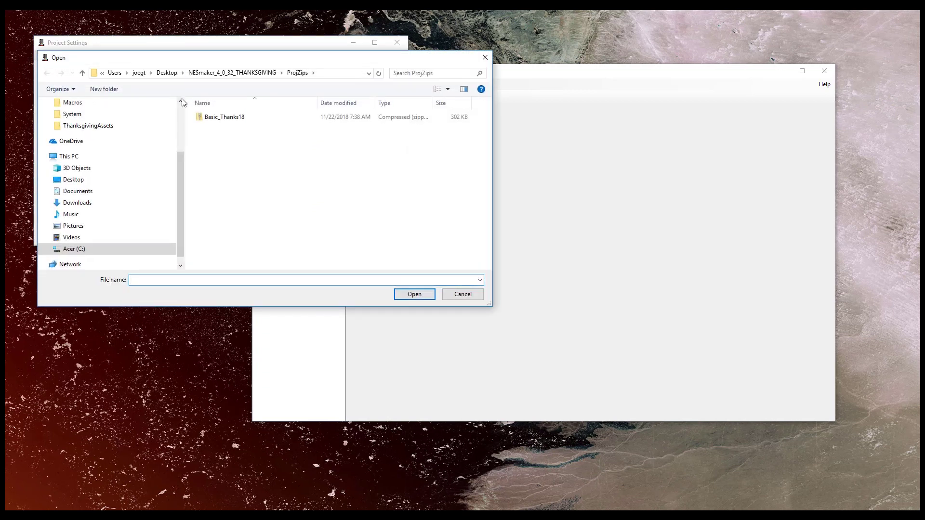
{"action": "left_click", "coordinate": [107, 179]}
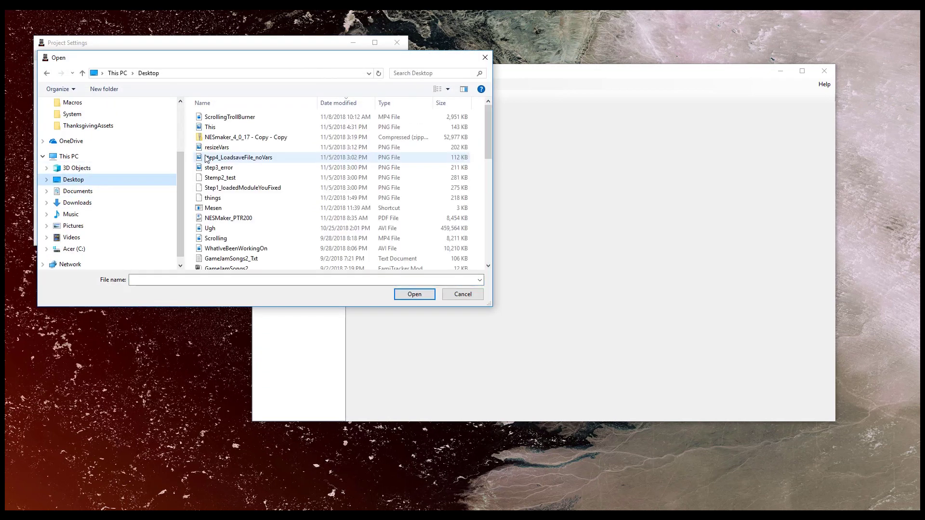
{"action": "scroll", "coordinate": [237, 207], "scroll_direction": "down", "scroll_amount": 6}
{"action": "double_click", "coordinate": [237, 205]}
{"action": "left_click", "coordinate": [220, 160]}
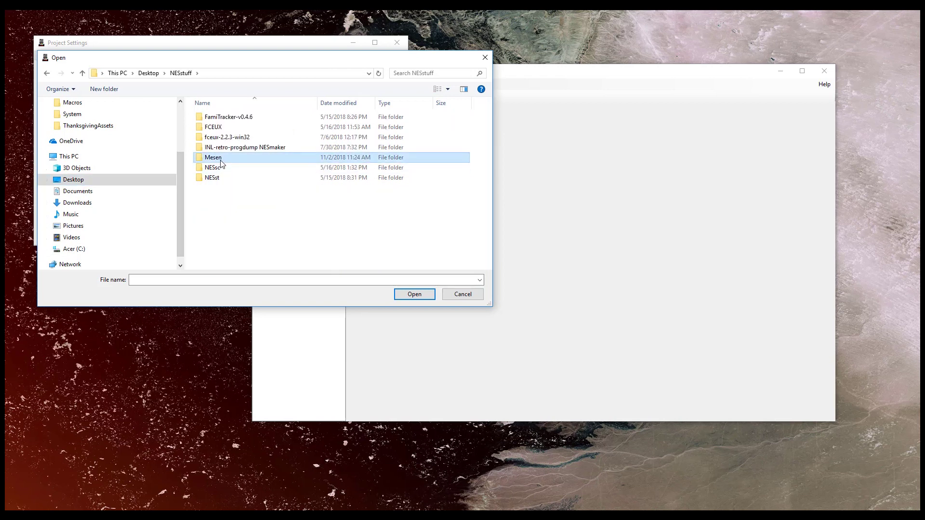
{"action": "double_click", "coordinate": [220, 162]}
{"action": "scroll", "coordinate": [264, 194], "scroll_direction": "down", "scroll_amount": 1}
{"action": "double_click", "coordinate": [404, 227]}
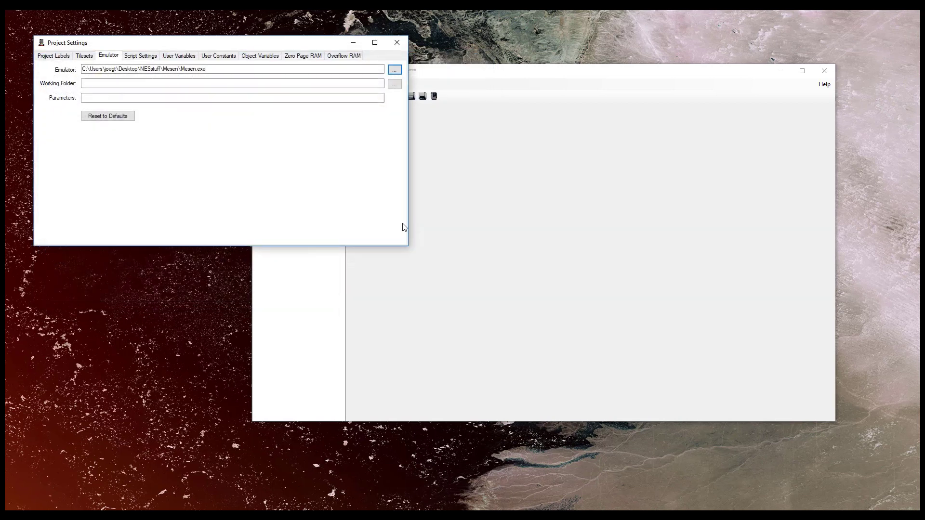
Set the emulator's working folder to GameEngineData with game.nes as the parameter, and close the project settings
{"action": "left_click", "coordinate": [395, 84]}
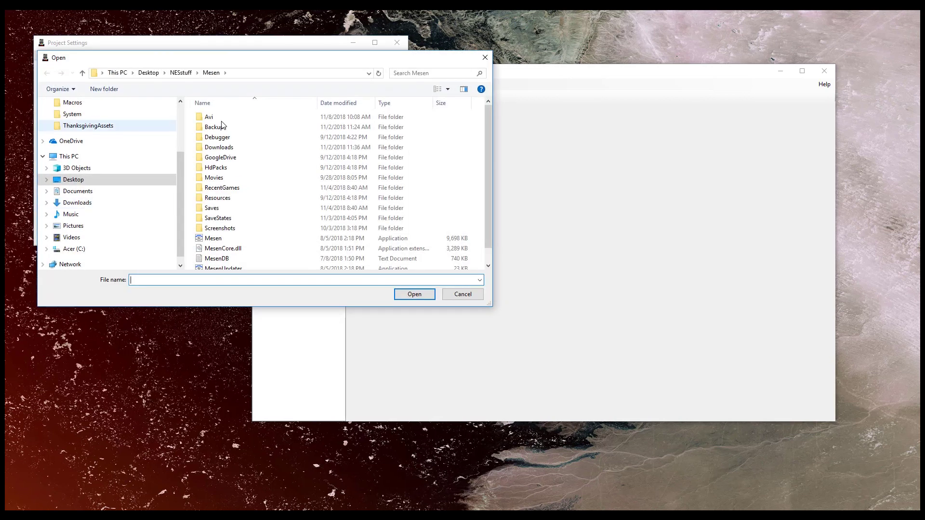
{"action": "scroll", "coordinate": [139, 202], "scroll_direction": "up", "scroll_amount": 1}
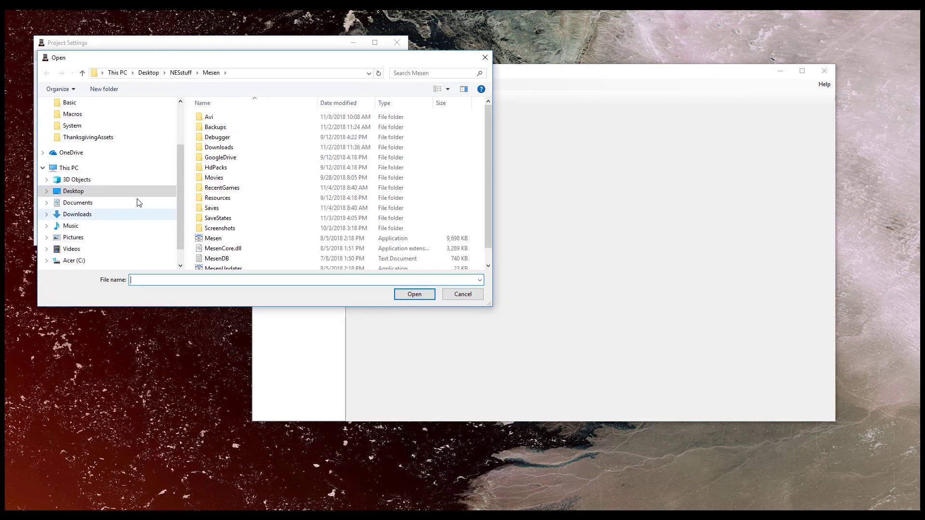
{"action": "left_click", "coordinate": [92, 191]}
{"action": "double_click", "coordinate": [264, 192]}
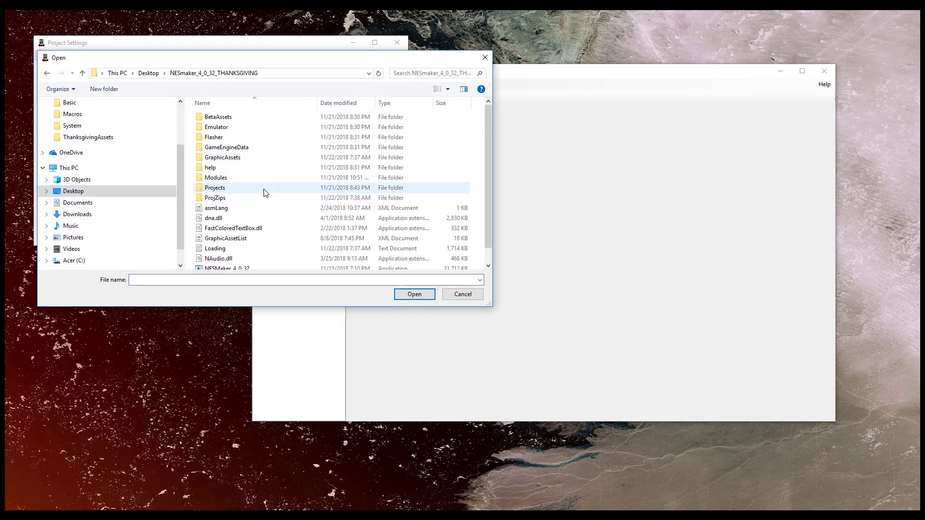
{"action": "double_click", "coordinate": [249, 147]}
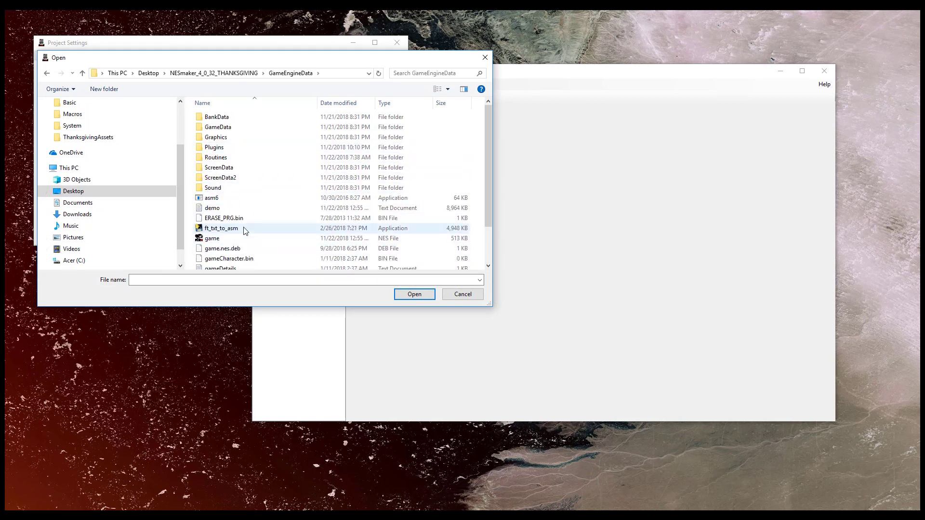
{"action": "left_click", "coordinate": [227, 238]}
{"action": "left_click", "coordinate": [414, 294]}
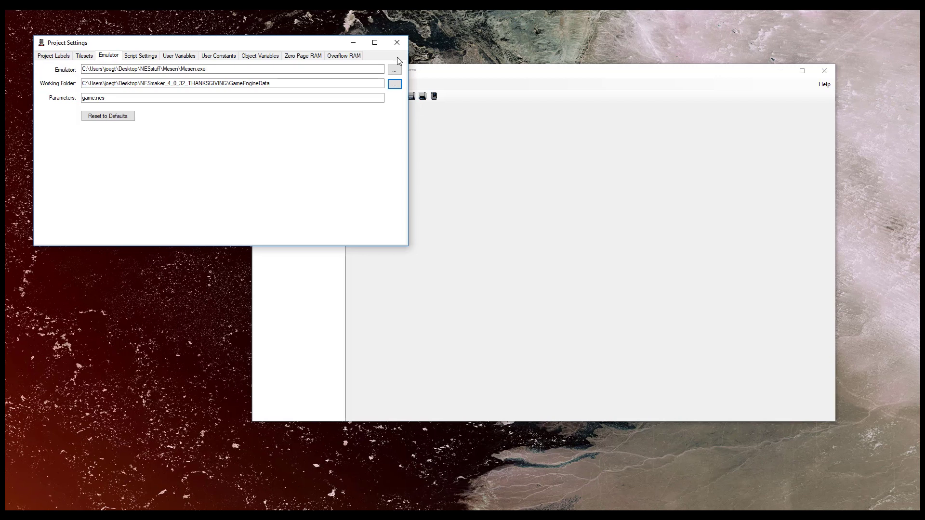
{"action": "left_click", "coordinate": [397, 42]}
Accept the project's initial data with Start Above Ground and Skip Start Screen enabled
{"action": "left_click", "coordinate": [291, 85]}
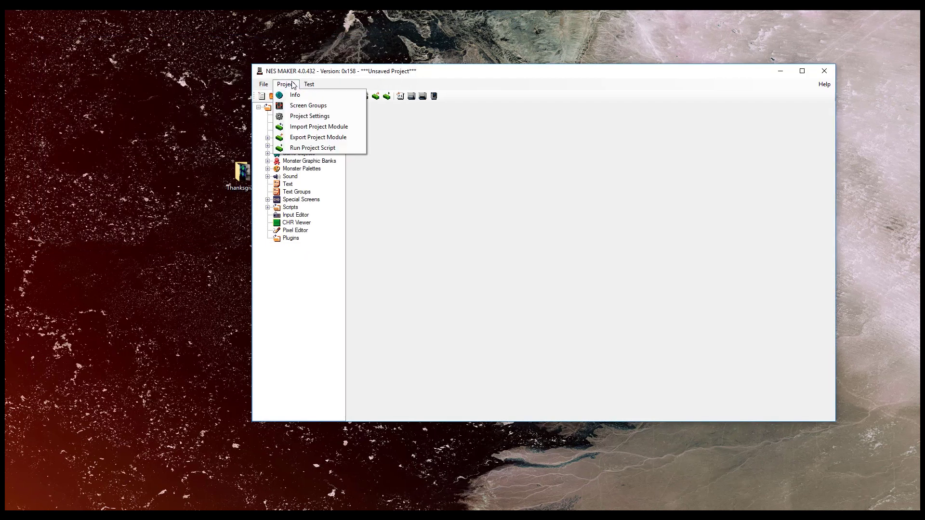
{"action": "left_click", "coordinate": [293, 95]}
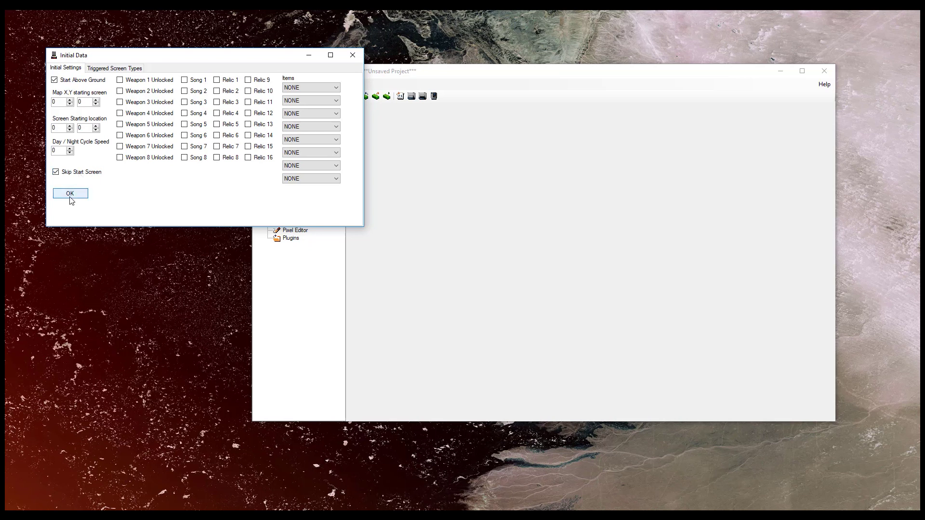
{"action": "left_click", "coordinate": [70, 194]}
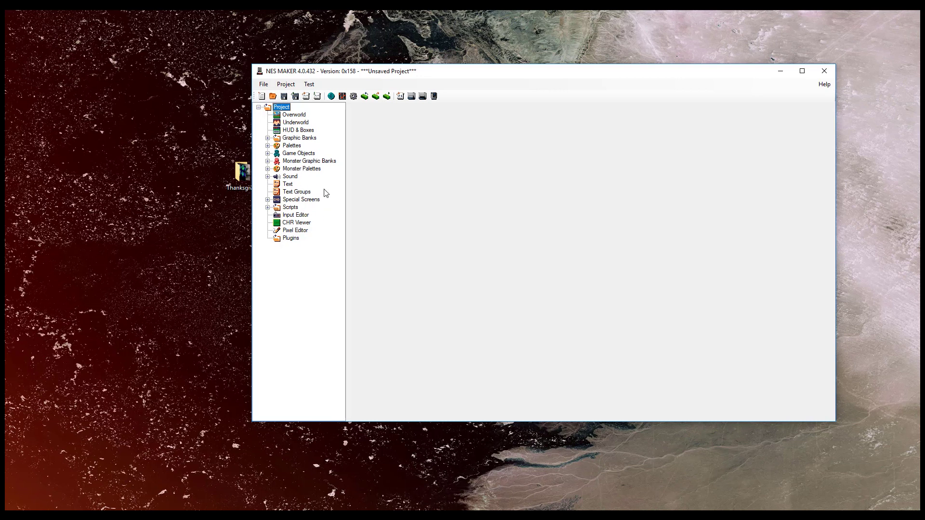
In HUD & Boxes, set the HUD area to the screen's top strip, 16 wide by 2 high, and the playable area to the full 16 by 15
{"action": "left_click", "coordinate": [298, 130]}
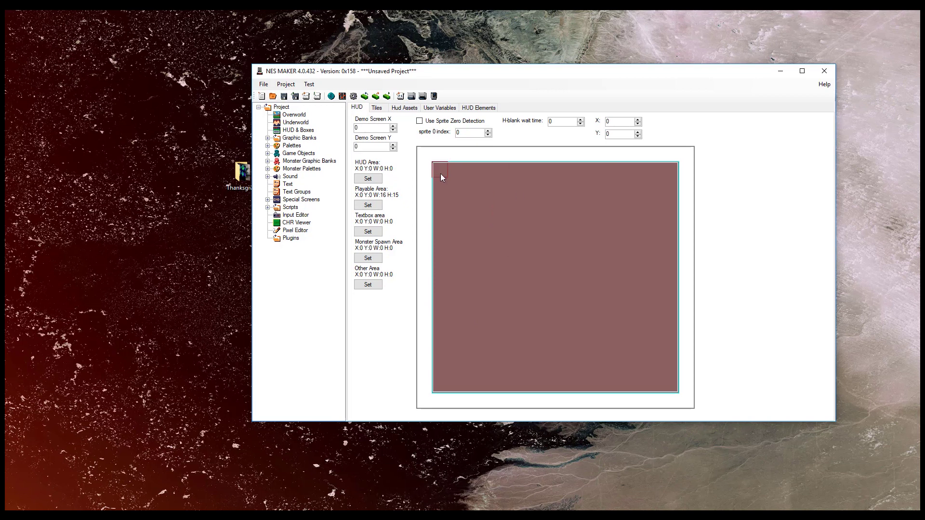
{"action": "left_click_drag", "start_coordinate": [480, 194], "coordinate": [657, 198]}
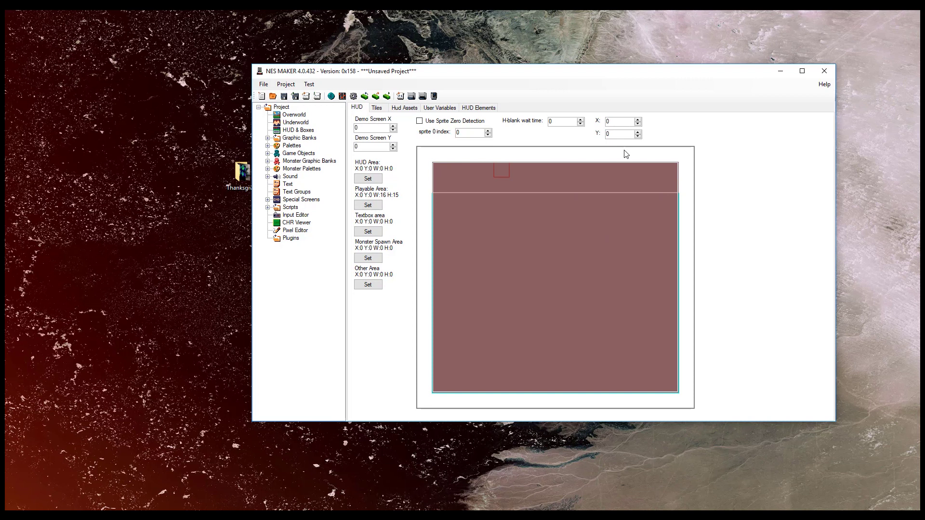
{"action": "left_click", "coordinate": [367, 178]}
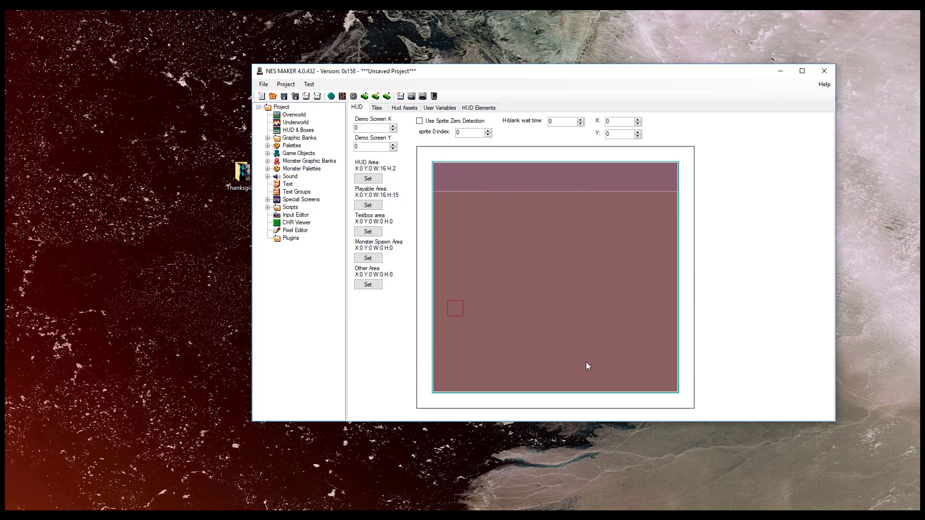
{"action": "left_click_drag", "start_coordinate": [435, 167], "coordinate": [672, 383]}
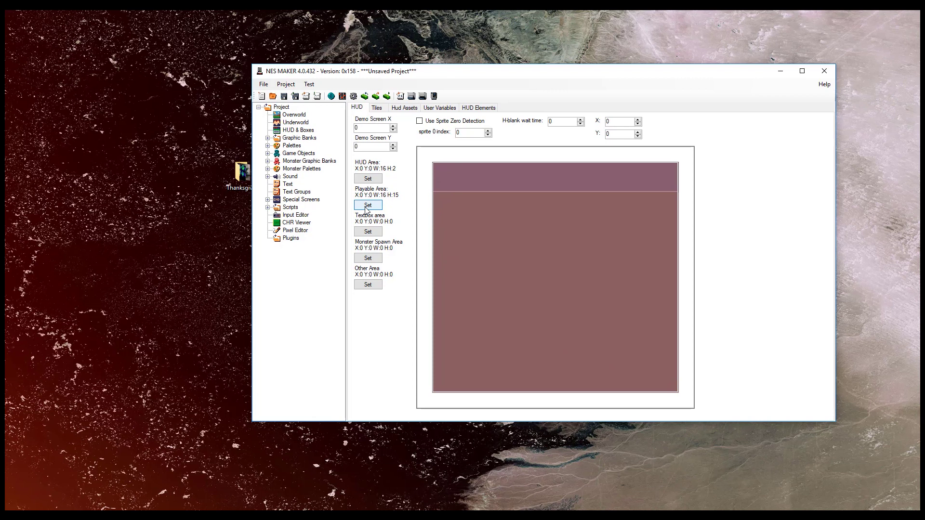
{"action": "left_click", "coordinate": [366, 205]}
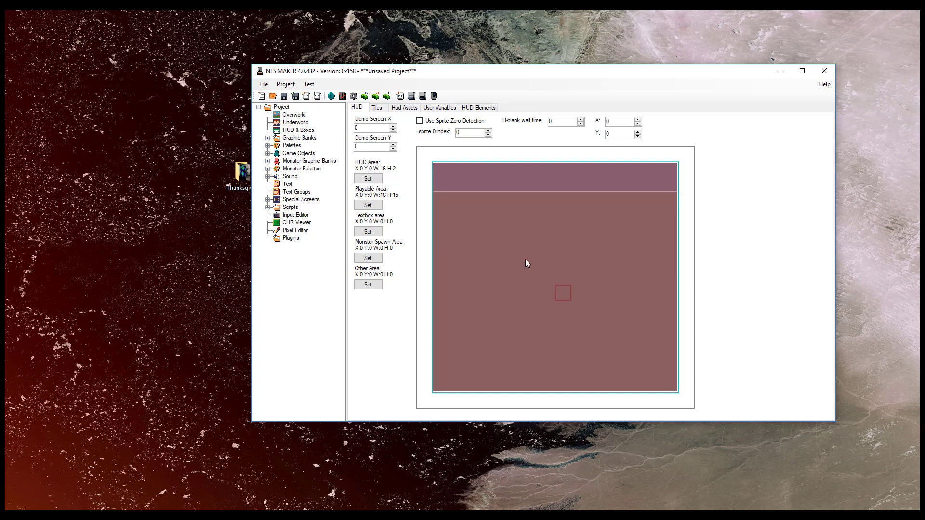
Examine the project settings for tilesets, emulator, scripts, user variables and constants, object variables, Zero Page RAM and Overflow RAM
{"action": "left_click", "coordinate": [354, 97]}
{"action": "left_click_drag", "start_coordinate": [298, 77], "coordinate": [536, 187]}
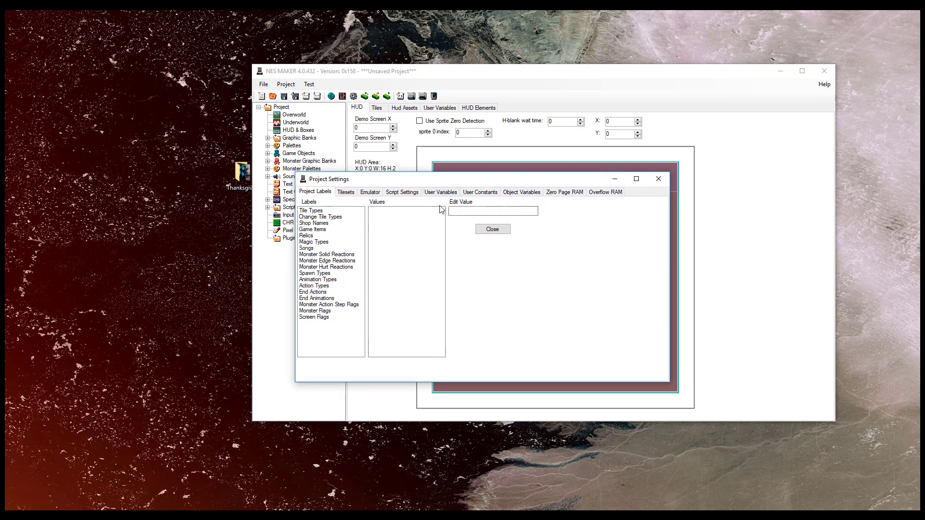
{"action": "left_click", "coordinate": [347, 193]}
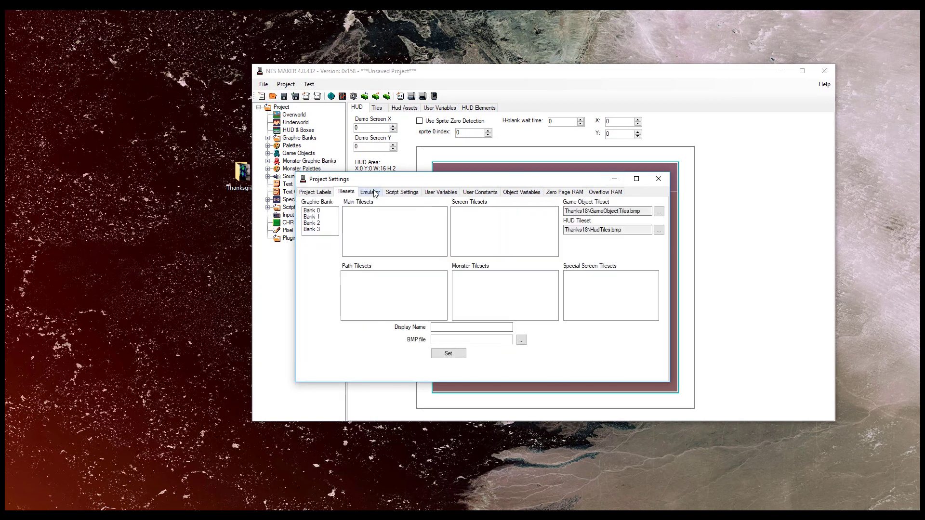
{"action": "left_click", "coordinate": [374, 192]}
{"action": "left_click", "coordinate": [411, 192]}
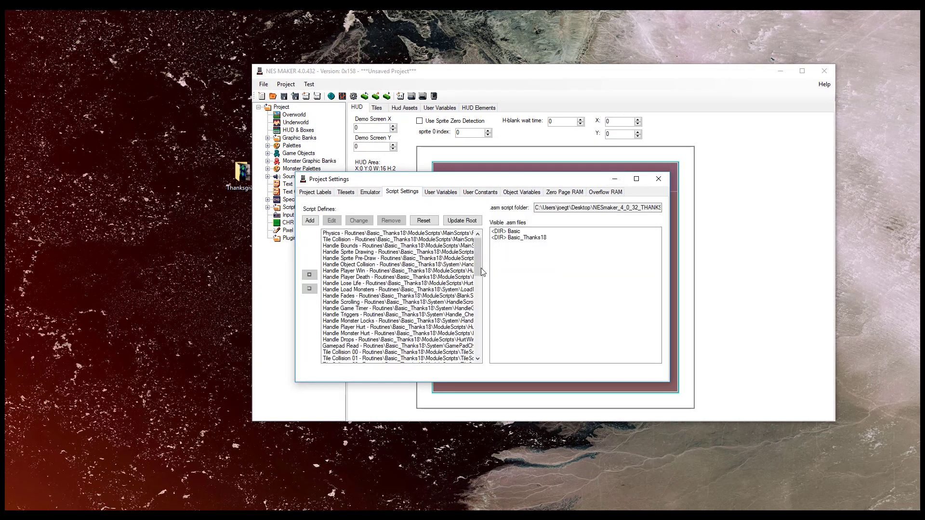
{"action": "left_click", "coordinate": [442, 192]}
{"action": "left_click", "coordinate": [480, 192]}
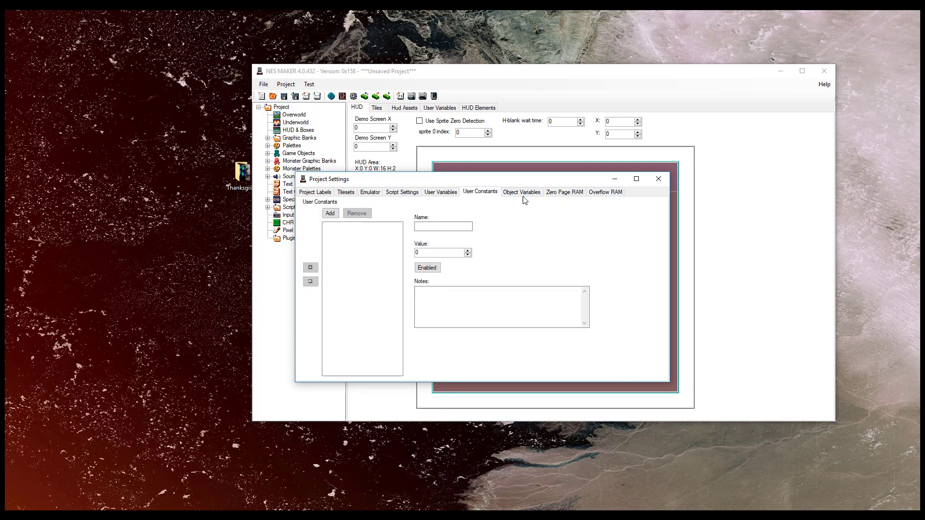
{"action": "left_click", "coordinate": [531, 197]}
{"action": "left_click", "coordinate": [569, 193]}
{"action": "left_click", "coordinate": [602, 193]}
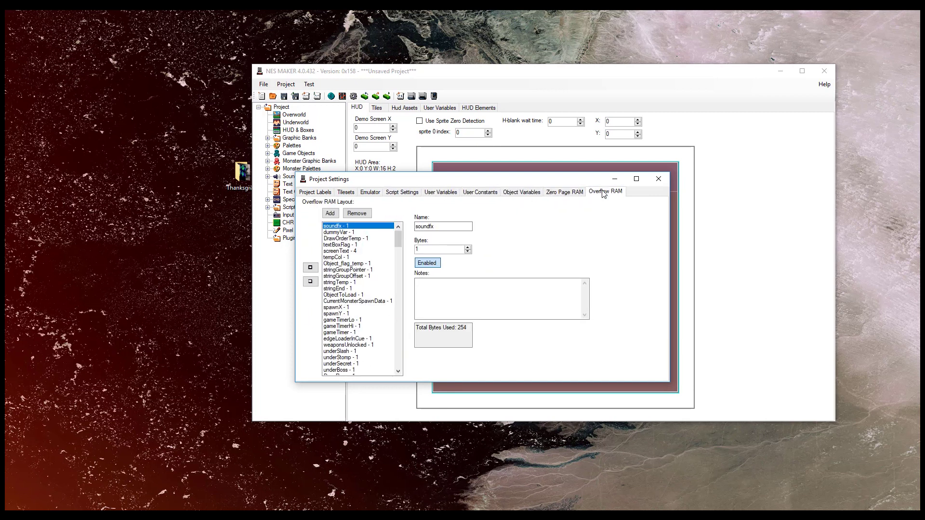
{"action": "left_click", "coordinate": [479, 193]}
{"action": "left_click", "coordinate": [523, 193]}
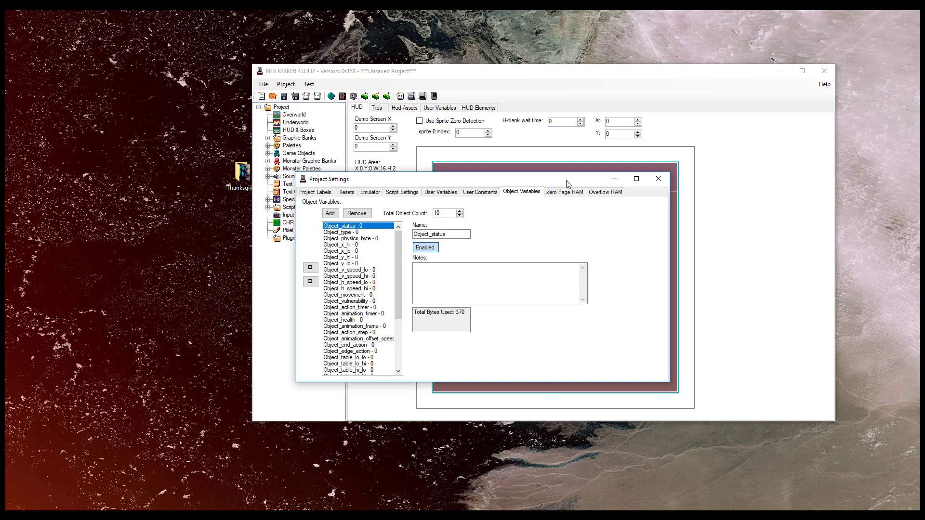
Compare the byte usage and variable lists of Zero Page RAM and Overflow RAM in the project settings
{"action": "left_click", "coordinate": [566, 192]}
{"action": "left_click", "coordinate": [616, 194]}
{"action": "left_click", "coordinate": [568, 196]}
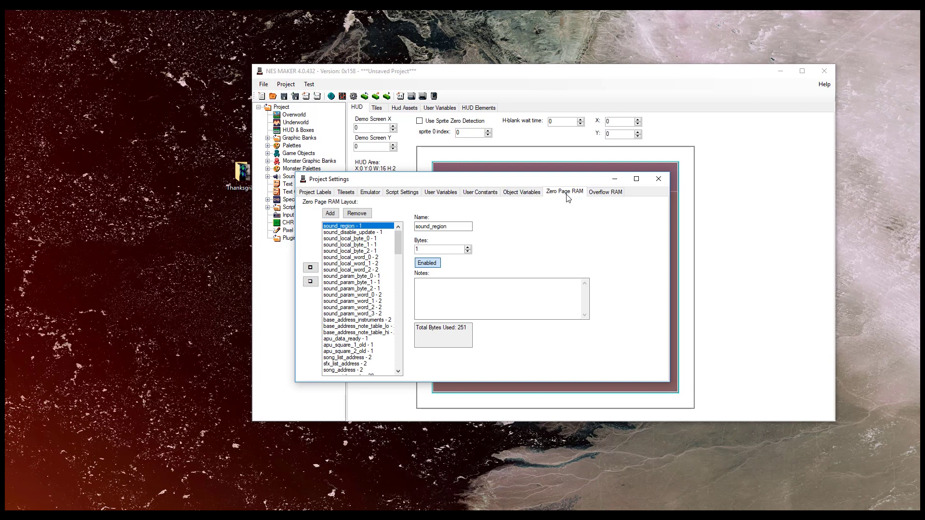
{"action": "left_click", "coordinate": [600, 195]}
{"action": "double_click", "coordinate": [462, 328]}
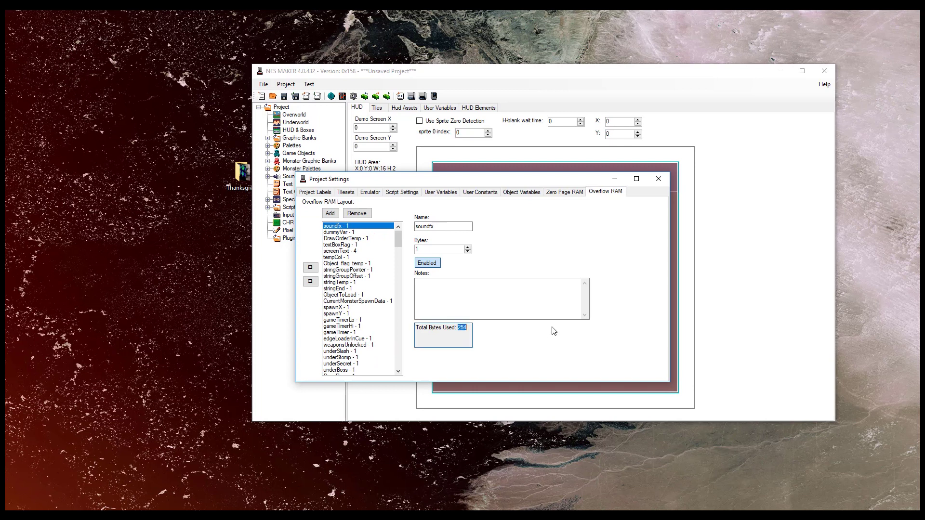
{"action": "left_click", "coordinate": [572, 192]}
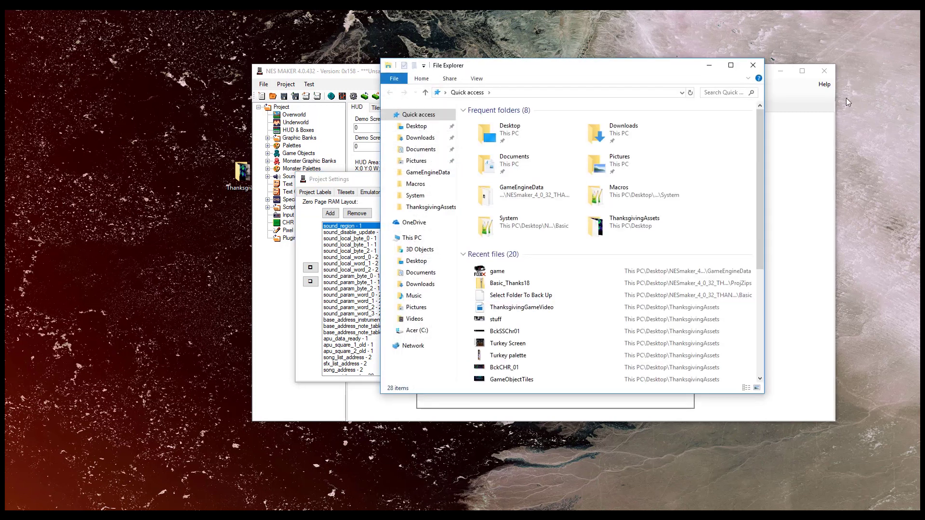
{"action": "left_click", "coordinate": [764, 67]}
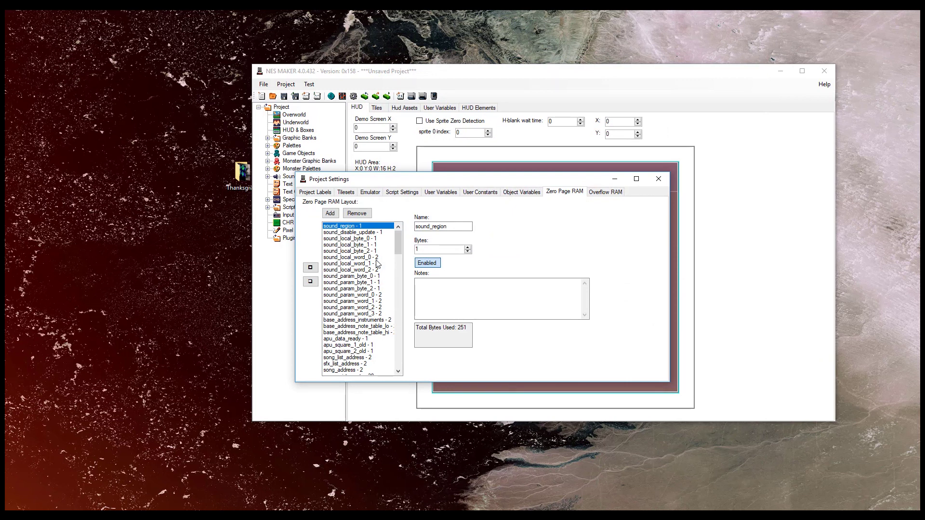
{"action": "mouse_move", "coordinate": [397, 244]}
{"action": "left_mouse_down"}
{"action": "mouse_move", "coordinate": [403, 350]}
{"action": "mouse_move", "coordinate": [407, 236]}
{"action": "left_mouse_up"}
Add a Zero Page RAM variable named myVar with a size of 2 bytes
{"action": "left_click", "coordinate": [331, 215]}
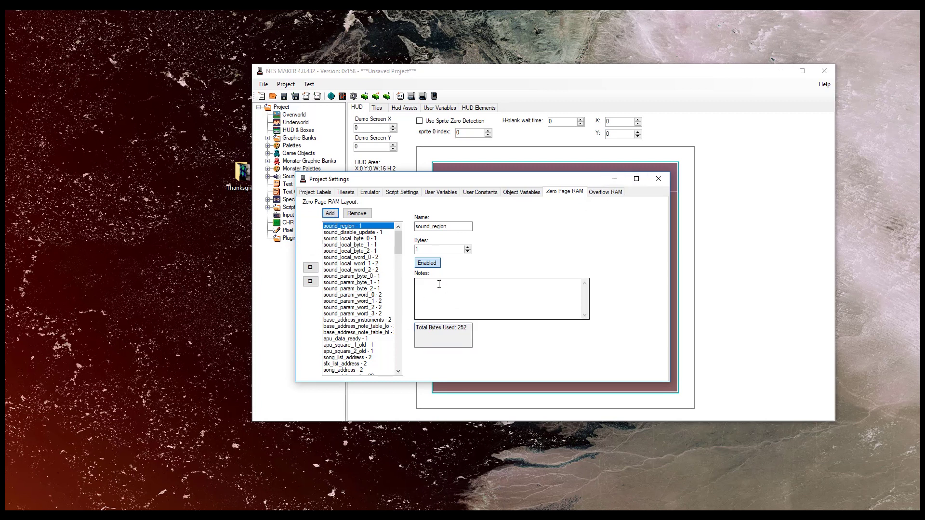
{"action": "left_click_drag", "start_coordinate": [400, 242], "coordinate": [400, 355]}
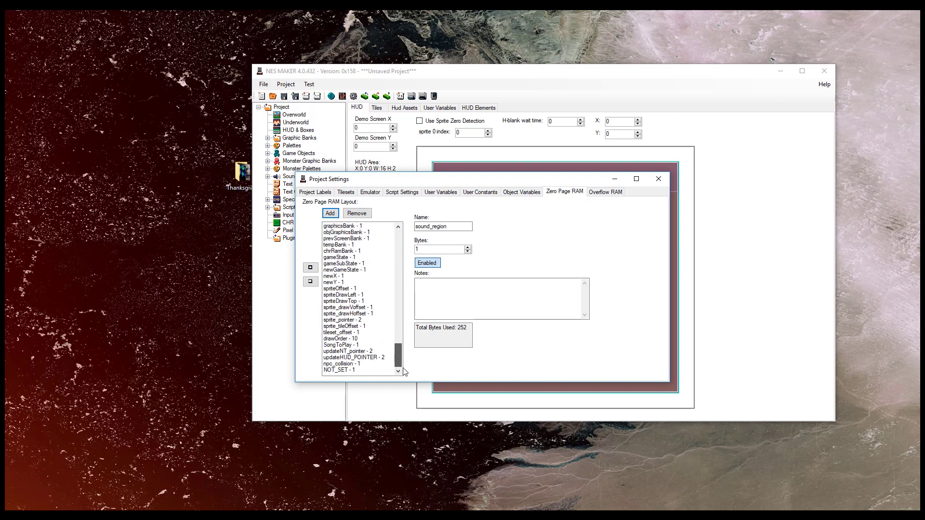
{"action": "left_click", "coordinate": [339, 370]}
{"action": "double_click", "coordinate": [446, 226]}
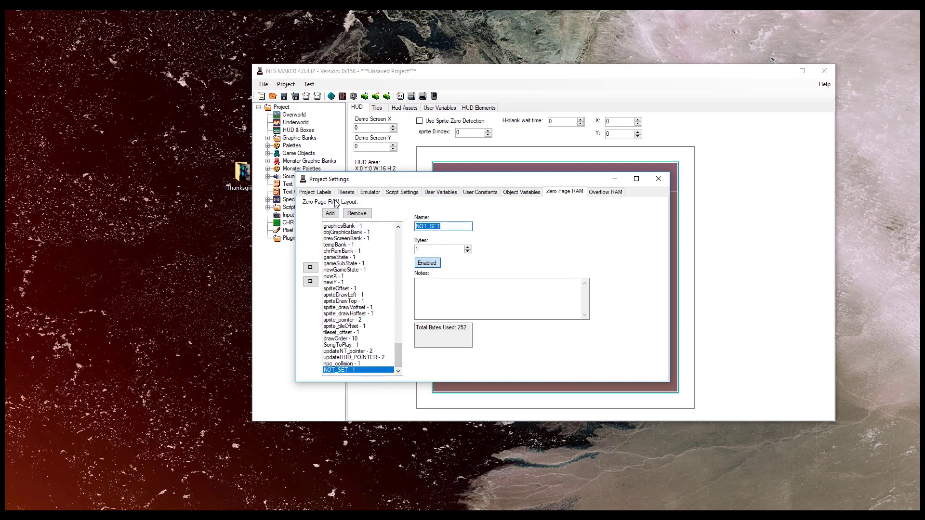
{"action": "type", "text": "myVar"}
{"action": "double_click", "coordinate": [422, 250]}
{"action": "type", "text": "2"}
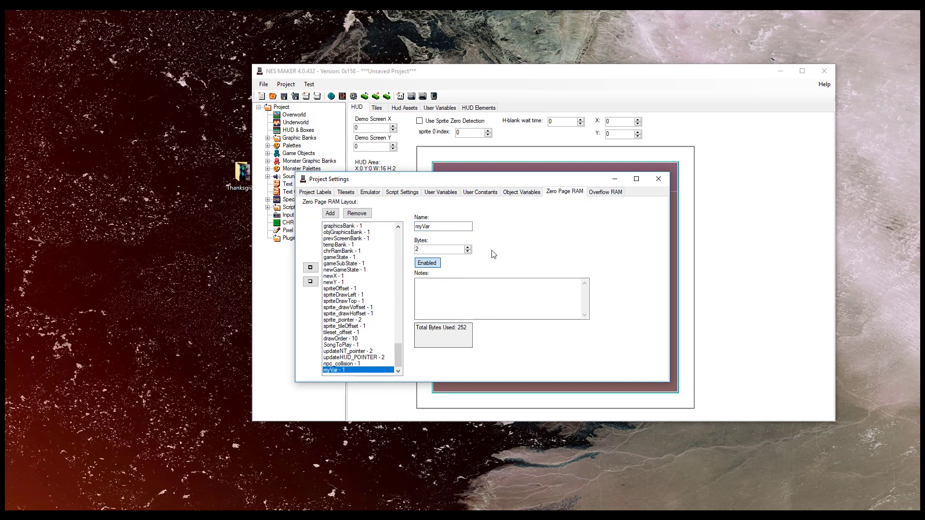
Write the notes "This variable is used for whatever" and "bit 7 determins whatever if it is 1" for the myVar variable
{"action": "left_click", "coordinate": [453, 329]}
{"action": "left_click", "coordinate": [450, 292]}
{"action": "type", "text": "This variable is used for whate"}
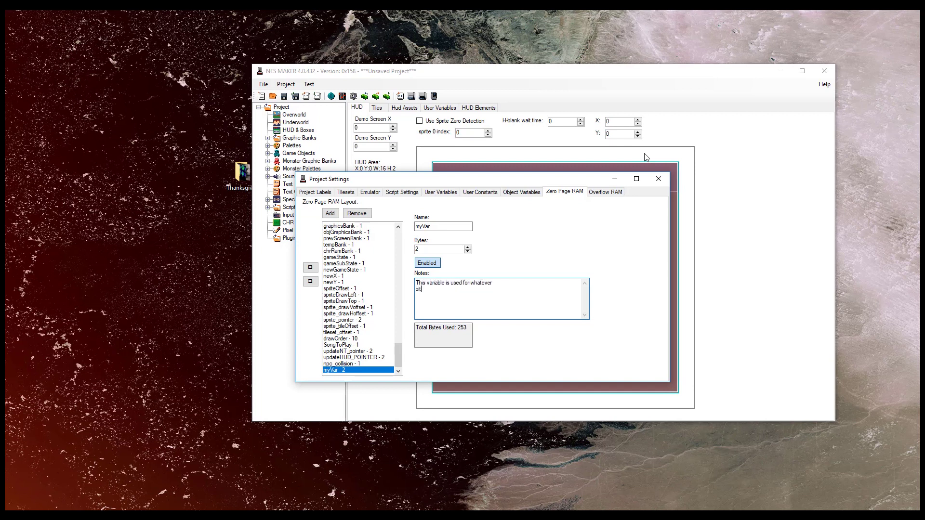
{"action": "type", "text": "ver"}
{"action": "key", "text": "Return"}
{"action": "type", "text": "bit 7 determins wha"}
Remove the myVar variable from the Zero Page RAM layout
{"action": "left_click", "coordinate": [339, 371]}
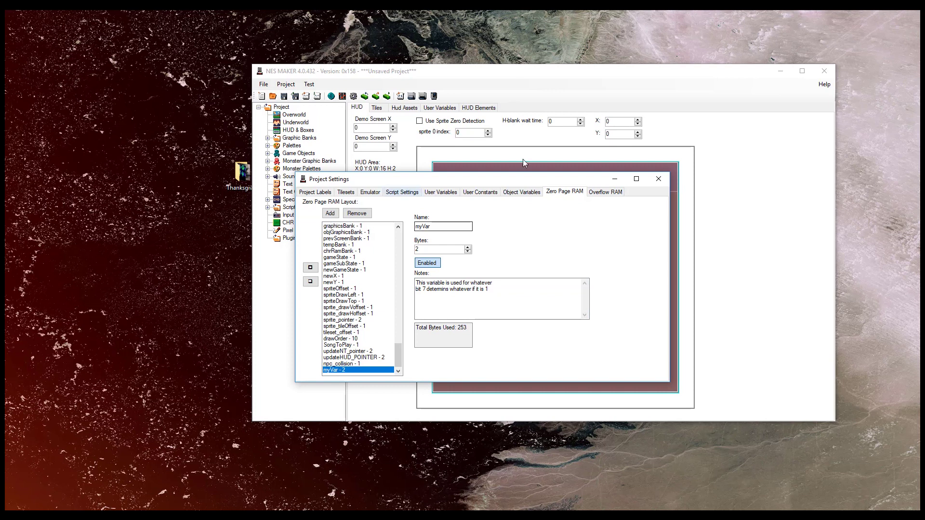
{"action": "left_click", "coordinate": [368, 214]}
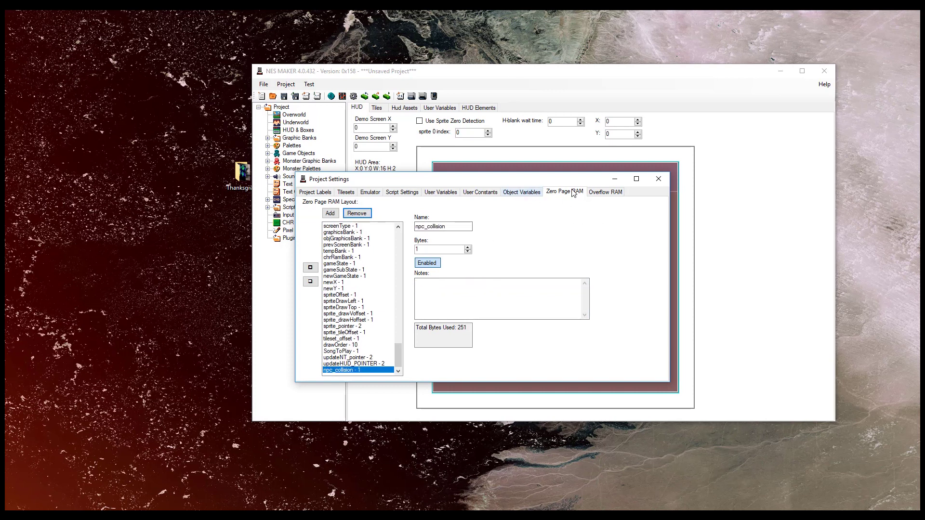
Add a user constant named GRAVITY_SPEED with a value of 4
{"action": "left_click", "coordinate": [477, 195]}
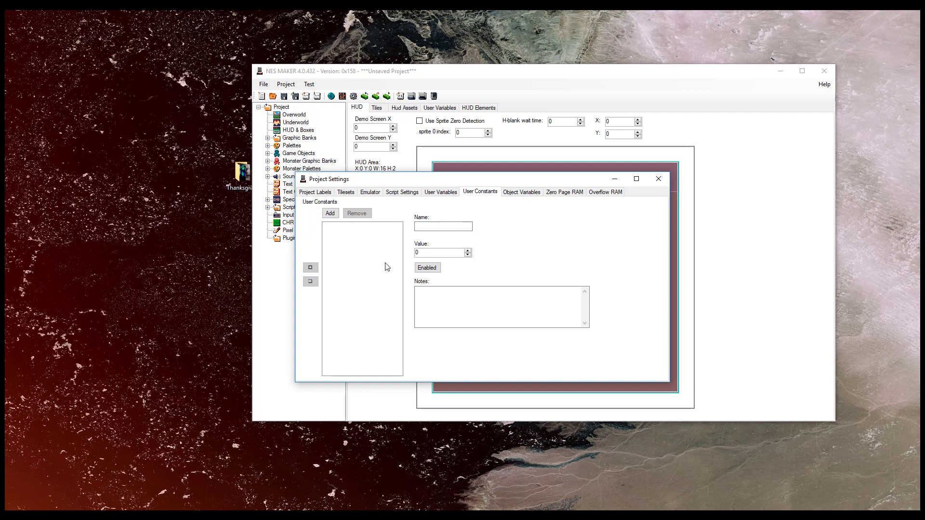
{"action": "left_click", "coordinate": [525, 194]}
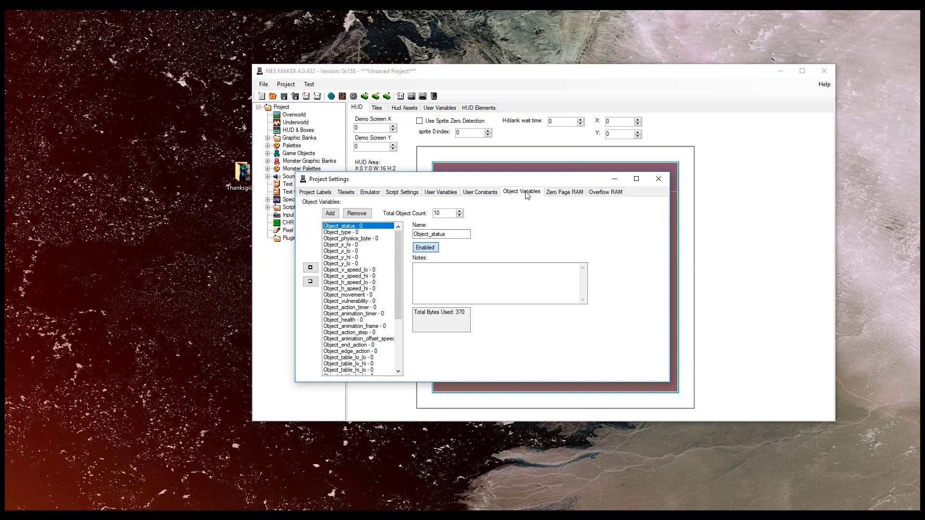
{"action": "left_click", "coordinate": [482, 193]}
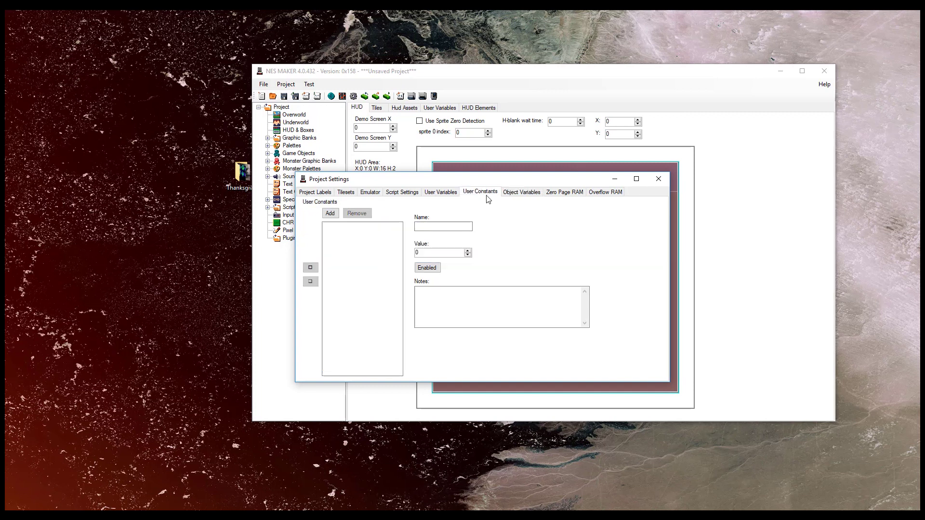
{"action": "left_click", "coordinate": [331, 214]}
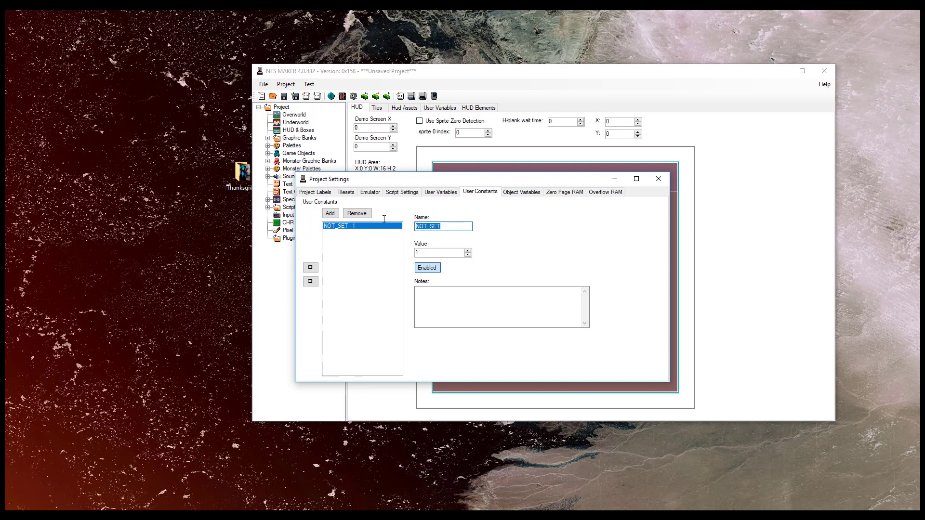
{"action": "type", "text": "GRAVITY_SPEED"}
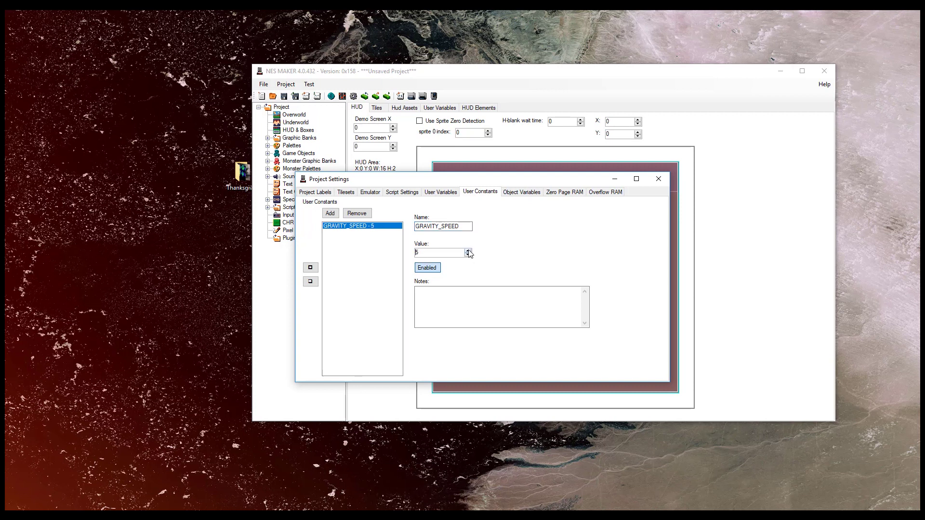
{"action": "left_click", "coordinate": [361, 235]}
{"action": "left_click", "coordinate": [468, 227]}
{"action": "double_click", "coordinate": [468, 227]}
{"action": "key", "text": "Tab"}
{"action": "left_click", "coordinate": [468, 255]}
{"action": "left_click", "coordinate": [468, 255]}
Remove the GRAVITY_SPEED constant from the user constants
{"action": "double_click", "coordinate": [428, 227]}
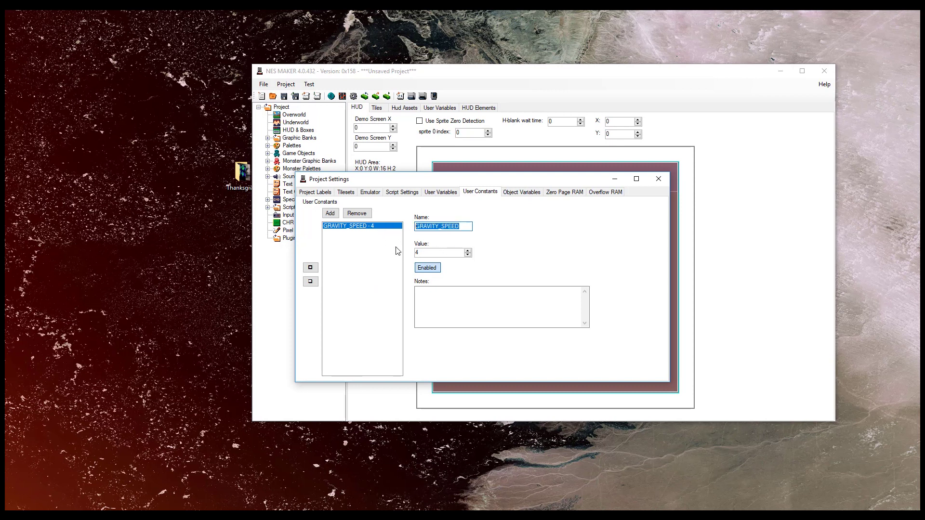
{"action": "double_click", "coordinate": [417, 251]}
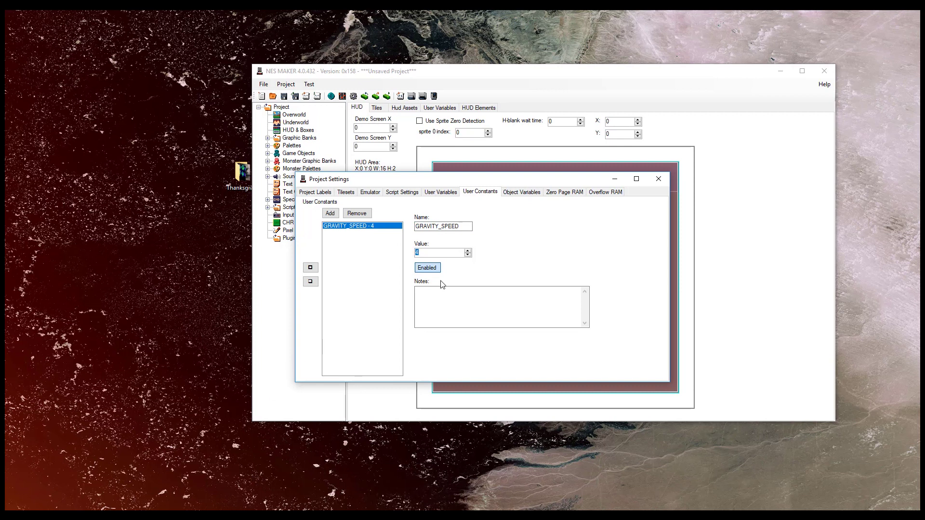
{"action": "left_click", "coordinate": [357, 214]}
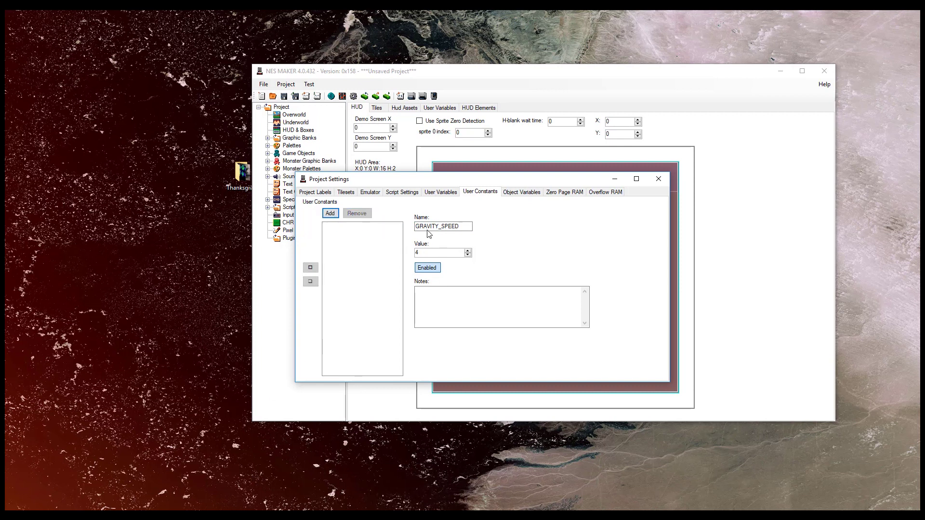
Add a user constant named LADDER_SPEED_LO with a value of 0
{"action": "left_click", "coordinate": [330, 213]}
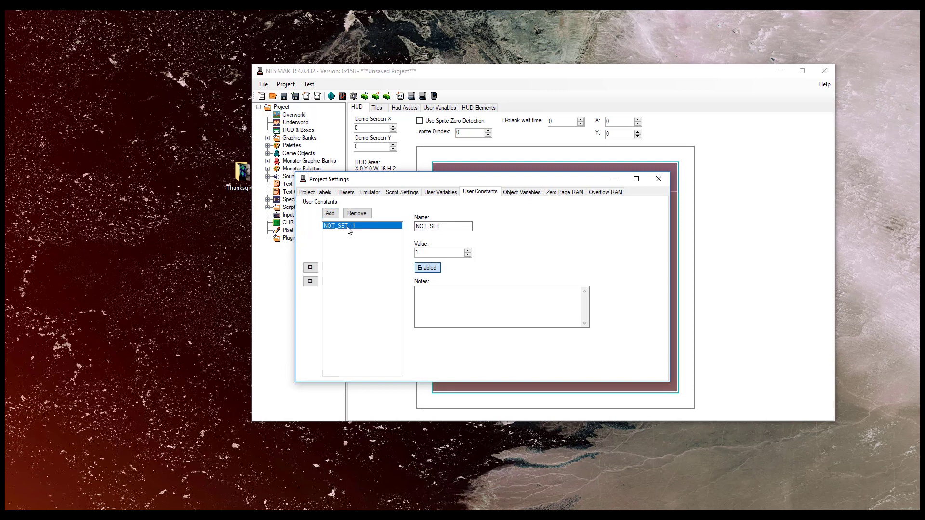
{"action": "left_click_drag", "start_coordinate": [455, 227], "coordinate": [302, 227]}
{"action": "type", "text": "LADDER_SPEED_LO"}
{"action": "left_click", "coordinate": [467, 255]}
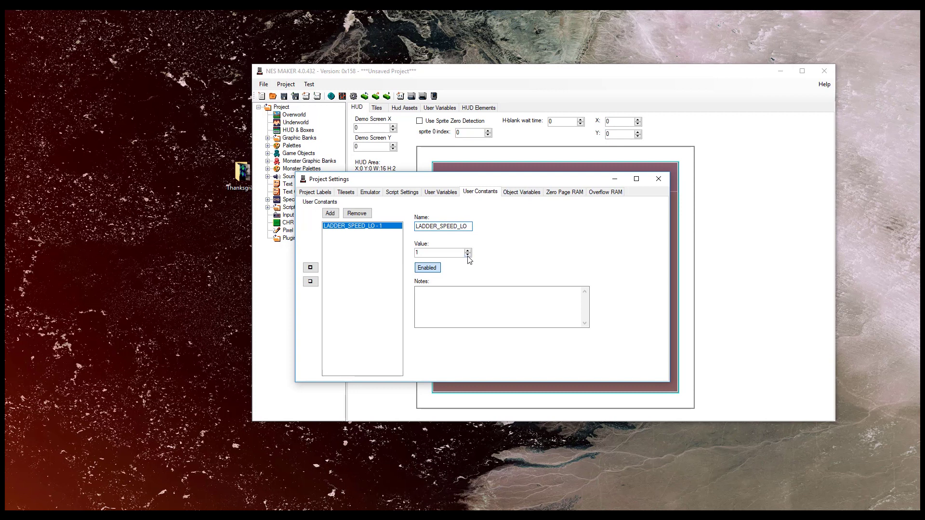
Add a user constant named LADDER_SPEED_HI with a value of 2
{"action": "left_click", "coordinate": [330, 213]}
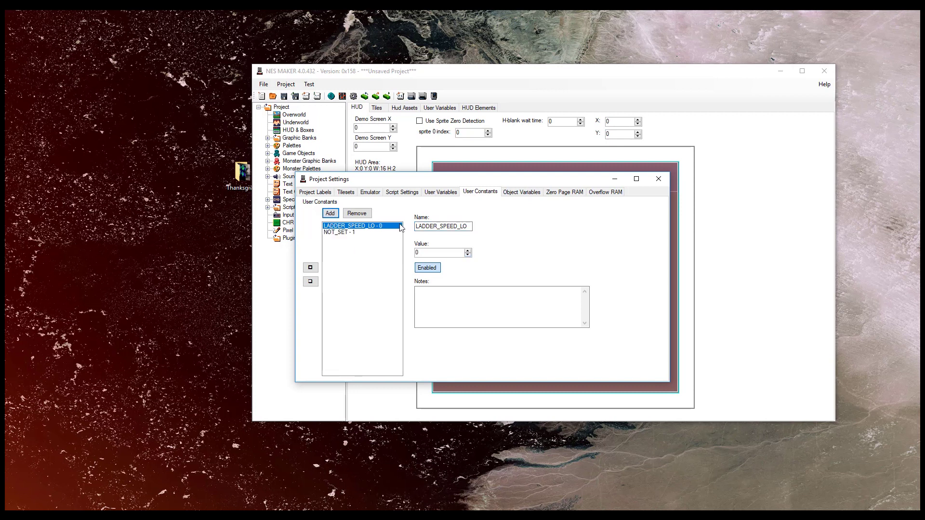
{"action": "left_click", "coordinate": [375, 233]}
{"action": "type", "text": "LA"}
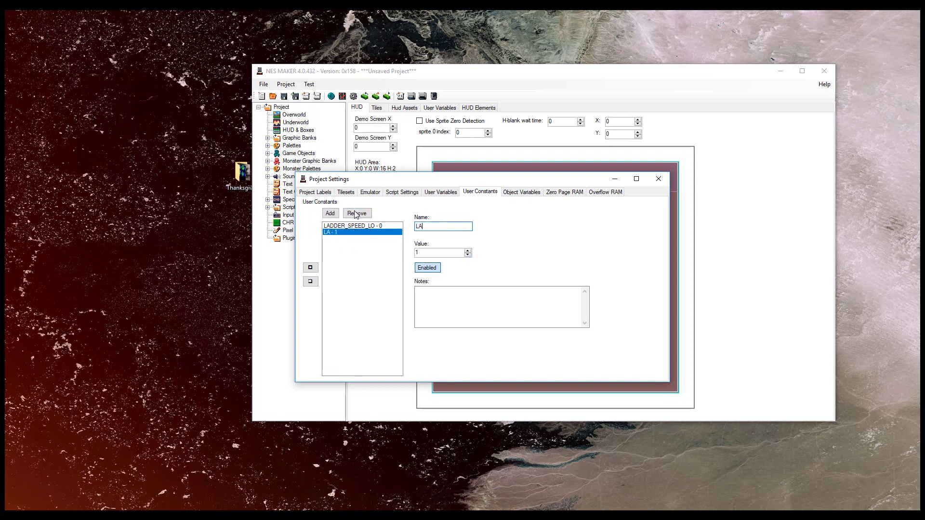
{"action": "type", "text": "DDER_SPEED_HI"}
{"action": "left_click", "coordinate": [467, 251]}
{"action": "left_click", "coordinate": [467, 250]}
{"action": "left_click", "coordinate": [468, 254]}
Add a user constant named OBJ_INDEX_LADDER with a value of 4
{"action": "left_click", "coordinate": [330, 213]}
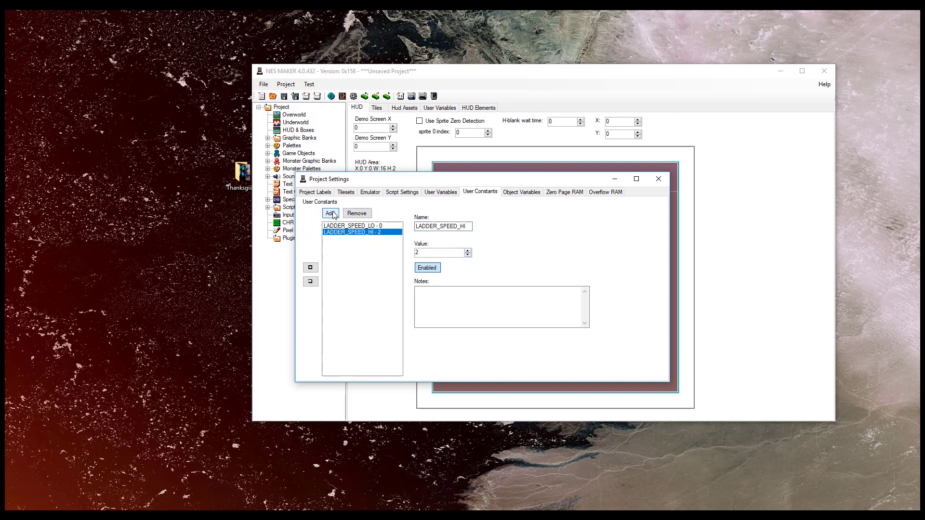
{"action": "left_click", "coordinate": [346, 239]}
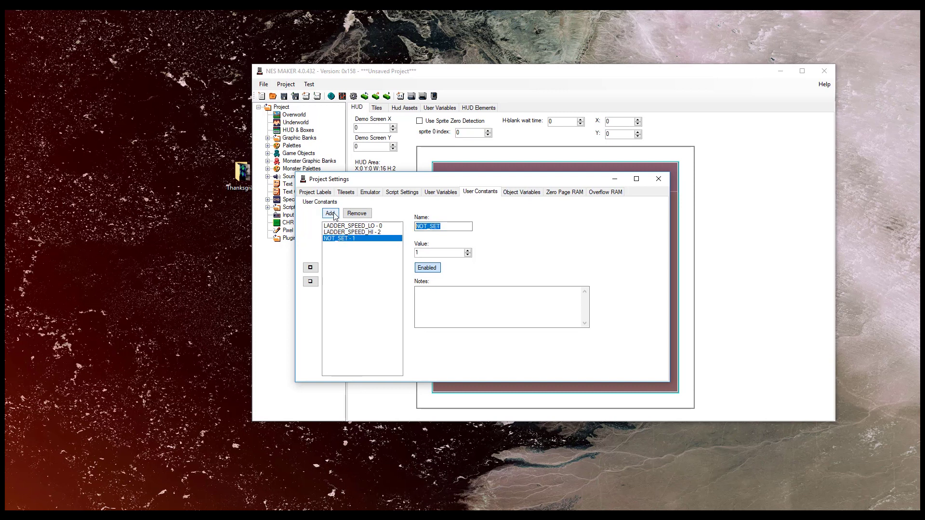
{"action": "type", "text": "OBJ_INDEX"}
{"action": "type", "text": "_LA"}
{"action": "key", "text": "BackSpace"}
{"action": "type", "text": "LADDER"}
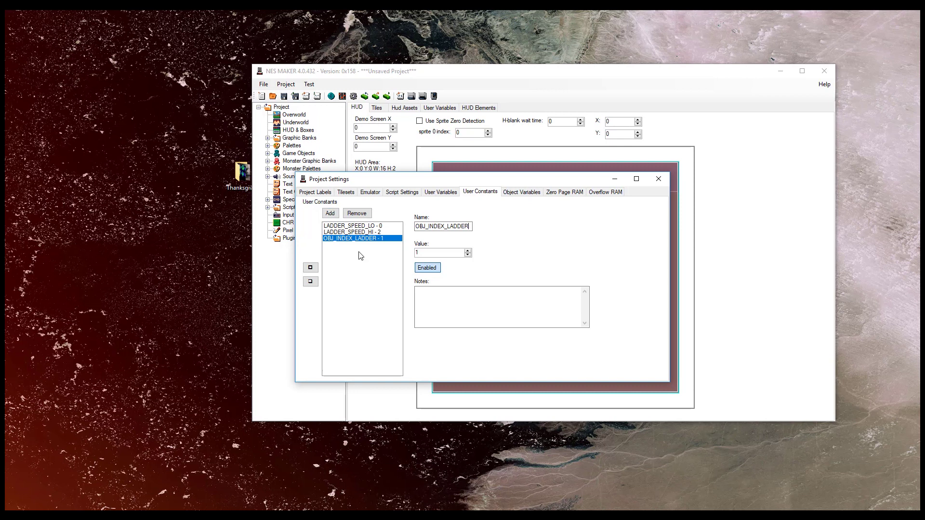
{"action": "left_click", "coordinate": [468, 251]}
{"action": "left_click", "coordinate": [467, 251]}
Add a user constant named HIDE_HUD, keeping its default value of 1
{"action": "left_click", "coordinate": [330, 214]}
{"action": "left_click", "coordinate": [377, 246]}
{"action": "left_click_drag", "start_coordinate": [448, 225], "coordinate": [398, 220]}
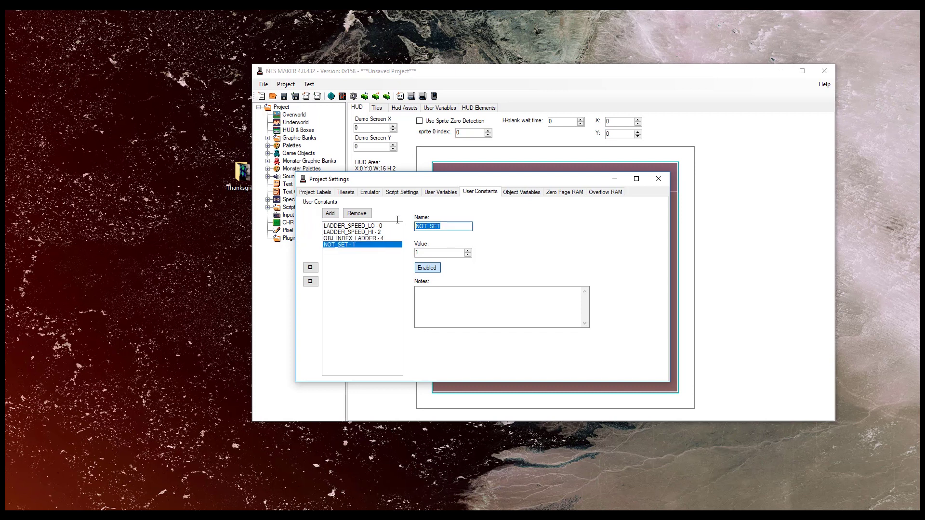
{"action": "type", "text": "HIDE_HD"}
{"action": "key", "text": "BackSpace"}
{"action": "type", "text": "UD"}
Add a user constant named ALIGN_TIMER with a value of 8
{"action": "left_click", "coordinate": [331, 214]}
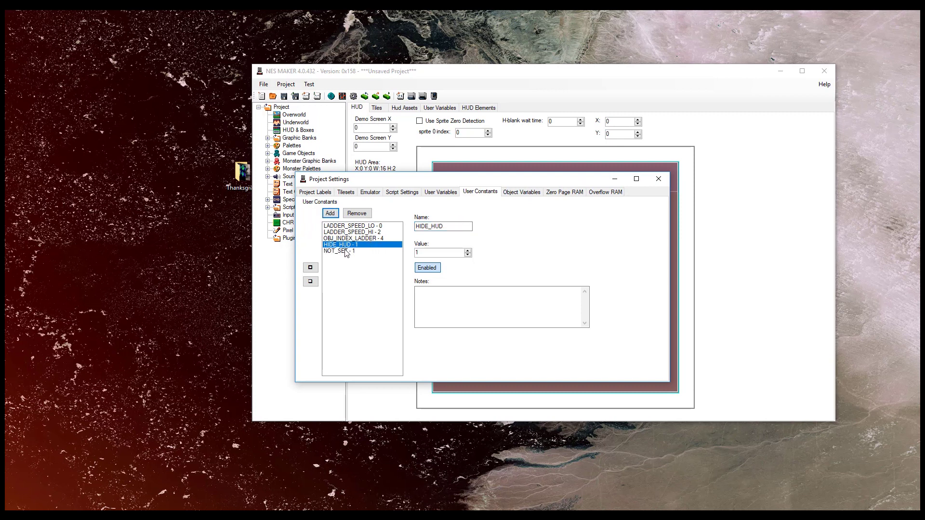
{"action": "left_click", "coordinate": [343, 251]}
{"action": "key", "text": "Tab"}
{"action": "type", "text": "ALIGN)T"}
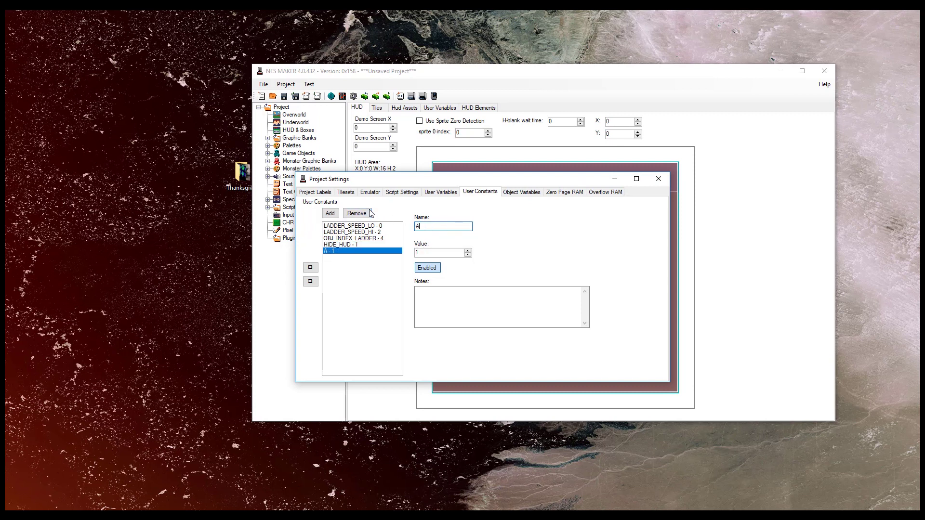
{"action": "key", "text": "BackSpace"}
{"action": "key", "text": "BackSpace"}
{"action": "type", "text": "_TIMER"}
{"action": "left_click", "coordinate": [468, 249]}
{"action": "left_click", "coordinate": [468, 250]}
{"action": "left_click", "coordinate": [468, 250]}
{"action": "left_click", "coordinate": [468, 250]}
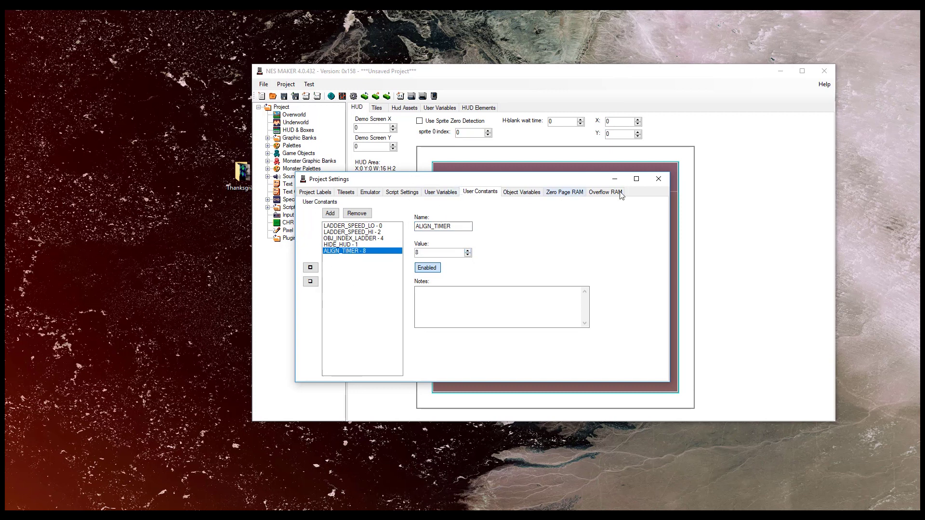
Disable the gameSubState variable in the Zero Page RAM layout
{"action": "left_click", "coordinate": [556, 192]}
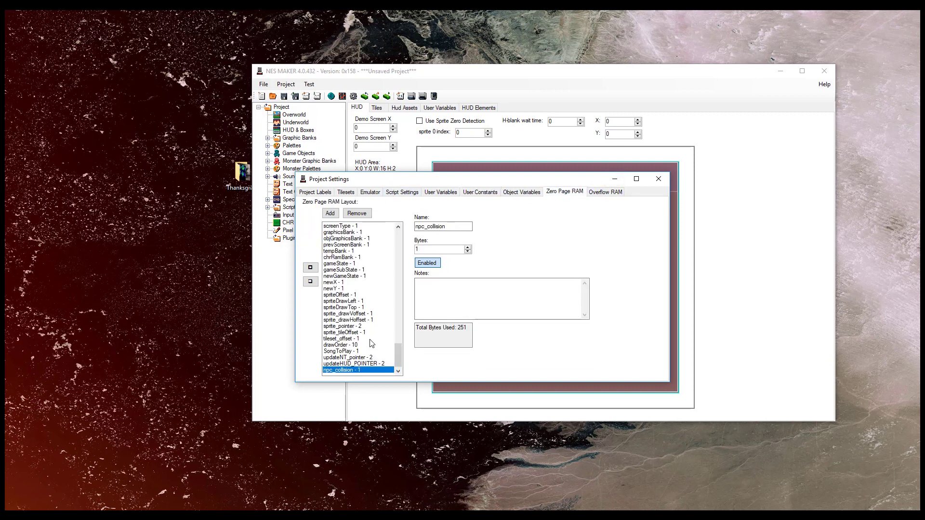
{"action": "scroll", "coordinate": [371, 343], "scroll_direction": "up", "scroll_amount": 10}
{"action": "scroll", "coordinate": [371, 343], "scroll_direction": "down", "scroll_amount": 10}
{"action": "left_click", "coordinate": [336, 270]}
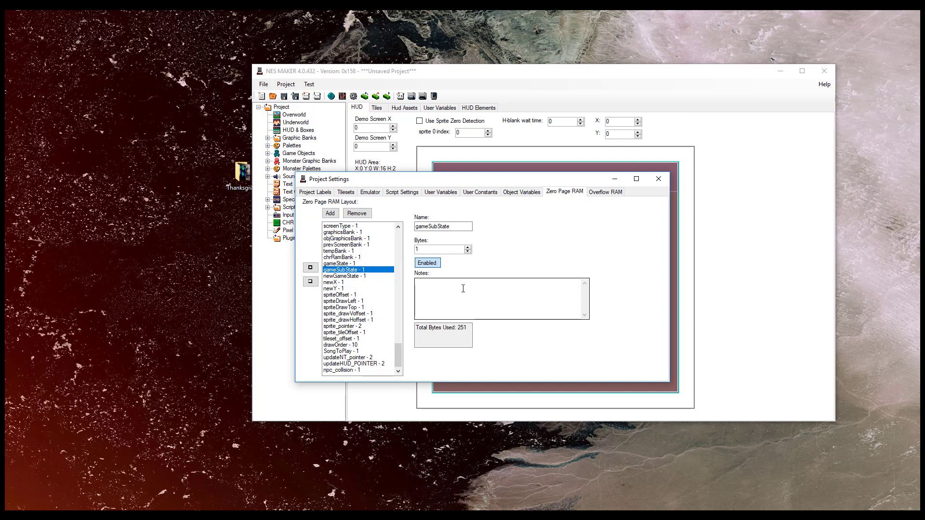
{"action": "left_click", "coordinate": [427, 262]}
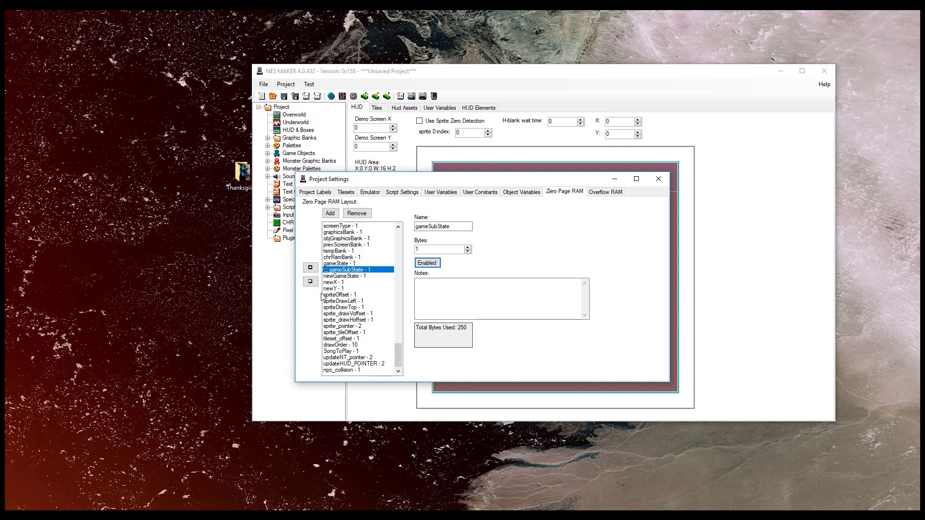
{"action": "left_click", "coordinate": [461, 329]}
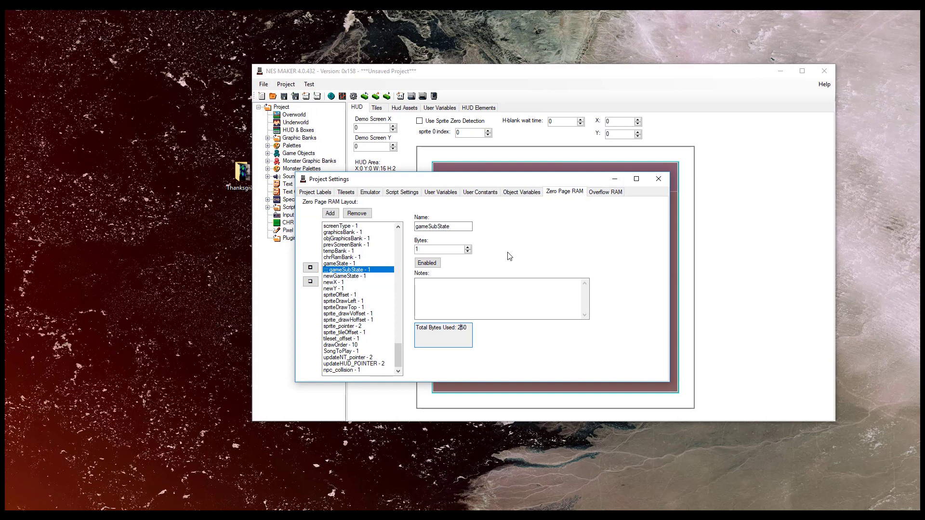
{"action": "left_click", "coordinate": [427, 264]}
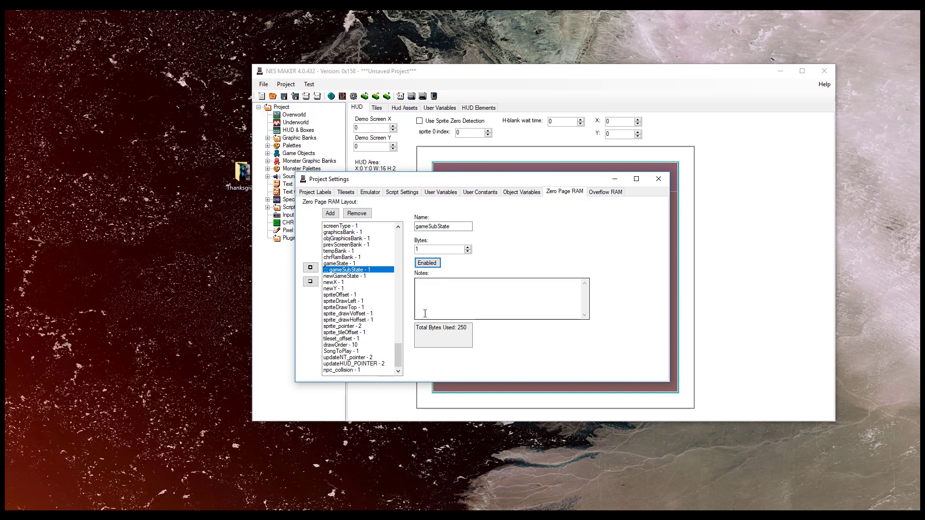
Finish the gameSubState change in the Zero Page RAM layout and close the project settings
{"action": "left_click", "coordinate": [419, 264]}
{"action": "left_click", "coordinate": [658, 179]}
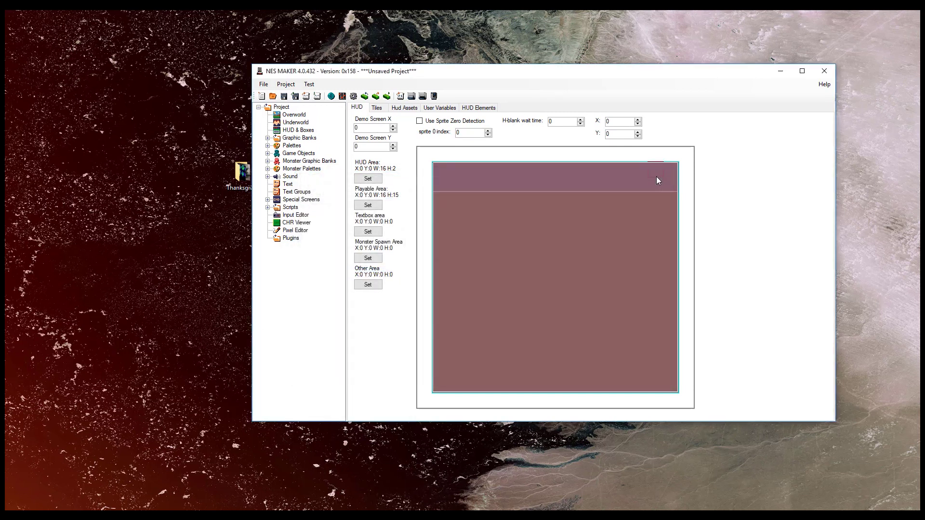
{"action": "left_click", "coordinate": [286, 84]}
{"action": "left_click", "coordinate": [354, 95]}
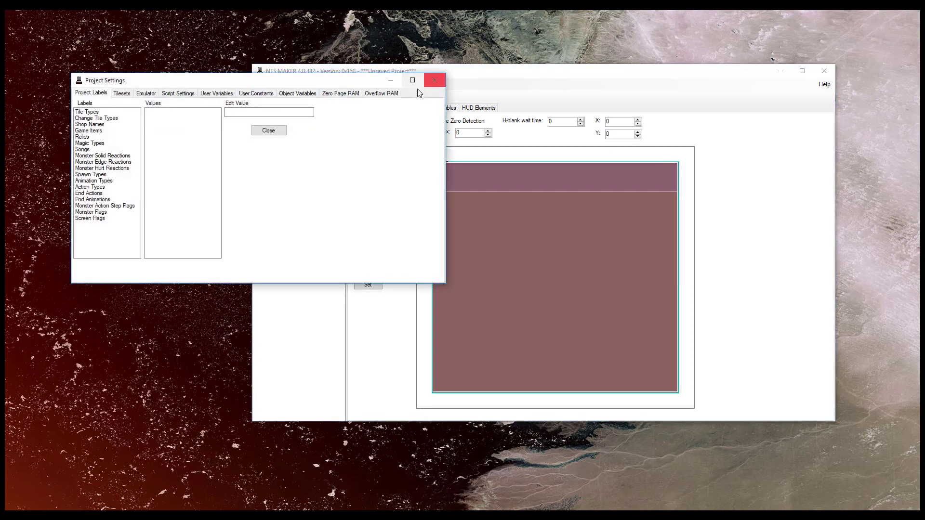
{"action": "left_click", "coordinate": [435, 81]}
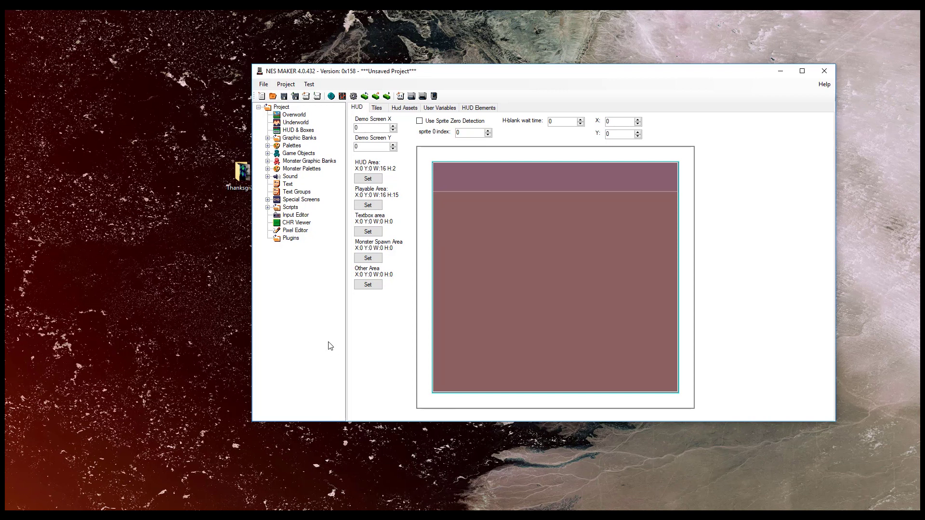
Load the GameObjectTiles bitmap from the desktop's ThanksgivingAssets folder into the Pixel Editor and show both tile grids
{"action": "left_click", "coordinate": [302, 232]}
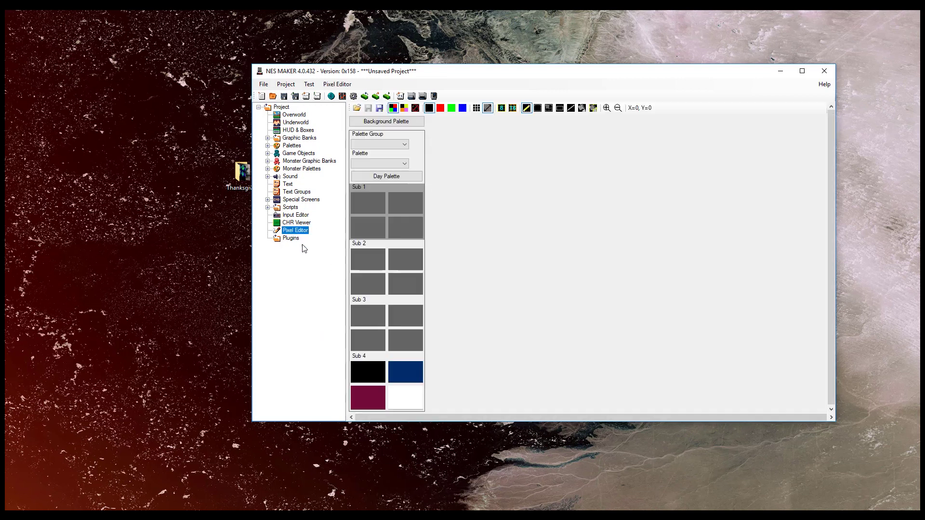
{"action": "left_click", "coordinate": [356, 108]}
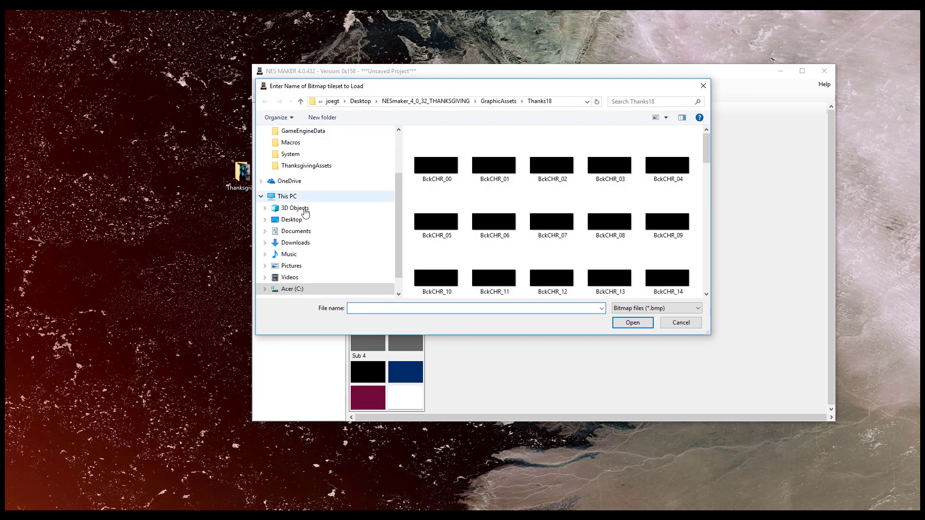
{"action": "left_click", "coordinate": [291, 219]}
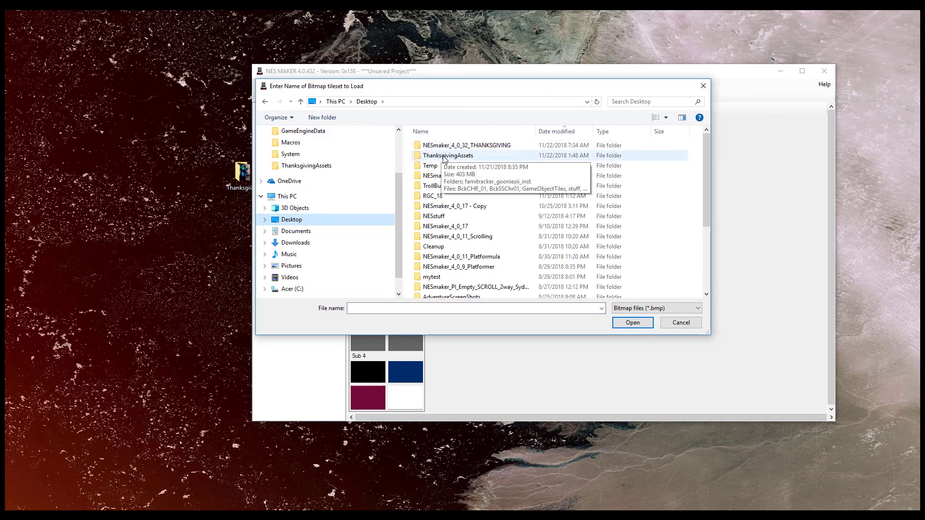
{"action": "double_click", "coordinate": [443, 156]}
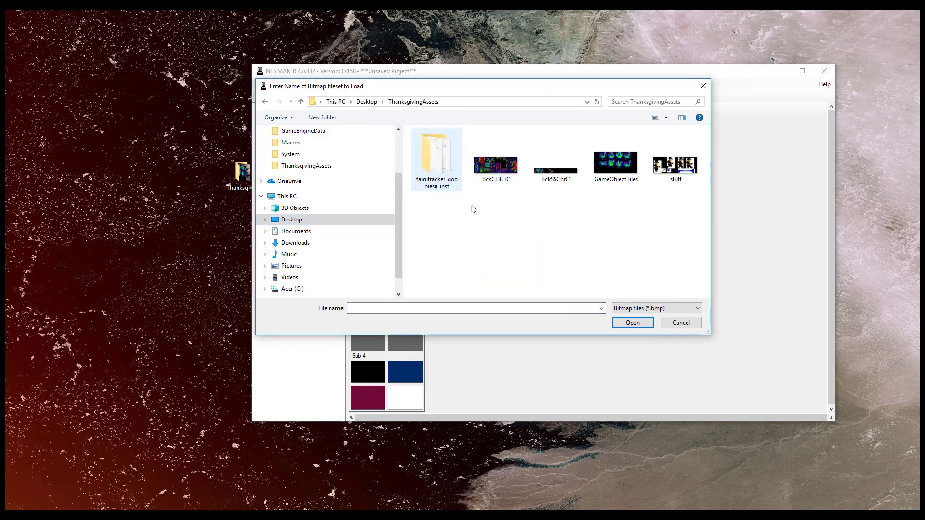
{"action": "double_click", "coordinate": [615, 166]}
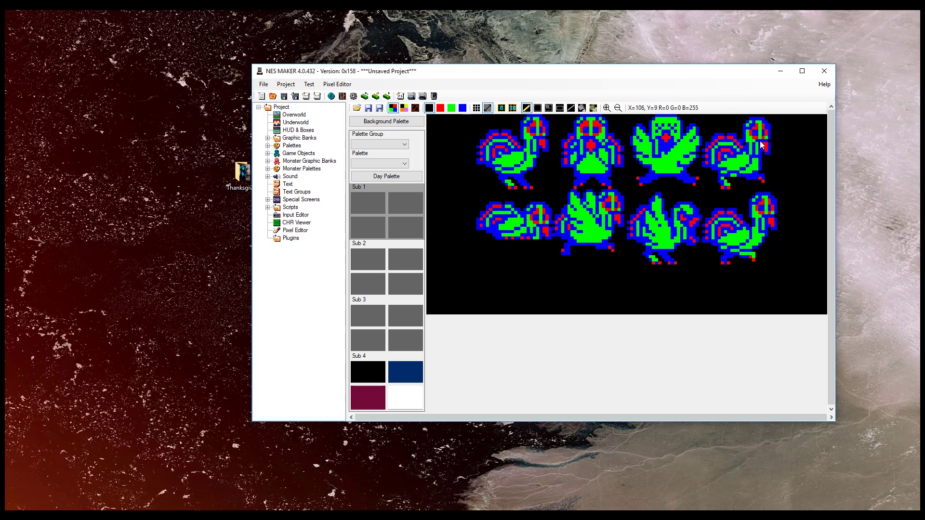
{"action": "left_click", "coordinate": [512, 108]}
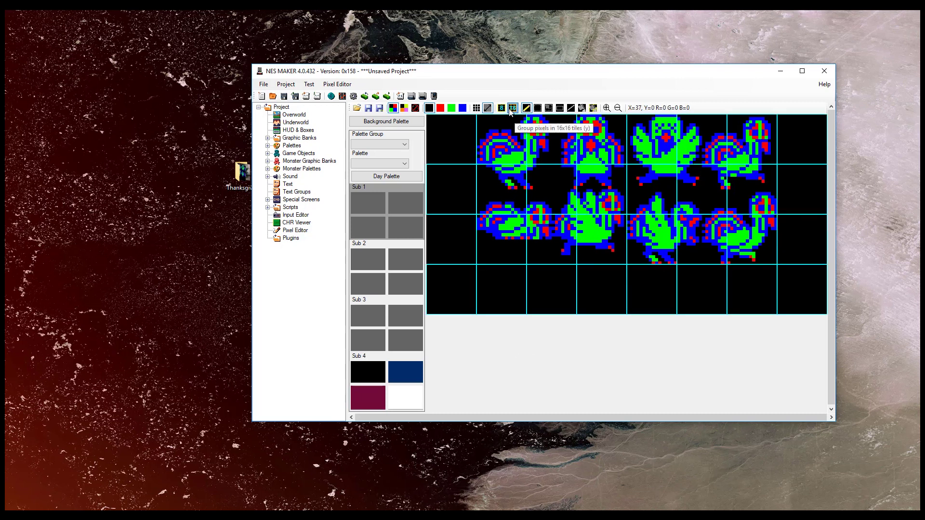
{"action": "left_click", "coordinate": [501, 108]}
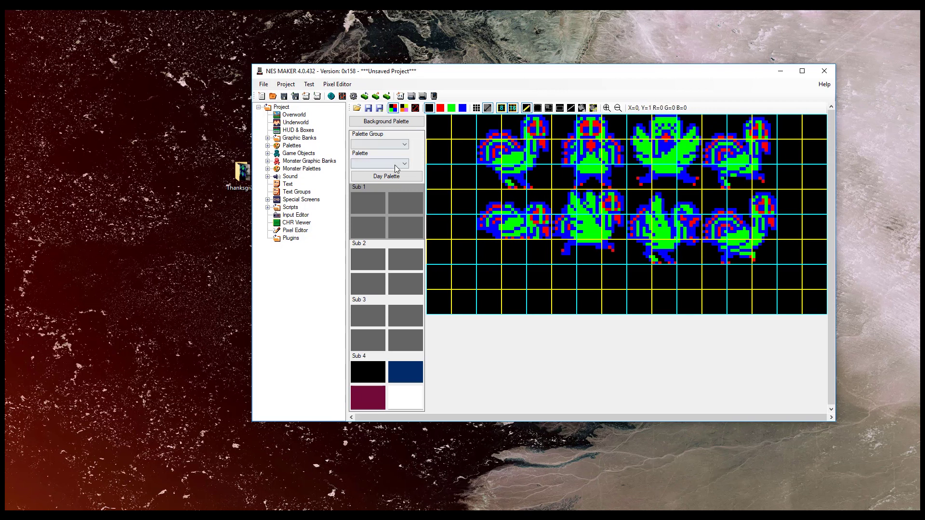
Switch the Pixel Editor to monster palettes and rename MonsterPalette 0 to turkey
{"action": "left_click", "coordinate": [386, 121]}
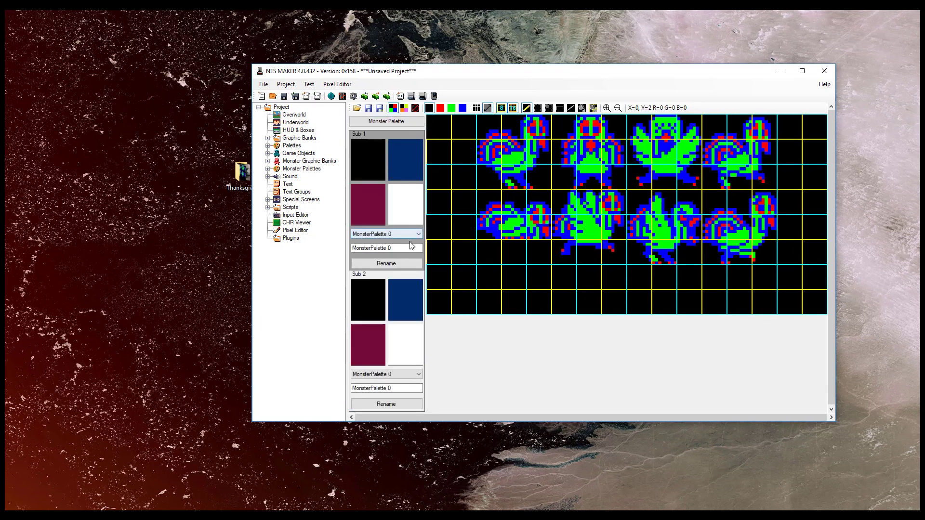
{"action": "left_click_drag", "start_coordinate": [407, 247], "coordinate": [351, 248]}
{"action": "type", "text": "turke"}
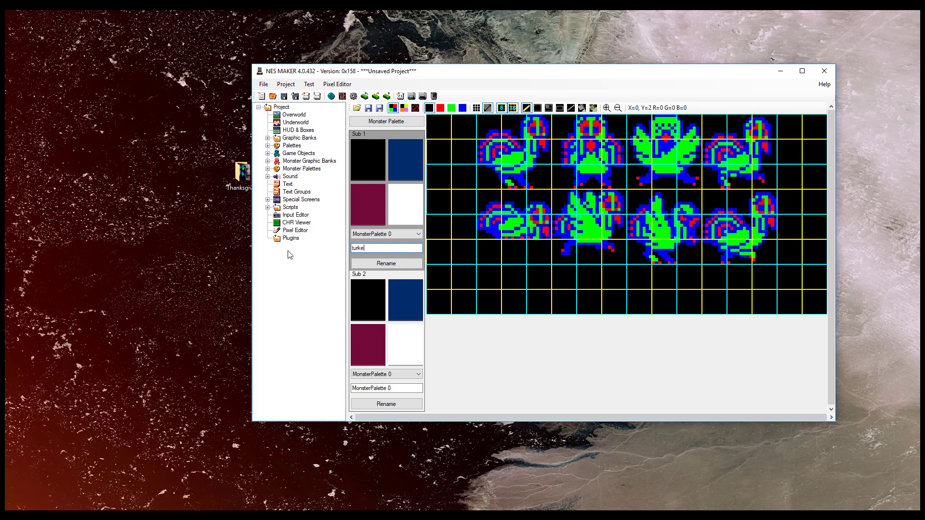
{"action": "type", "text": "y"}
{"action": "left_click", "coordinate": [376, 264]}
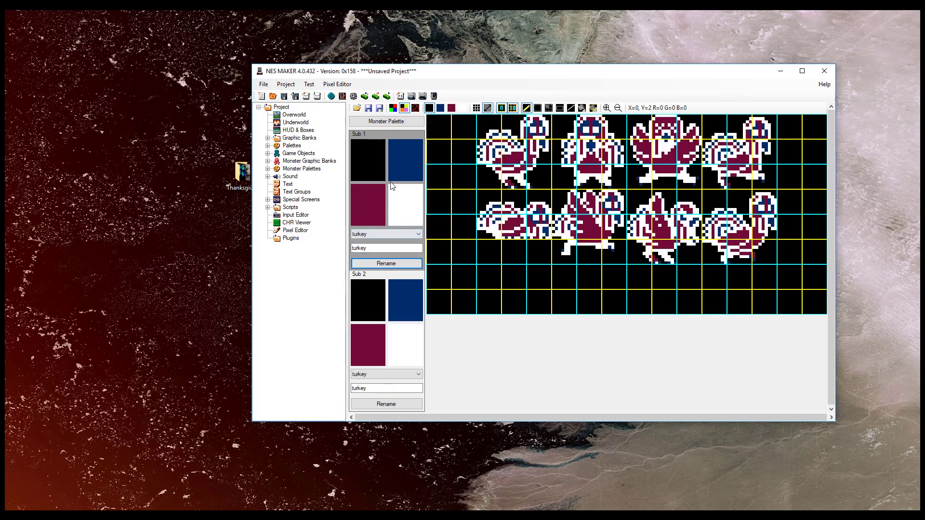
Set the turkey palette's second colour to 38, its third to 18 and its fourth to 0C
{"action": "left_click", "coordinate": [397, 172]}
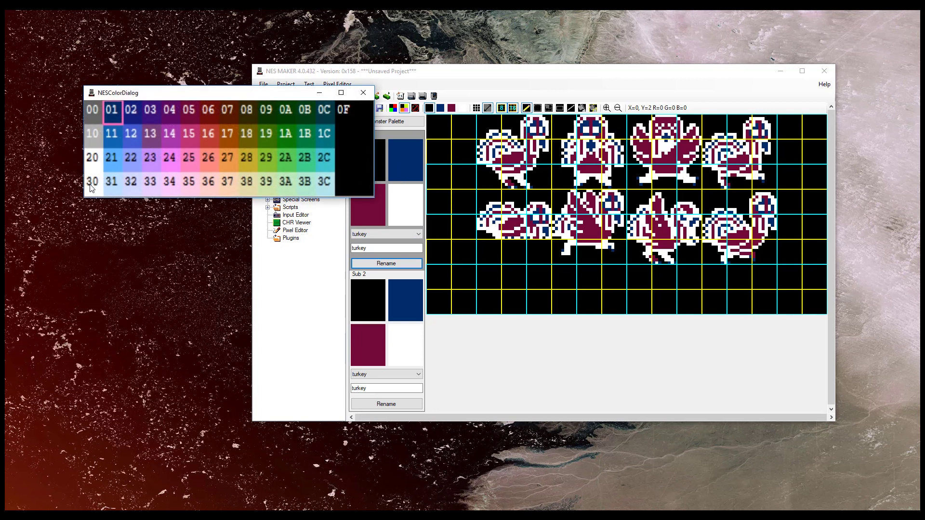
{"action": "left_click", "coordinate": [91, 188]}
{"action": "left_click", "coordinate": [408, 177]}
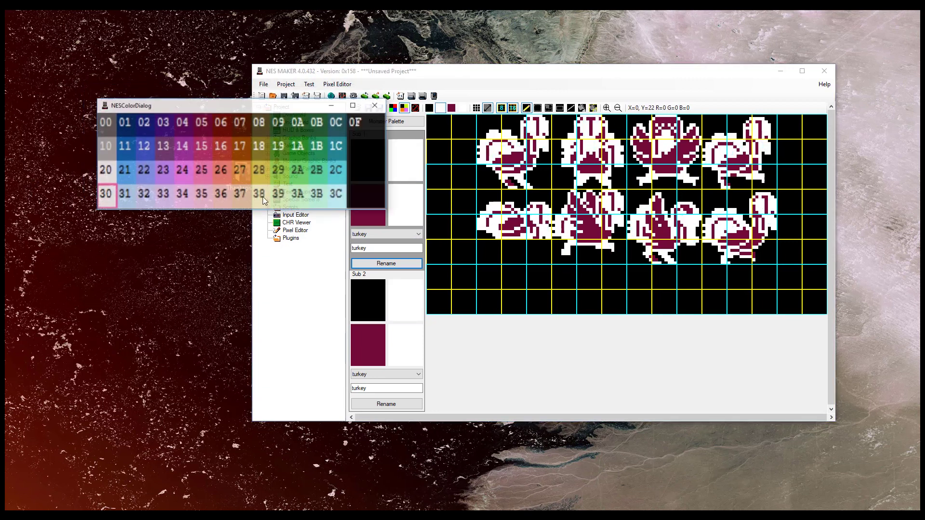
{"action": "left_click", "coordinate": [274, 198]}
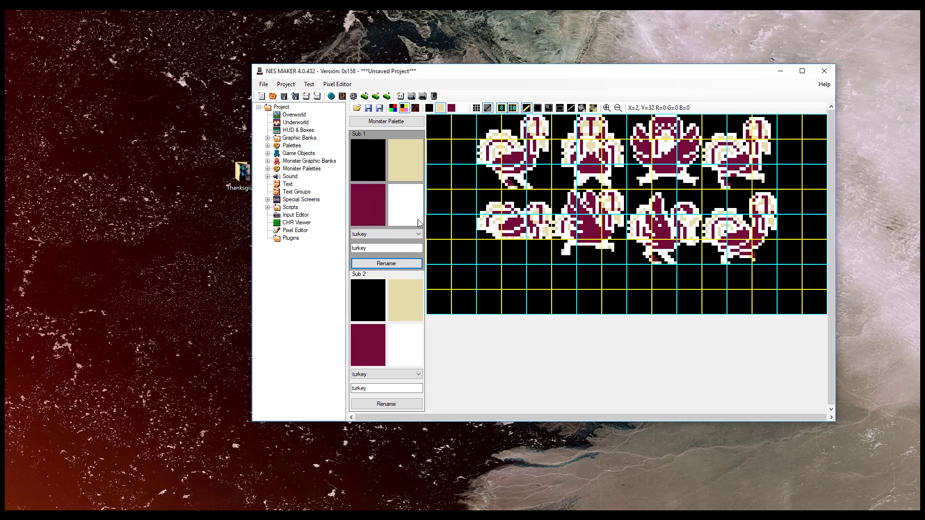
{"action": "left_click", "coordinate": [407, 206]}
{"action": "left_click", "coordinate": [350, 143]}
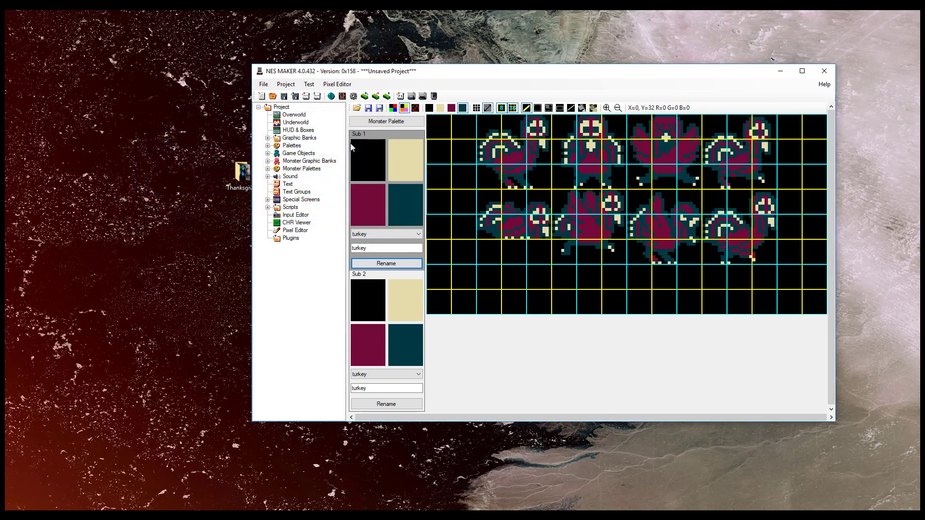
{"action": "left_click", "coordinate": [371, 203]}
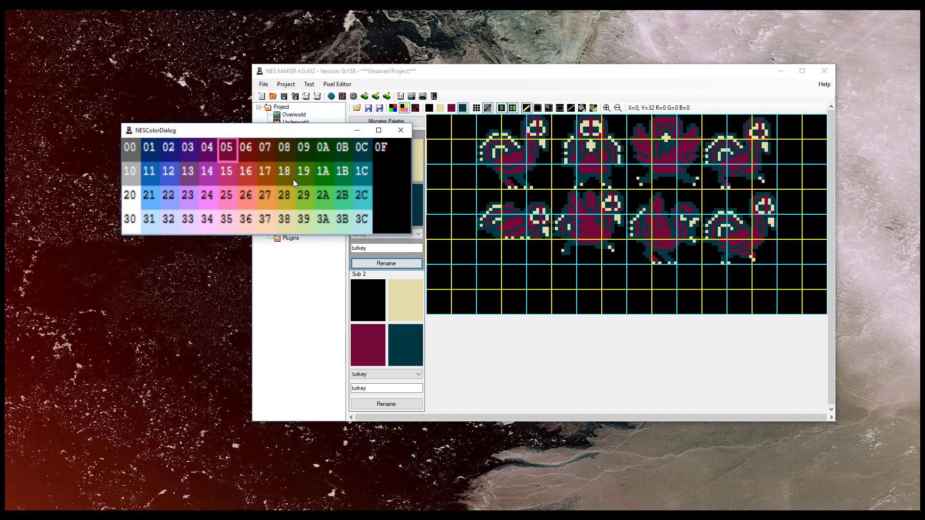
{"action": "left_click", "coordinate": [277, 167]}
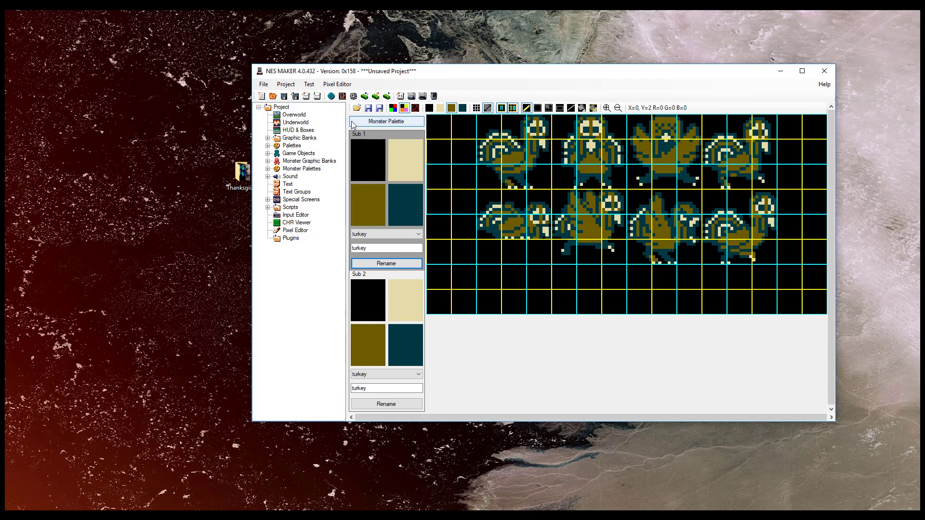
{"action": "left_click", "coordinate": [357, 108]}
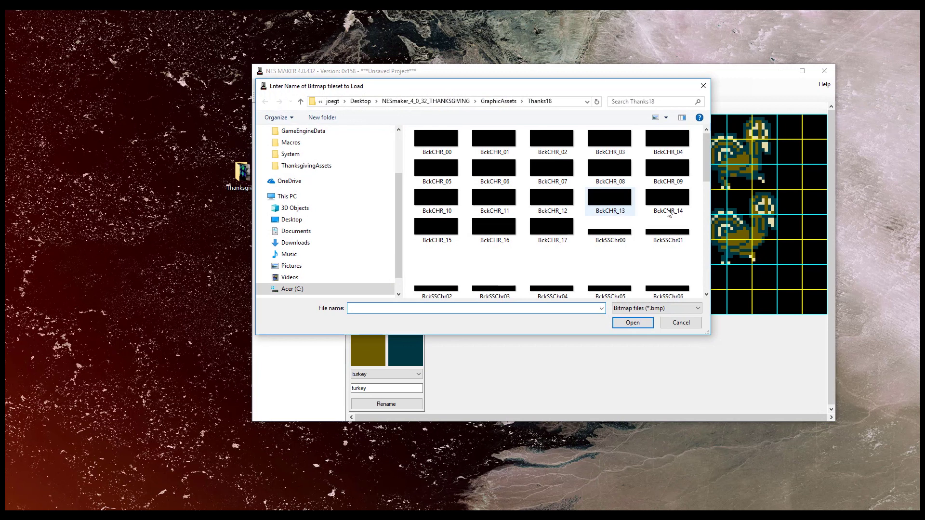
{"action": "left_click_drag", "start_coordinate": [707, 174], "coordinate": [707, 247]}
{"action": "left_click", "coordinate": [668, 236]}
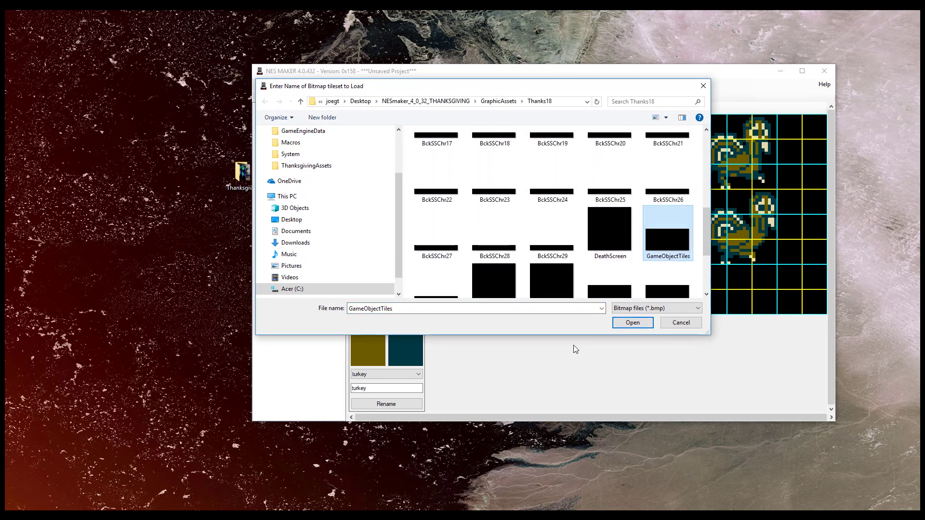
{"action": "left_click", "coordinate": [675, 324]}
Save the turkey tileset over the existing GameObjectTiles bitmap in the Thanks18 graphic assets folder
{"action": "left_click", "coordinate": [379, 108]}
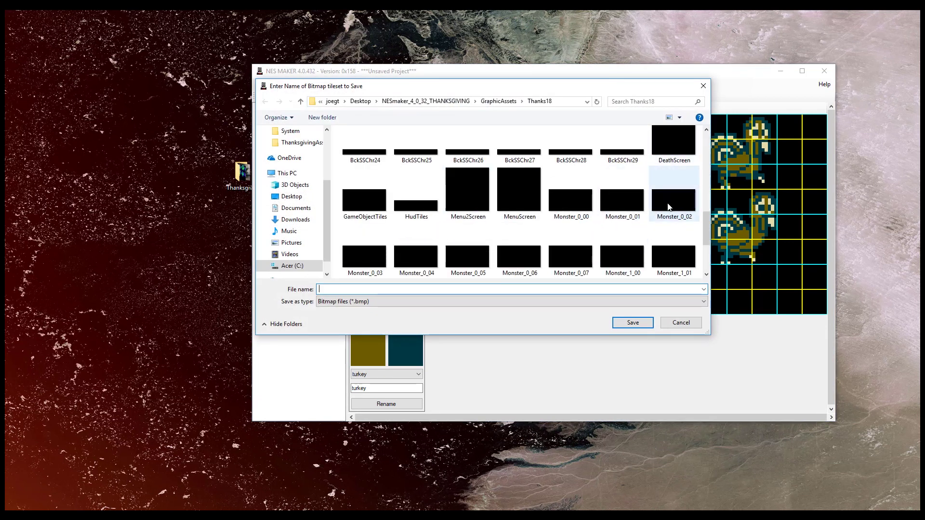
{"action": "scroll", "coordinate": [668, 207], "scroll_direction": "down", "scroll_amount": 2}
{"action": "scroll", "coordinate": [669, 210], "scroll_direction": "up", "scroll_amount": 3}
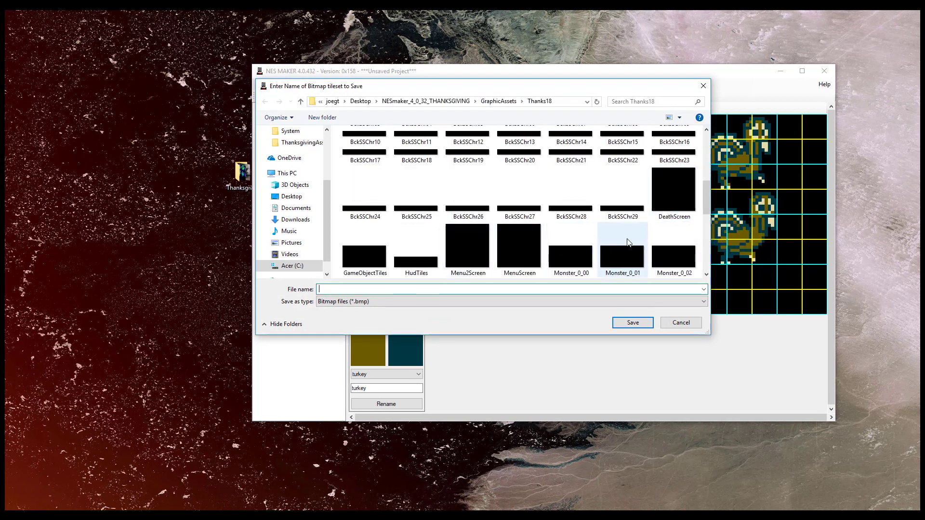
{"action": "left_click", "coordinate": [365, 252]}
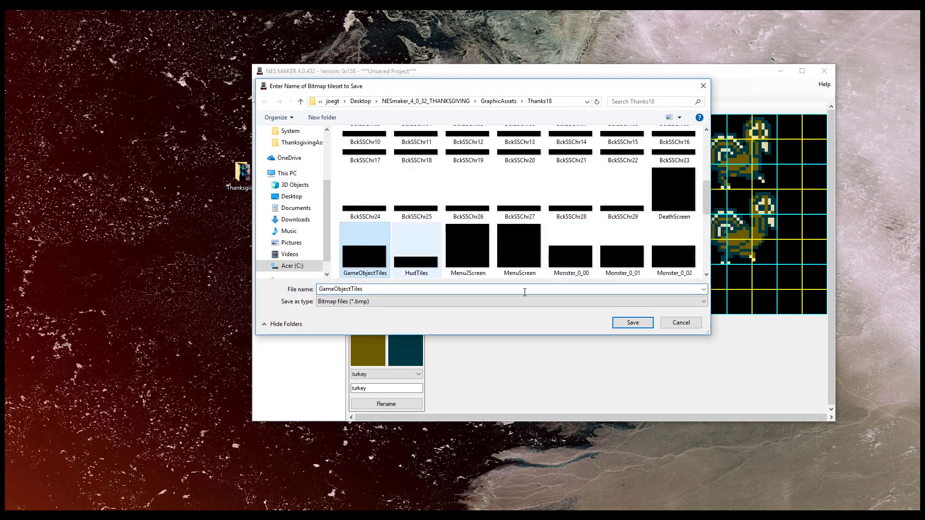
{"action": "left_click", "coordinate": [626, 322]}
{"action": "left_click", "coordinate": [490, 266]}
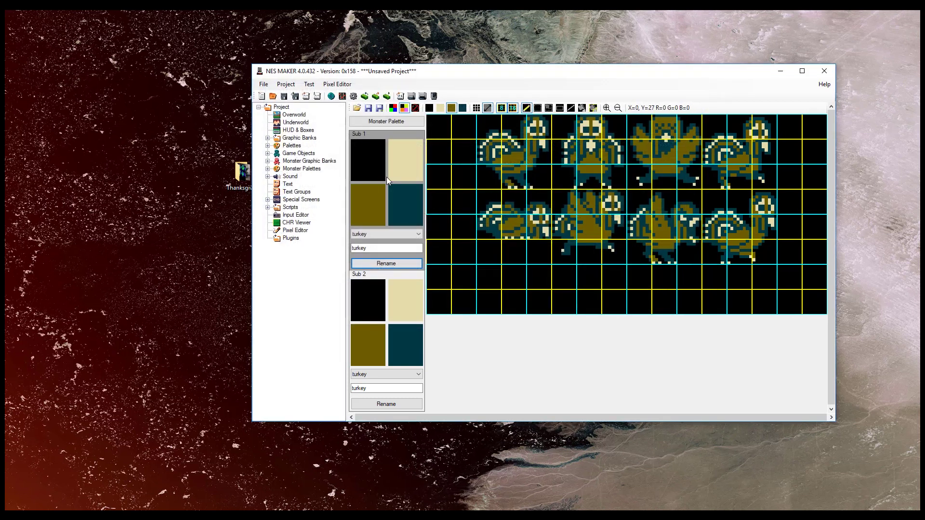
Rename the Player game object's DefaultAnimation to StandR
{"action": "left_click", "coordinate": [267, 153]}
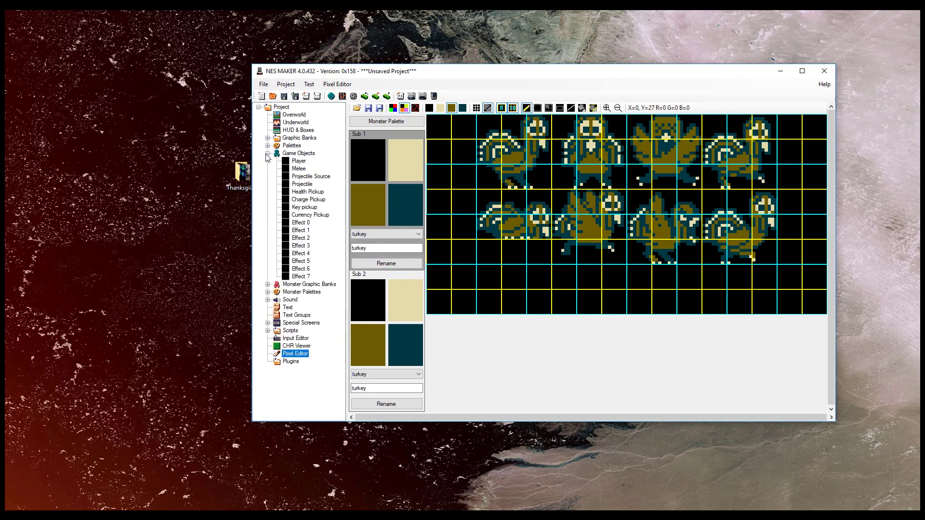
{"action": "left_click", "coordinate": [299, 161]}
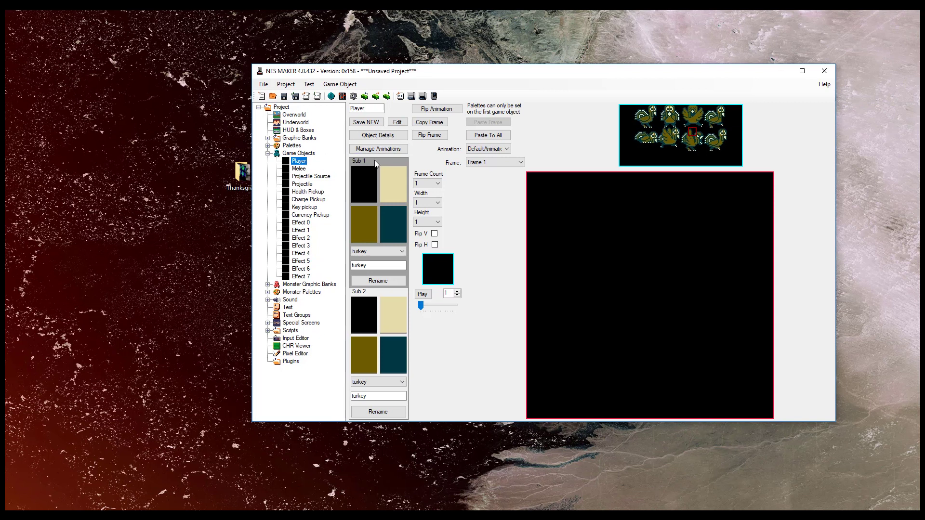
{"action": "left_click", "coordinate": [388, 152]}
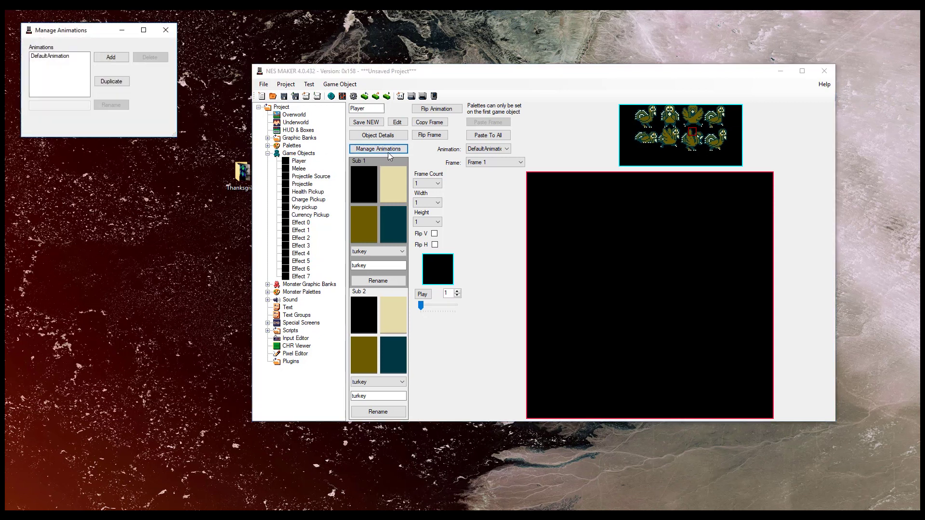
{"action": "left_click_drag", "start_coordinate": [81, 32], "coordinate": [568, 195]}
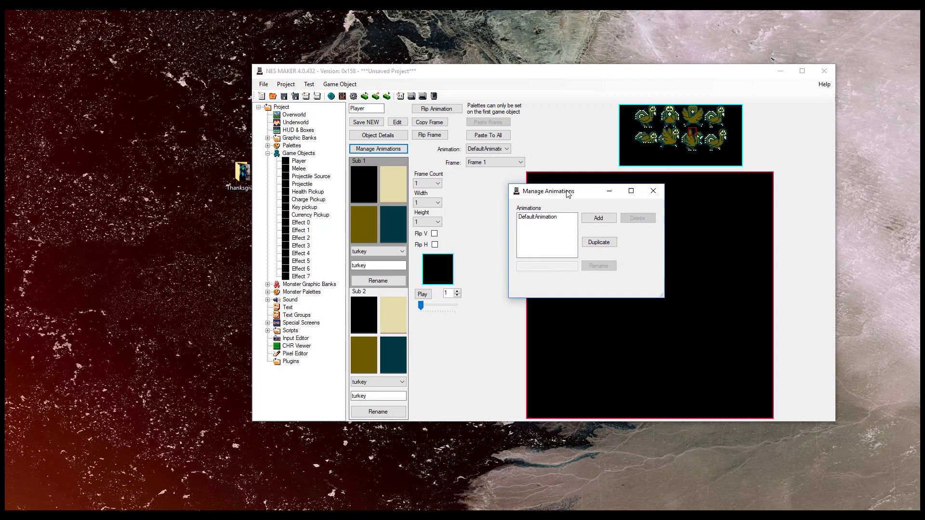
{"action": "left_click", "coordinate": [555, 219]}
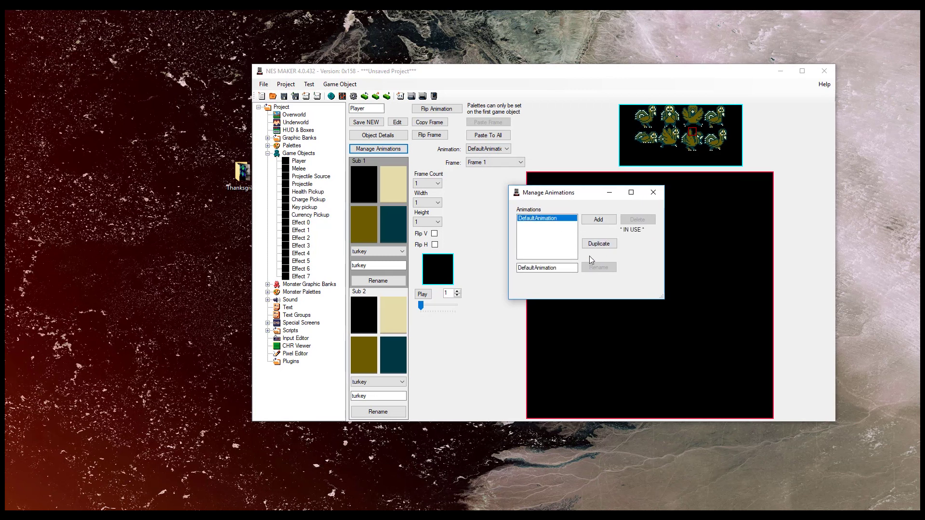
{"action": "double_click", "coordinate": [563, 267]}
{"action": "type", "text": "StandR"}
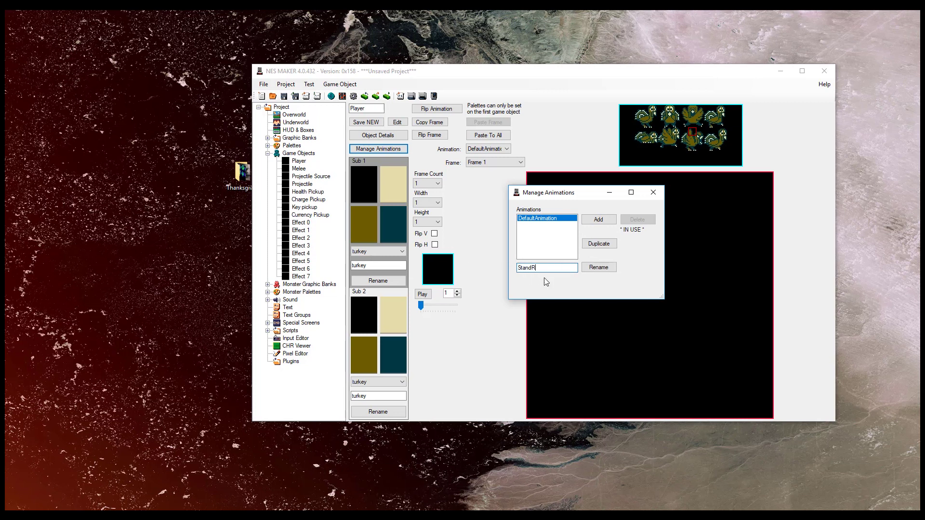
{"action": "left_click", "coordinate": [585, 269]}
Add two more Player animations named WalkR and JumpR
{"action": "left_click", "coordinate": [595, 220]}
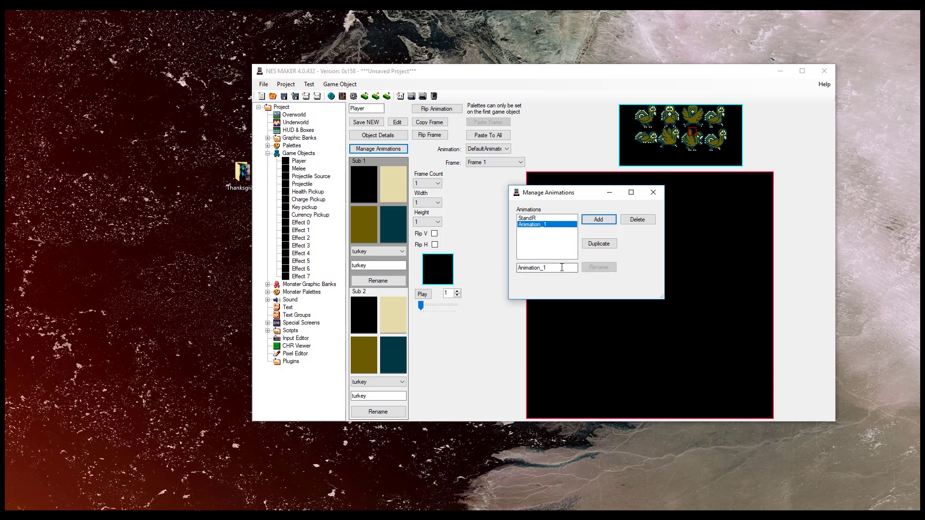
{"action": "type", "text": "WalkR"}
{"action": "left_click", "coordinate": [584, 270]}
{"action": "left_click", "coordinate": [598, 220]}
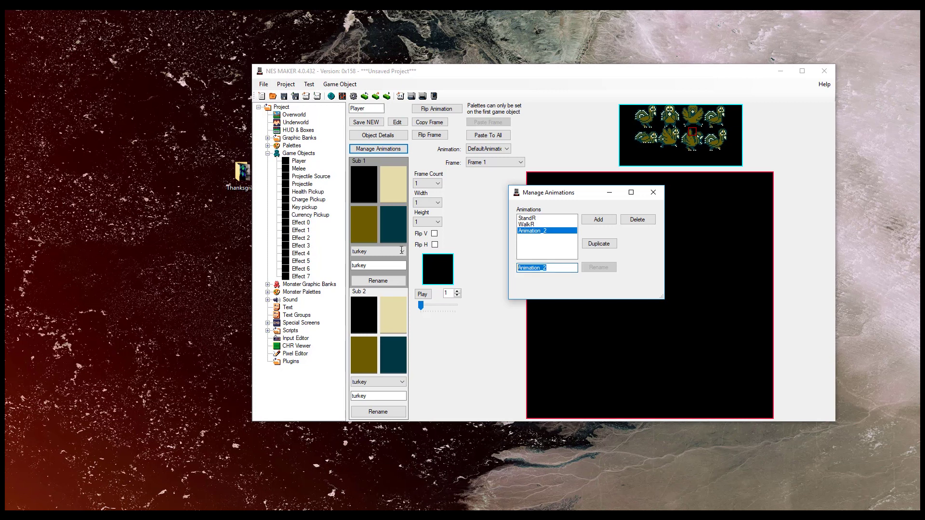
{"action": "type", "text": "JumpR"}
{"action": "left_click", "coordinate": [599, 267]}
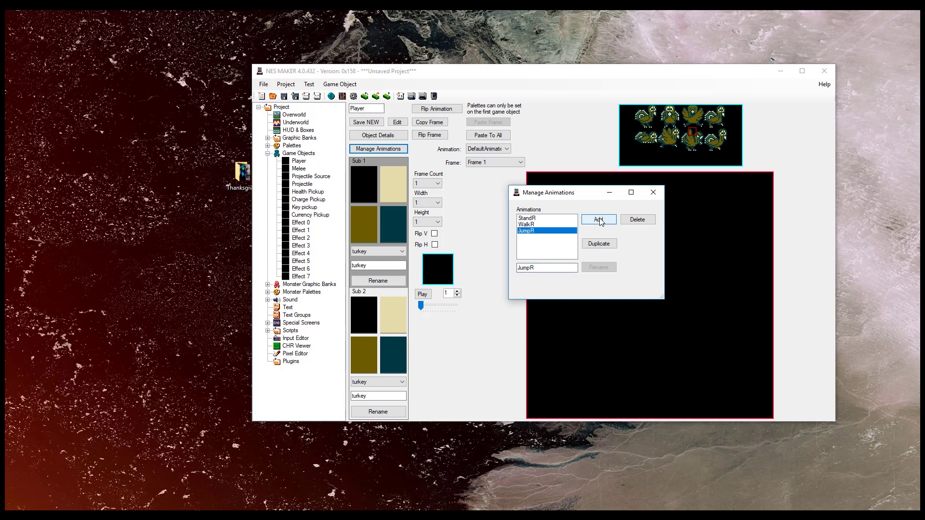
Add three more Player animations named DuckR, ShootR and Climb
{"action": "left_click", "coordinate": [598, 220]}
{"action": "type", "text": "DuckR"}
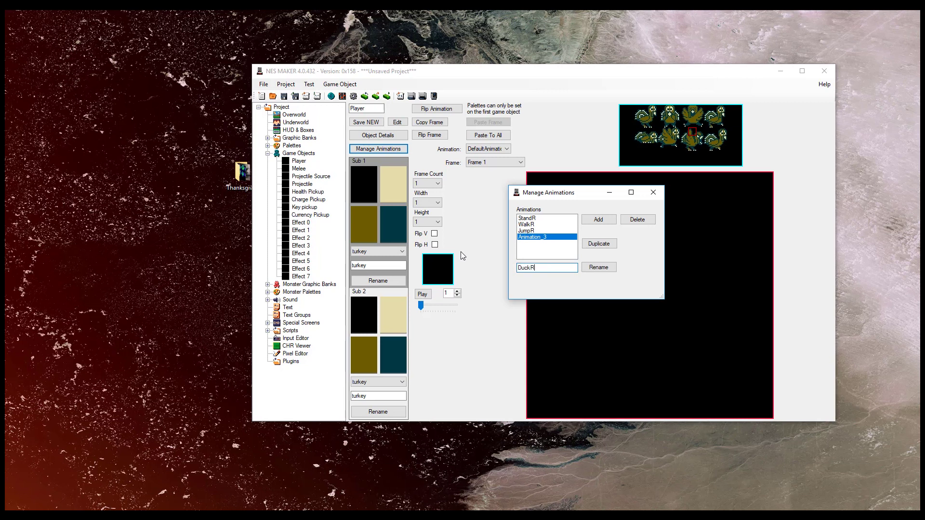
{"action": "left_click", "coordinate": [598, 267]}
{"action": "left_click", "coordinate": [598, 219]}
{"action": "double_click", "coordinate": [566, 267]}
{"action": "type", "text": "ShootR"}
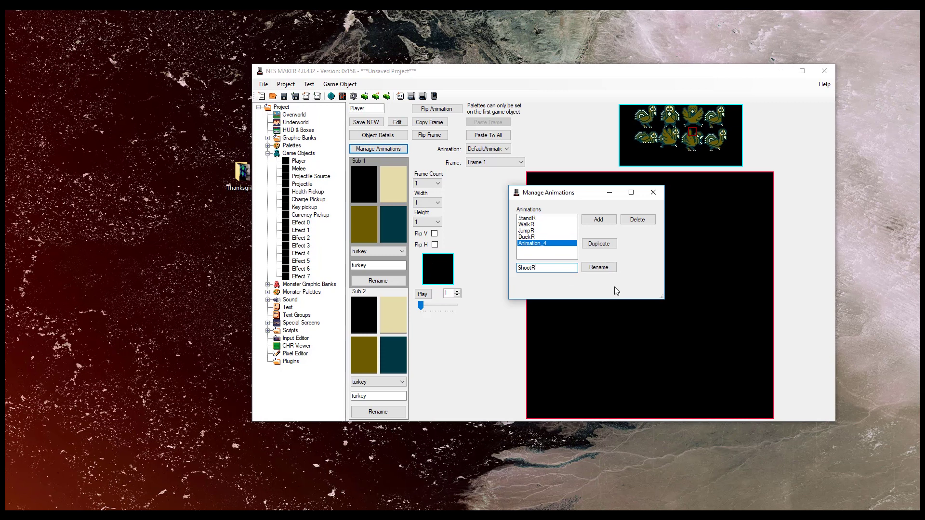
{"action": "left_click", "coordinate": [599, 267]}
{"action": "left_click", "coordinate": [598, 219]}
{"action": "double_click", "coordinate": [566, 267]}
{"action": "type", "text": "Climb"}
{"action": "left_click", "coordinate": [590, 270]}
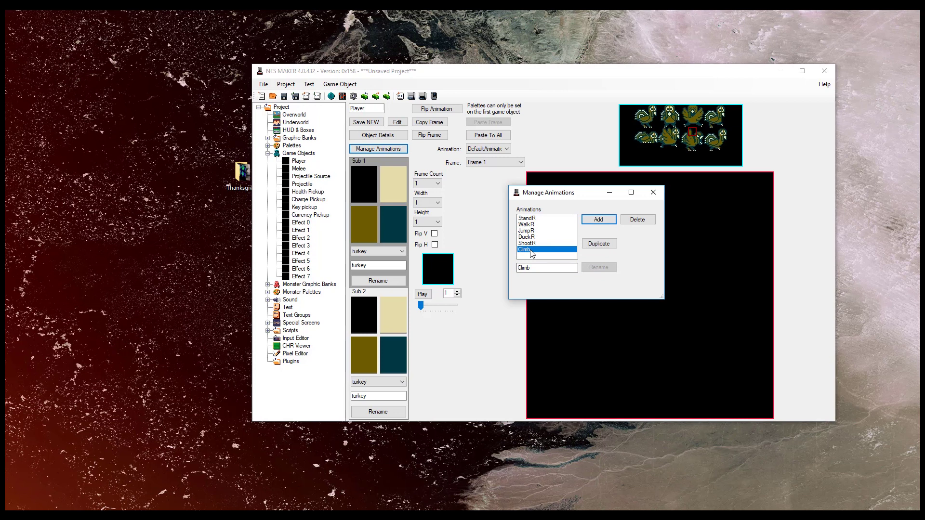
{"action": "left_click", "coordinate": [659, 194]}
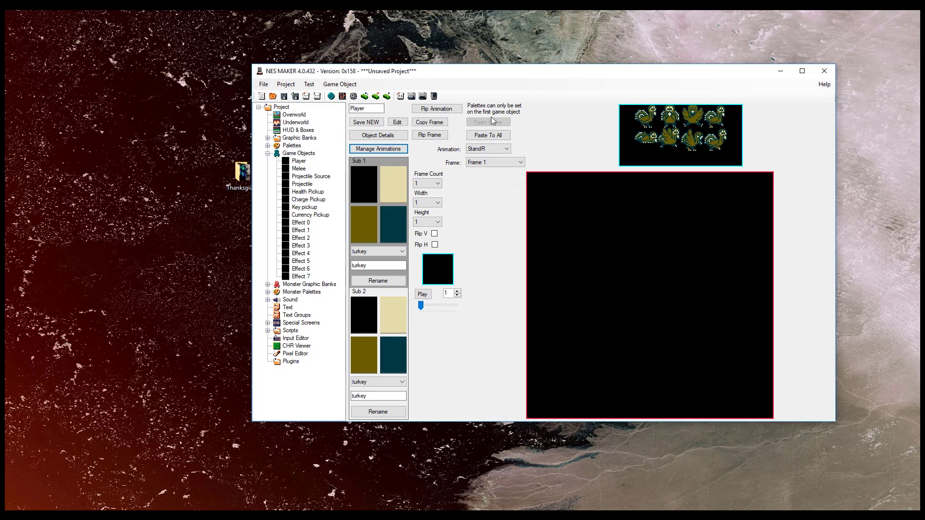
Set the StandR animation's frame width and height to 3 tiles each
{"action": "left_click", "coordinate": [492, 149]}
{"action": "left_click", "coordinate": [492, 158]}
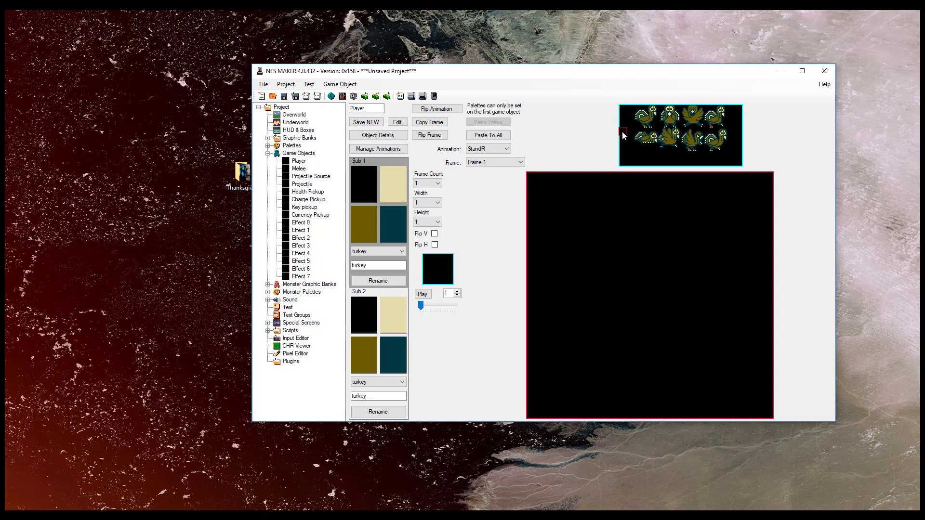
{"action": "left_click", "coordinate": [428, 203]}
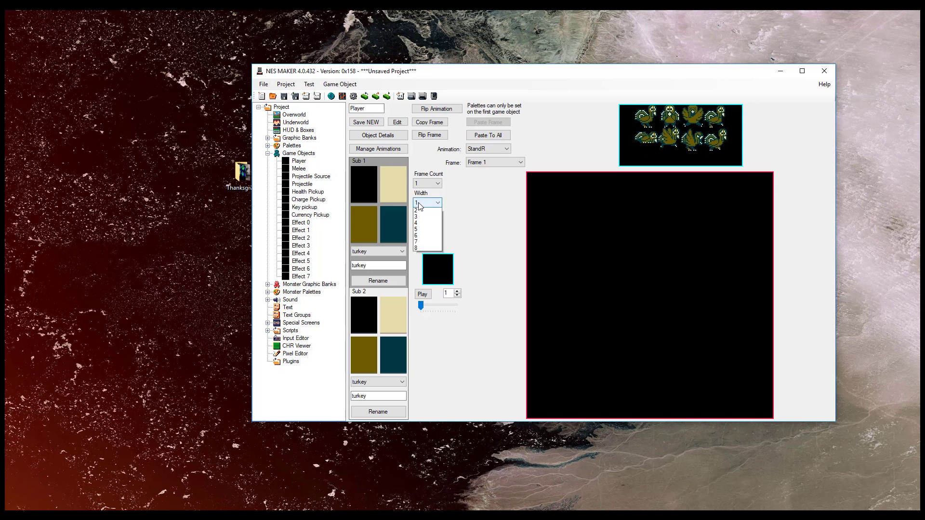
{"action": "left_click", "coordinate": [427, 224]}
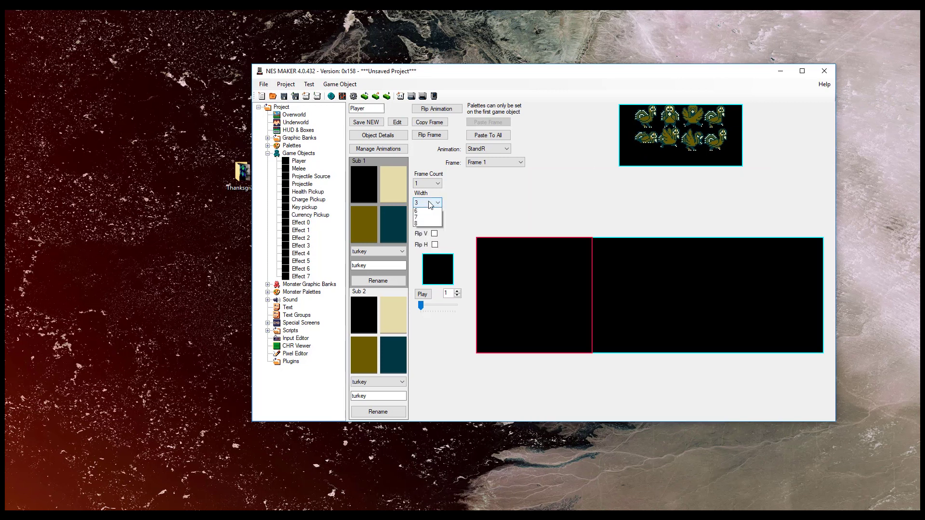
{"action": "left_click", "coordinate": [436, 203]}
{"action": "left_click", "coordinate": [436, 224]}
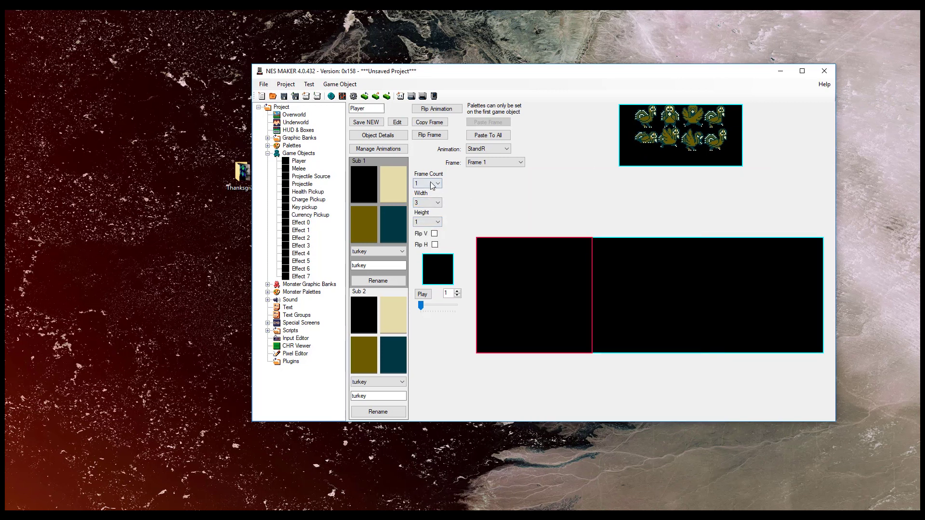
{"action": "left_click", "coordinate": [429, 222]}
{"action": "left_click", "coordinate": [428, 243]}
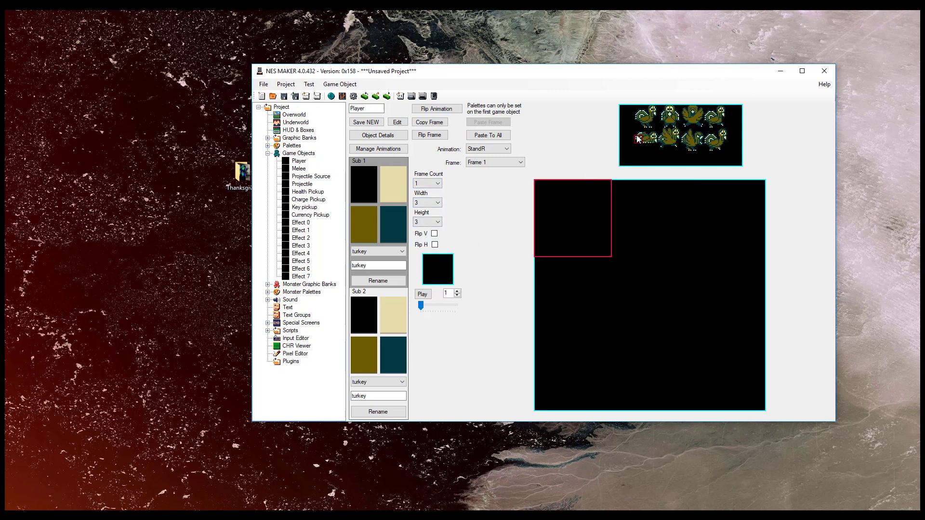
Fill StandR's 3-by-3 frame with the tiles of the first turkey in the tileset's upper row
{"action": "left_click", "coordinate": [636, 112]}
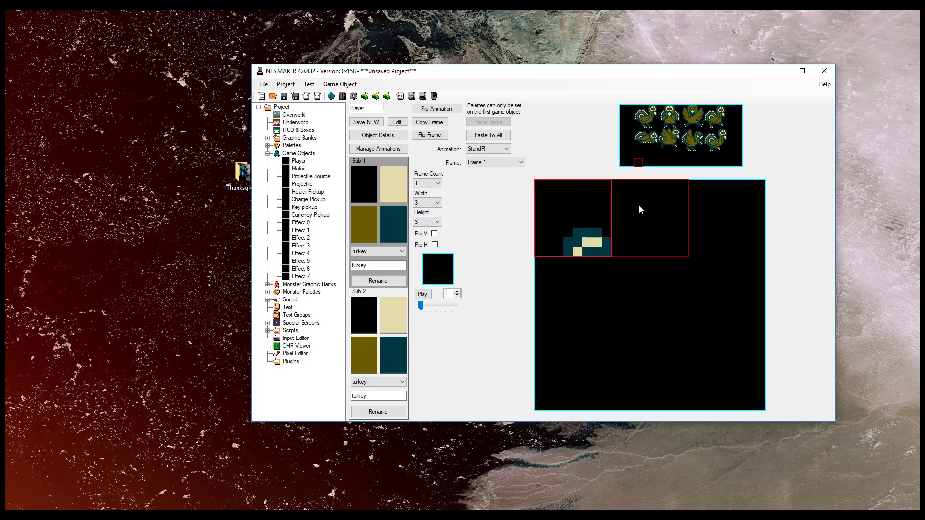
{"action": "left_click", "coordinate": [645, 113]}
{"action": "left_click", "coordinate": [653, 115]}
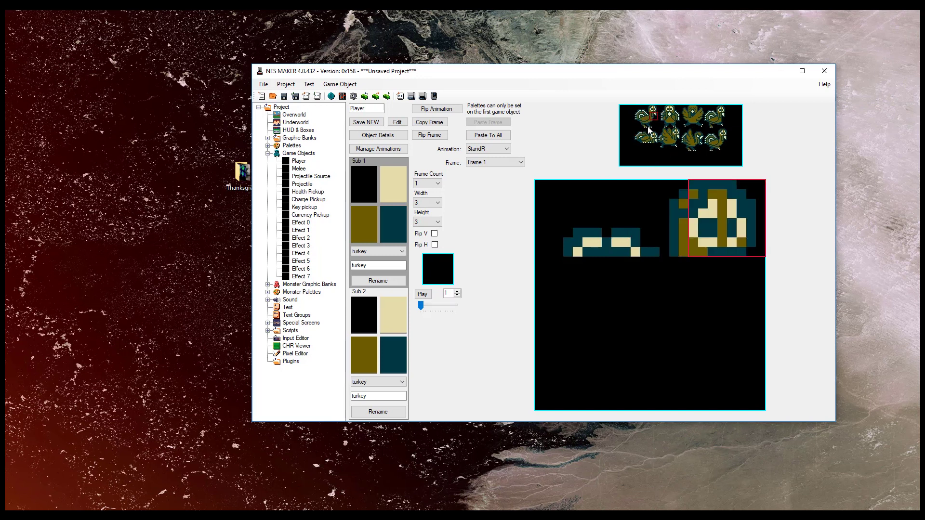
{"action": "left_click", "coordinate": [557, 207]}
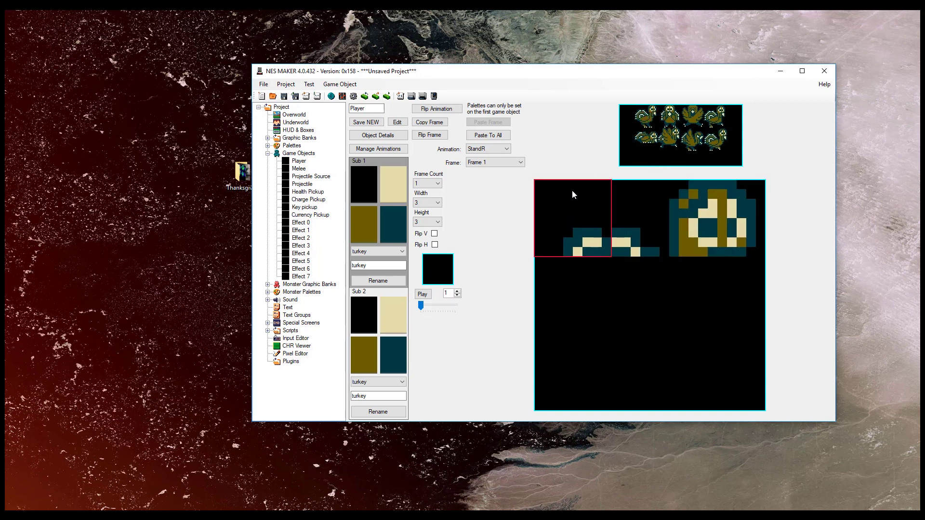
{"action": "left_click_drag", "start_coordinate": [638, 111], "coordinate": [653, 124]}
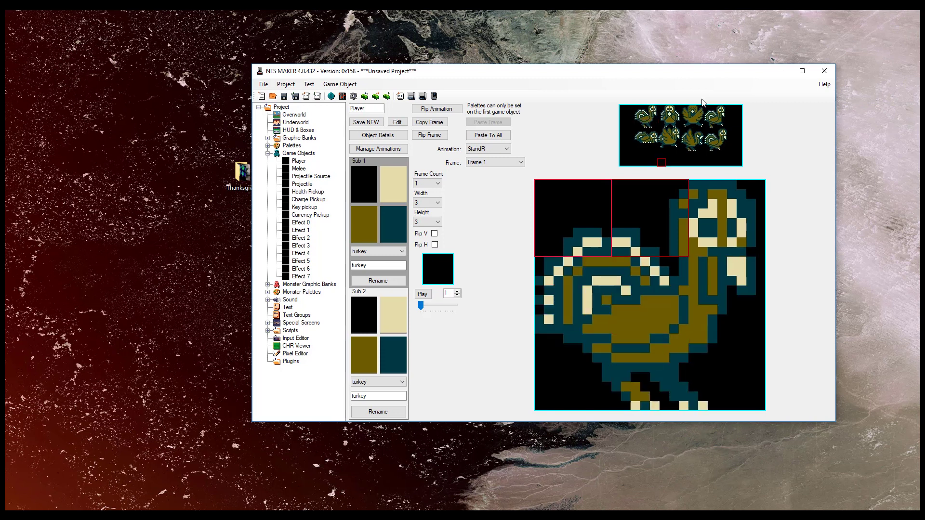
{"action": "left_click", "coordinate": [649, 203]}
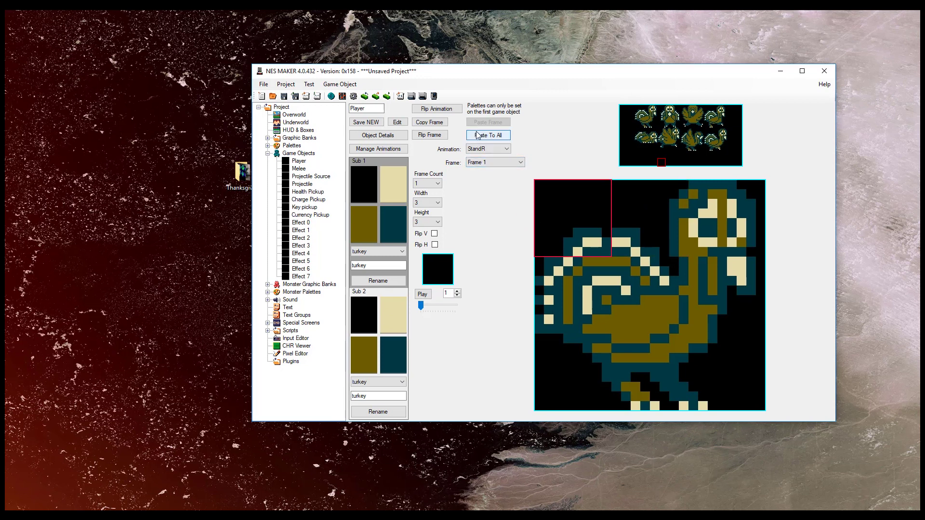
Duplicate the Player's StandR animation and rename the copy StandL
{"action": "left_click", "coordinate": [372, 150]}
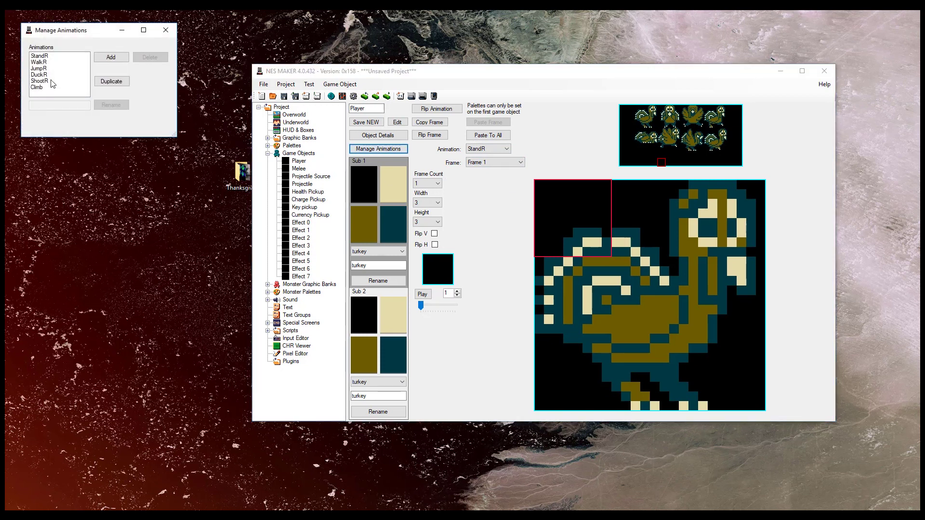
{"action": "left_click", "coordinate": [49, 56]}
{"action": "left_click", "coordinate": [112, 81]}
{"action": "left_click", "coordinate": [58, 105]}
{"action": "type", "text": "S"}
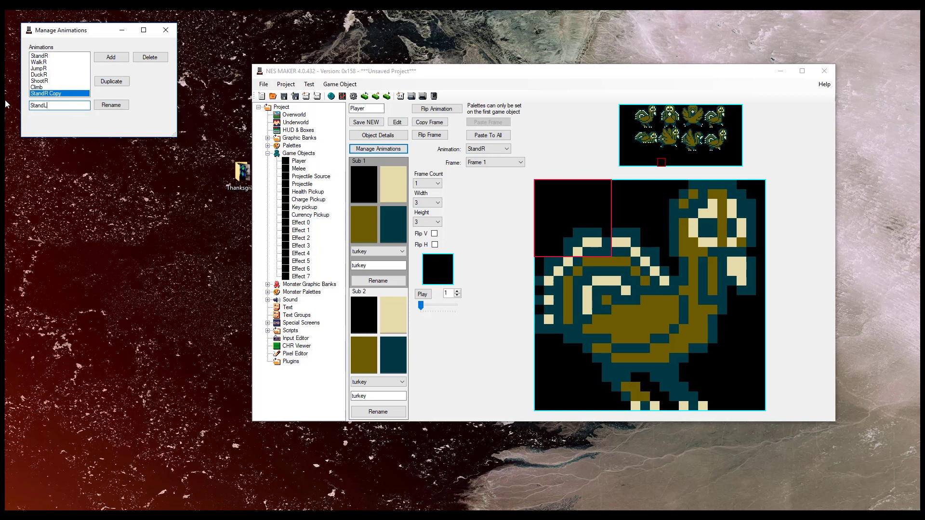
{"action": "type", "text": "tandL"}
{"action": "left_click", "coordinate": [111, 105]}
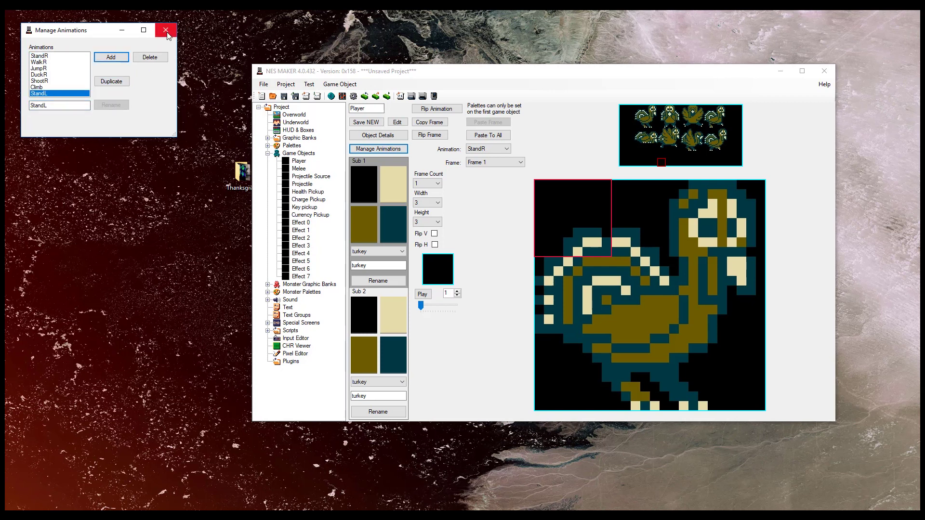
{"action": "left_click", "coordinate": [166, 30]}
Flip the whole StandL animation horizontally and play its preview
{"action": "left_click", "coordinate": [487, 152]}
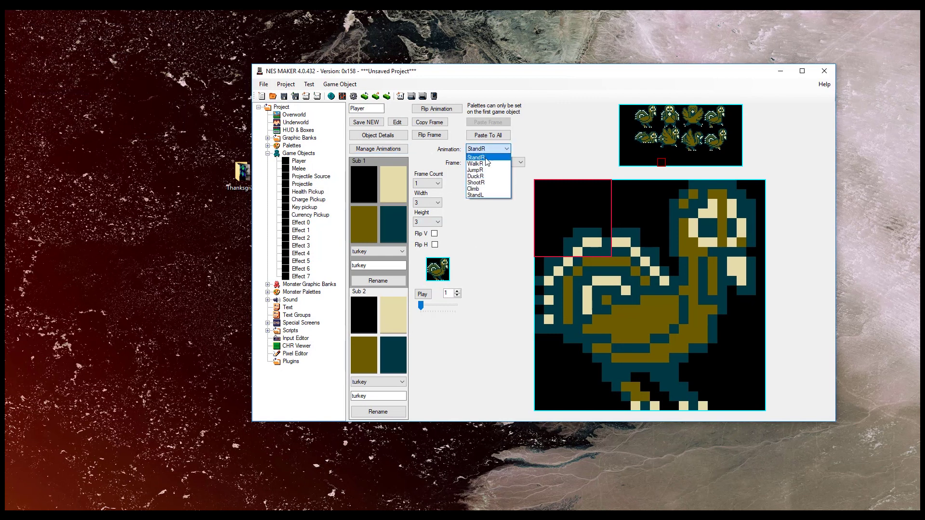
{"action": "left_click", "coordinate": [486, 194]}
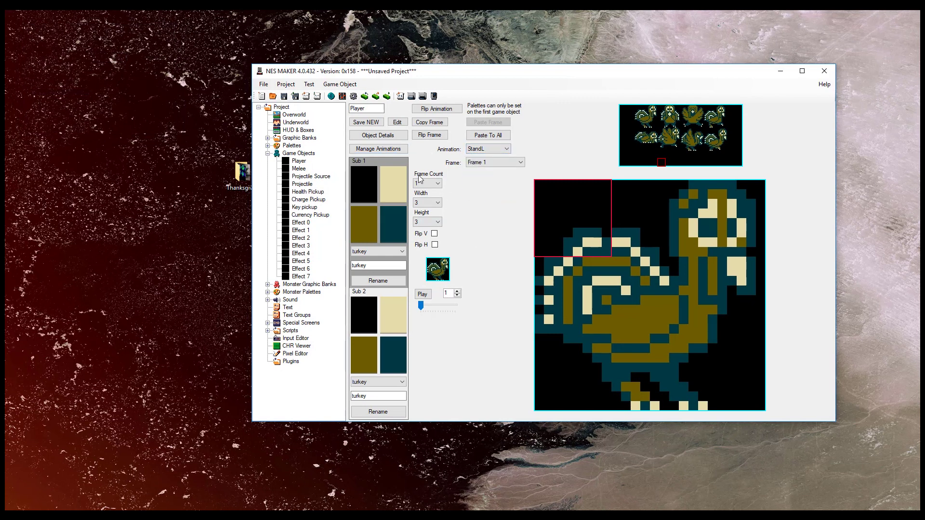
{"action": "left_click", "coordinate": [429, 109]}
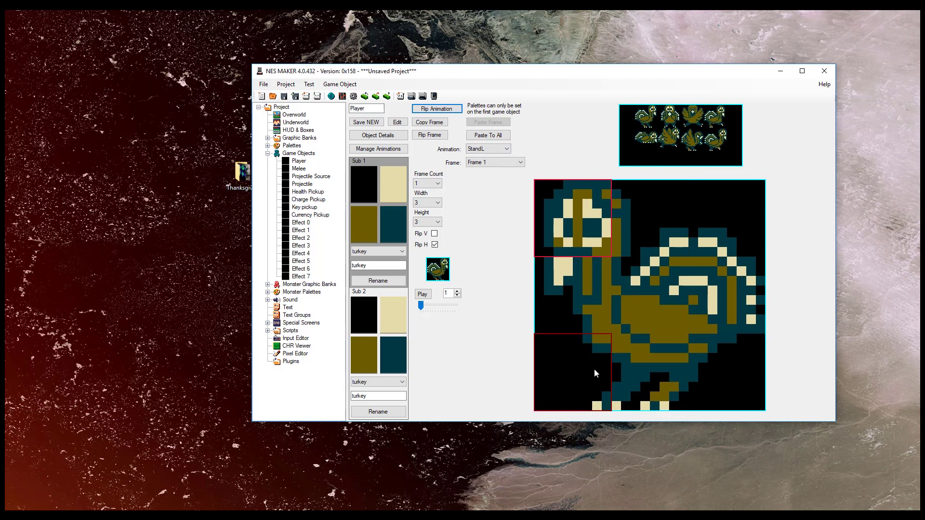
{"action": "left_click", "coordinate": [422, 294]}
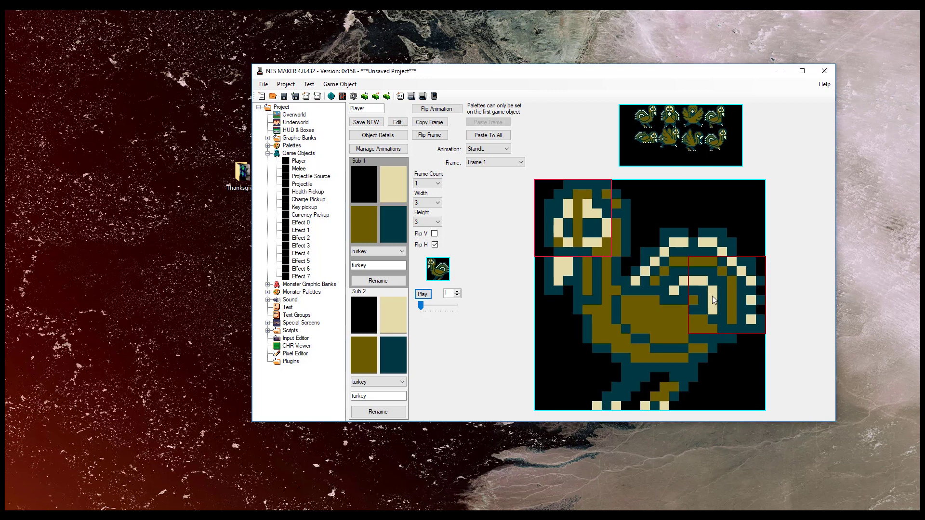
Set the WalkR animation's frame count to 3
{"action": "left_click", "coordinate": [498, 150]}
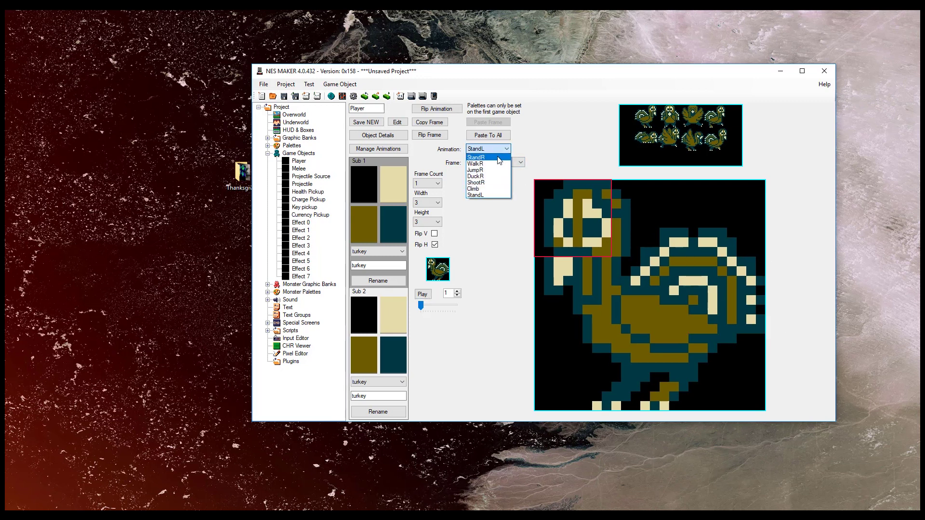
{"action": "left_click", "coordinate": [484, 162]}
{"action": "left_click", "coordinate": [489, 165]}
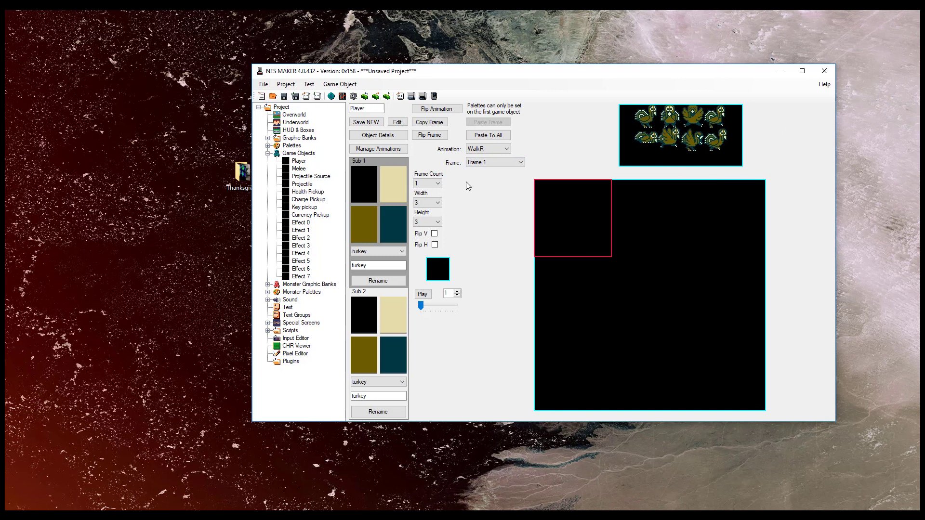
{"action": "left_click", "coordinate": [481, 162]}
{"action": "left_click", "coordinate": [487, 171]}
{"action": "left_click", "coordinate": [427, 184]}
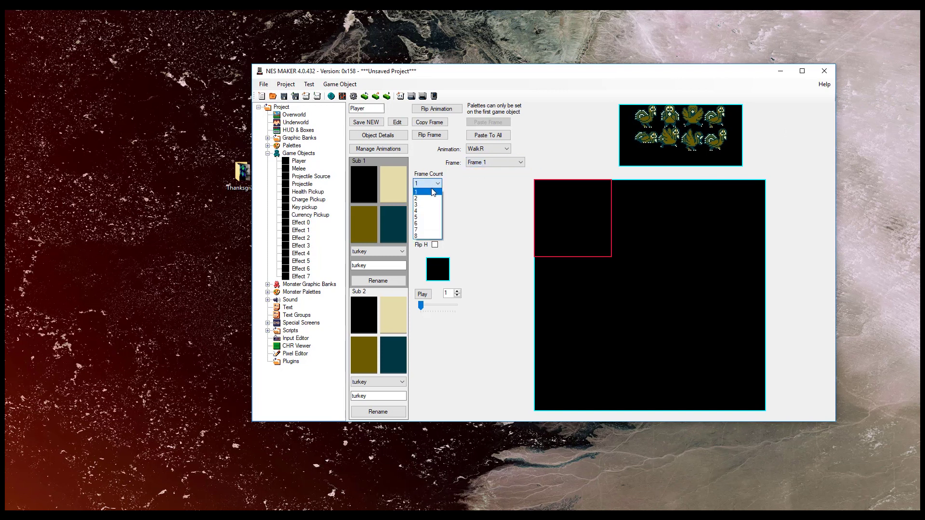
{"action": "left_click", "coordinate": [433, 205]}
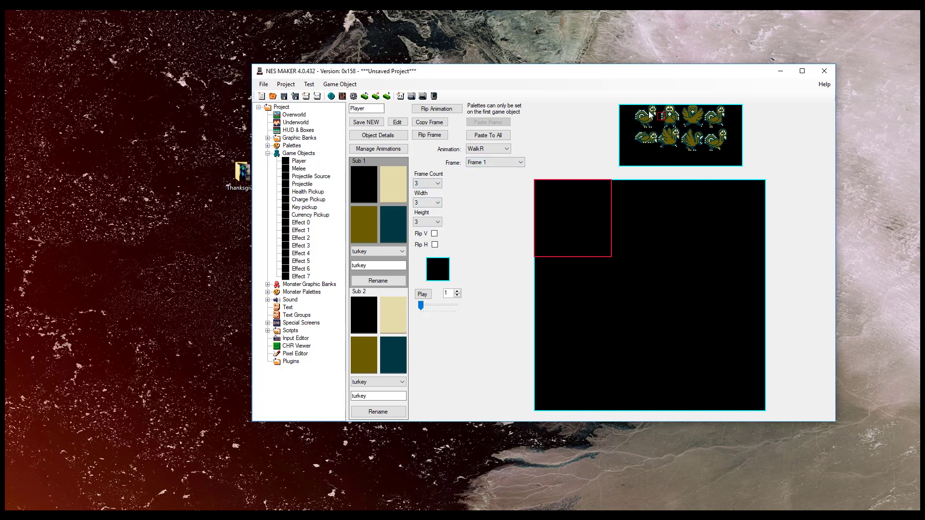
Fill WalkR's frames 1 to 3 with the tileset's last upper-row turkey, last lower-row turkey and first upper-row turkey, respectively
{"action": "left_click", "coordinate": [717, 116]}
{"action": "left_click", "coordinate": [519, 163]}
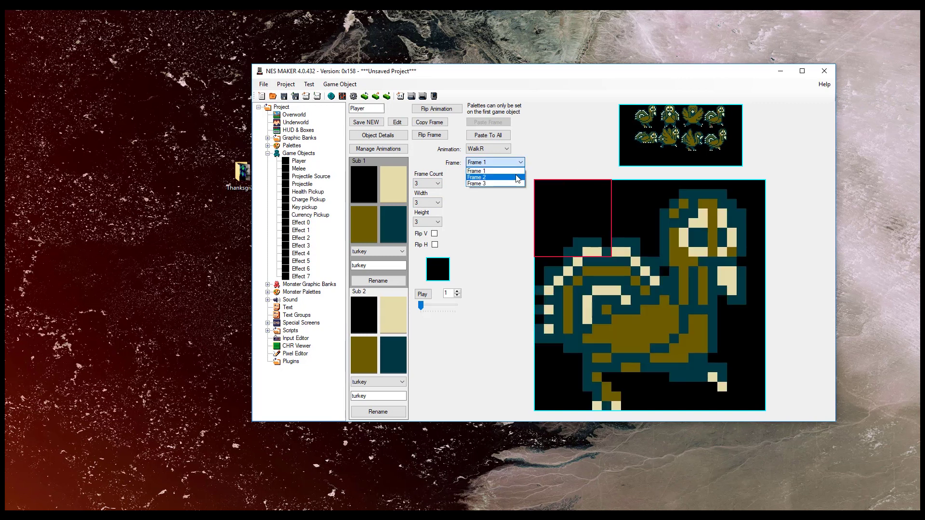
{"action": "left_click", "coordinate": [518, 177]}
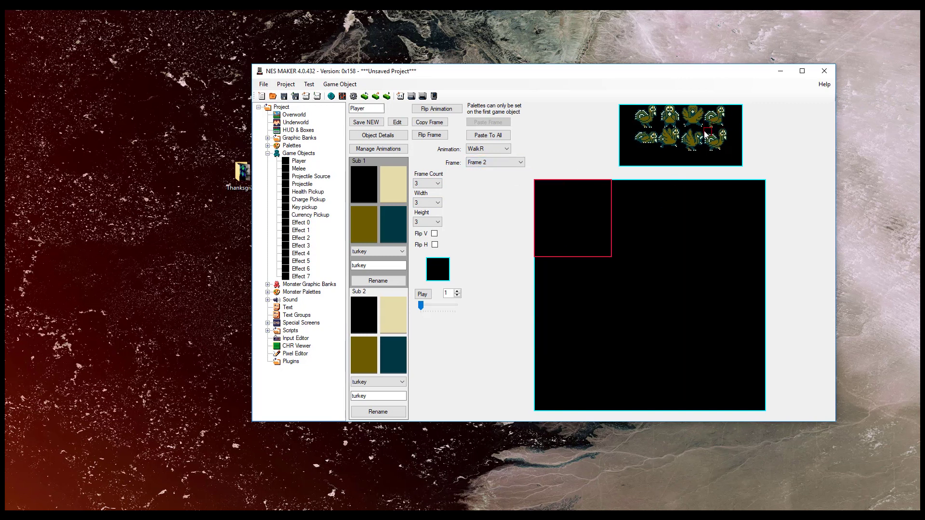
{"action": "left_click", "coordinate": [720, 143]}
{"action": "left_click", "coordinate": [508, 163]}
{"action": "left_click", "coordinate": [509, 185]}
{"action": "left_click", "coordinate": [644, 117]}
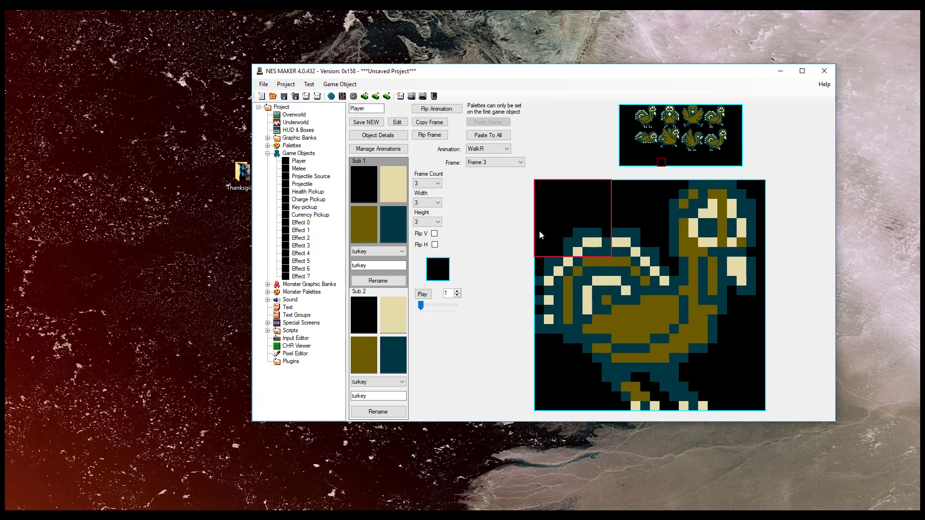
Play the WalkR animation preview and try out different playback speeds
{"action": "left_click_drag", "start_coordinate": [421, 306], "coordinate": [425, 306]}
{"action": "left_click", "coordinate": [422, 294]}
{"action": "left_click", "coordinate": [426, 306]}
{"action": "left_click_drag", "start_coordinate": [437, 307], "coordinate": [423, 307]}
{"action": "left_click_drag", "start_coordinate": [424, 307], "coordinate": [420, 306]}
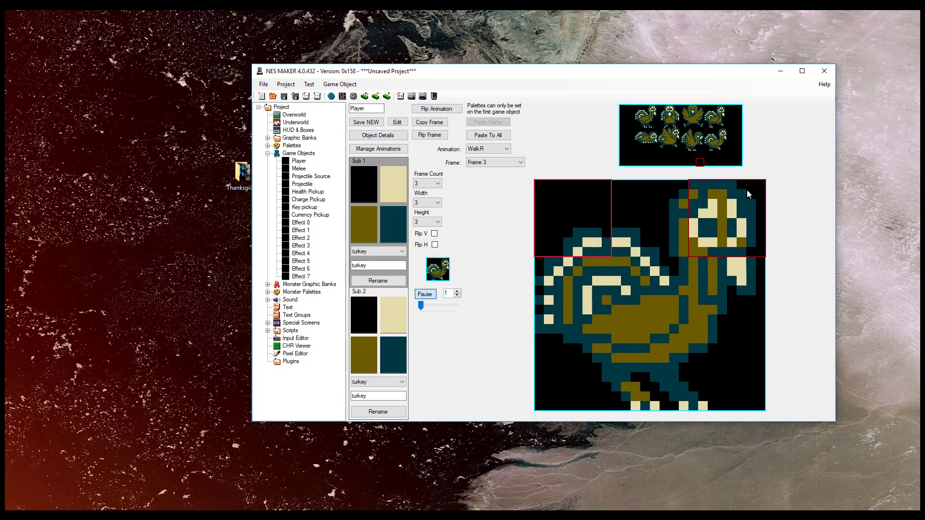
Duplicate the Player's WalkR animation and rename the copy WalkL
{"action": "left_click", "coordinate": [378, 148]}
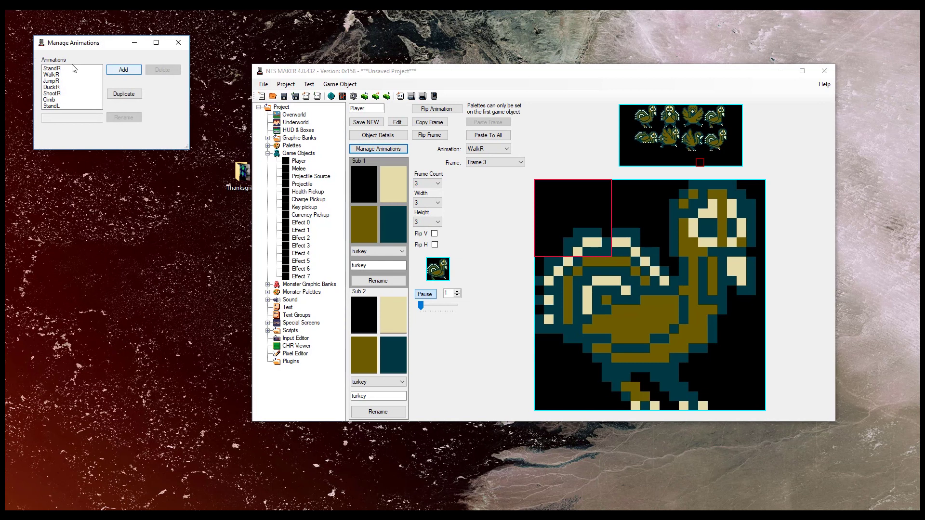
{"action": "left_click", "coordinate": [67, 75]}
{"action": "left_click", "coordinate": [124, 94]}
{"action": "left_click_drag", "start_coordinate": [98, 117], "coordinate": [9, 114]}
{"action": "type", "text": "WalkL"}
{"action": "left_click", "coordinate": [115, 121]}
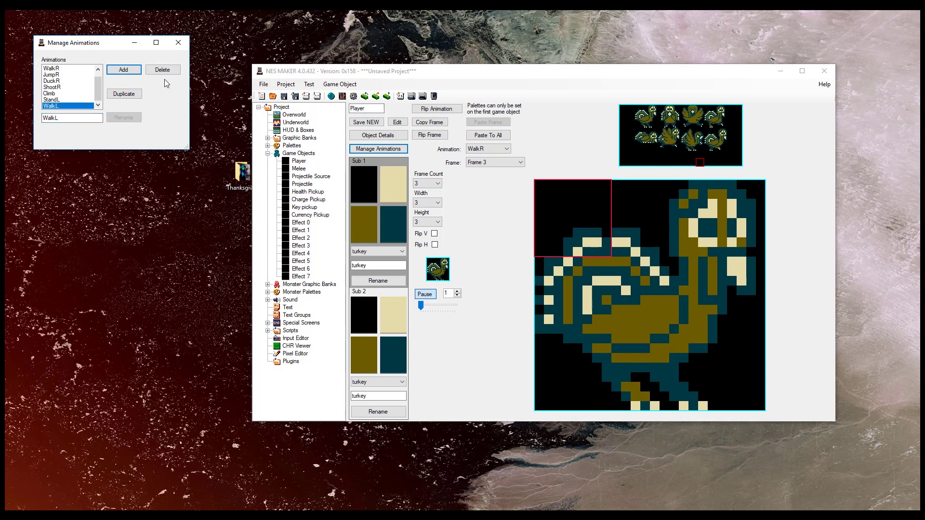
{"action": "left_click", "coordinate": [179, 42]}
Flip the whole WalkL animation horizontally
{"action": "left_click", "coordinate": [483, 149]}
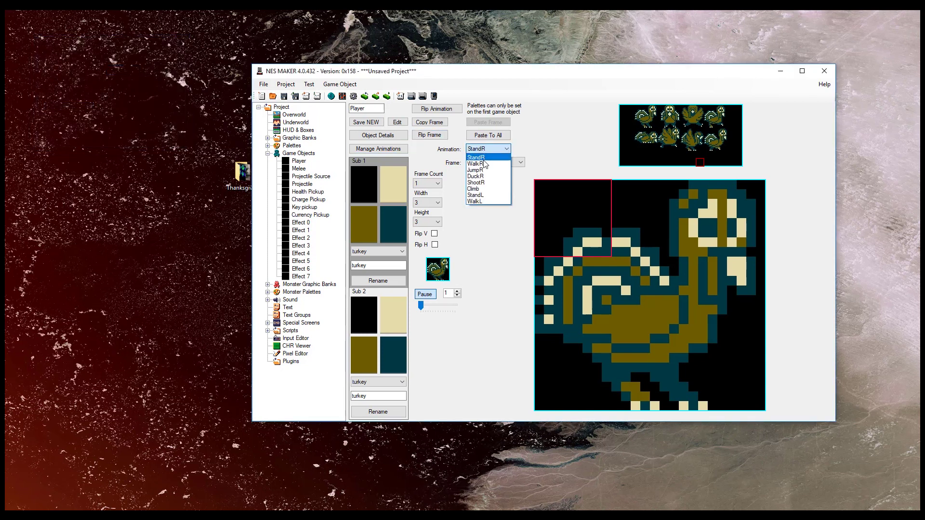
{"action": "left_click", "coordinate": [478, 200]}
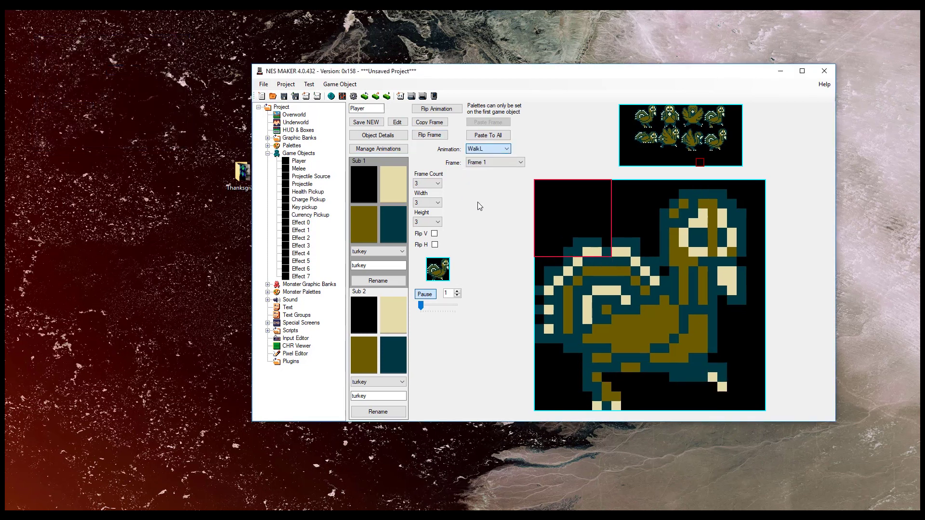
{"action": "left_click", "coordinate": [426, 109]}
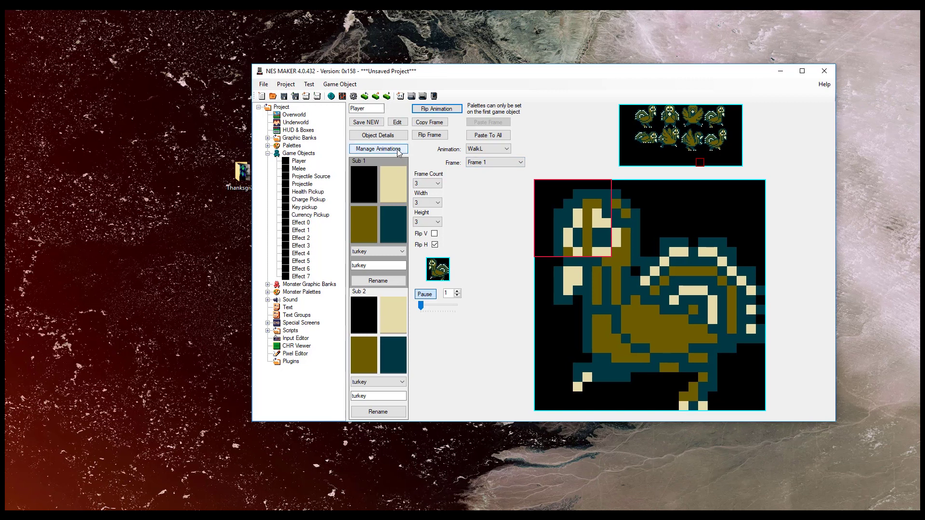
{"action": "left_click", "coordinate": [378, 148]}
{"action": "left_click", "coordinate": [191, 55]}
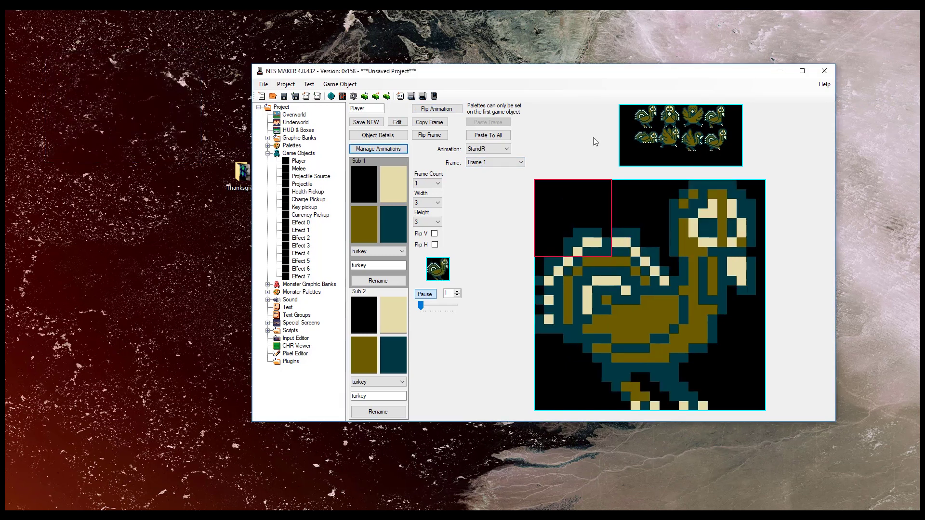
Fill the JumpR frame with the tileset's second lower-row turkey and the lower part of DuckR with the first lower-row turkey
{"action": "left_click", "coordinate": [491, 171]}
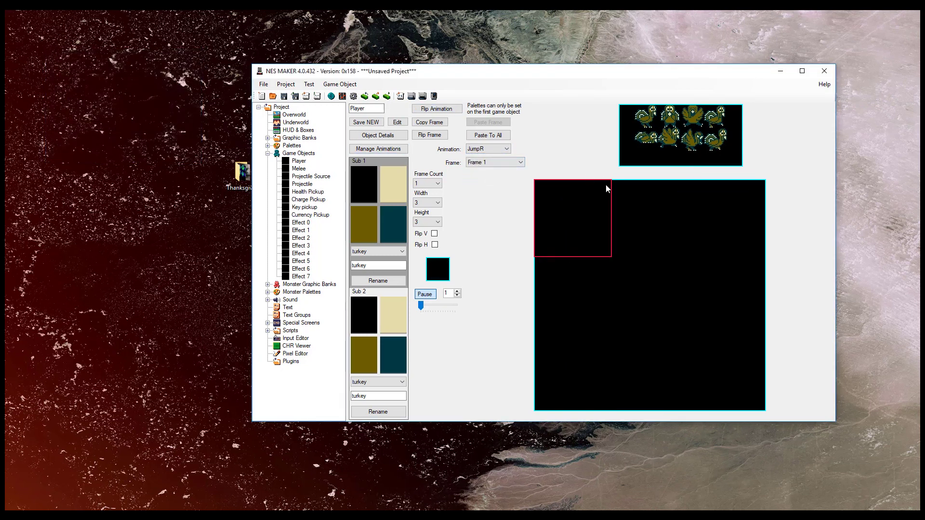
{"action": "left_click_drag", "start_coordinate": [661, 131], "coordinate": [675, 146]}
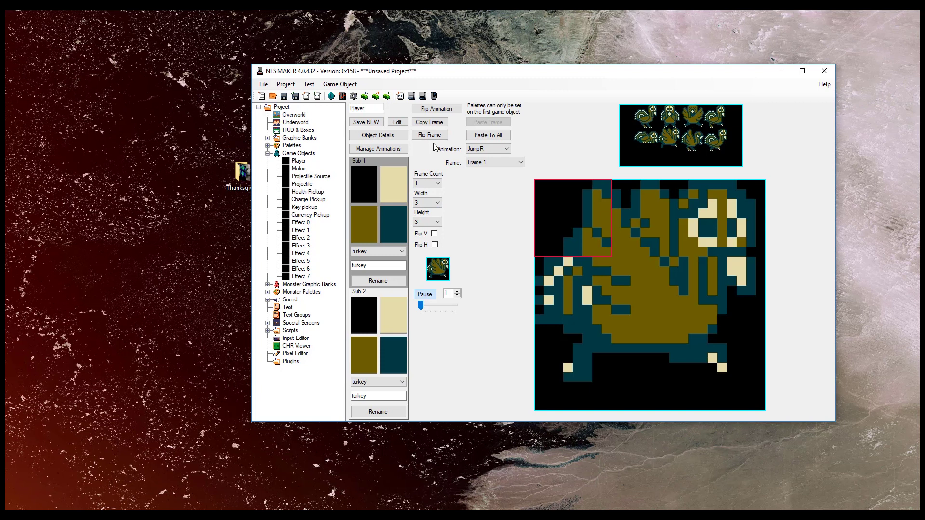
{"action": "left_click", "coordinate": [487, 152]}
{"action": "left_click", "coordinate": [487, 182]}
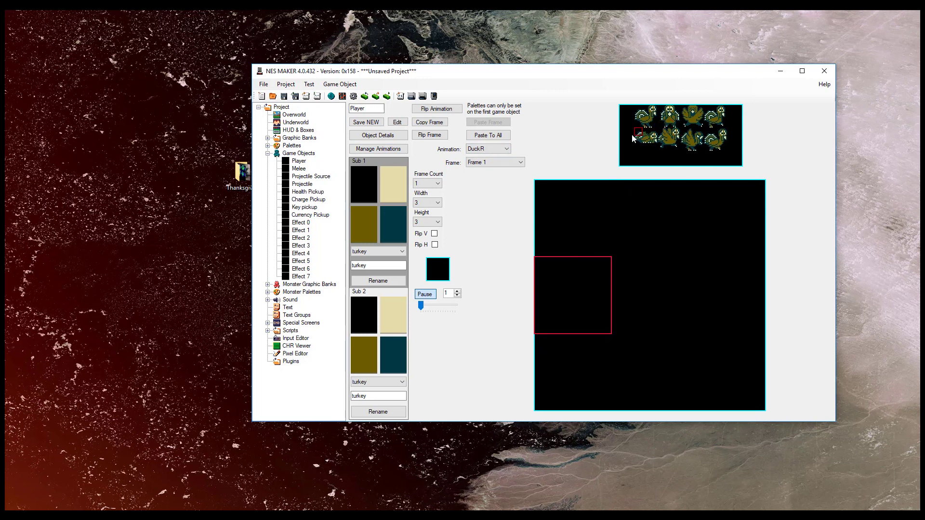
{"action": "left_click", "coordinate": [635, 218]}
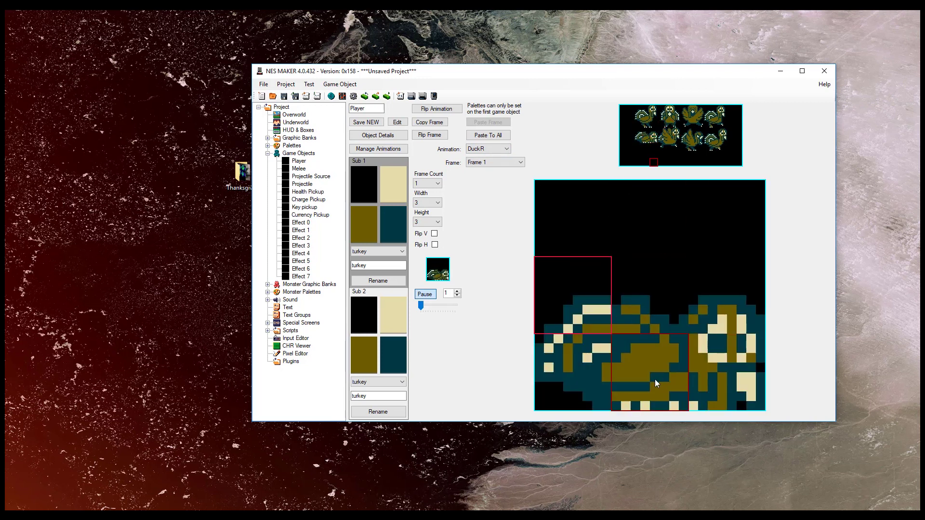
Fill the ShootR animation's frame with the third turkey from the tileset's lower row
{"action": "left_click", "coordinate": [501, 149]}
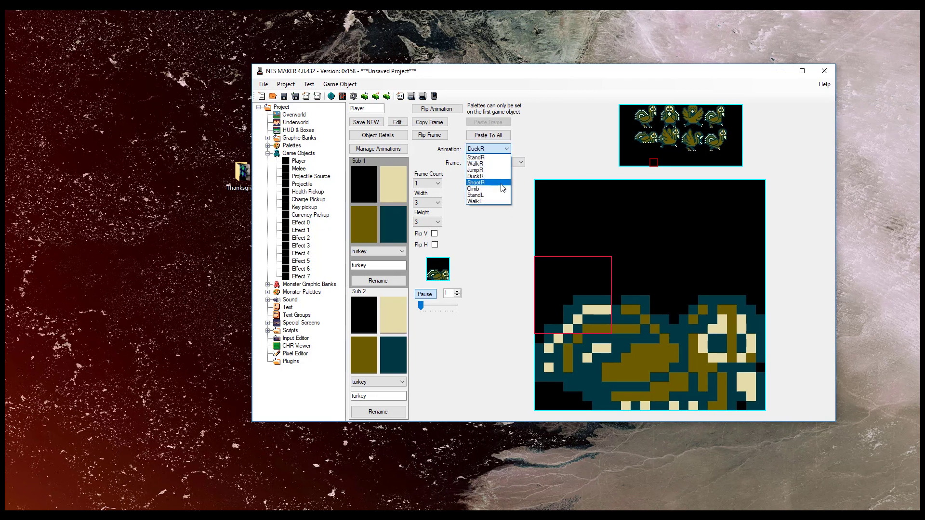
{"action": "left_click", "coordinate": [501, 184]}
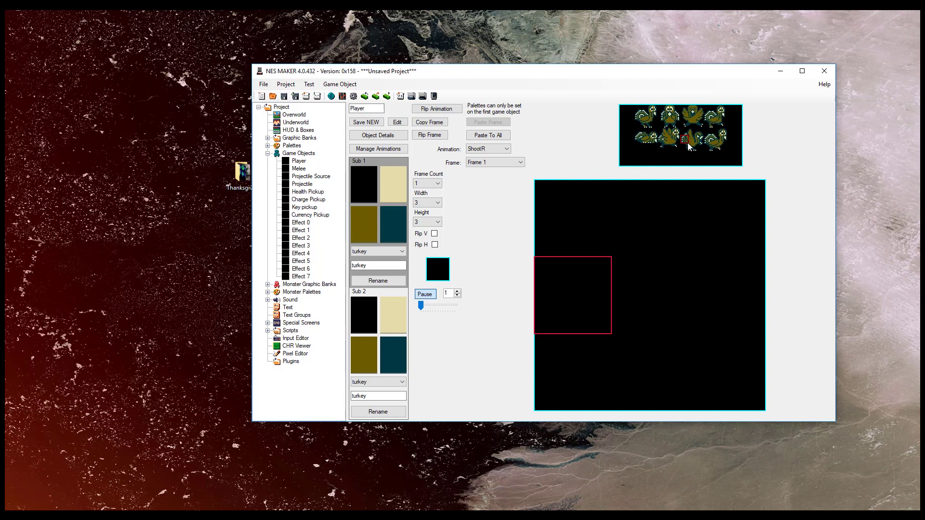
{"action": "mouse_move", "coordinate": [689, 146]}
{"action": "left_mouse_down"}
{"action": "mouse_move", "coordinate": [700, 153]}
{"action": "mouse_move", "coordinate": [697, 145]}
{"action": "left_mouse_up"}
{"action": "left_click", "coordinate": [591, 213]}
{"action": "left_click", "coordinate": [636, 221]}
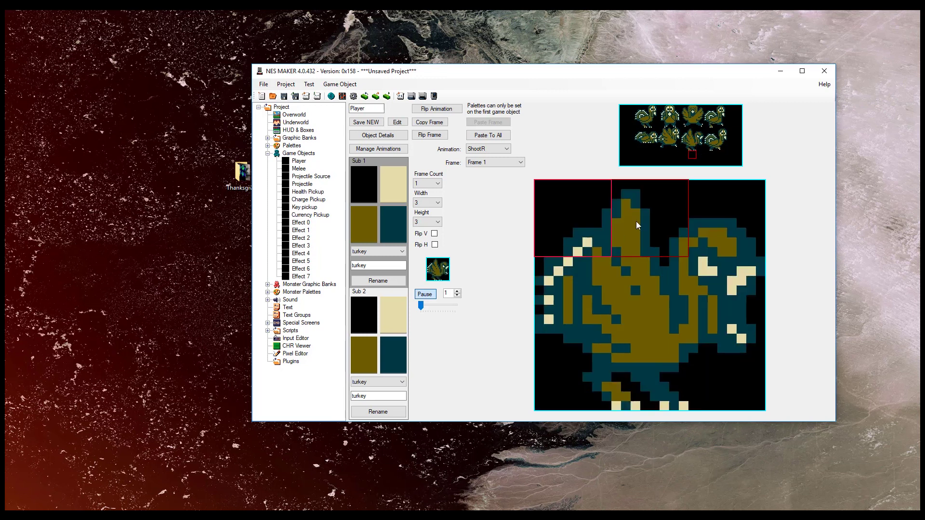
Fill frame 1 of the Climb animation with the front-facing turkey, second in the tileset's upper row
{"action": "left_click", "coordinate": [471, 152]}
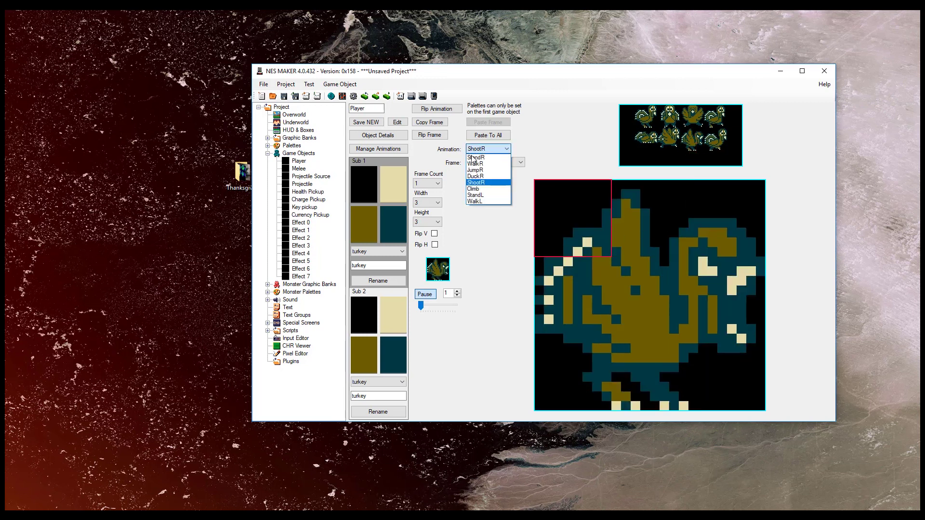
{"action": "left_click", "coordinate": [477, 191]}
{"action": "left_click_drag", "start_coordinate": [665, 112], "coordinate": [678, 126]}
{"action": "left_click", "coordinate": [573, 193]}
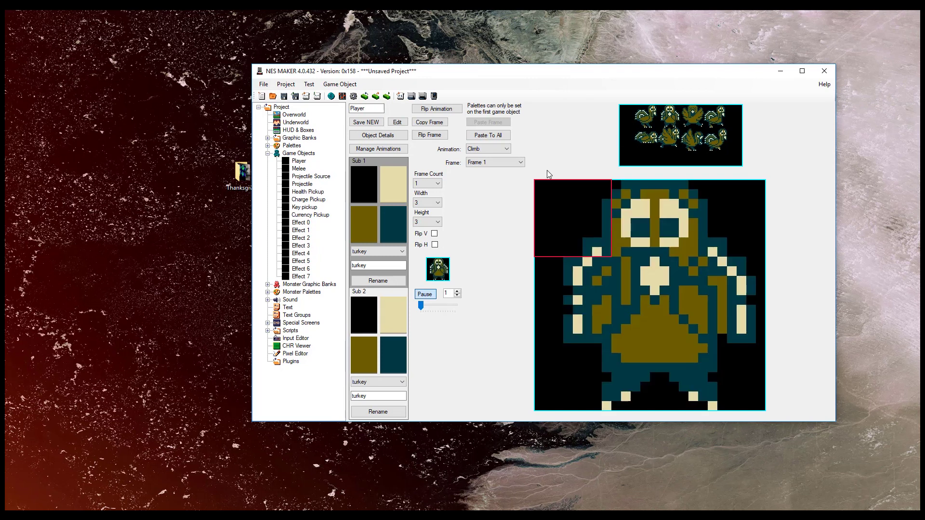
Set the Climb animation to two frames and make frame 2 a horizontally flipped copy of frame 1
{"action": "left_click", "coordinate": [438, 183]}
{"action": "left_click", "coordinate": [433, 198]}
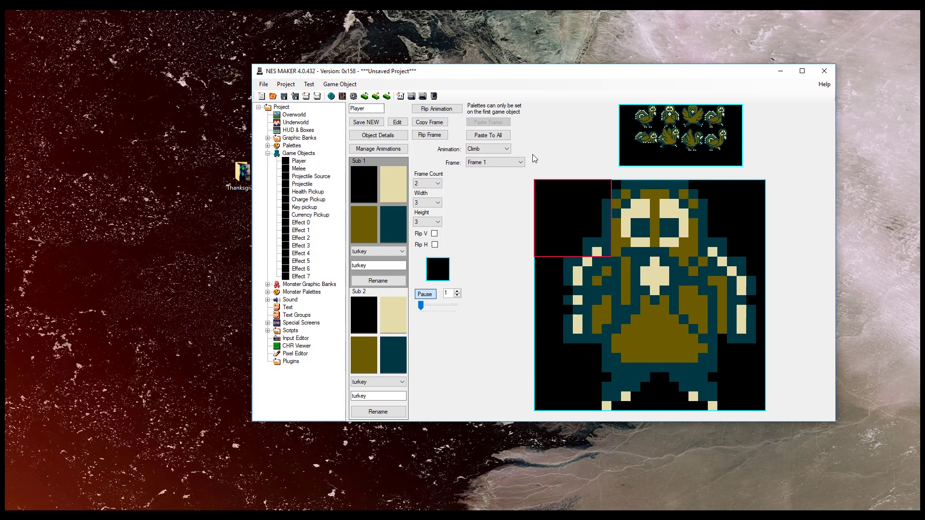
{"action": "left_click", "coordinate": [431, 123]}
{"action": "left_click", "coordinate": [506, 166]}
{"action": "left_click", "coordinate": [507, 174]}
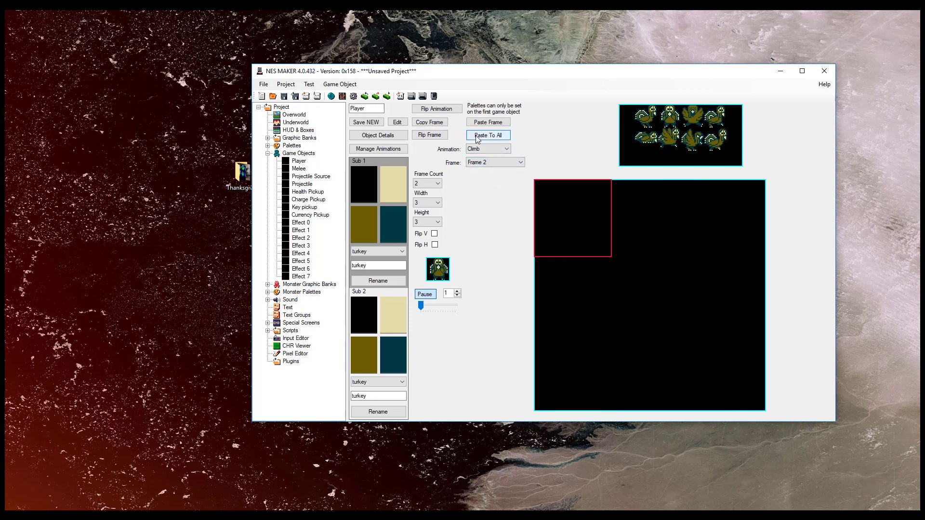
{"action": "left_click", "coordinate": [484, 123]}
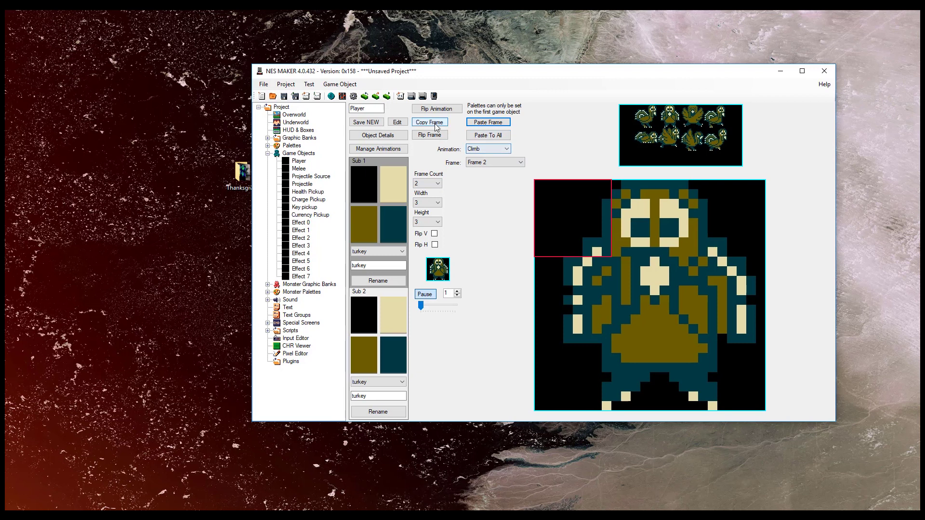
{"action": "left_click", "coordinate": [430, 136]}
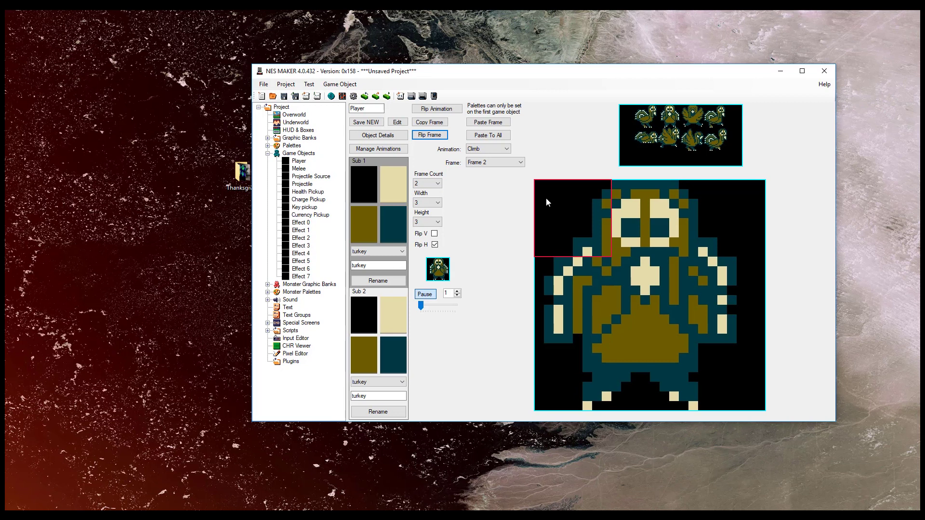
Duplicate the Player's JumpR animation and rename the copy JumpL
{"action": "left_click", "coordinate": [382, 151]}
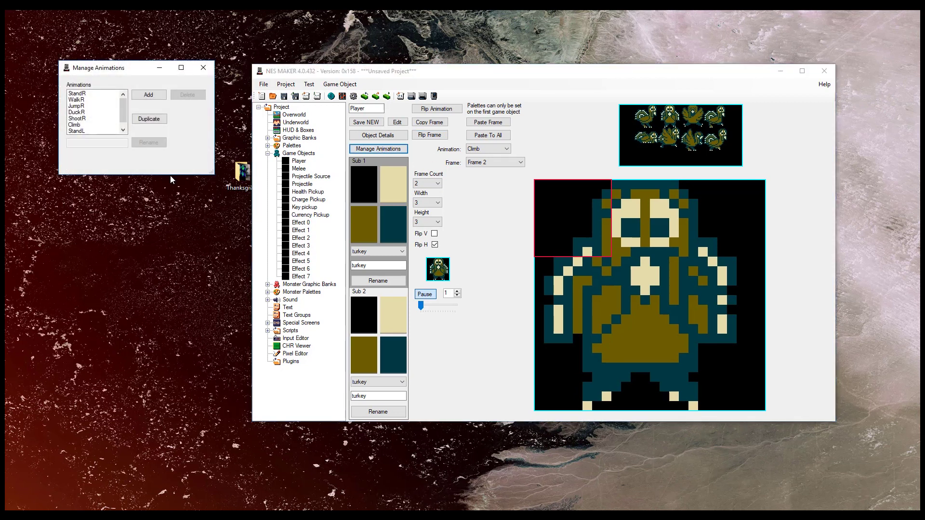
{"action": "left_click_drag", "start_coordinate": [213, 174], "coordinate": [374, 284]}
{"action": "left_click_drag", "start_coordinate": [178, 69], "coordinate": [316, 112]}
{"action": "left_click_drag", "start_coordinate": [259, 155], "coordinate": [264, 168]}
{"action": "left_click", "coordinate": [217, 148]}
{"action": "left_click", "coordinate": [273, 162]}
{"action": "left_click_drag", "start_coordinate": [241, 185], "coordinate": [215, 192]}
{"action": "type", "text": "L"}
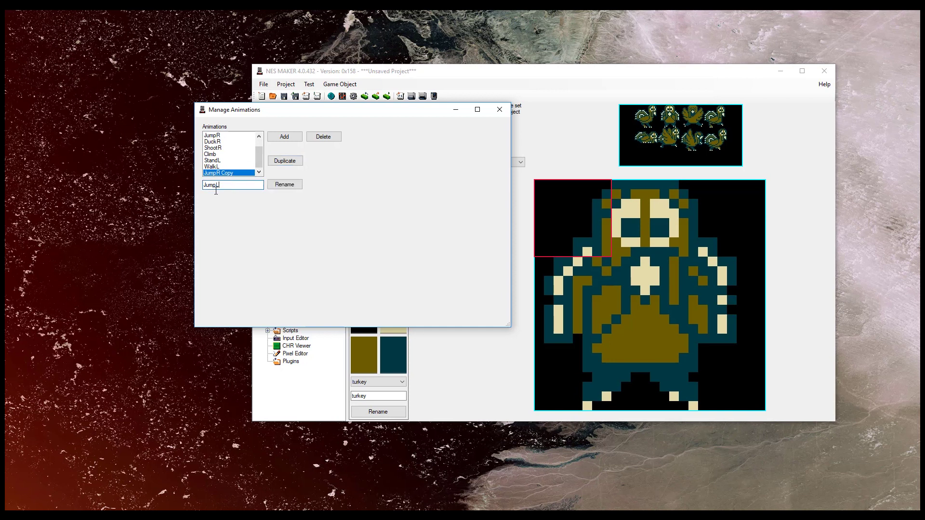
{"action": "left_click", "coordinate": [300, 186]}
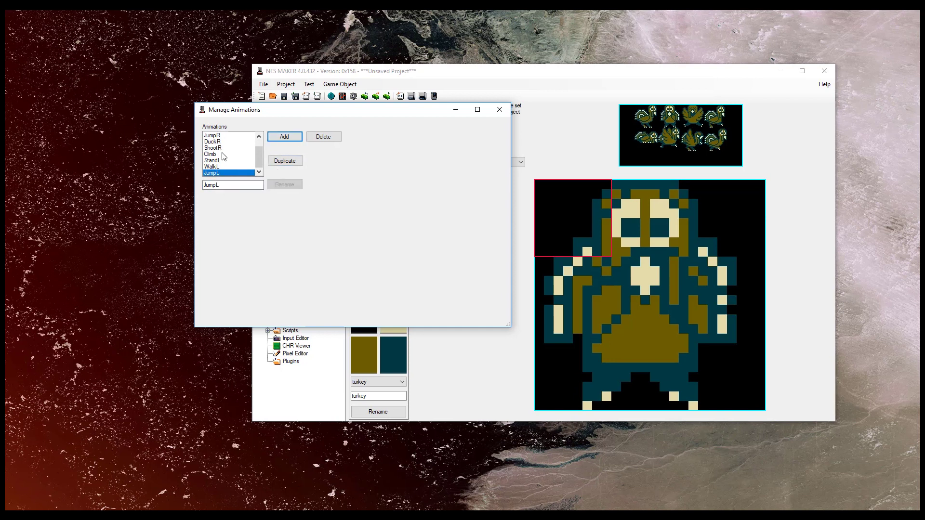
Duplicate the DuckR animation and rename the copy DuckL
{"action": "left_click", "coordinate": [212, 141]}
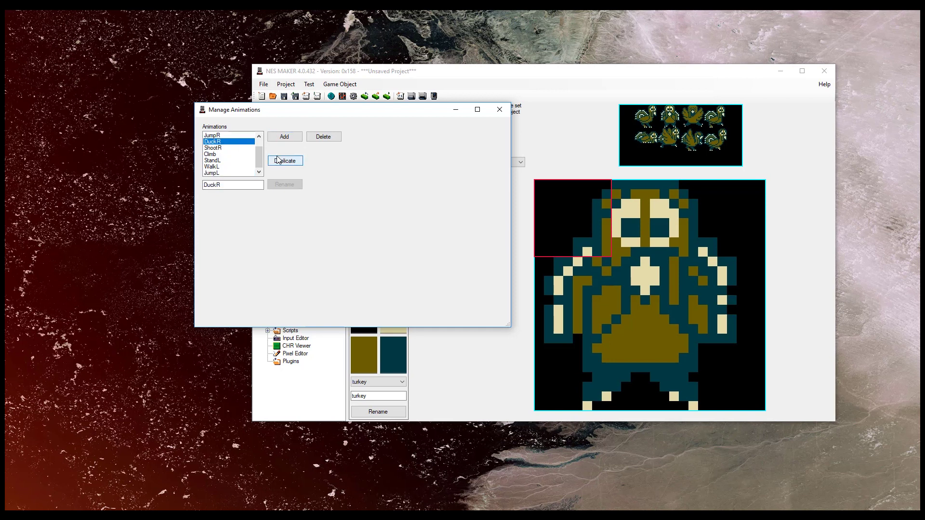
{"action": "left_click", "coordinate": [285, 161]}
{"action": "left_click_drag", "start_coordinate": [234, 185], "coordinate": [218, 183]}
{"action": "type", "text": "L"}
{"action": "left_click", "coordinate": [294, 184]}
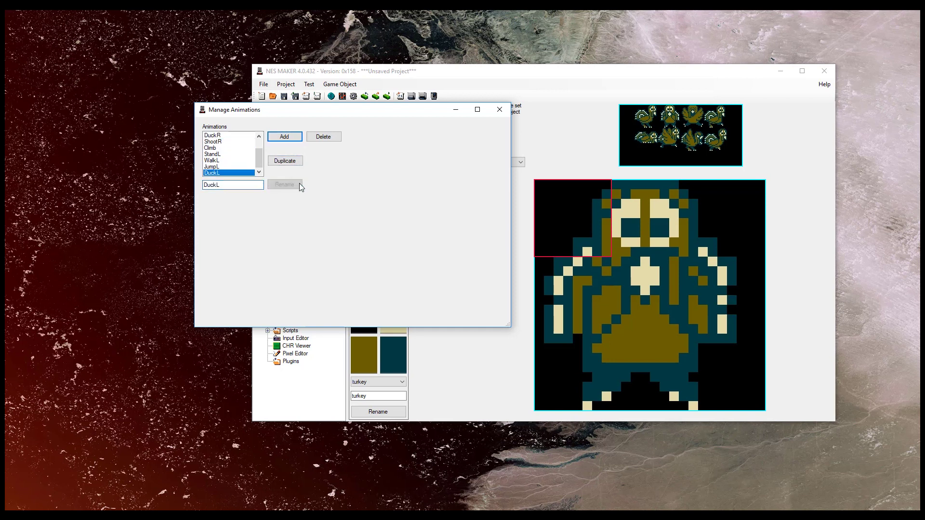
Duplicate the ShootR animation, rename the copy ShootL and close the animation manager
{"action": "left_click", "coordinate": [223, 142]}
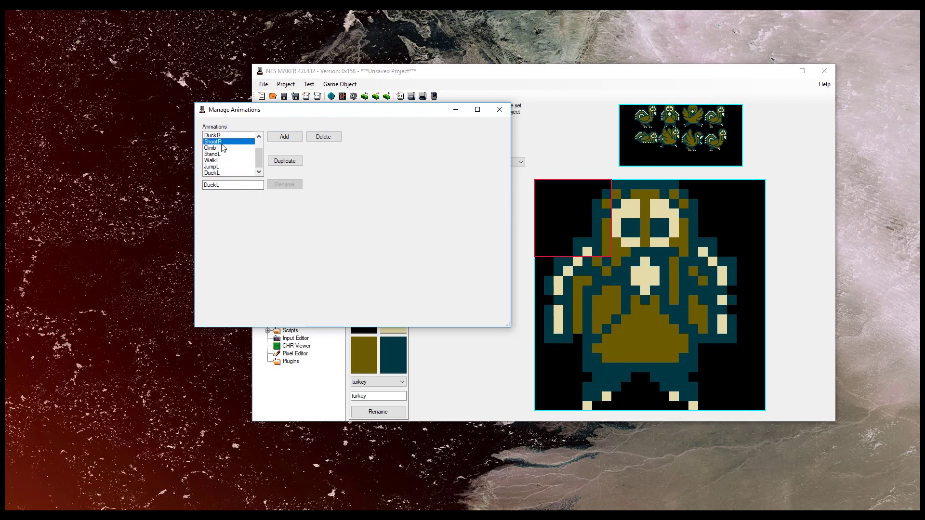
{"action": "left_click", "coordinate": [278, 162]}
{"action": "left_click_drag", "start_coordinate": [236, 185], "coordinate": [222, 183]}
{"action": "type", "text": "L"}
{"action": "left_click", "coordinate": [295, 186]}
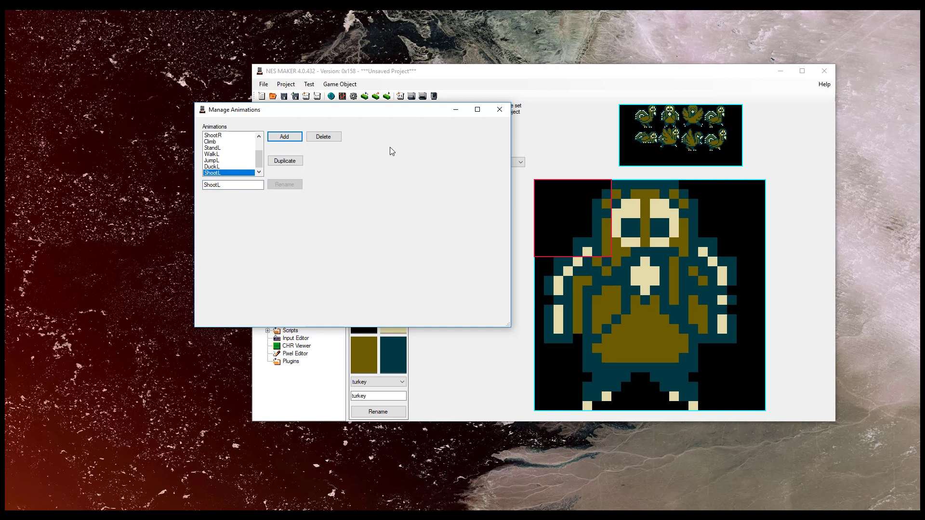
{"action": "left_click", "coordinate": [500, 109]}
Flip the whole JumpL animation horizontally
{"action": "left_click", "coordinate": [488, 149]}
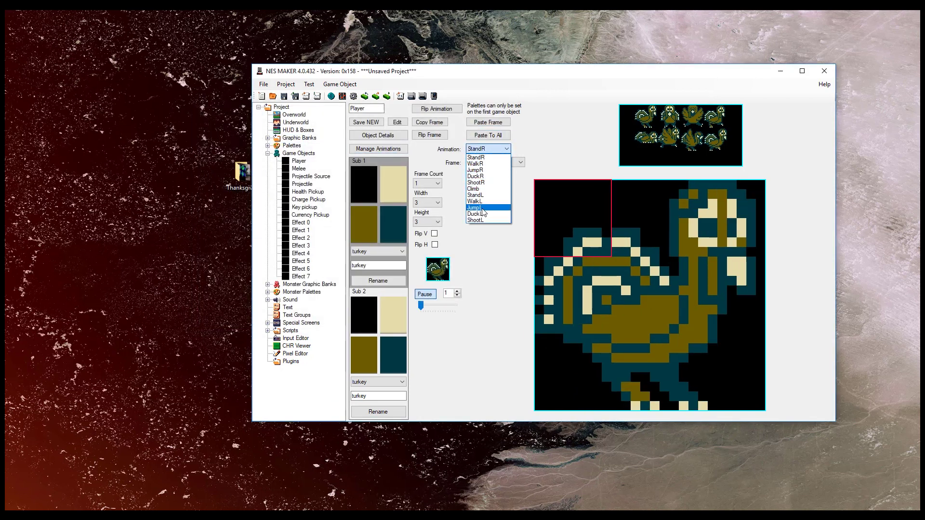
{"action": "left_click", "coordinate": [482, 209]}
{"action": "left_click", "coordinate": [477, 163]}
{"action": "left_click", "coordinate": [482, 169]}
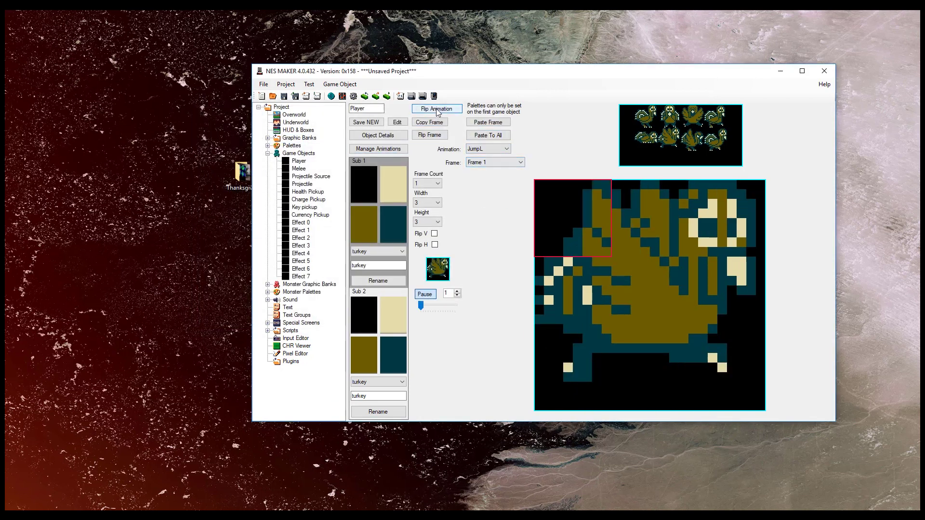
{"action": "left_click", "coordinate": [437, 110]}
Flip the DuckL and ShootL animations horizontally
{"action": "left_click", "coordinate": [486, 150]}
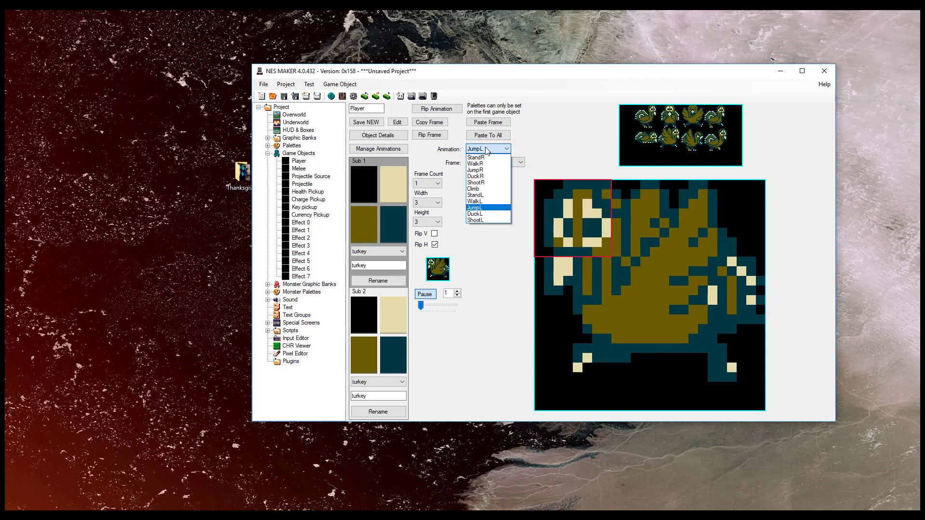
{"action": "left_click", "coordinate": [489, 216]}
{"action": "left_click", "coordinate": [437, 109]}
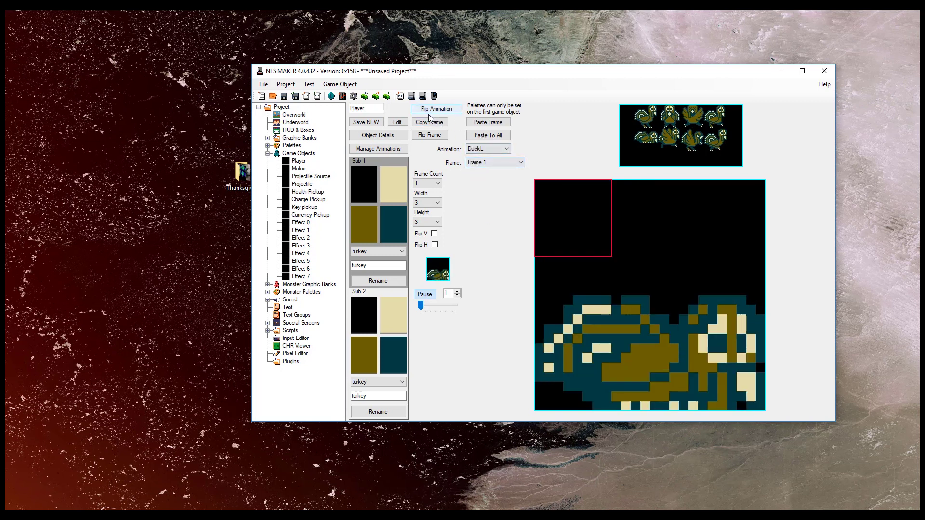
{"action": "left_click", "coordinate": [495, 150]}
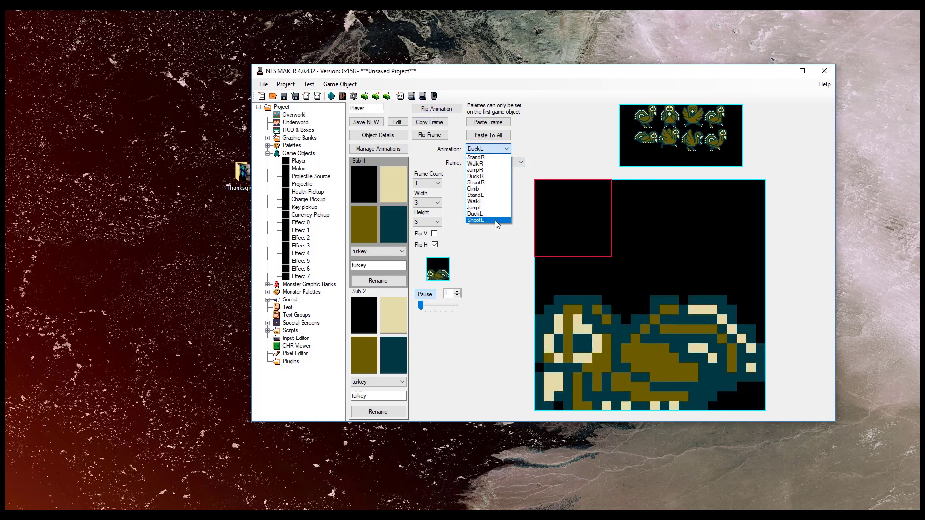
{"action": "left_click", "coordinate": [496, 221]}
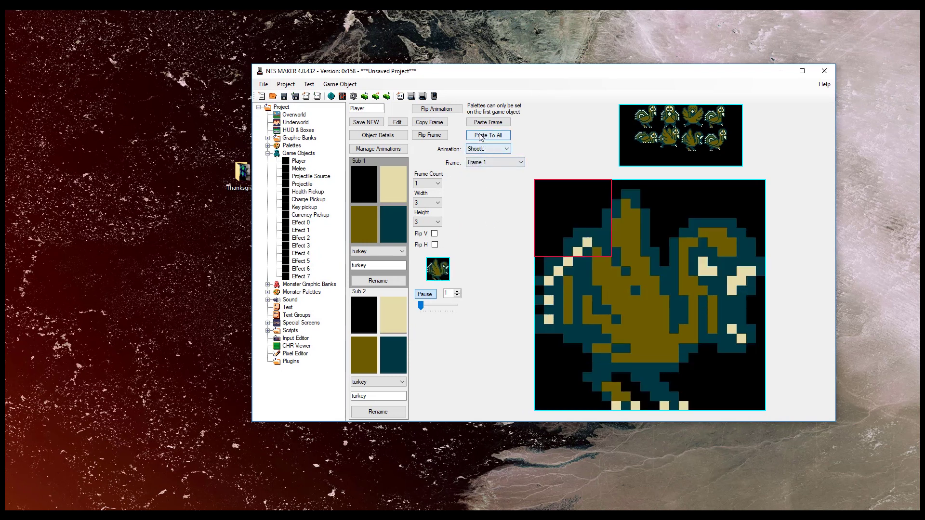
{"action": "left_click", "coordinate": [437, 109]}
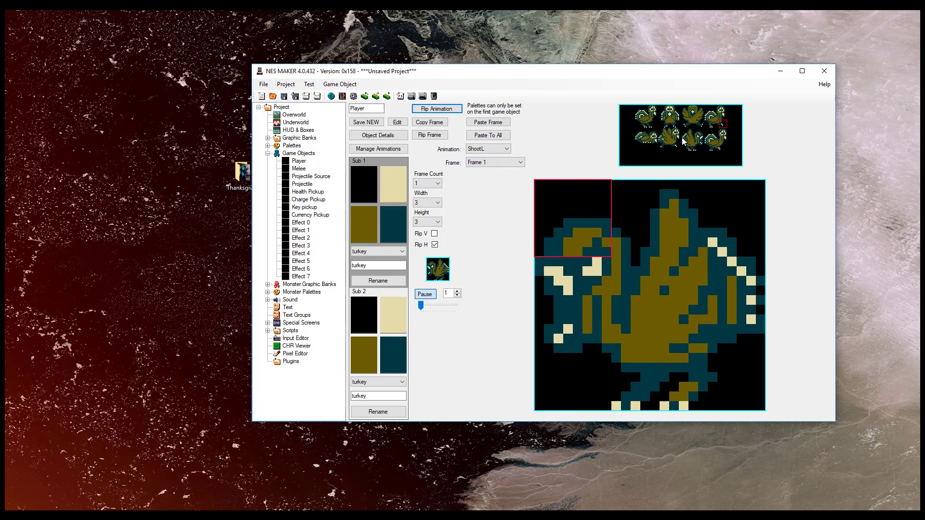
In the Player's object details, rename the Default animation type Standing and set its Left direction to StandL
{"action": "left_click", "coordinate": [372, 139]}
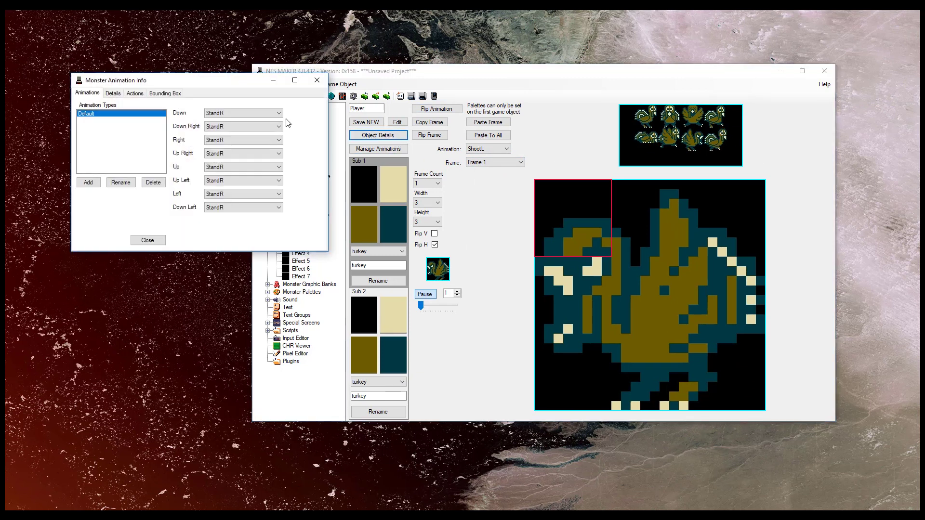
{"action": "left_click_drag", "start_coordinate": [204, 76], "coordinate": [280, 242]}
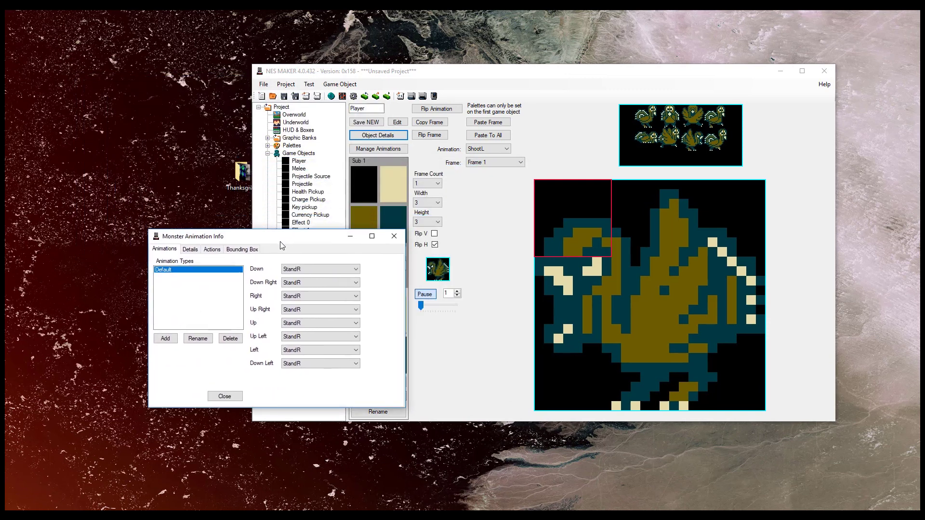
{"action": "left_click", "coordinate": [197, 339]}
{"action": "type", "text": "Standing"}
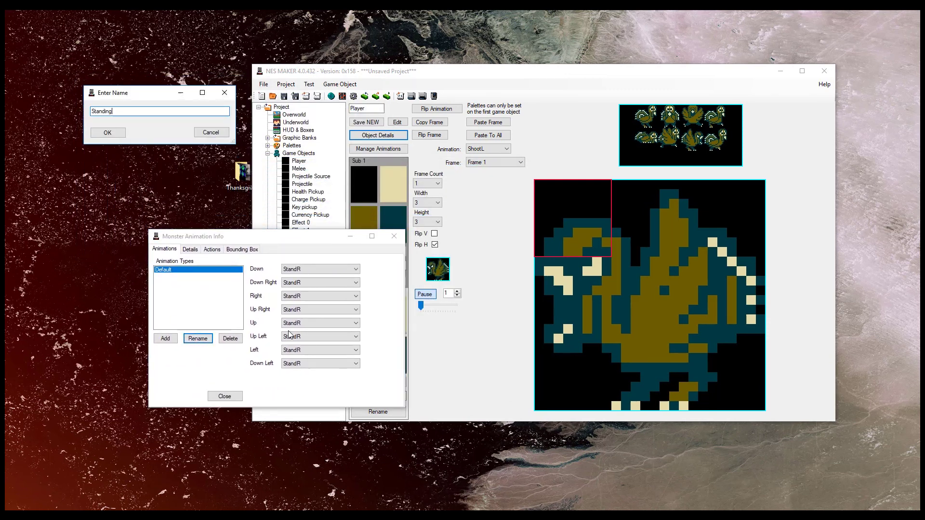
{"action": "left_click", "coordinate": [107, 132]}
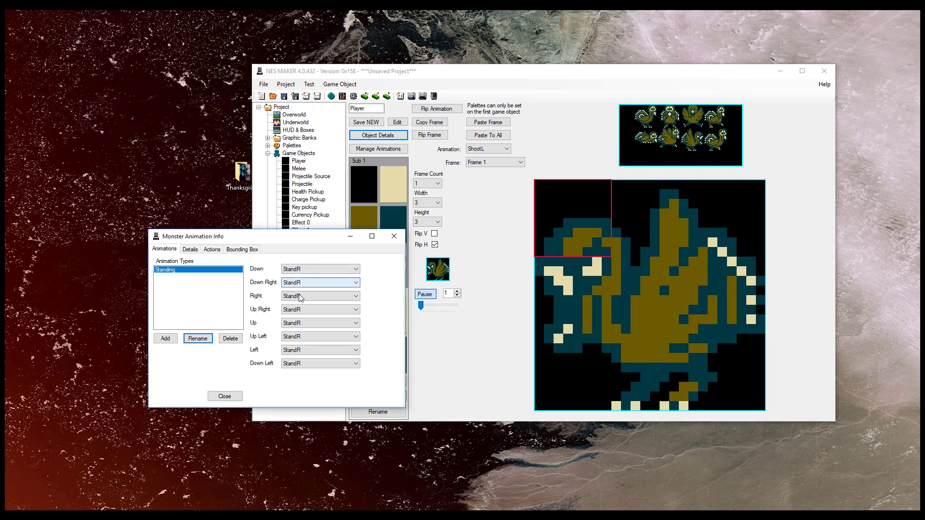
{"action": "left_click", "coordinate": [288, 350]}
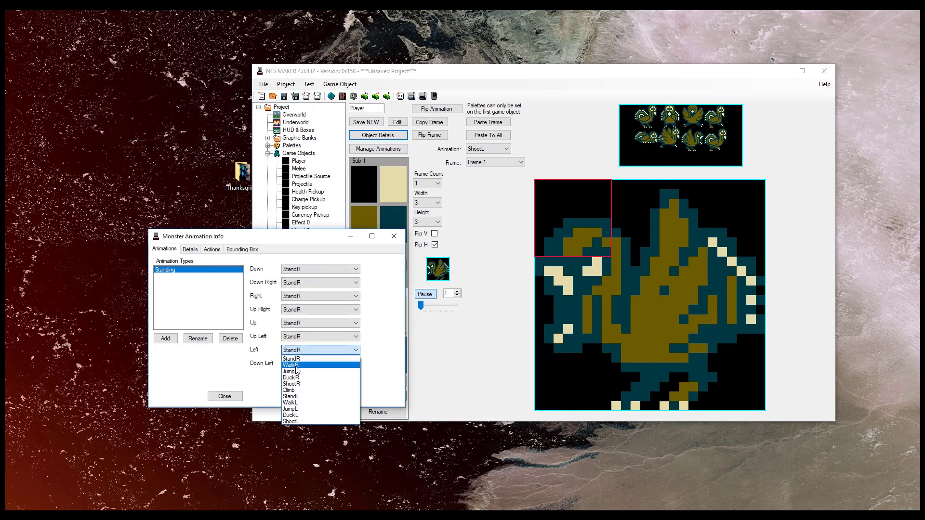
{"action": "left_click", "coordinate": [292, 396]}
Add an animation type named Walking and set its Right direction to WalkR
{"action": "left_click", "coordinate": [166, 338]}
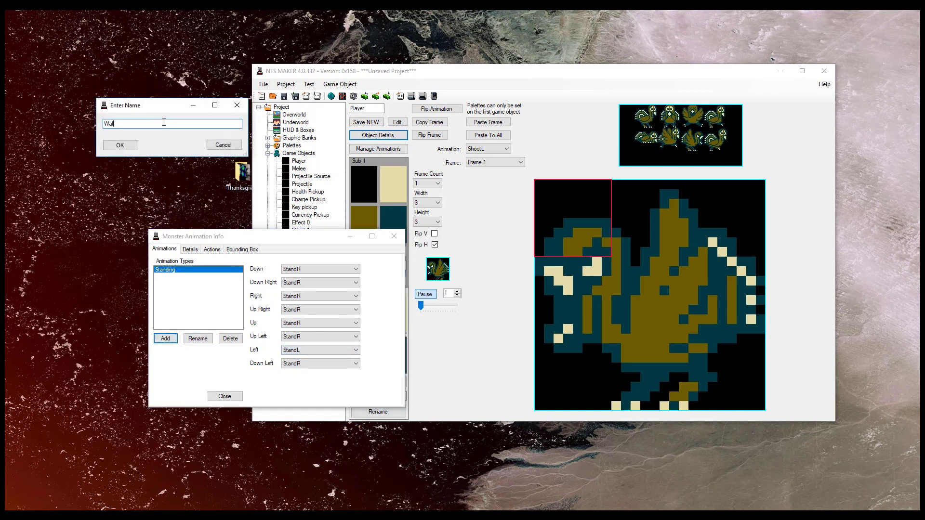
{"action": "type", "text": "Walking"}
{"action": "left_click", "coordinate": [121, 144]}
{"action": "left_click", "coordinate": [181, 278]}
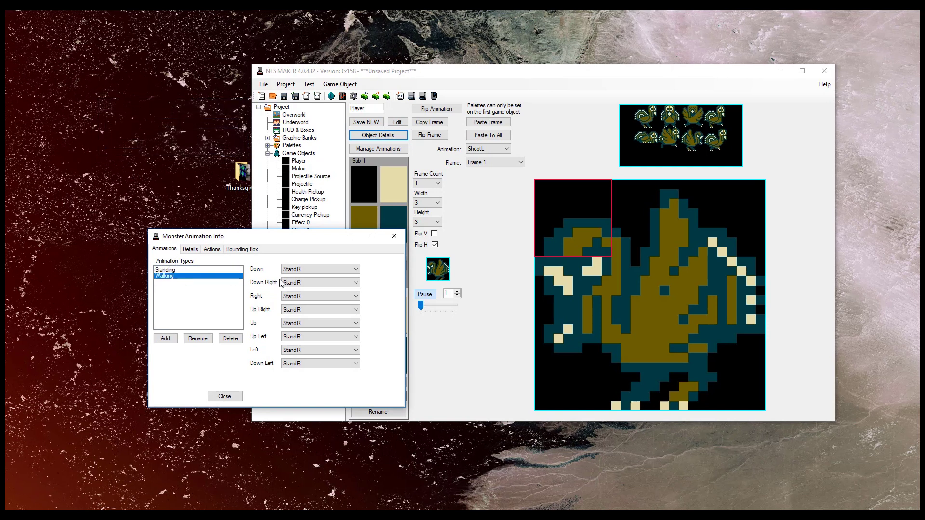
{"action": "left_click", "coordinate": [305, 297]}
{"action": "left_click", "coordinate": [306, 311]}
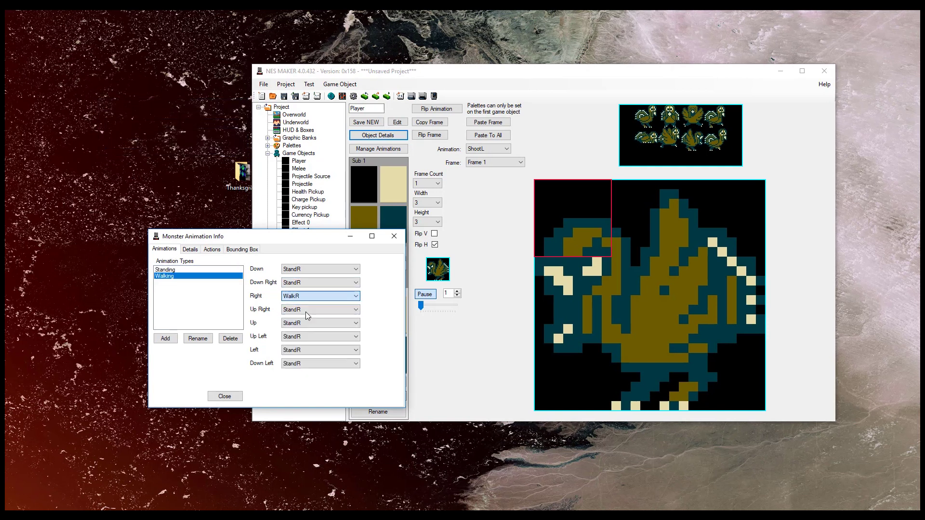
Set the Walking type's Left direction to WalkL and add an animation type named Ducking
{"action": "left_click", "coordinate": [301, 350]}
{"action": "left_click", "coordinate": [311, 404]}
{"action": "left_click", "coordinate": [165, 338]}
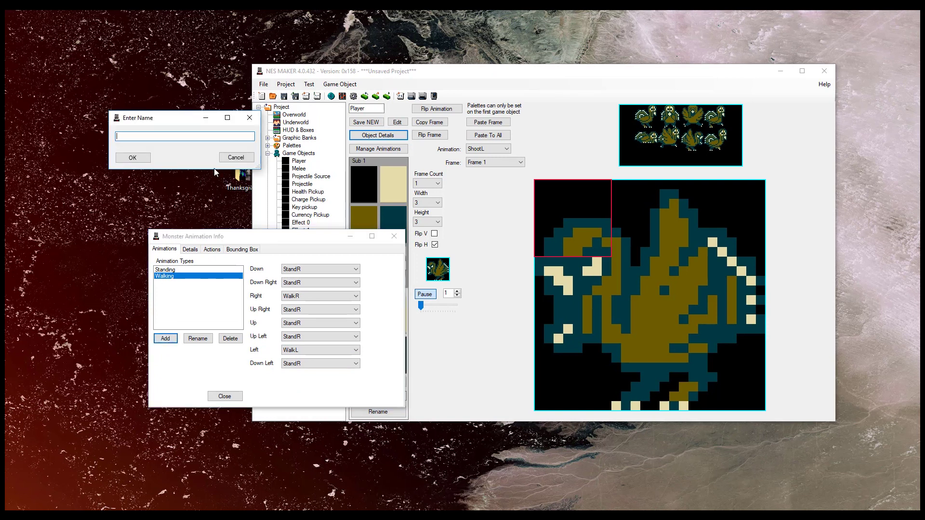
{"action": "type", "text": "Ducking"}
{"action": "left_click", "coordinate": [134, 158]}
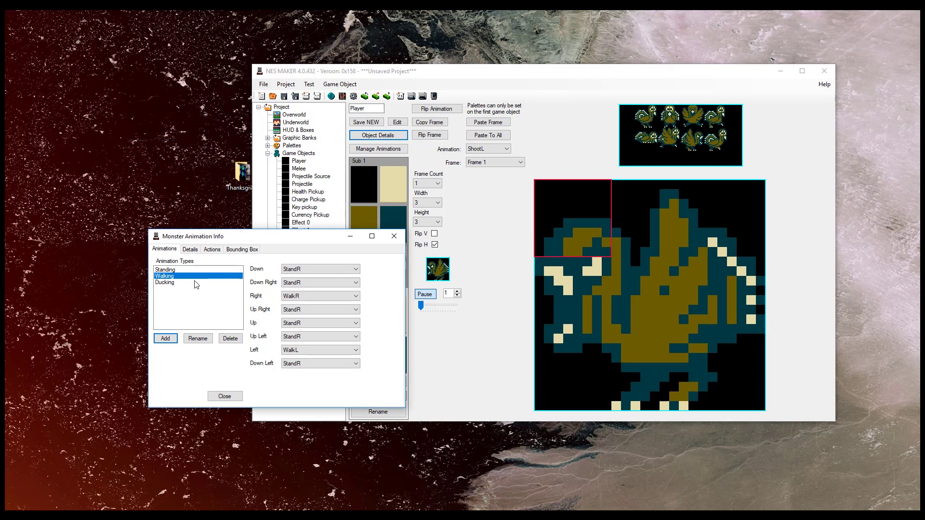
Set the Ducking type's Right direction to DuckR and its Left direction to DuckL
{"action": "left_click", "coordinate": [321, 282]}
{"action": "left_click", "coordinate": [319, 279]}
{"action": "left_click", "coordinate": [312, 295]}
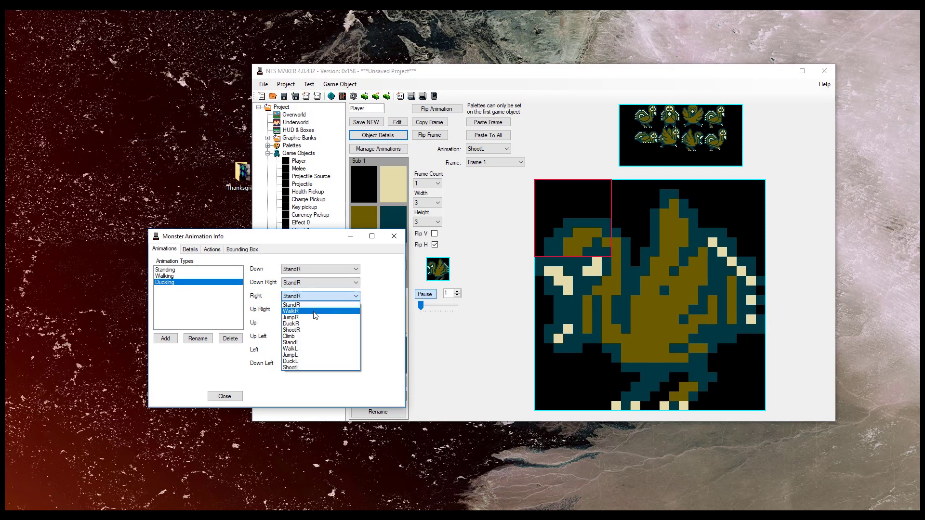
{"action": "left_click", "coordinate": [316, 324]}
{"action": "left_click", "coordinate": [306, 350]}
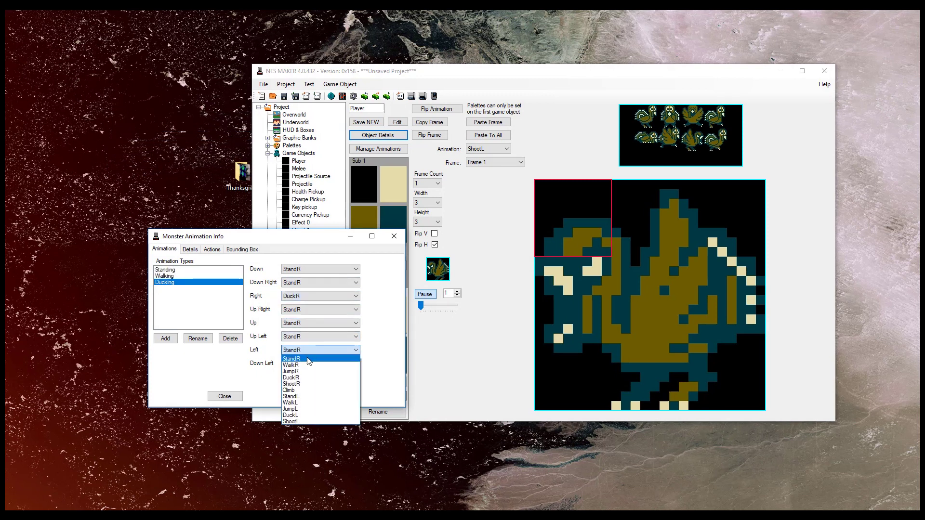
{"action": "left_click", "coordinate": [317, 415]}
Add an animation type named Shooting, with ShootR as its Right direction and ShootL as its Left direction
{"action": "left_click", "coordinate": [165, 338]}
{"action": "type", "text": "S"}
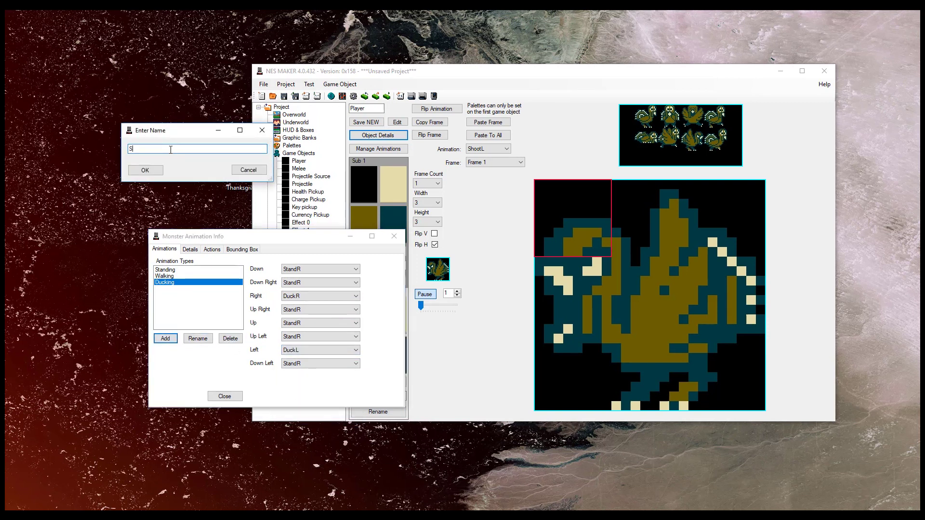
{"action": "type", "text": "hooting"}
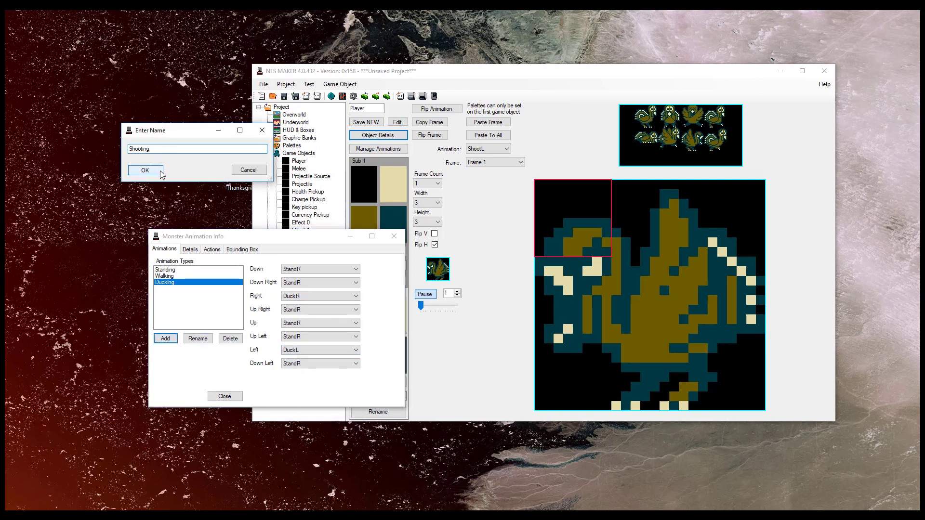
{"action": "left_click", "coordinate": [145, 170]}
{"action": "left_click", "coordinate": [174, 289]}
{"action": "left_click", "coordinate": [293, 295]}
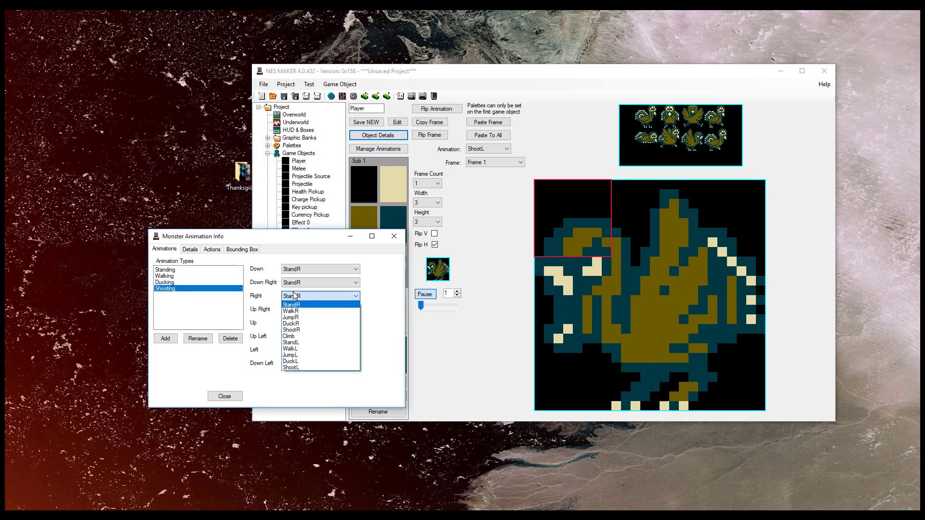
{"action": "left_click", "coordinate": [303, 330]}
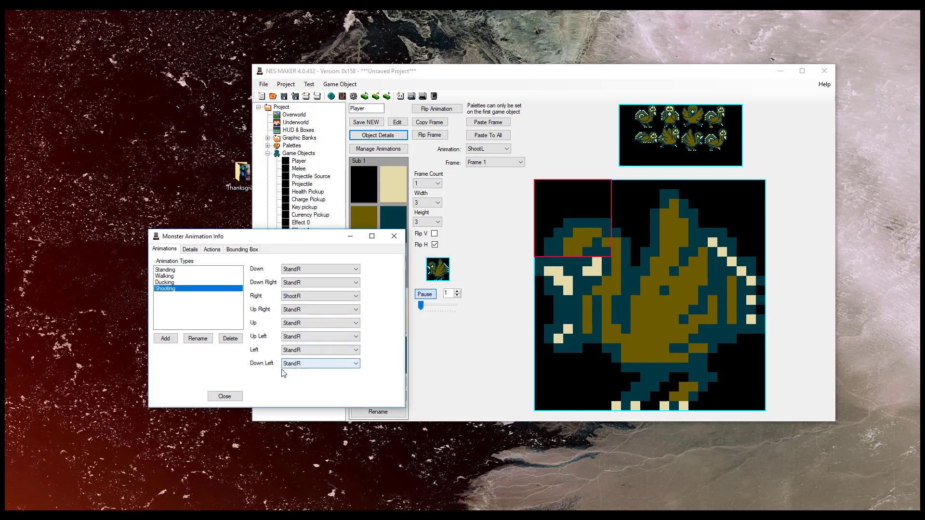
{"action": "left_click", "coordinate": [297, 352]}
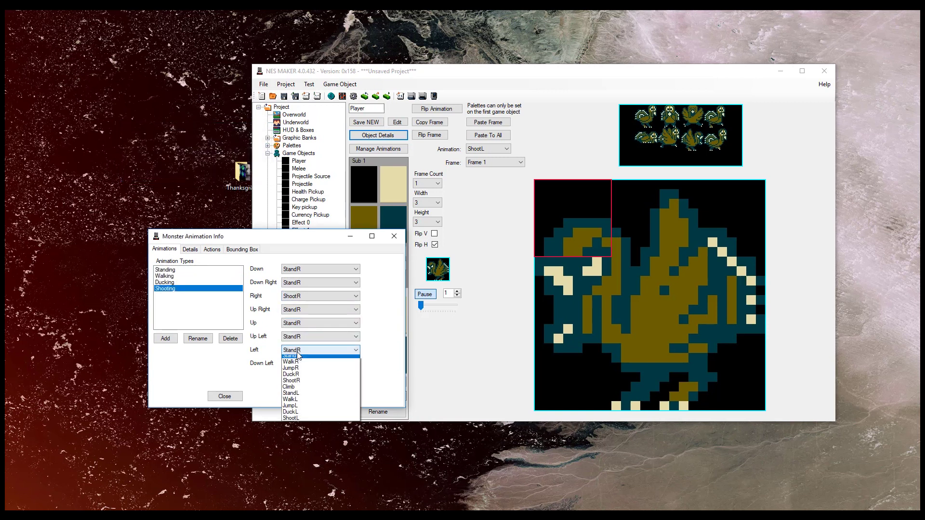
{"action": "left_click", "coordinate": [316, 420]}
Add an animation type named Climbing, and set the Up and Left directions of the selected Shooting type to Climb
{"action": "left_click", "coordinate": [167, 338]}
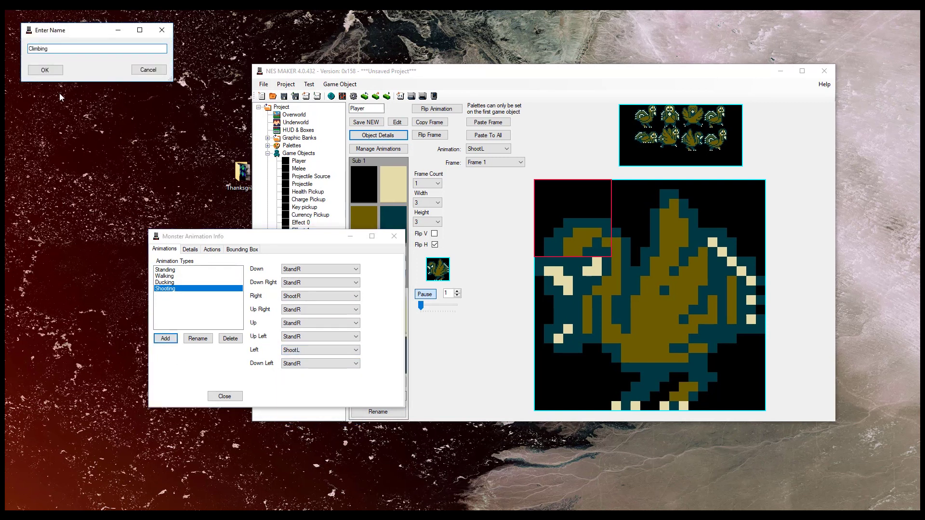
{"action": "key", "text": "Return"}
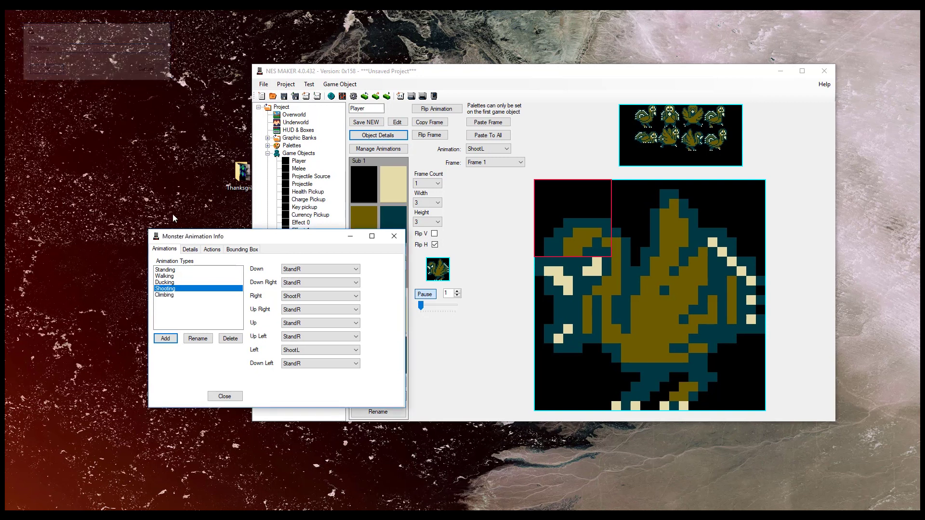
{"action": "left_click", "coordinate": [311, 324]}
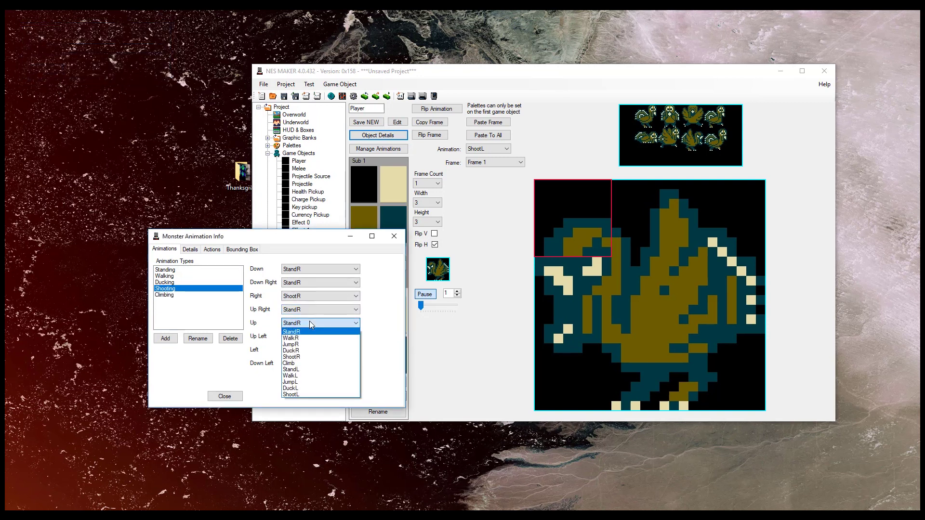
{"action": "left_click", "coordinate": [314, 365]}
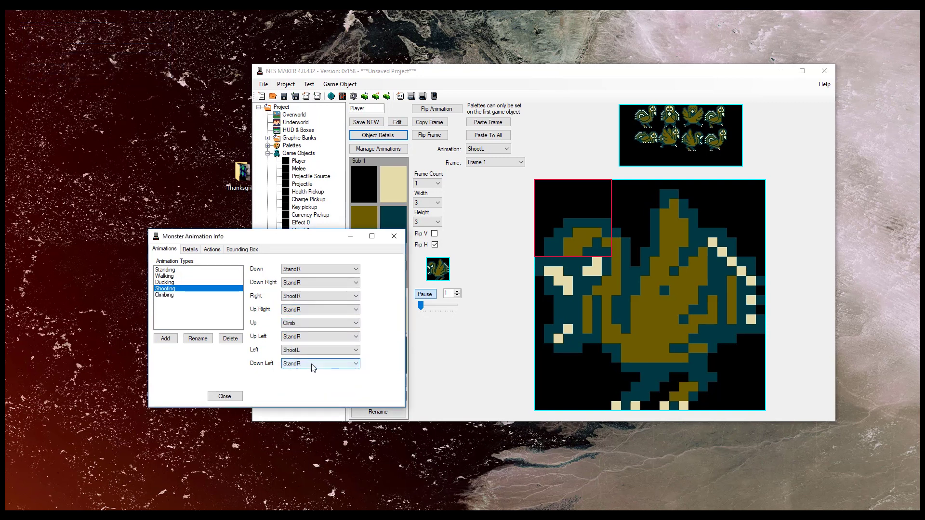
{"action": "left_click", "coordinate": [314, 350]}
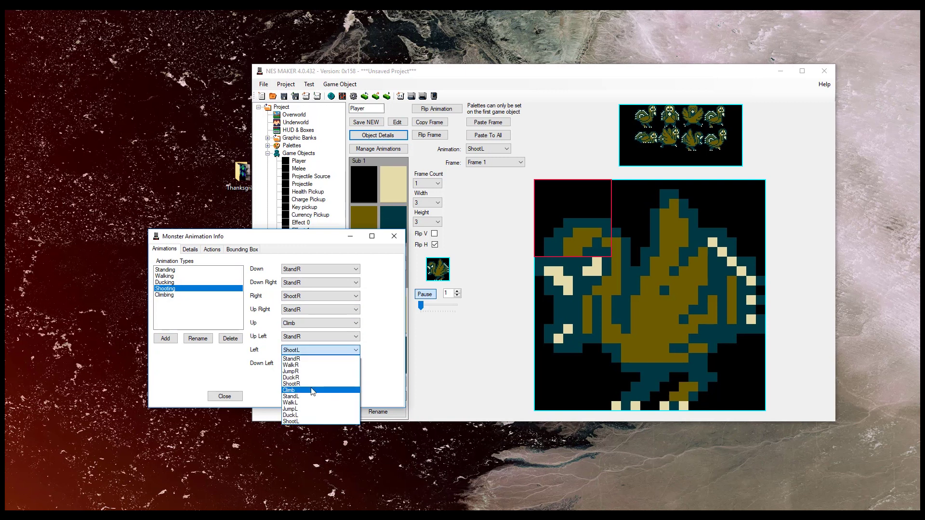
{"action": "left_click", "coordinate": [313, 390]}
{"action": "left_click", "coordinate": [193, 270]}
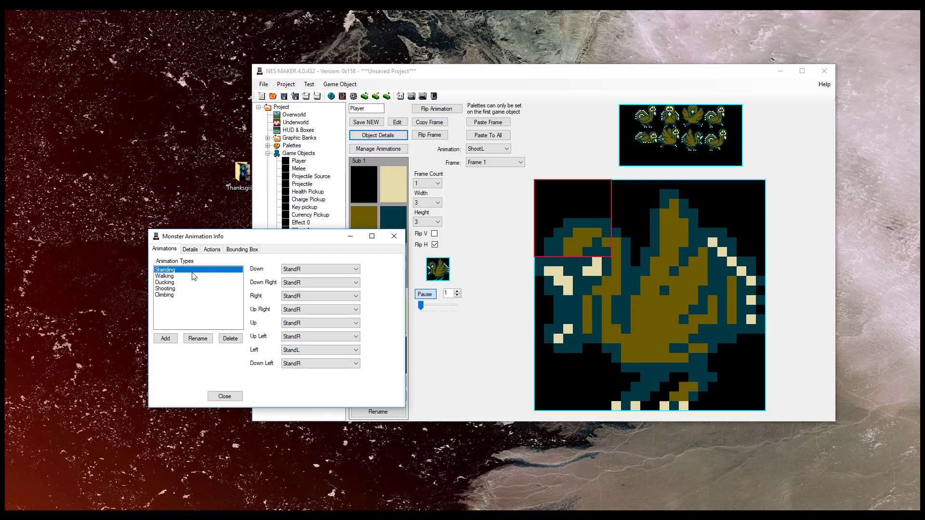
{"action": "left_click", "coordinate": [319, 269]}
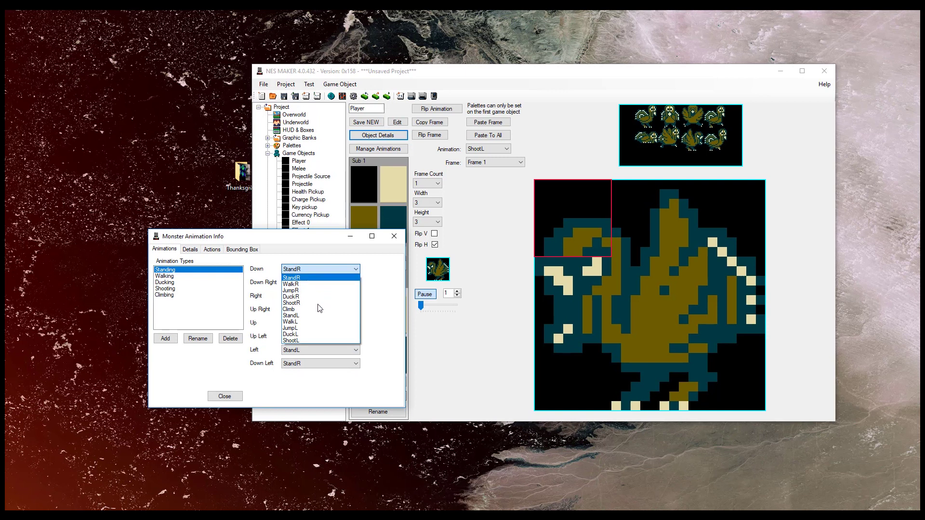
{"action": "left_click", "coordinate": [171, 300]}
Add an animation type named Jumping, with JumpR as its Right direction and JumpL as its Left direction
{"action": "left_click", "coordinate": [166, 338]}
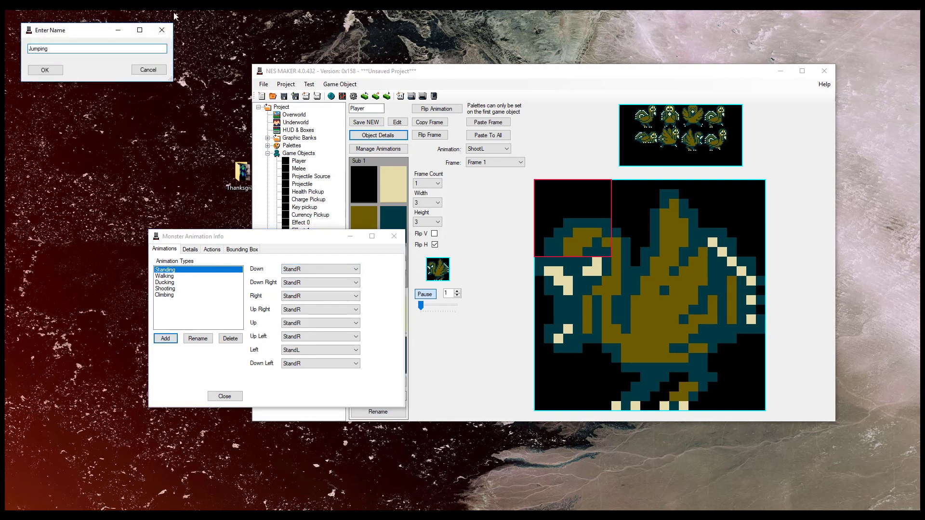
{"action": "left_click", "coordinate": [46, 69]}
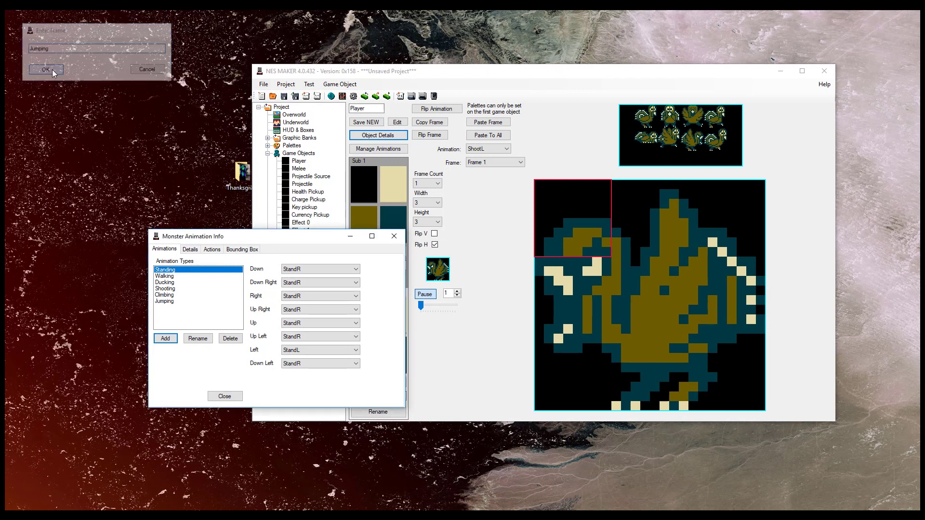
{"action": "left_click", "coordinate": [184, 301]}
{"action": "left_click", "coordinate": [329, 296]}
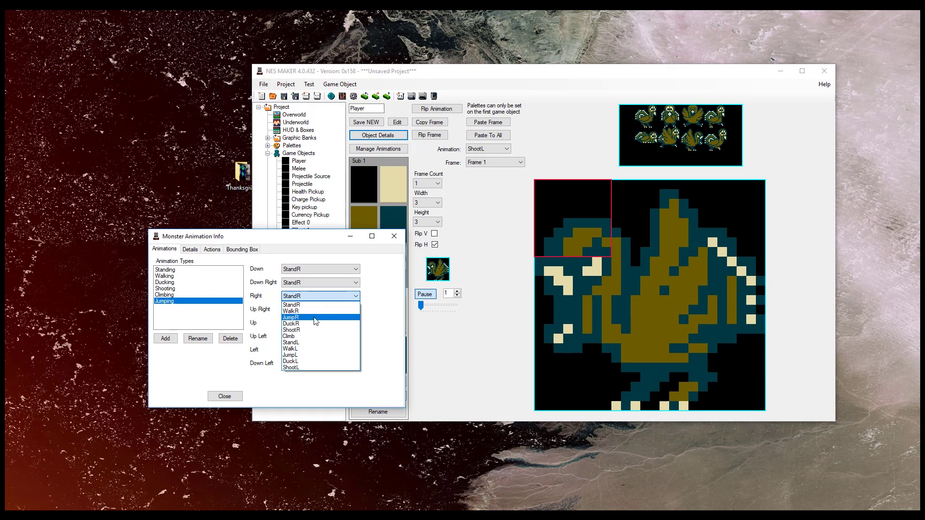
{"action": "left_click", "coordinate": [290, 318]}
{"action": "left_click", "coordinate": [302, 349]}
{"action": "left_click", "coordinate": [306, 410]}
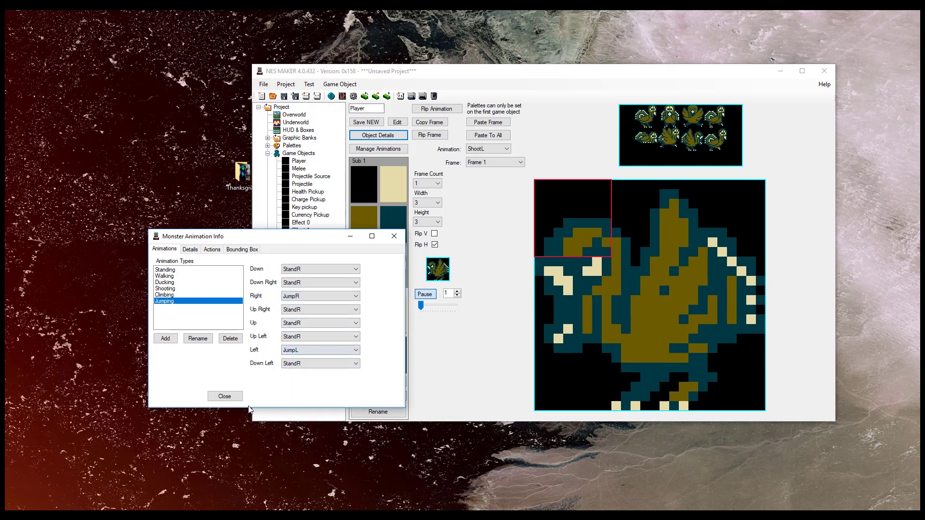
In the Player's details, raise the normal max speed and health, and enable the player and PERSISTENT flags
{"action": "left_click", "coordinate": [190, 250]}
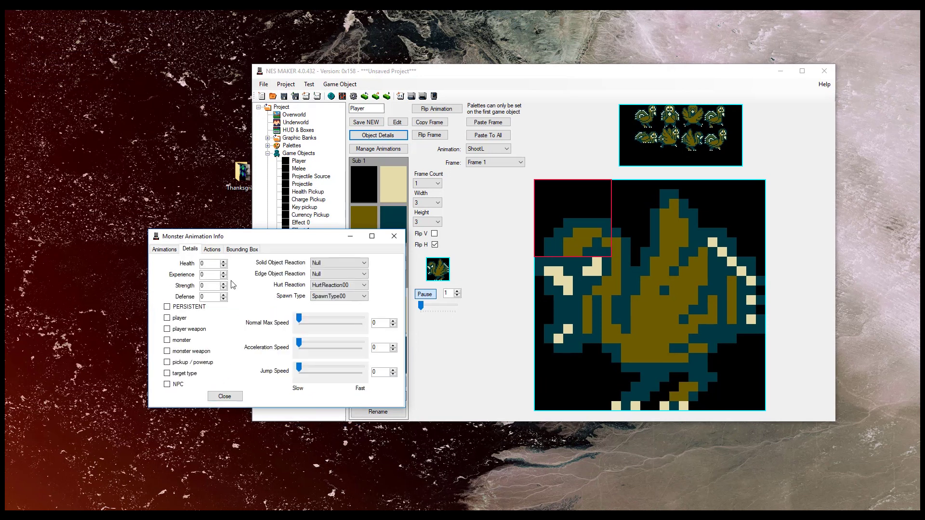
{"action": "left_click_drag", "start_coordinate": [298, 318], "coordinate": [315, 316]}
{"action": "left_click", "coordinate": [173, 318]}
{"action": "left_click", "coordinate": [168, 308]}
{"action": "left_click", "coordinate": [224, 261]}
In the Player's actions, set the animation type of action step 1 to Walking and of action step 2 to Jumping
{"action": "left_click", "coordinate": [211, 250]}
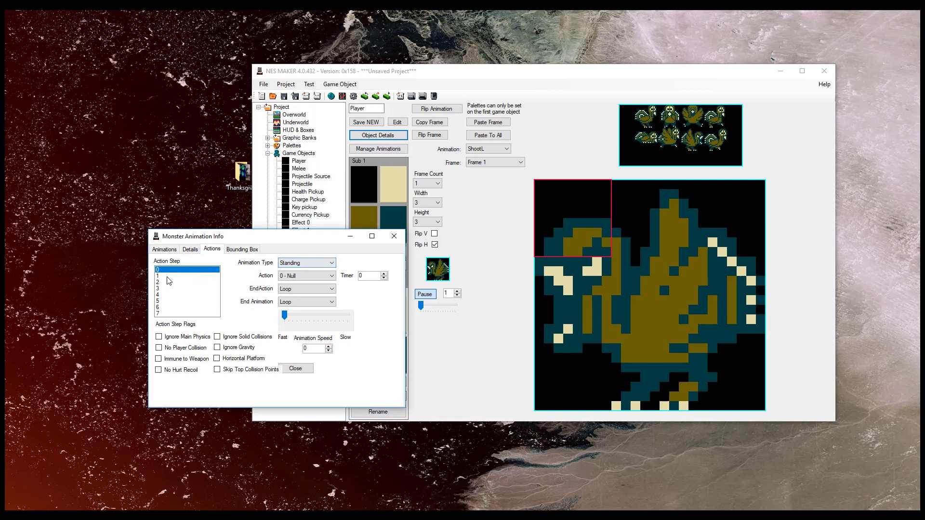
{"action": "left_click", "coordinate": [180, 271]}
{"action": "left_click", "coordinate": [289, 263]}
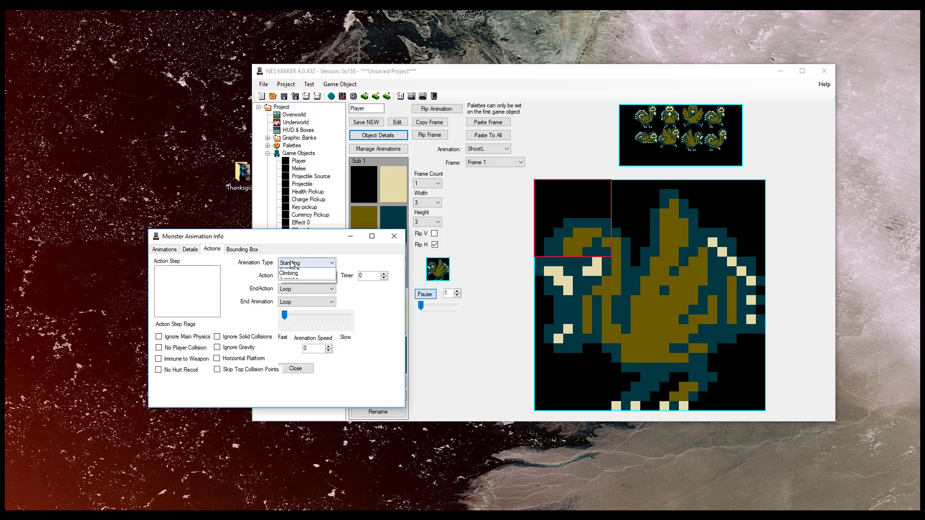
{"action": "left_click", "coordinate": [296, 277]}
{"action": "left_click", "coordinate": [162, 282]}
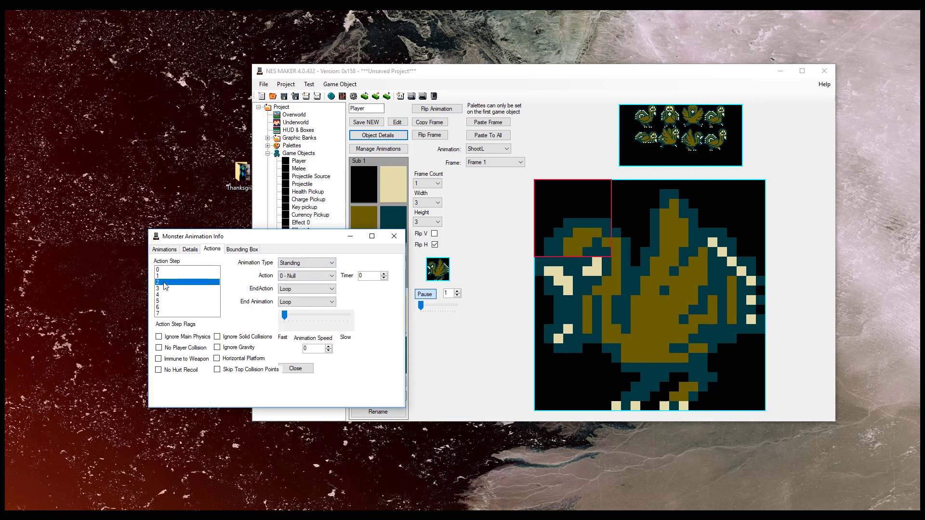
{"action": "left_click", "coordinate": [307, 264]}
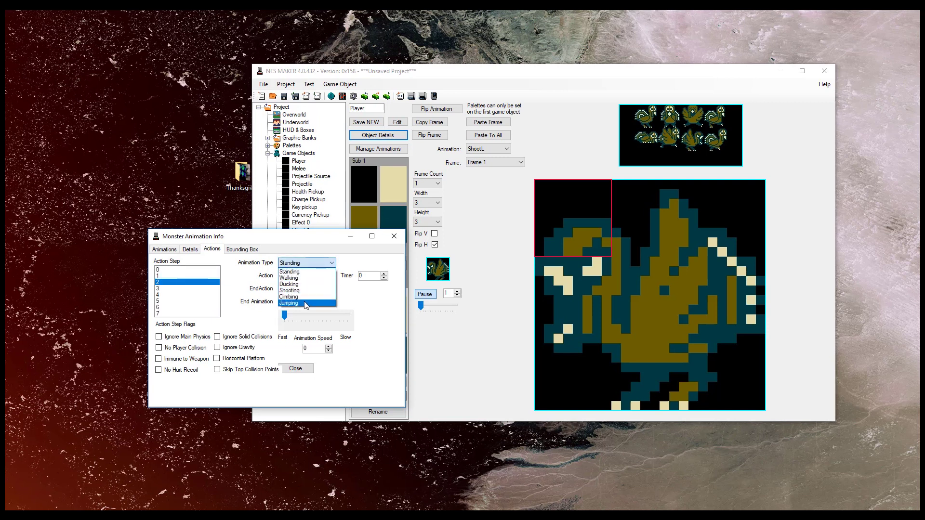
{"action": "left_click", "coordinate": [297, 296]}
Set the animation type of action step 3 to Shooting
{"action": "left_click", "coordinate": [188, 276]}
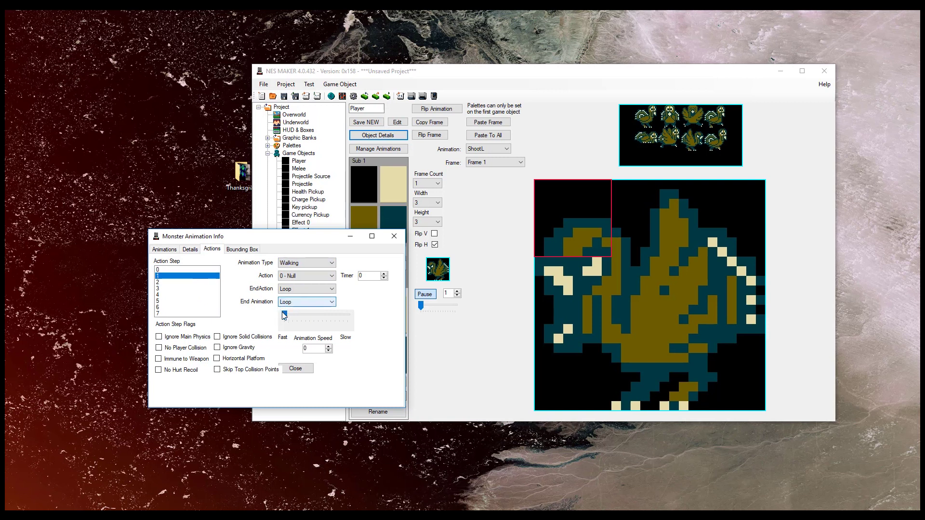
{"action": "left_click", "coordinate": [192, 282]}
{"action": "left_click", "coordinate": [194, 289]}
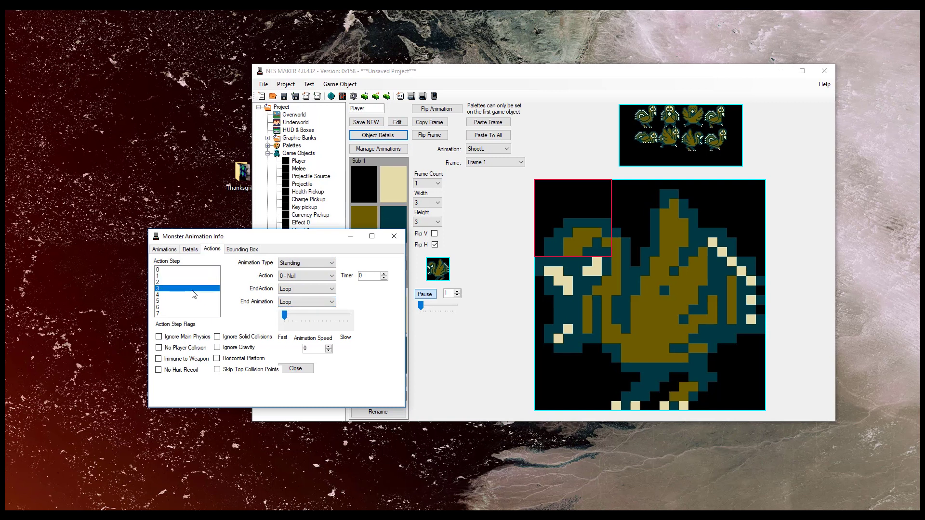
{"action": "left_click", "coordinate": [309, 263]}
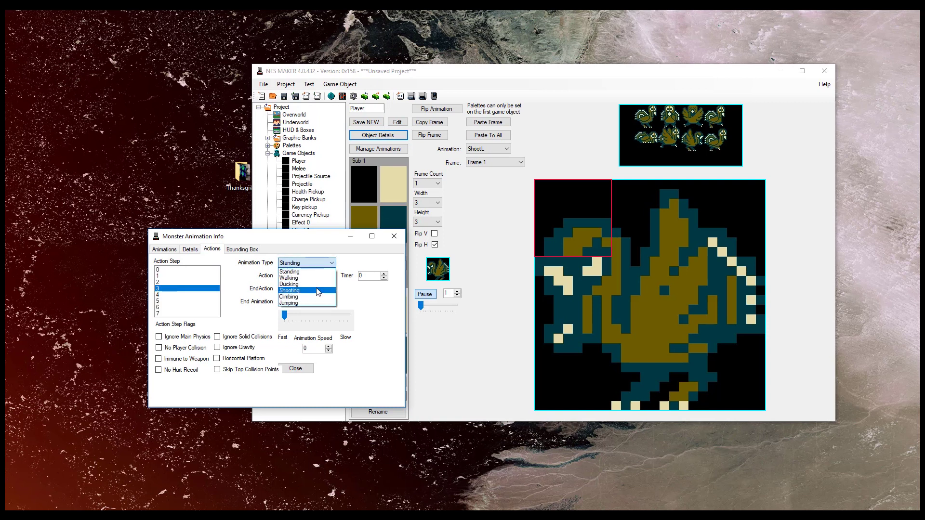
{"action": "left_click", "coordinate": [318, 291]}
Set the animation type of action step 4 to Climbing with an animation speed of 2
{"action": "left_click", "coordinate": [176, 294]}
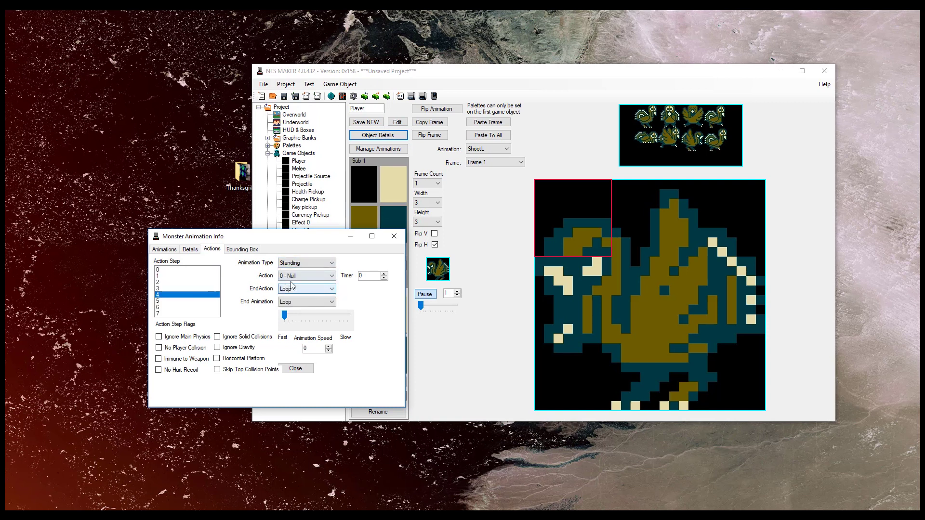
{"action": "left_click", "coordinate": [310, 263]}
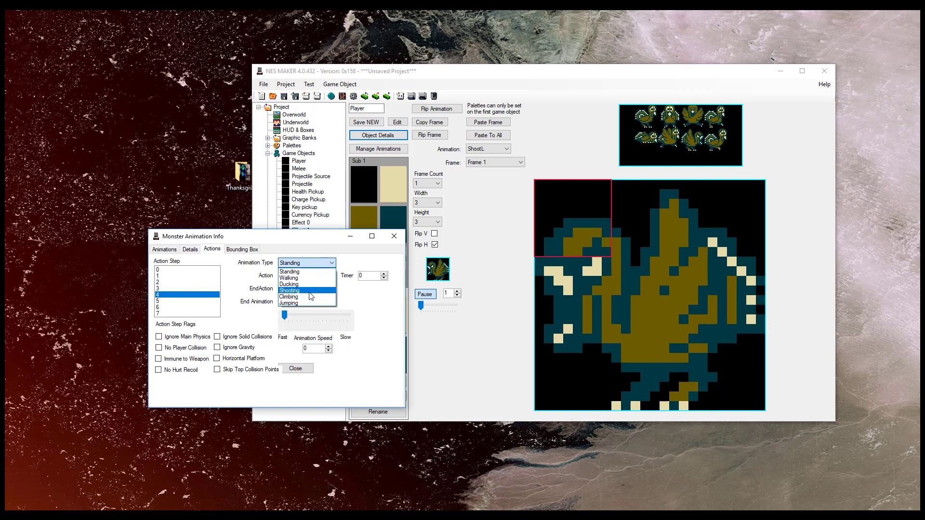
{"action": "left_click", "coordinate": [308, 297]}
{"action": "left_click_drag", "start_coordinate": [284, 314], "coordinate": [287, 314]}
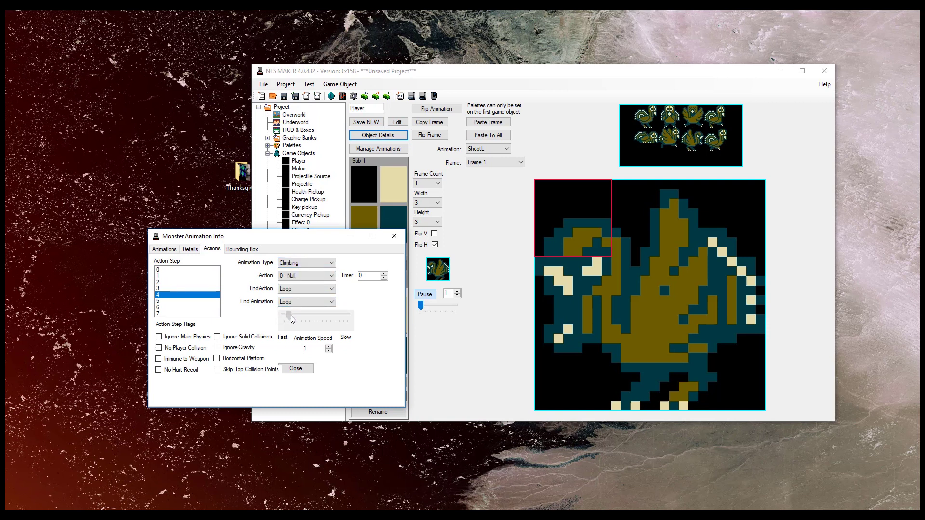
Set the animation type of action step 5 to Ducking and enable Ignore Gravity for action step 4
{"action": "left_click", "coordinate": [196, 301]}
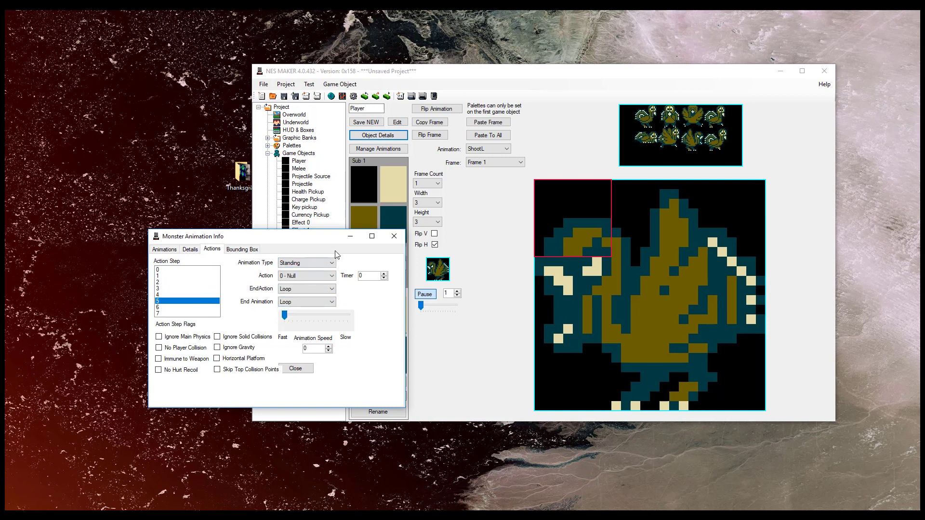
{"action": "left_click", "coordinate": [327, 263]}
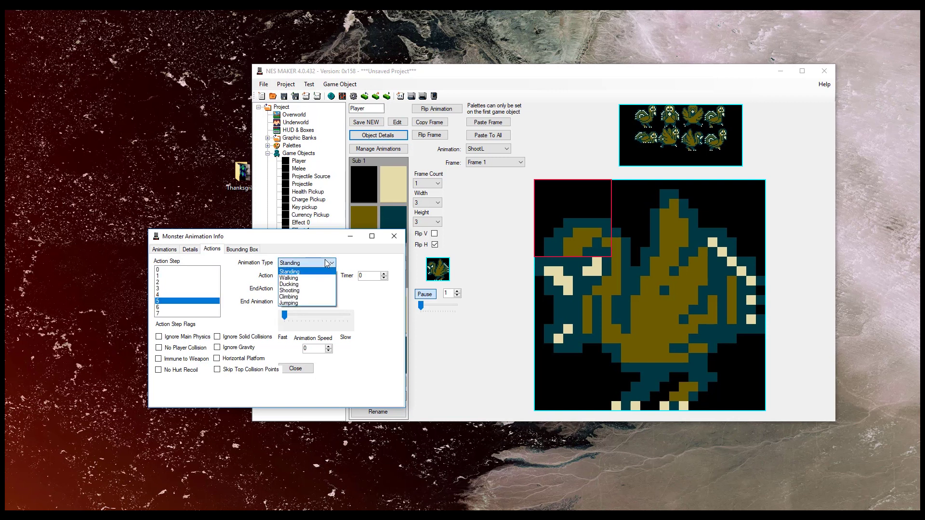
{"action": "left_click", "coordinate": [298, 285]}
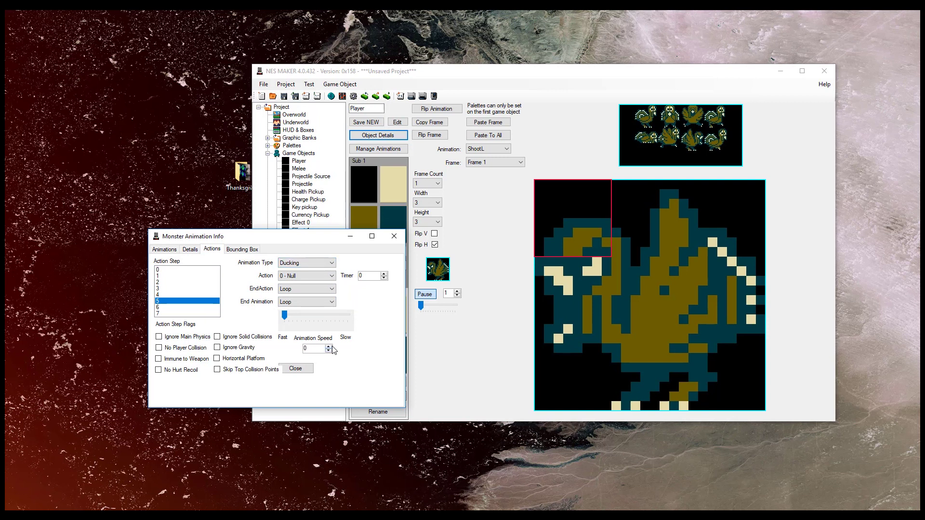
{"action": "left_click", "coordinate": [194, 294]}
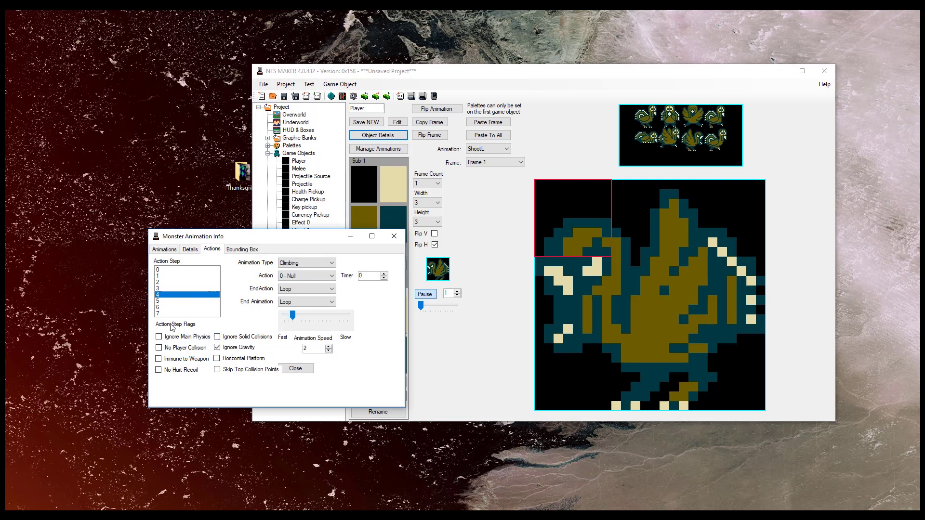
Enable Skip Top Collision Points for the Player's action step 5
{"action": "left_click", "coordinate": [172, 301]}
{"action": "left_click", "coordinate": [172, 294]}
{"action": "left_click", "coordinate": [174, 302]}
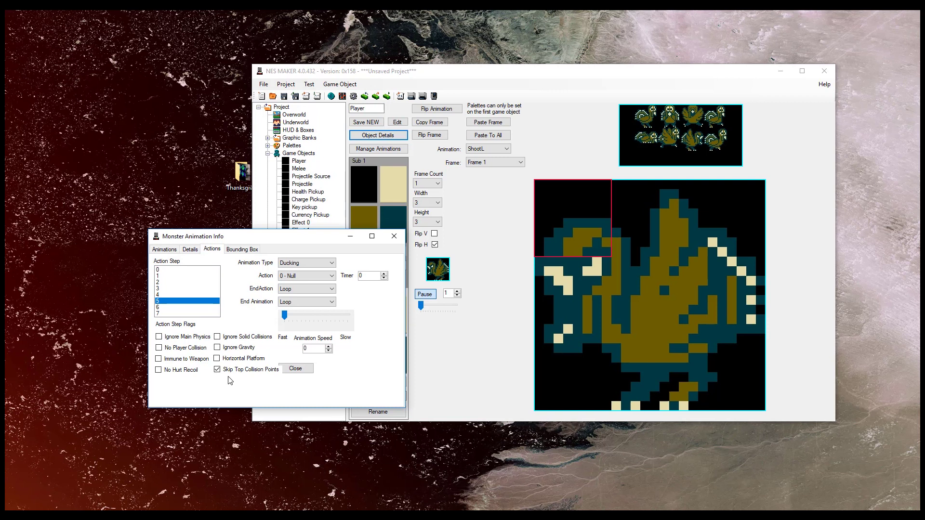
Draw the Player's bounding box at left 4, top 1, width 16 and height 21, and save the Player object
{"action": "left_click", "coordinate": [234, 251]}
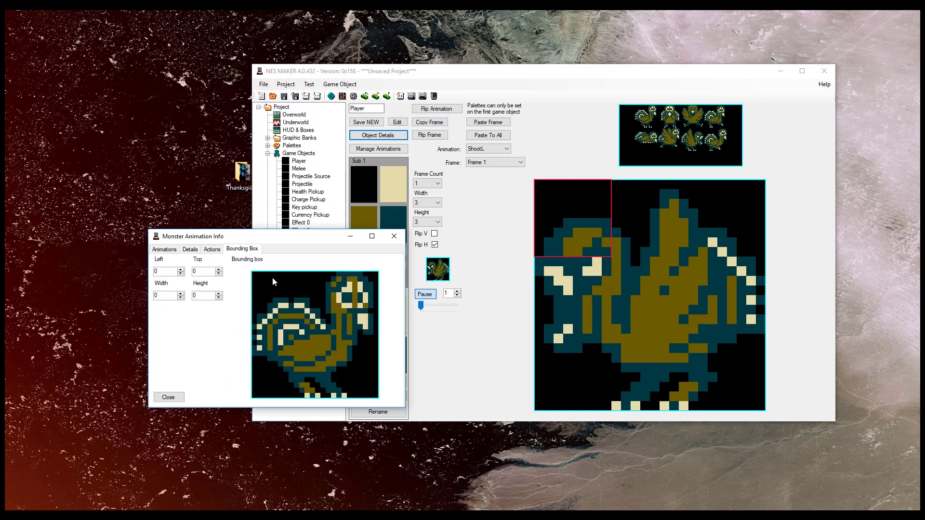
{"action": "left_click_drag", "start_coordinate": [271, 276], "coordinate": [361, 395]}
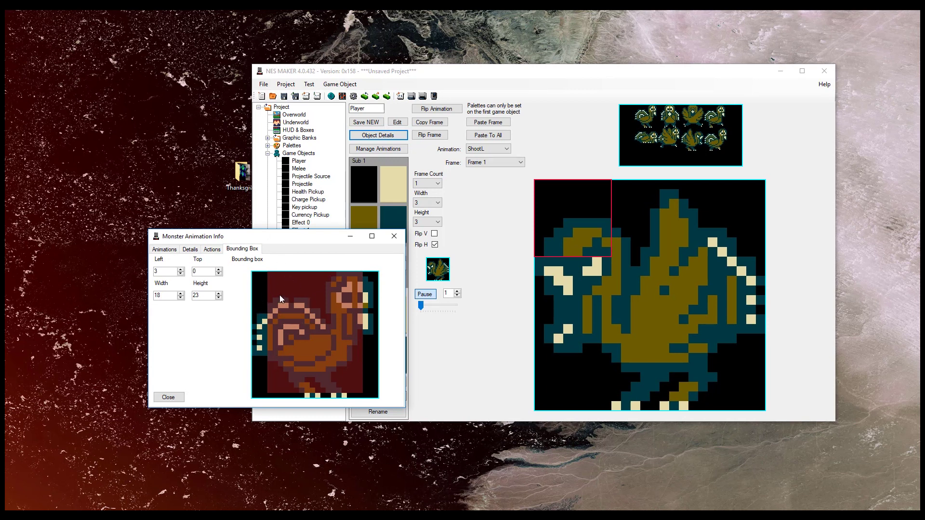
{"action": "left_click_drag", "start_coordinate": [277, 283], "coordinate": [353, 388]}
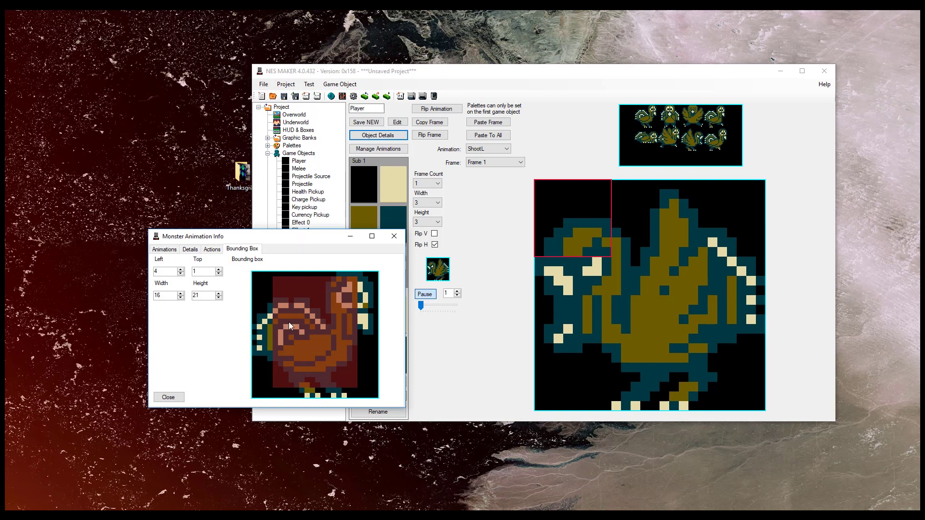
{"action": "left_click", "coordinate": [394, 236]}
{"action": "left_click", "coordinate": [381, 124]}
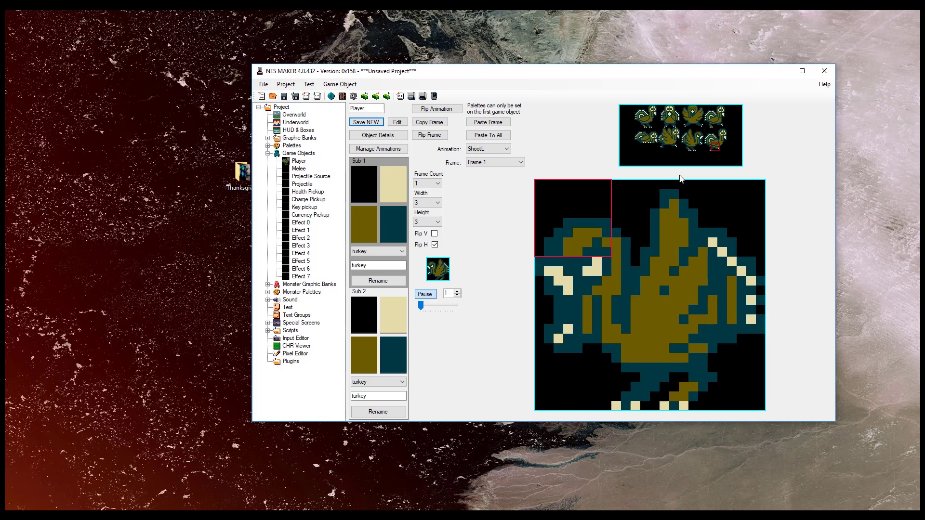
Open the first Overworld screen in the top row and place the Player at tile X=7, Y=8
{"action": "left_click", "coordinate": [294, 115]}
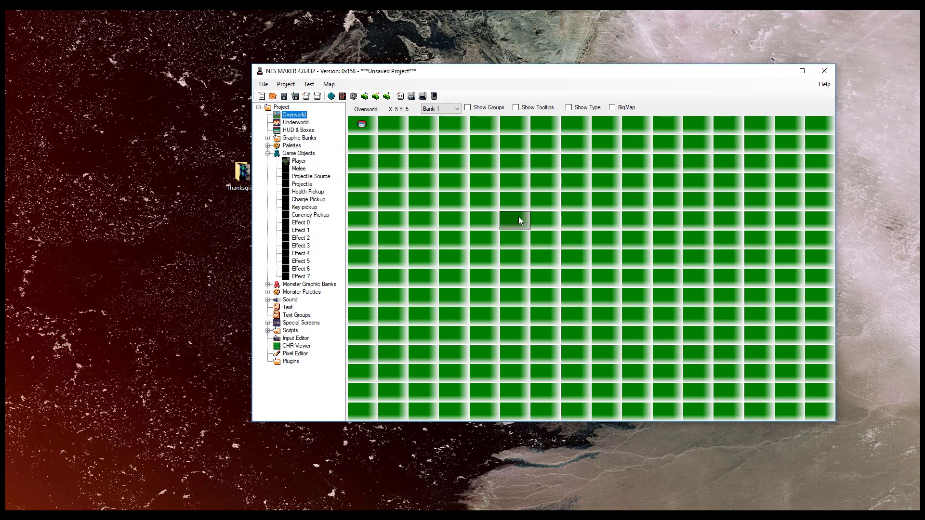
{"action": "left_click", "coordinate": [612, 107]}
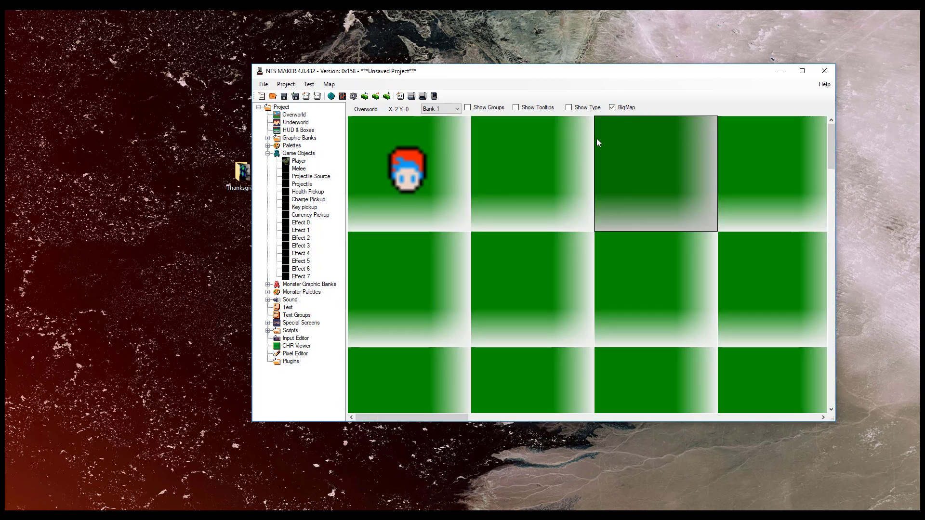
{"action": "left_click", "coordinate": [612, 107]}
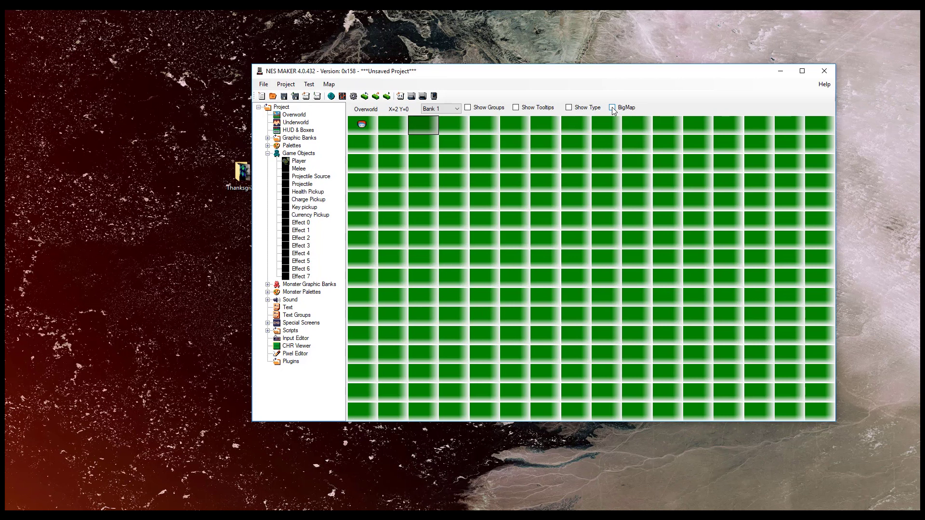
{"action": "double_click", "coordinate": [363, 127]}
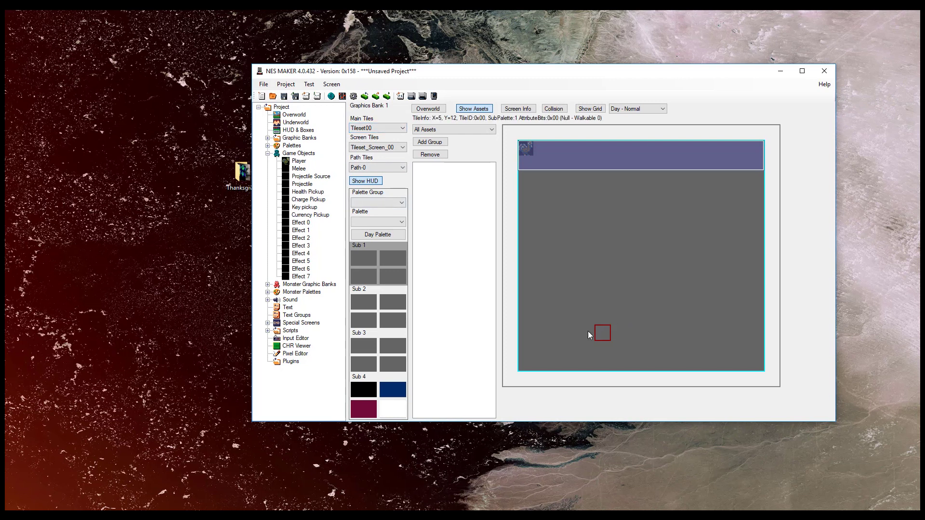
{"action": "right_click", "coordinate": [638, 273]}
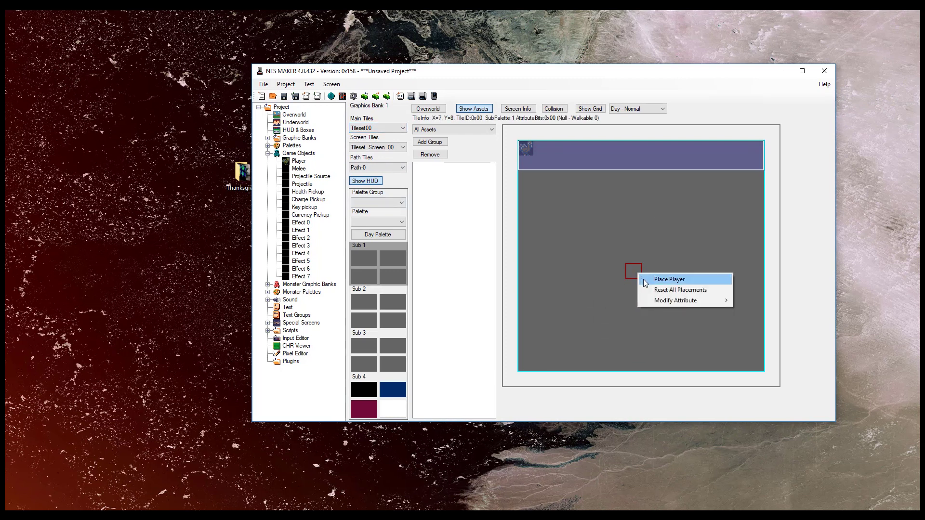
{"action": "left_click", "coordinate": [643, 279]}
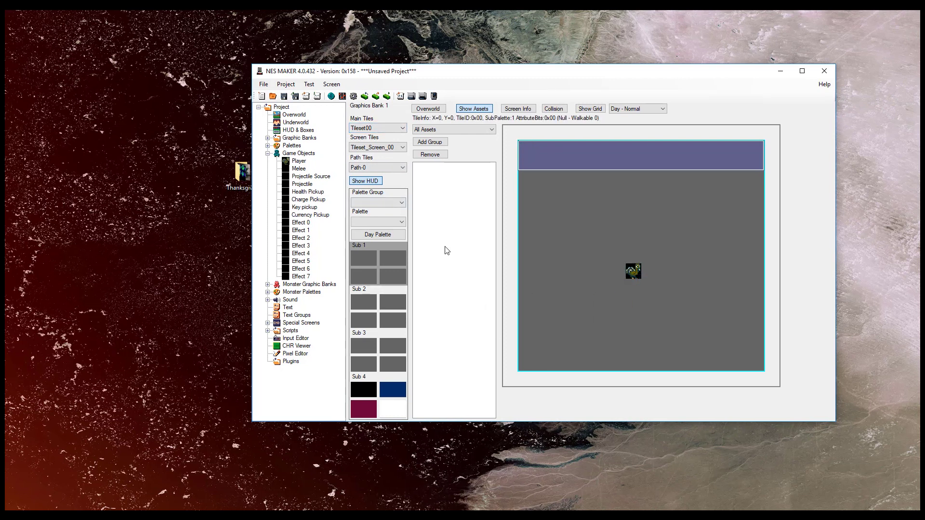
Export and test the game in the emulator, then close the emulator
{"action": "left_click", "coordinate": [314, 85]}
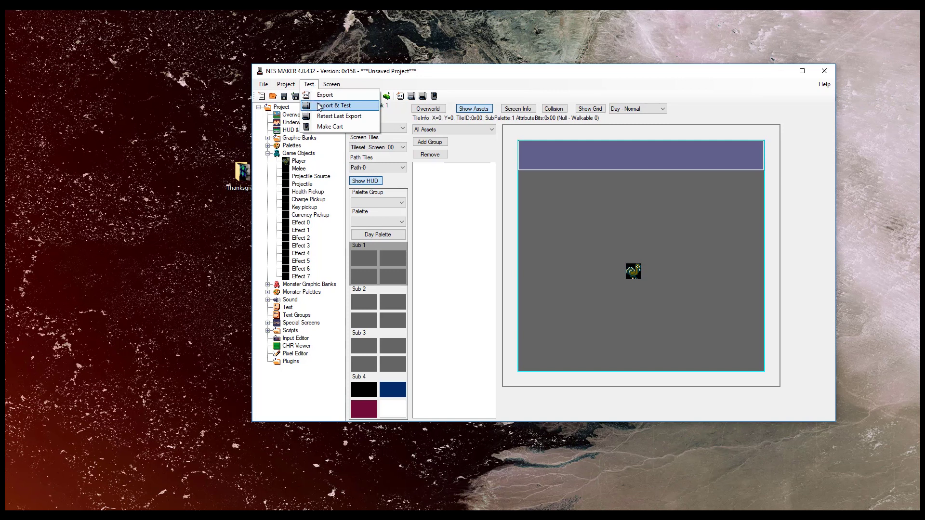
{"action": "left_click", "coordinate": [457, 76]}
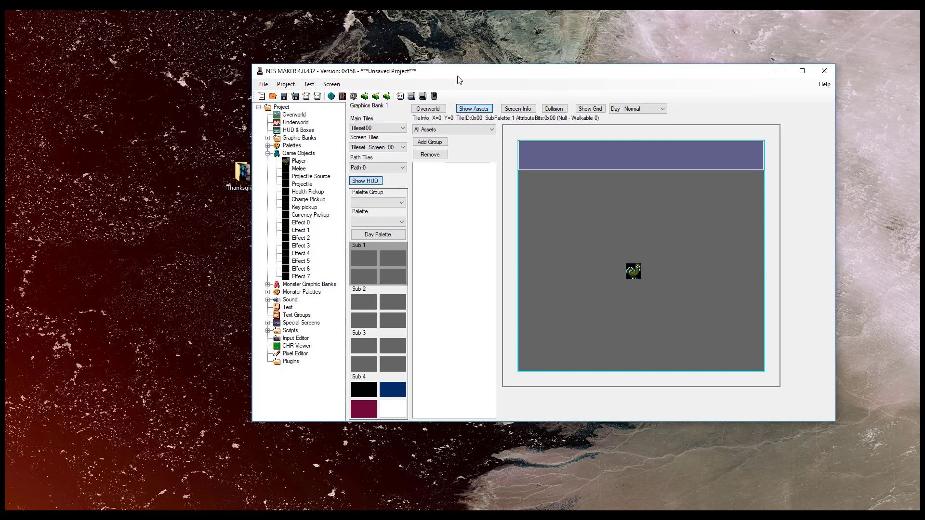
{"action": "left_click", "coordinate": [411, 97]}
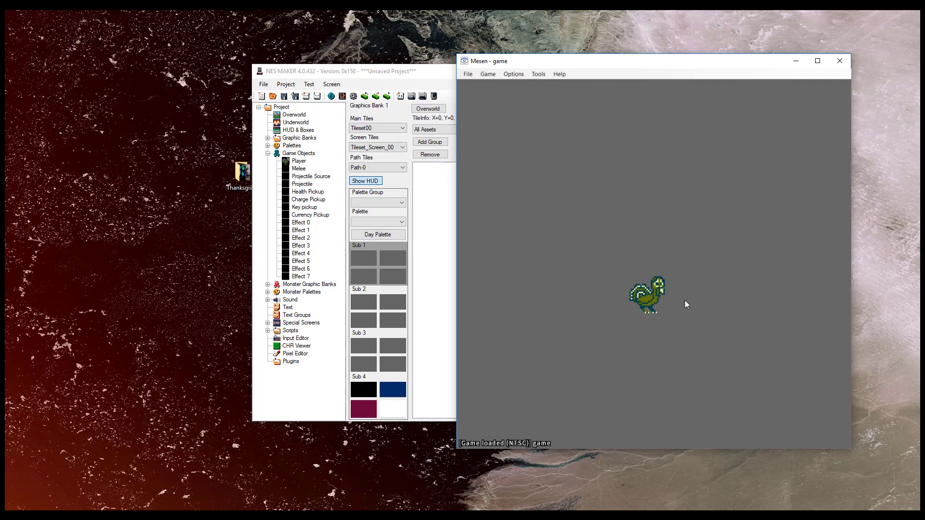
{"action": "left_click", "coordinate": [839, 68]}
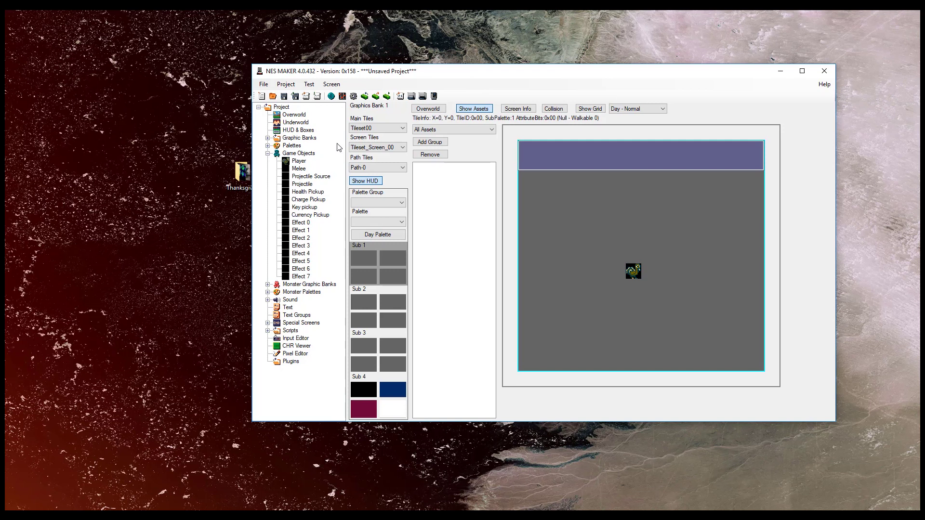
Load the BckCHR_01 bitmap from the desktop folder ThanksgivingAssets into the Pixel Editor
{"action": "left_click", "coordinate": [268, 138]}
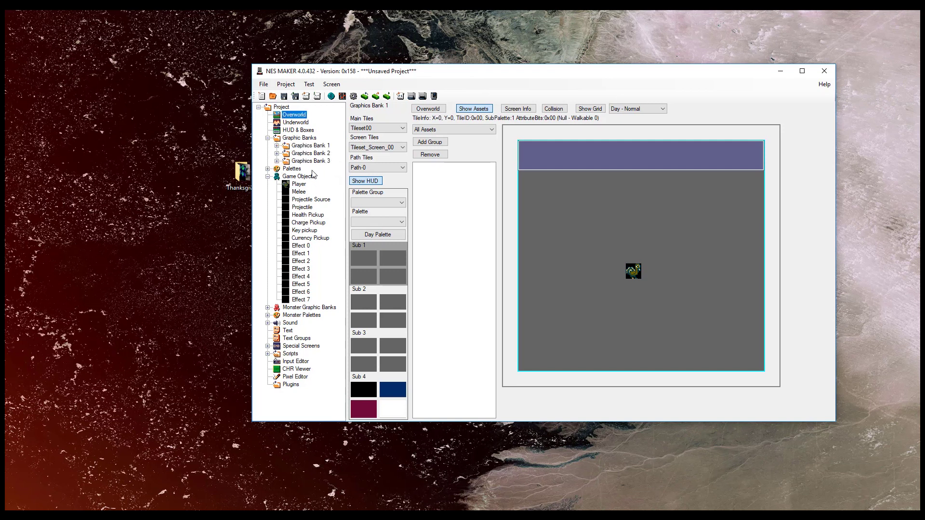
{"action": "left_click", "coordinate": [295, 377]}
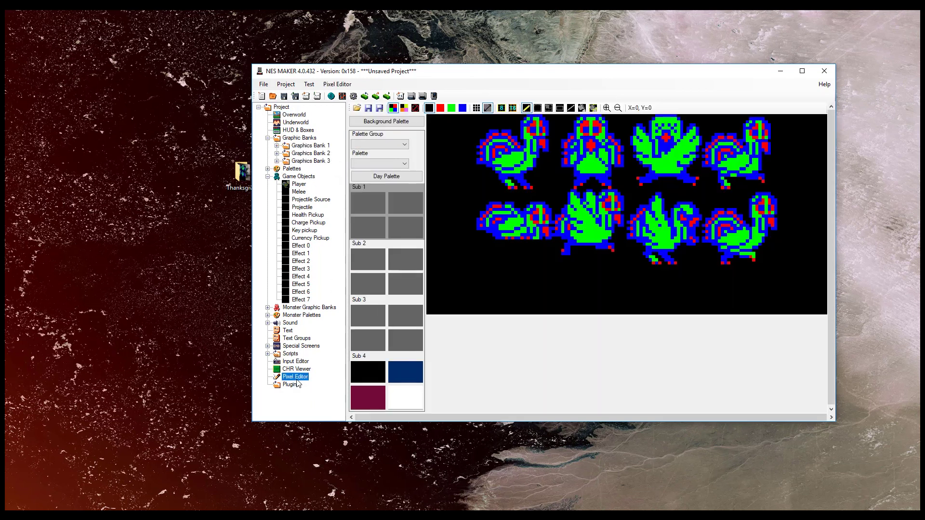
{"action": "left_click", "coordinate": [358, 107]}
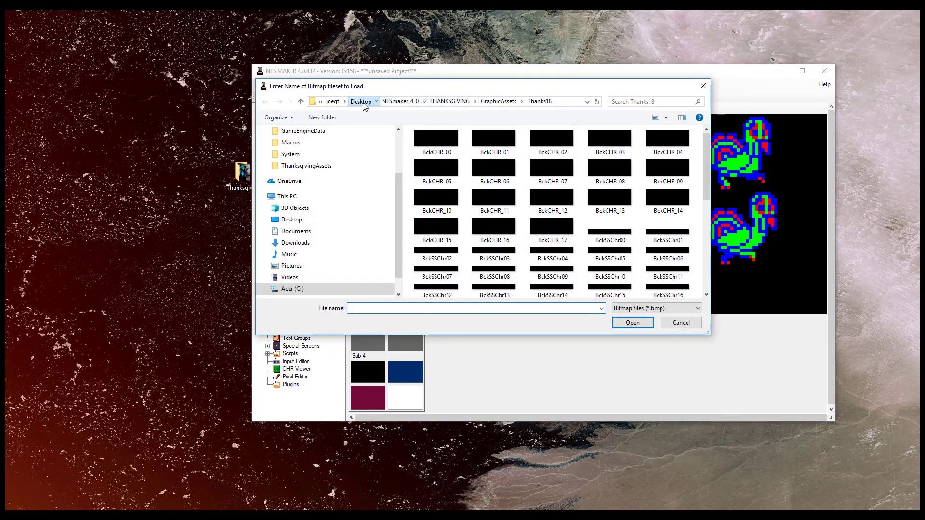
{"action": "left_click", "coordinate": [358, 102]}
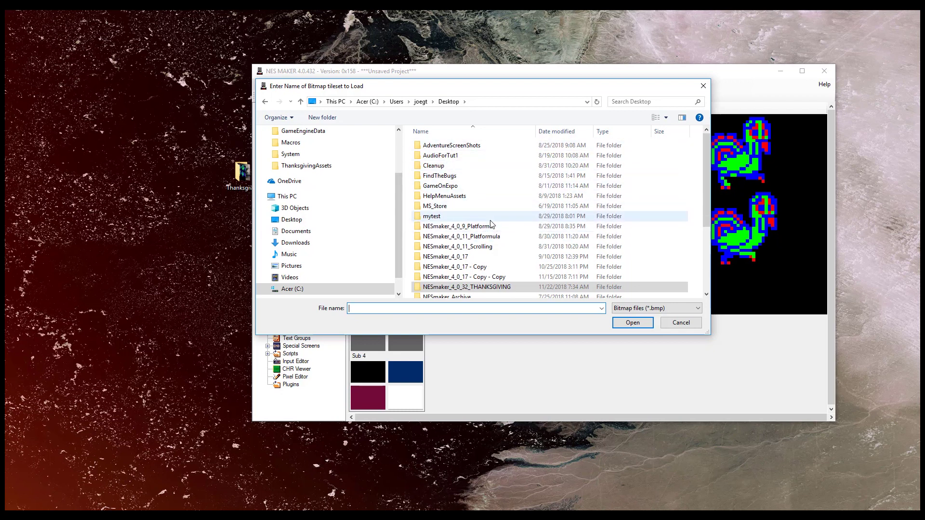
{"action": "scroll", "coordinate": [488, 219], "scroll_direction": "down", "scroll_amount": 4}
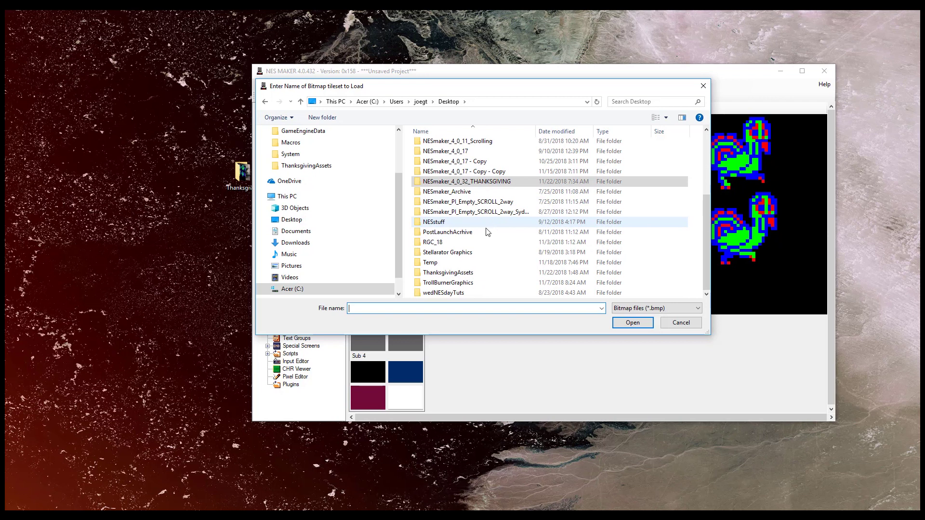
{"action": "double_click", "coordinate": [465, 271]}
{"action": "left_click", "coordinate": [493, 176]}
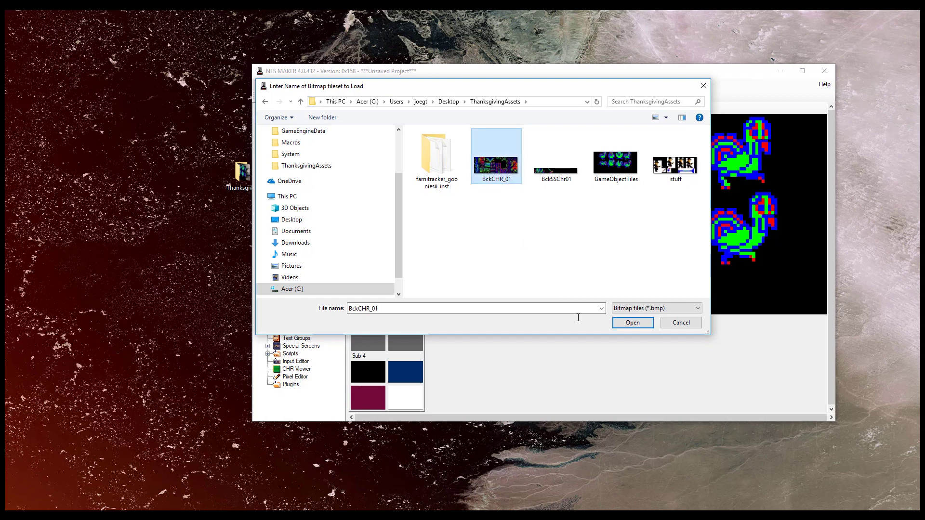
{"action": "left_click", "coordinate": [631, 326]}
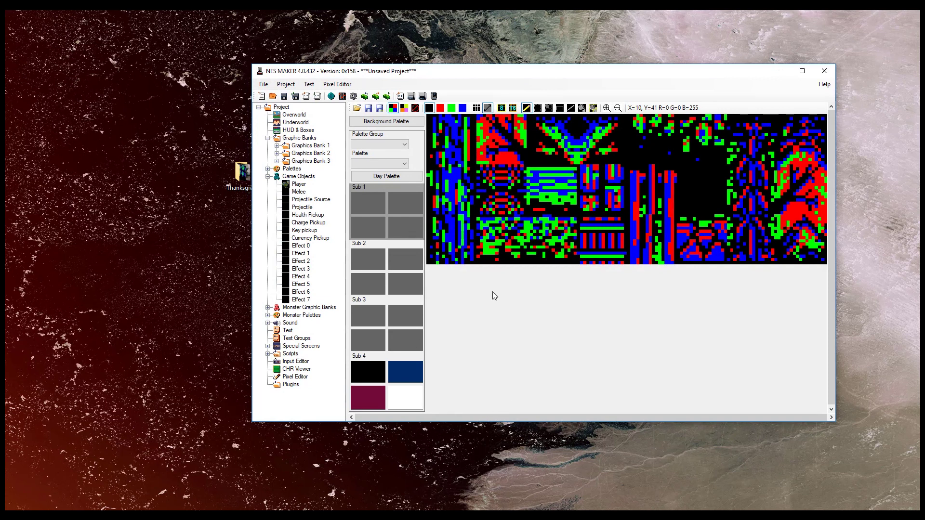
Open the Turkey palette image from the ThanksgivingAssets folder and narrow its window to fit beside the editor
{"action": "double_click", "coordinate": [233, 181]}
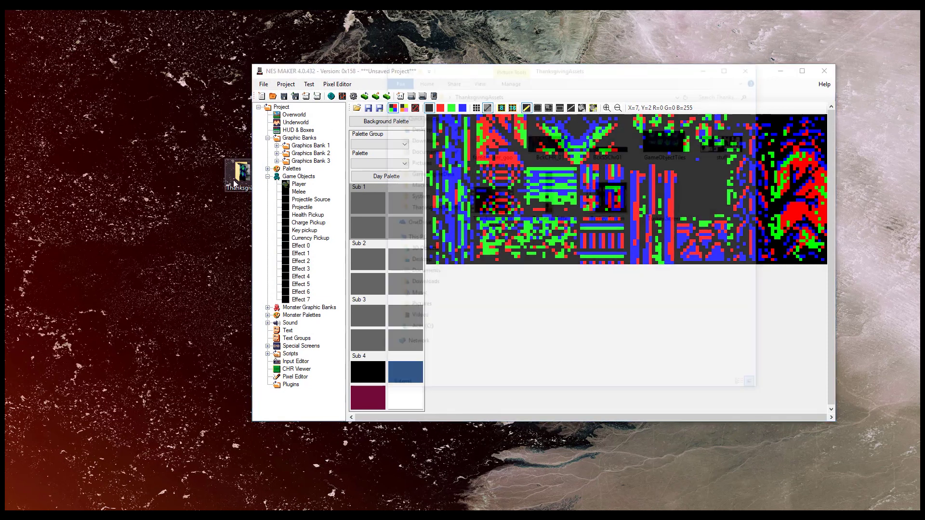
{"action": "left_click", "coordinate": [552, 193]}
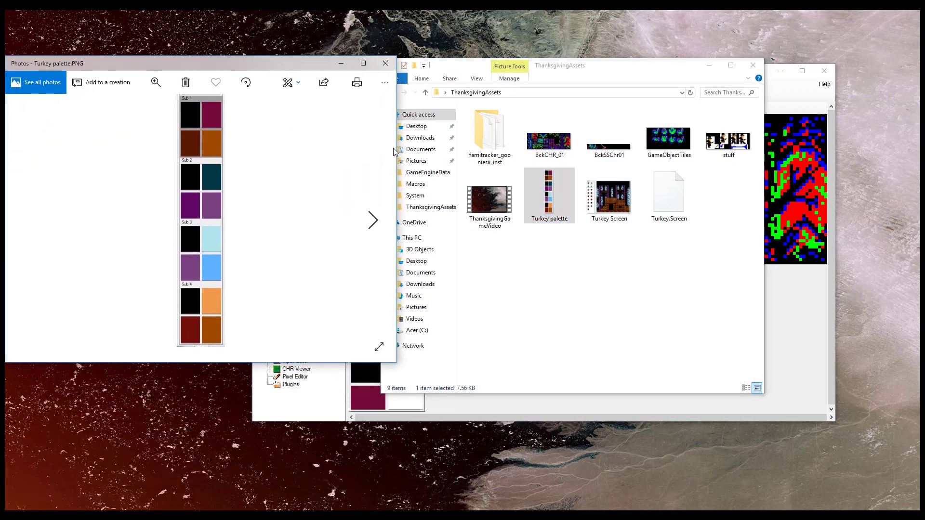
{"action": "left_click_drag", "start_coordinate": [396, 152], "coordinate": [208, 179]}
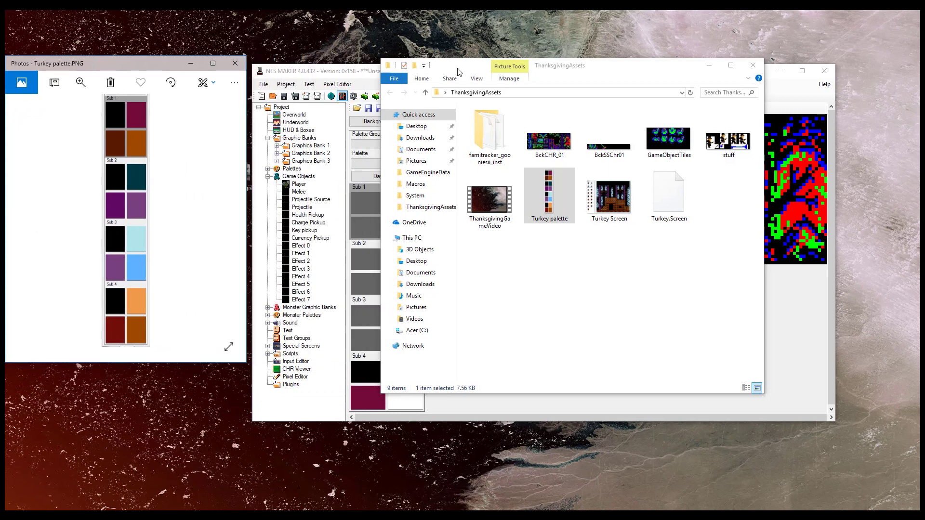
View the Turkey Screen image from the ThanksgivingAssets folder and close it
{"action": "left_click", "coordinate": [609, 198]}
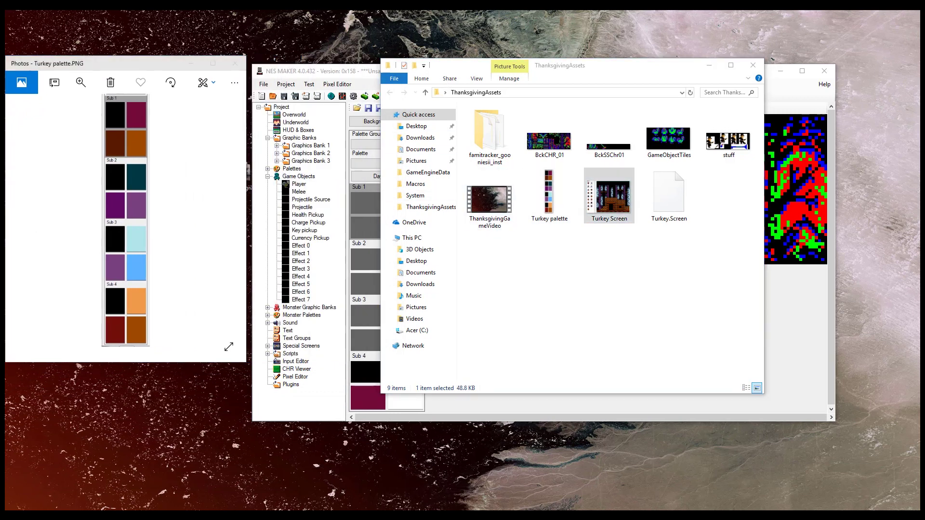
{"action": "key", "text": "Return"}
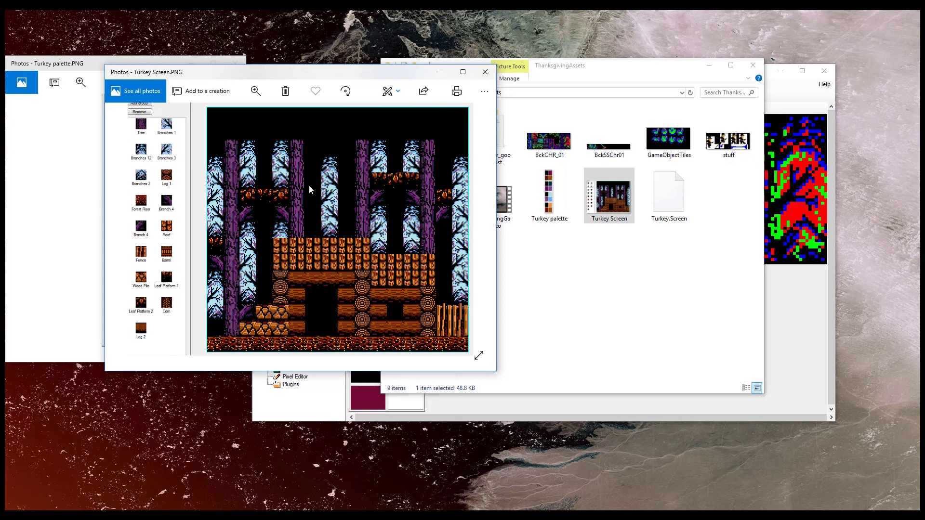
{"action": "left_click", "coordinate": [486, 72]}
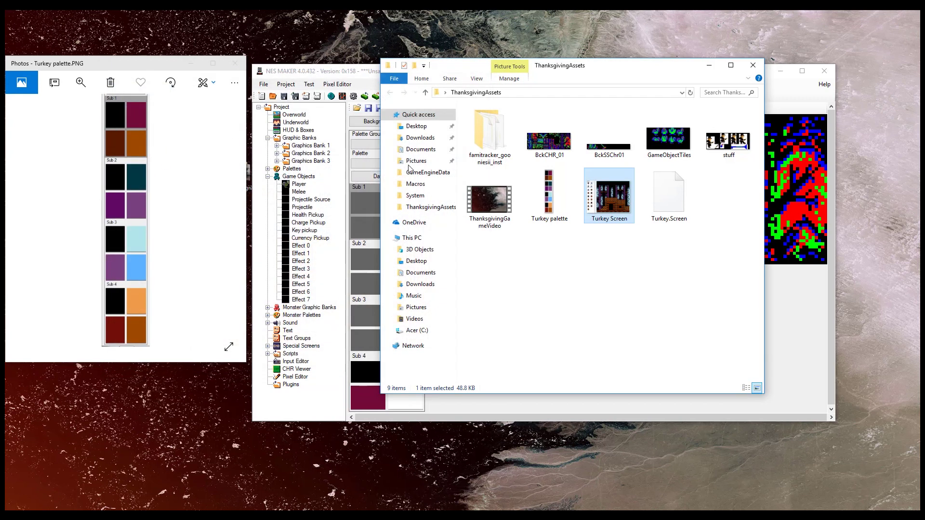
Set the Sub 1 background palette colours in the Pixel Editor to 0F, 06, 08 and 17
{"action": "left_click", "coordinate": [344, 77]}
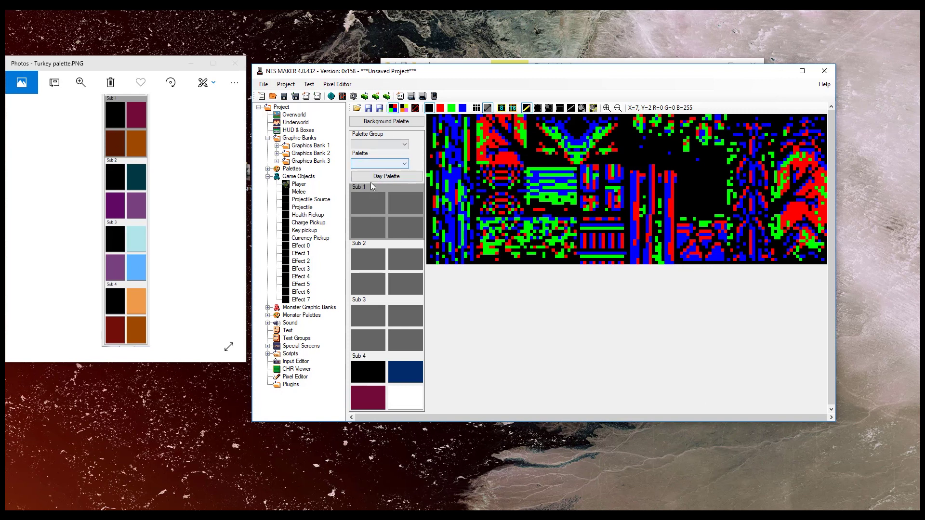
{"action": "left_click", "coordinate": [368, 204]}
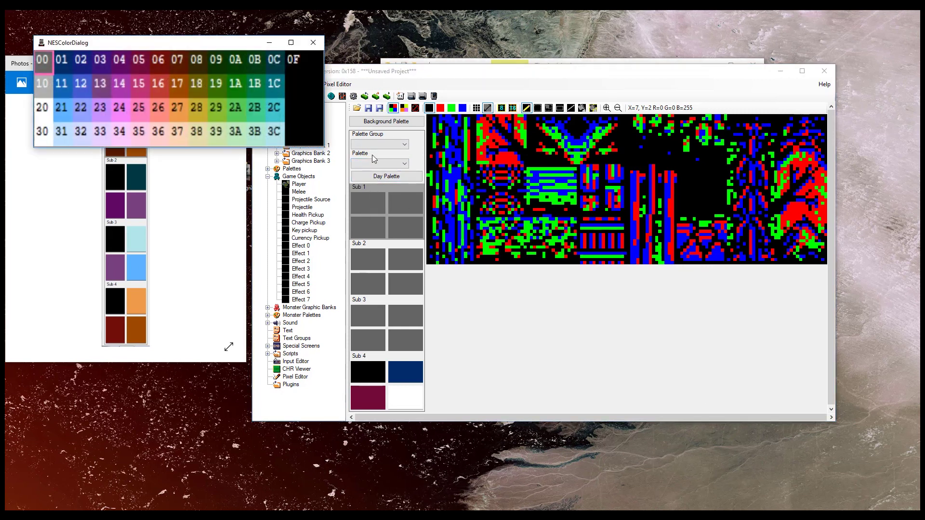
{"action": "left_click", "coordinate": [291, 60]}
{"action": "left_click", "coordinate": [397, 204]}
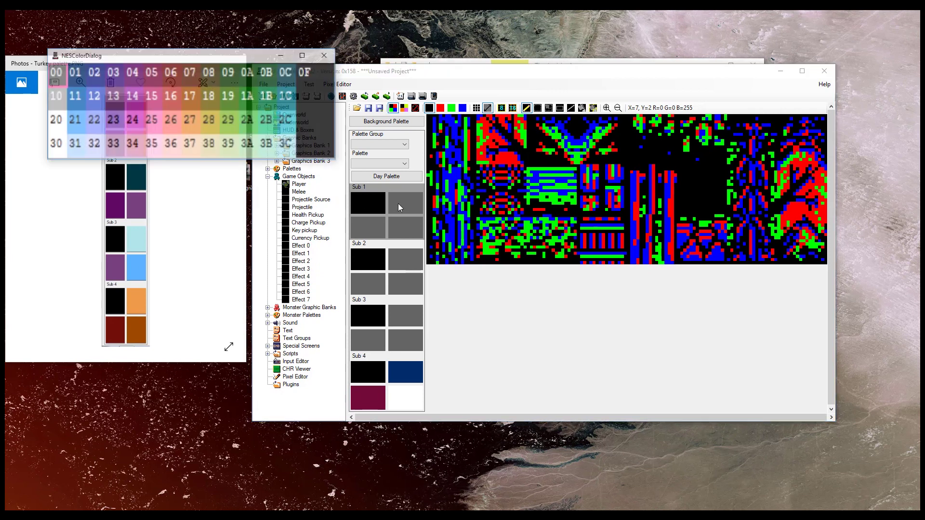
{"action": "left_click", "coordinate": [163, 77]}
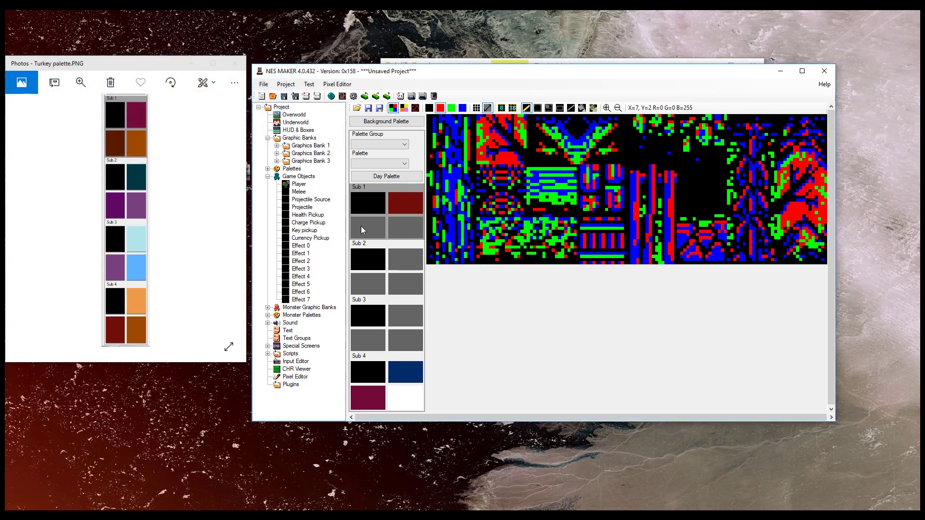
{"action": "left_click", "coordinate": [363, 229]}
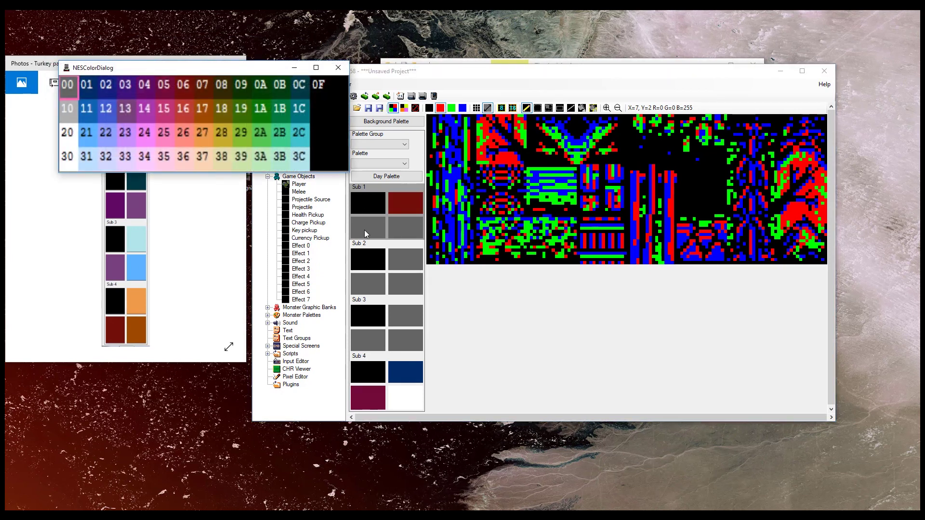
{"action": "left_click", "coordinate": [225, 93]}
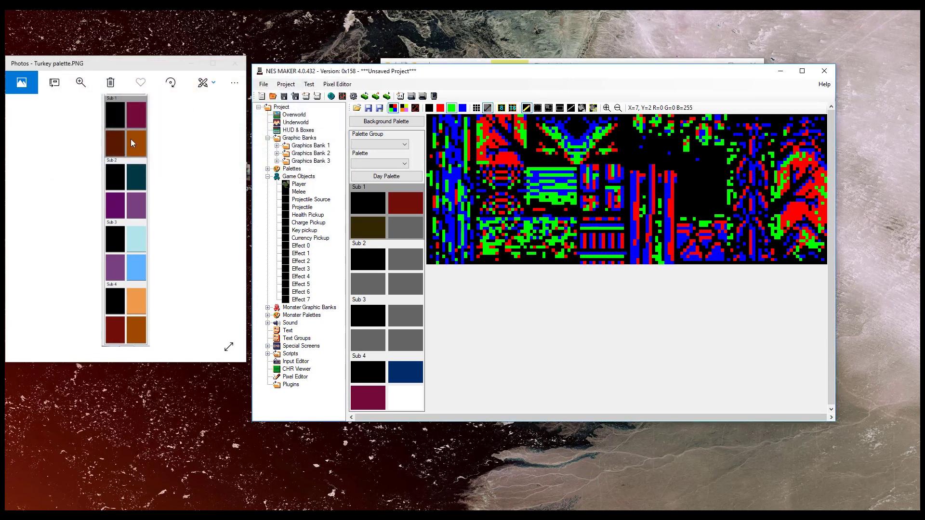
{"action": "left_click", "coordinate": [397, 230]}
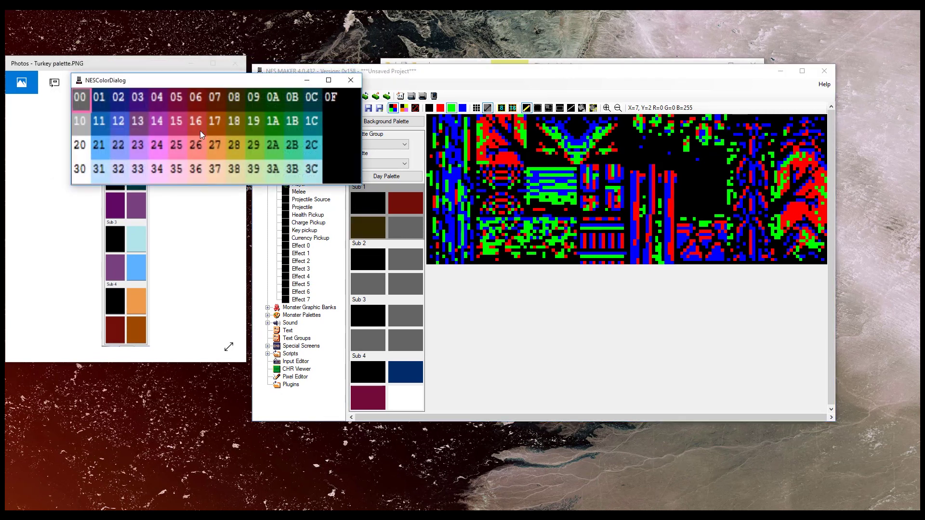
{"action": "left_click", "coordinate": [212, 129]}
Try colours 0C and 01 in the second slot of Sub 2
{"action": "left_click", "coordinate": [391, 262]}
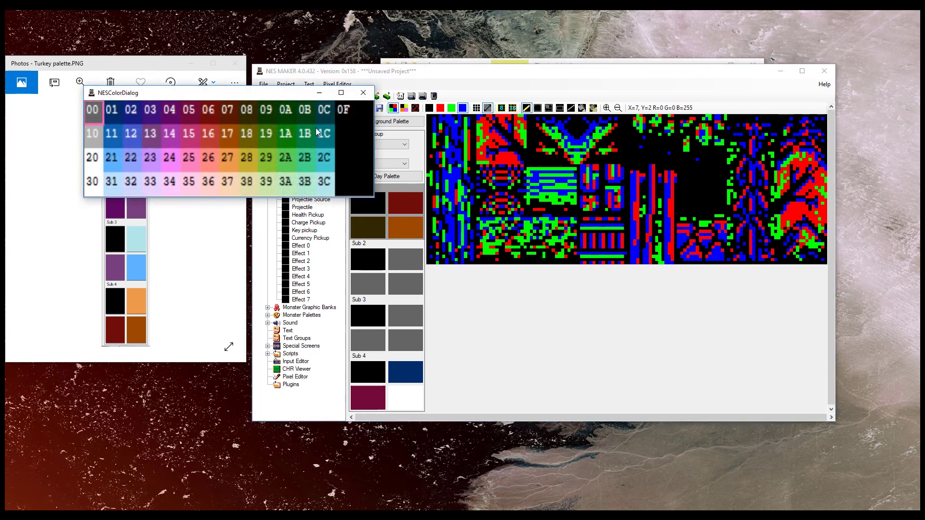
{"action": "left_click", "coordinate": [326, 118]}
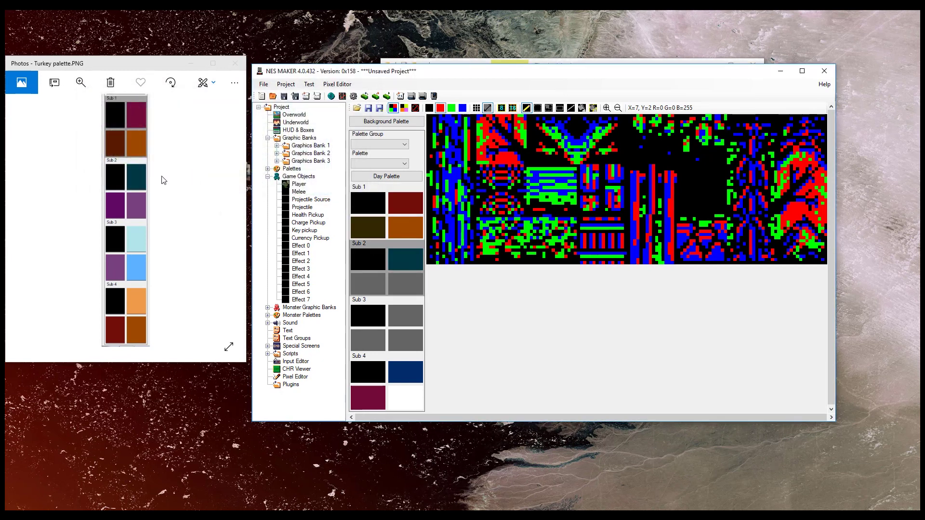
{"action": "left_click", "coordinate": [415, 264]}
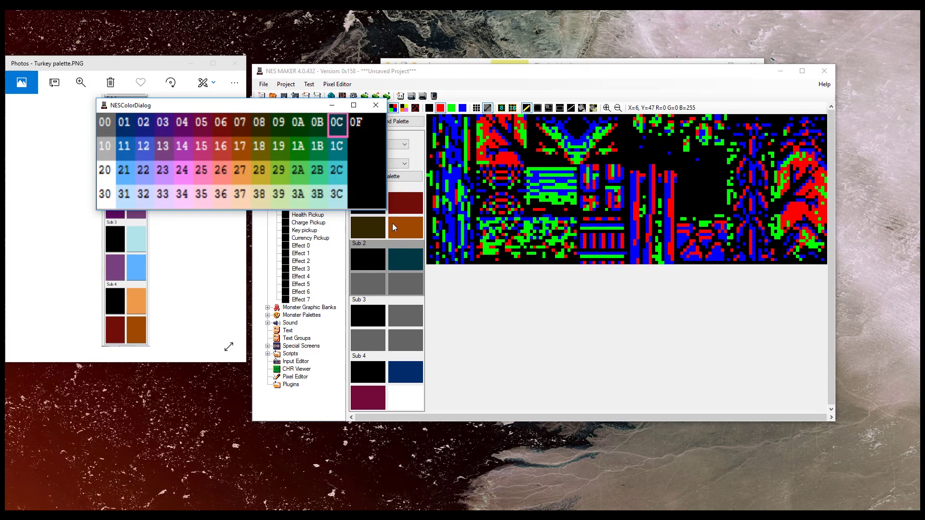
{"action": "left_click", "coordinate": [132, 126]}
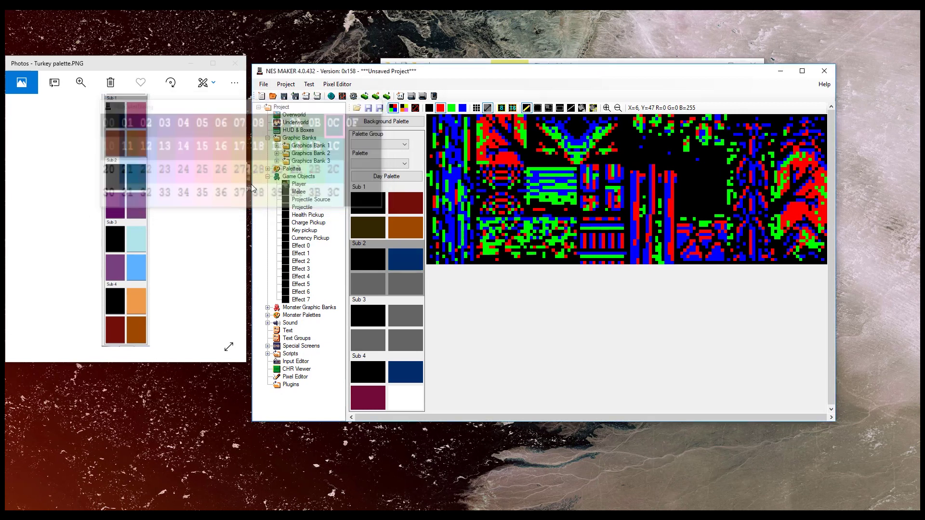
Set the three remaining Sub 2 colours after black to 0C, 04 and 13
{"action": "left_click", "coordinate": [406, 257]}
{"action": "left_click", "coordinate": [345, 136]}
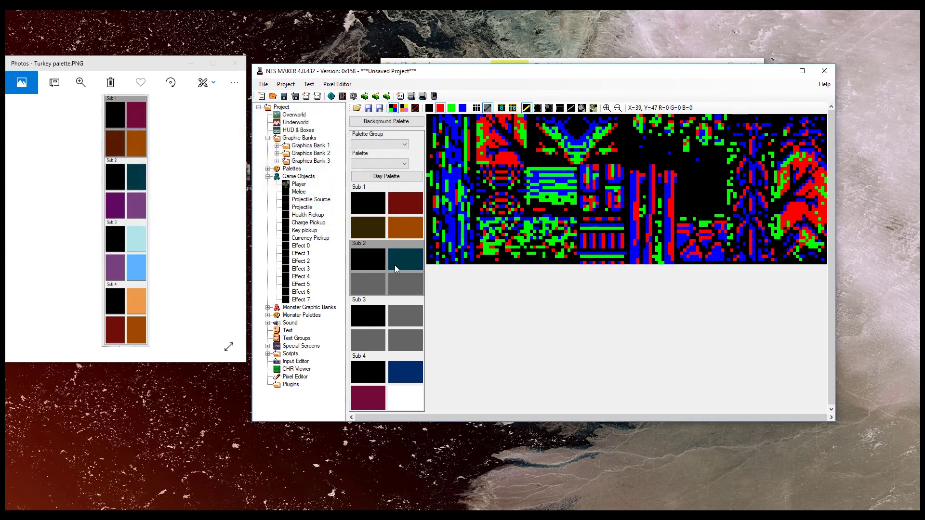
{"action": "left_click", "coordinate": [363, 282]}
{"action": "left_click", "coordinate": [197, 150]}
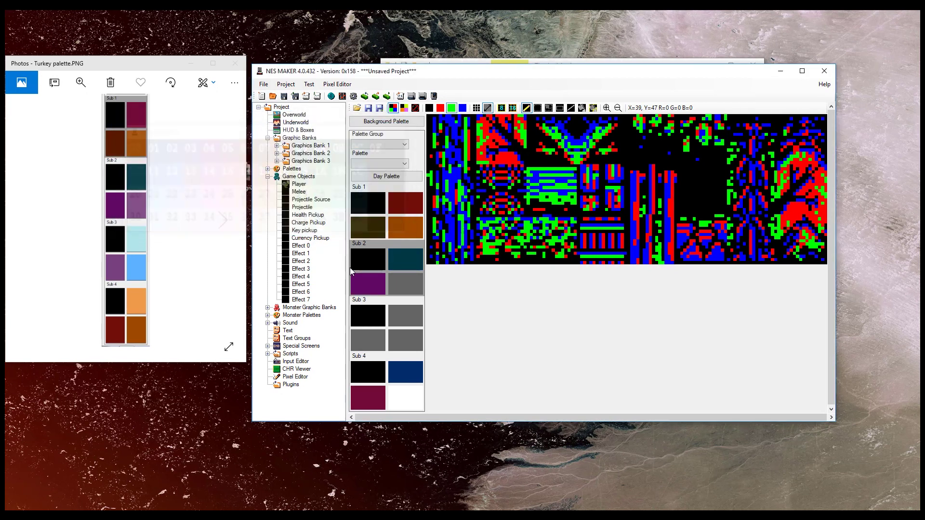
{"action": "left_click", "coordinate": [404, 287]}
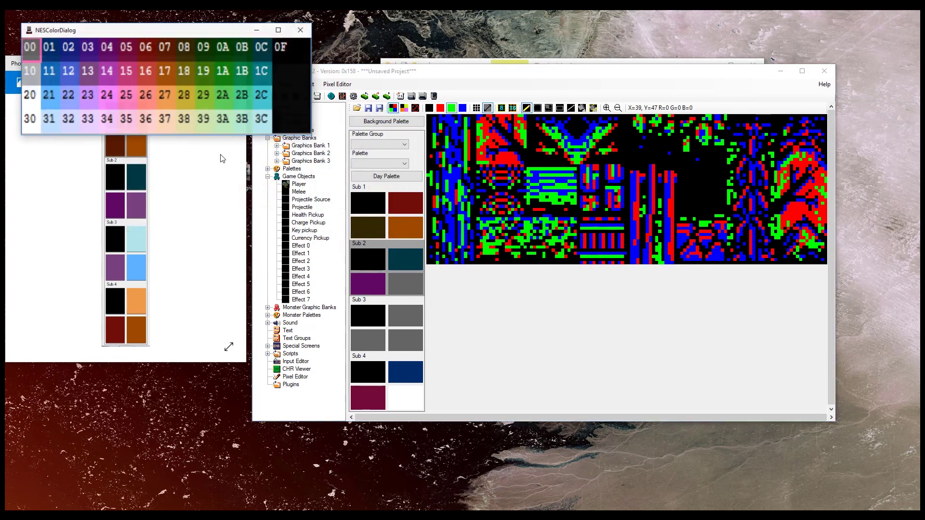
{"action": "left_click", "coordinate": [89, 79]}
Set the three Sub 3 colours after black to 31, 13 and 21
{"action": "left_click", "coordinate": [406, 315]}
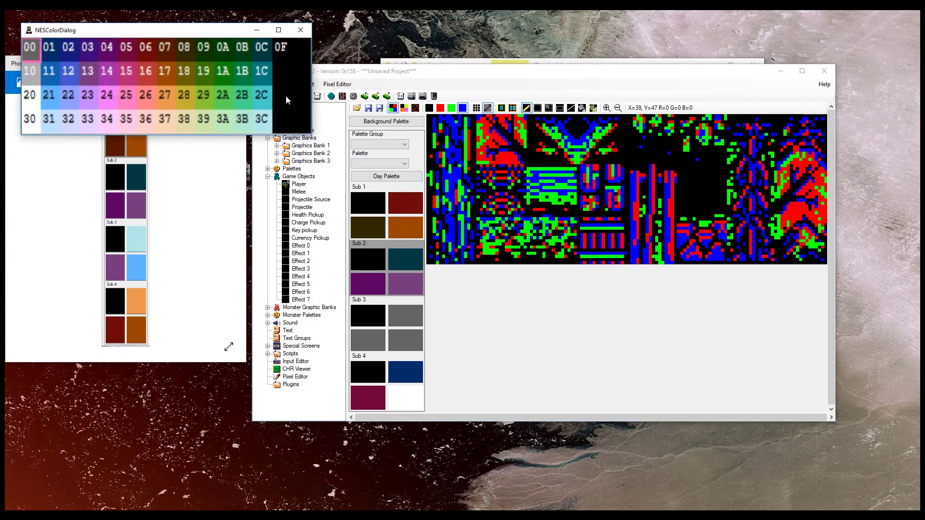
{"action": "left_click", "coordinate": [47, 125]}
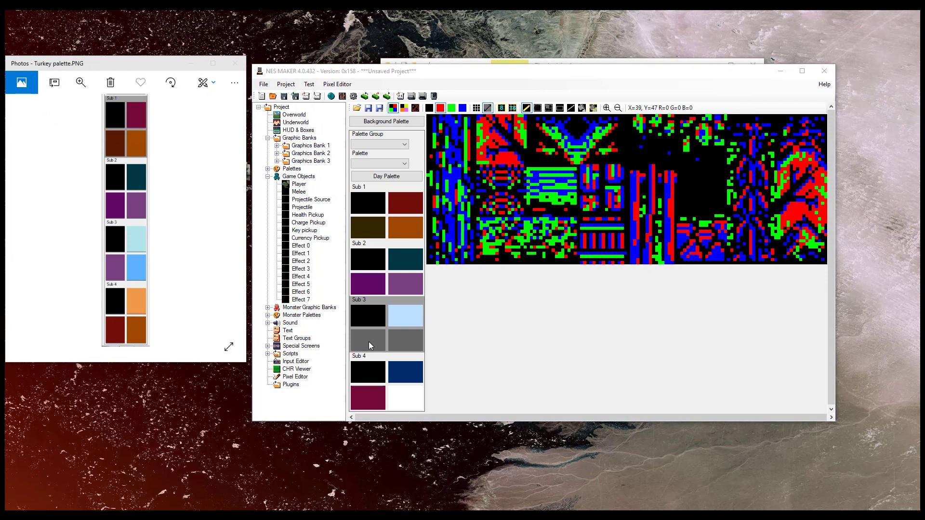
{"action": "left_click", "coordinate": [369, 342]}
{"action": "left_click", "coordinate": [97, 86]}
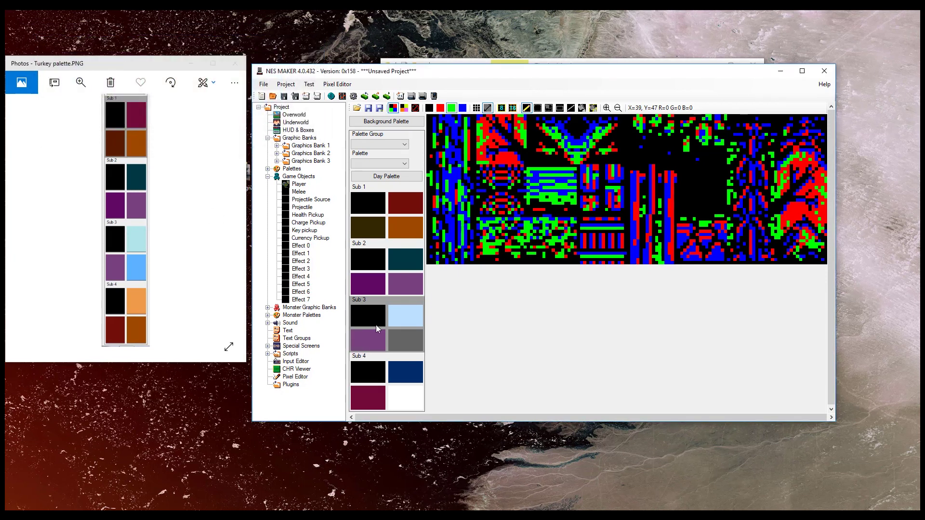
{"action": "left_click", "coordinate": [412, 346]}
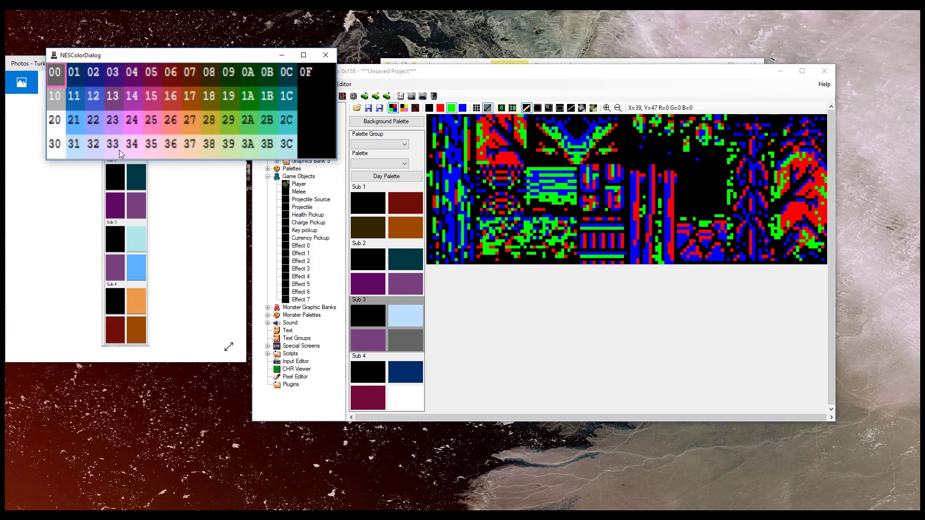
{"action": "left_click", "coordinate": [67, 124]}
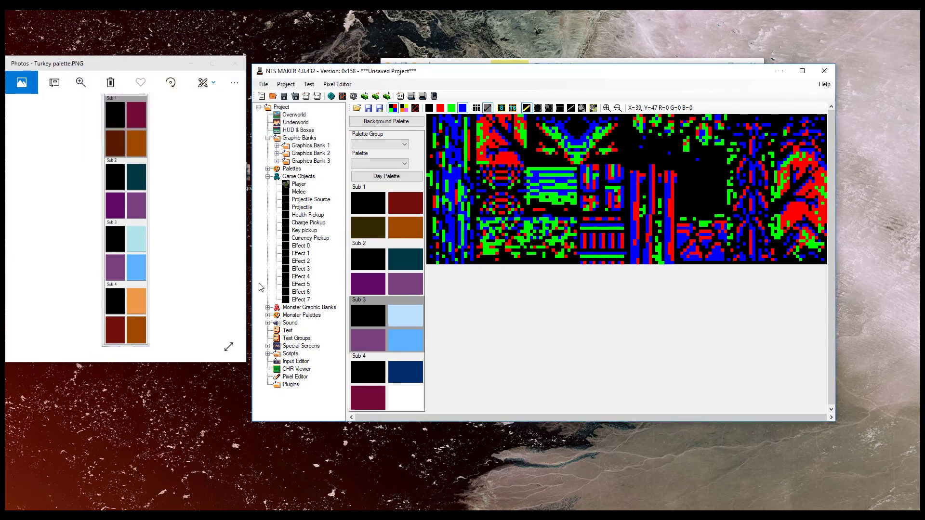
Set the three Sub 4 colours after black to 27, 06 and 17
{"action": "left_click", "coordinate": [398, 371]}
{"action": "left_click", "coordinate": [200, 131]}
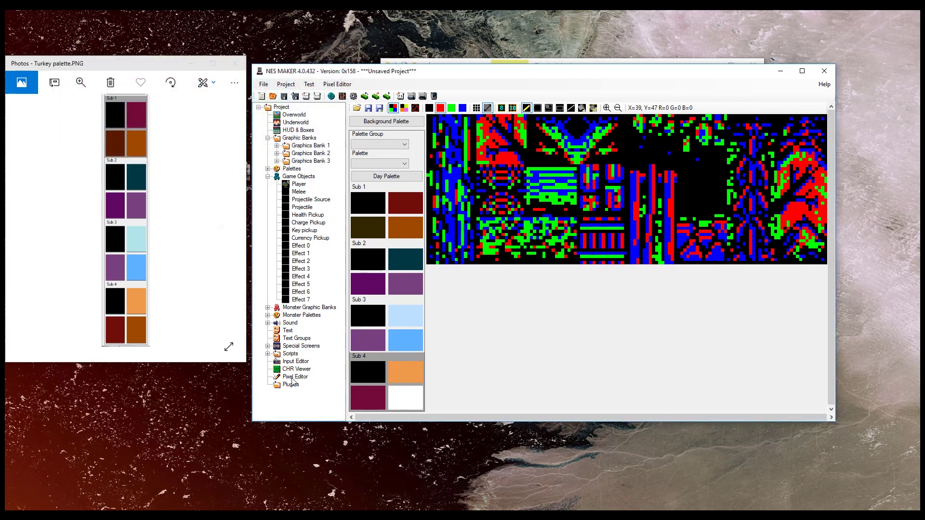
{"action": "left_click", "coordinate": [372, 402]}
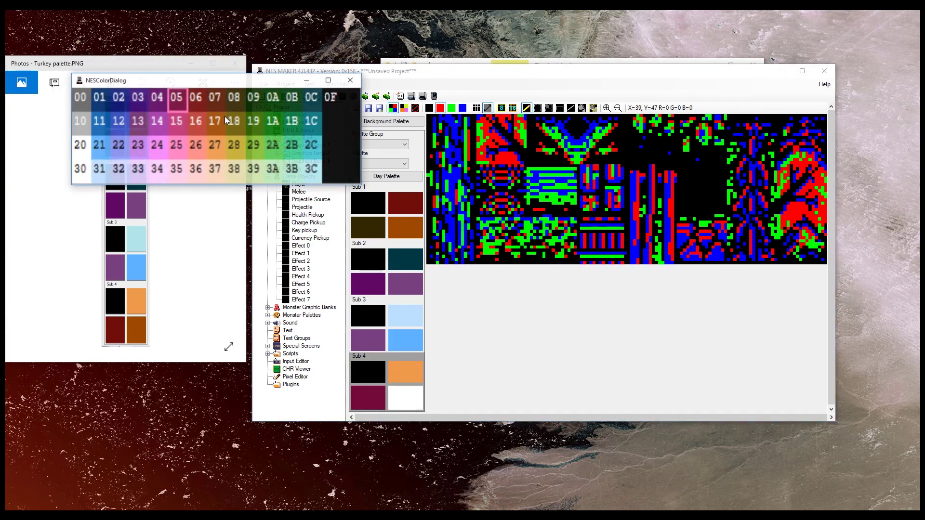
{"action": "left_click", "coordinate": [201, 97]}
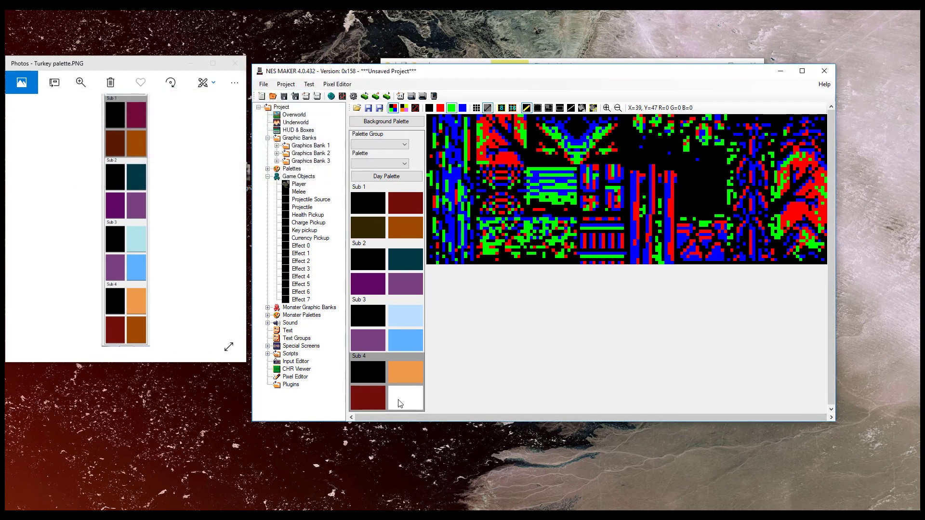
{"action": "left_click", "coordinate": [397, 398]}
{"action": "left_click", "coordinate": [235, 137]}
Display the tileset in palette colours and preview it with Sub 2, Sub 3, Sub 4 and Sub 1
{"action": "left_click", "coordinate": [403, 107]}
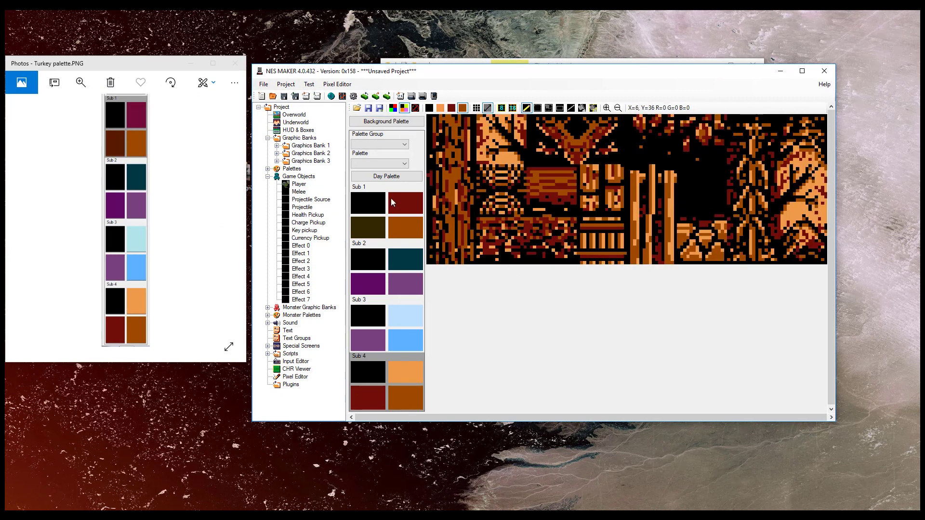
{"action": "left_click", "coordinate": [362, 286]}
{"action": "left_click", "coordinate": [371, 340]}
{"action": "left_click", "coordinate": [378, 385]}
{"action": "left_click", "coordinate": [365, 208]}
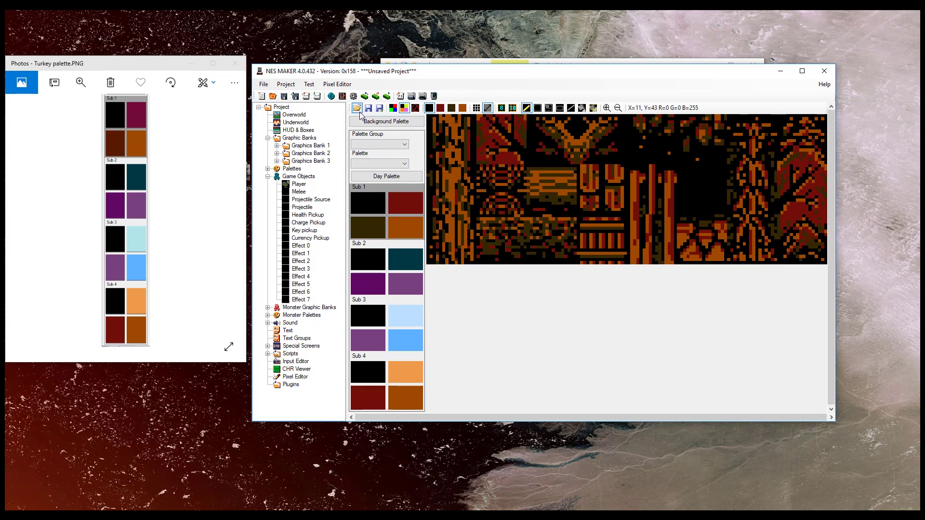
Save the tileset over the BckCHR_00 bitmap in the Thanks18 GraphicAssets folder
{"action": "left_click", "coordinate": [376, 110]}
{"action": "left_click", "coordinate": [364, 139]}
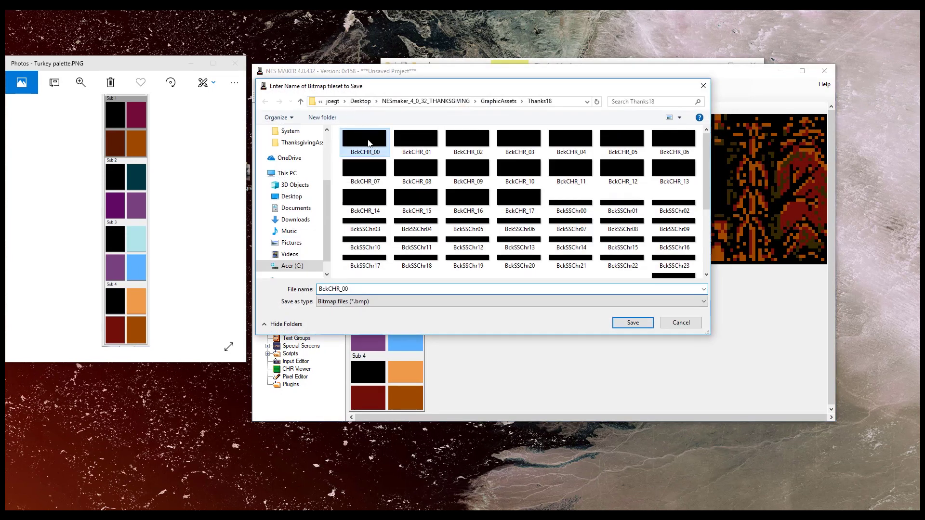
{"action": "left_click", "coordinate": [640, 324]}
{"action": "left_click", "coordinate": [488, 265]}
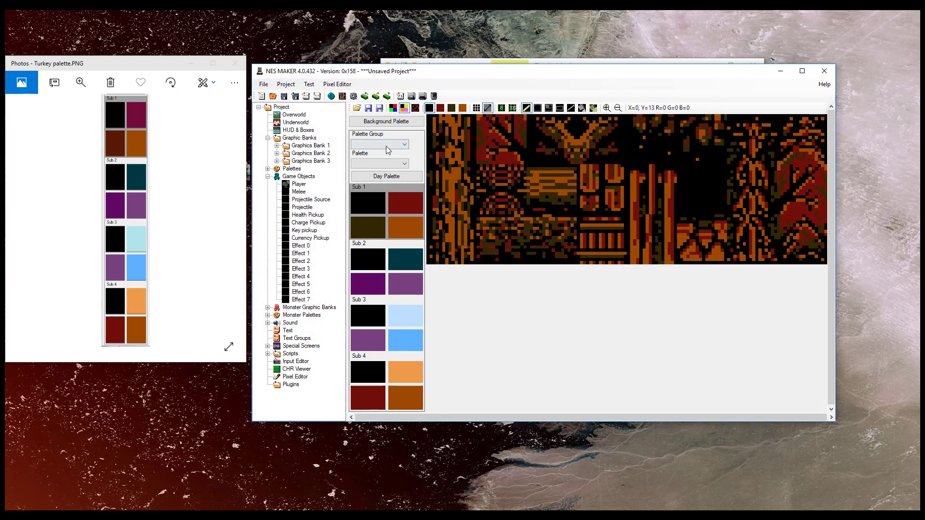
Open the Assets of Graphics Bank 1 and preview several tiles of Tileset00
{"action": "left_click", "coordinate": [276, 145]}
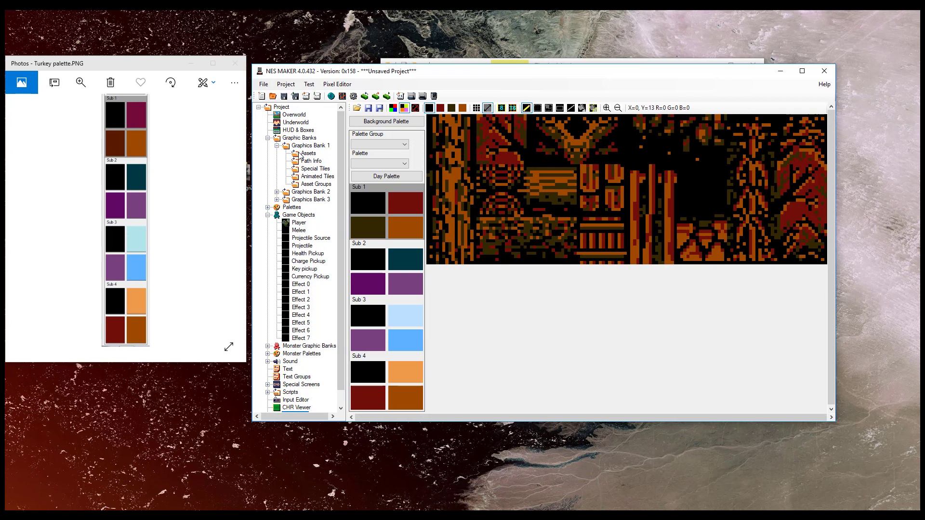
{"action": "left_click", "coordinate": [302, 155]}
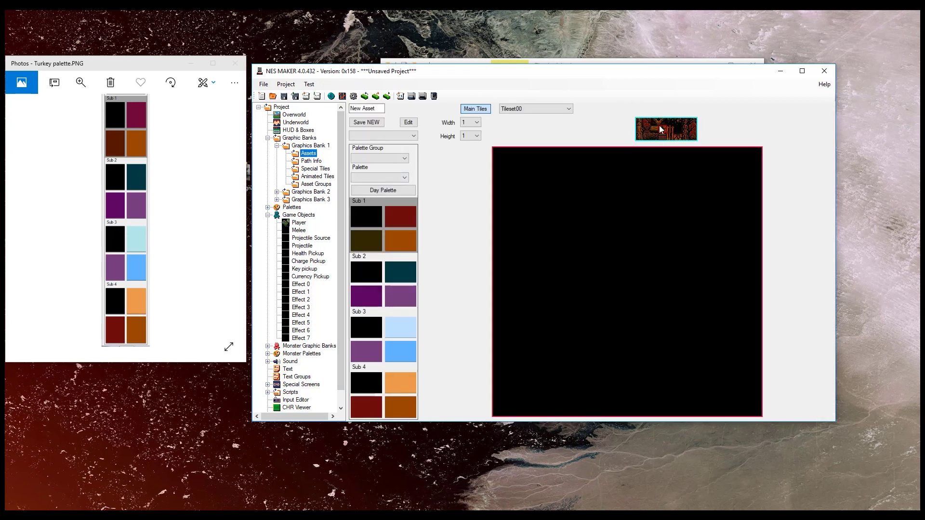
{"action": "left_click", "coordinate": [661, 129]}
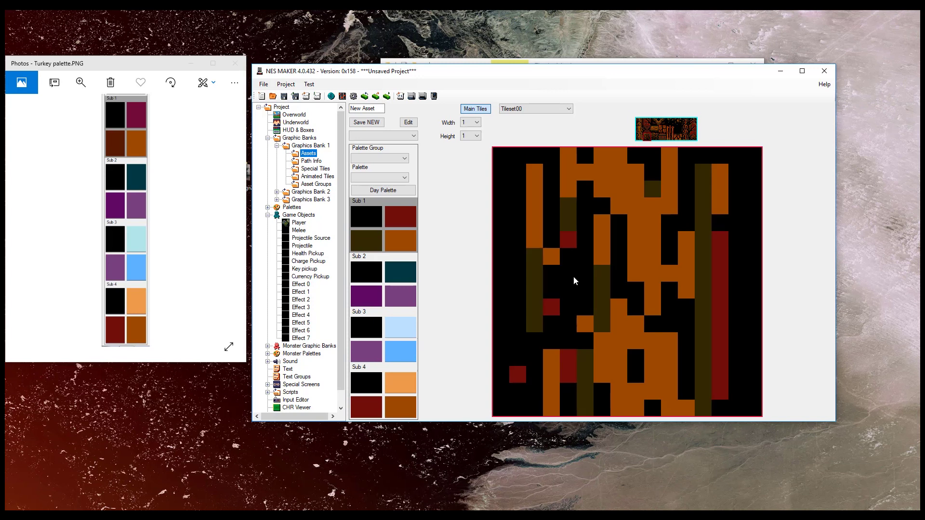
{"action": "left_click", "coordinate": [639, 125]}
{"action": "left_click", "coordinate": [677, 131]}
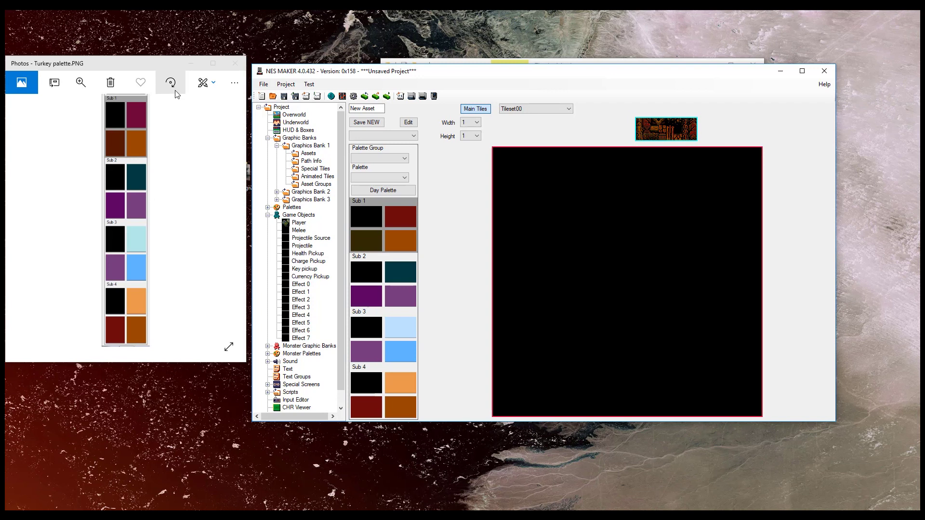
Replace the Turkey palette image with the Turkey Screen image from the desktop folder ThanksgivingAssets, close the folder and place the image beside the editor
{"action": "left_click", "coordinate": [235, 63]}
{"action": "double_click", "coordinate": [242, 173]}
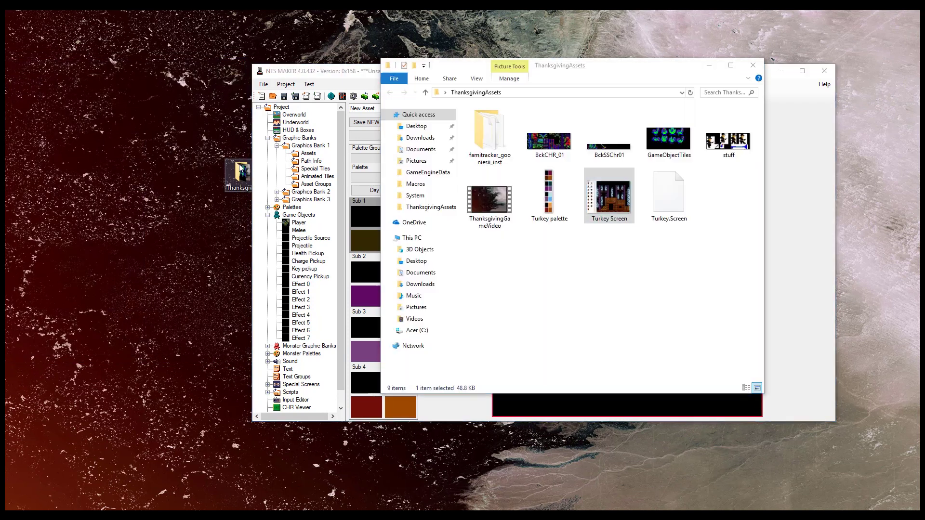
{"action": "double_click", "coordinate": [613, 211]}
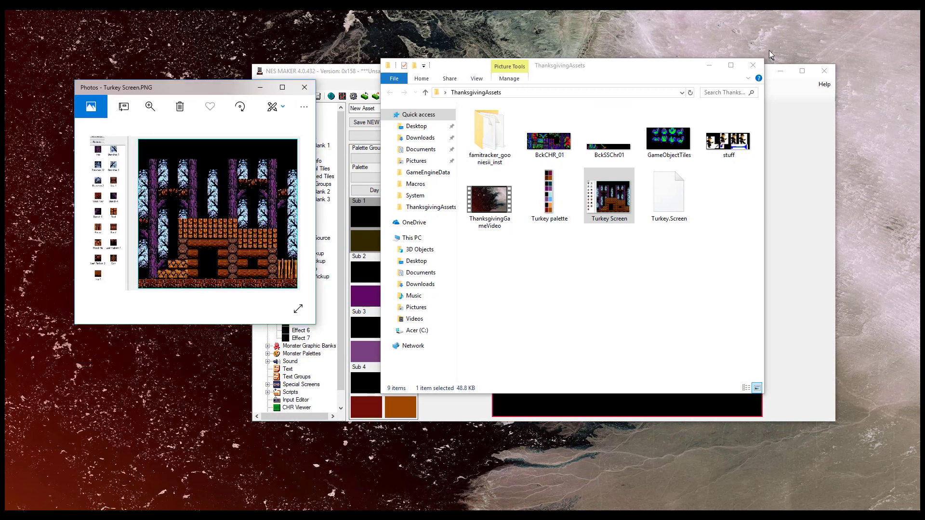
{"action": "left_click", "coordinate": [753, 65]}
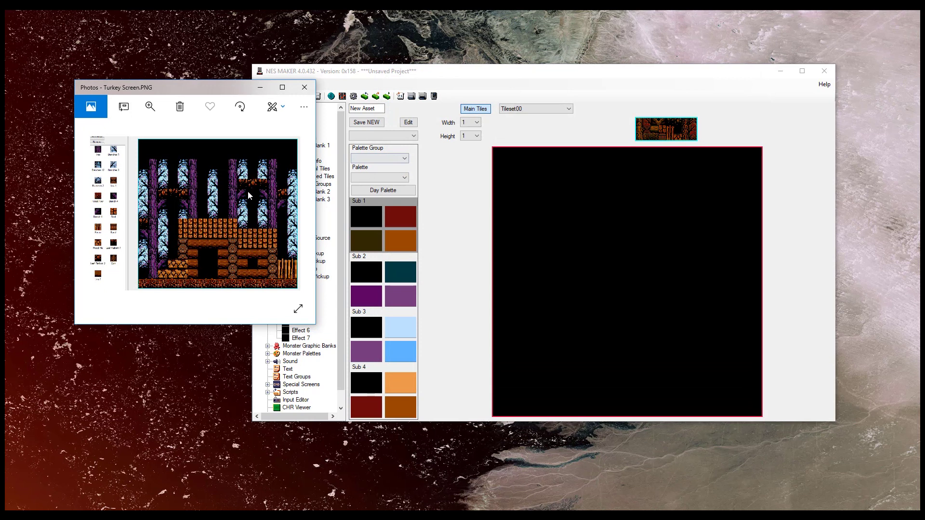
{"action": "left_click_drag", "start_coordinate": [236, 88], "coordinate": [204, 97]}
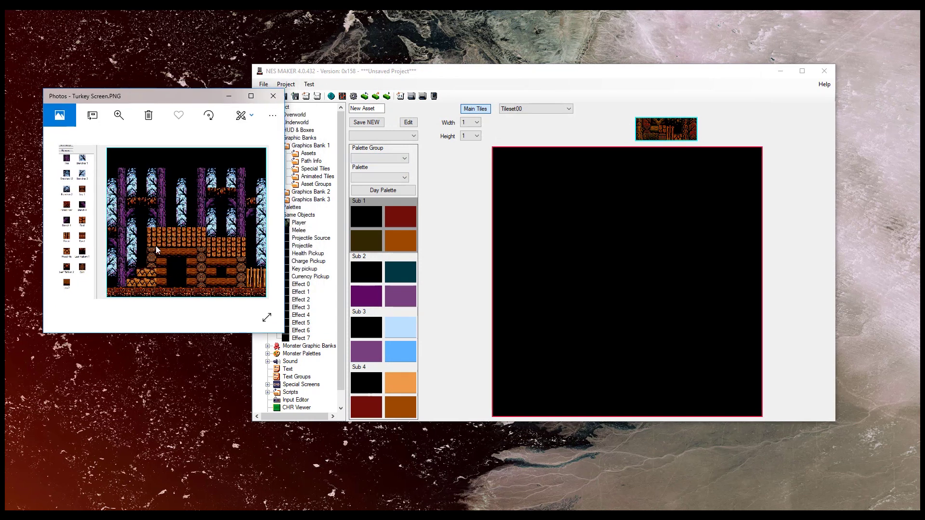
Create a new asset named logs from the horizontal log tile, using Sub 1 colours and 1 - Solid
{"action": "left_click", "coordinate": [652, 129]}
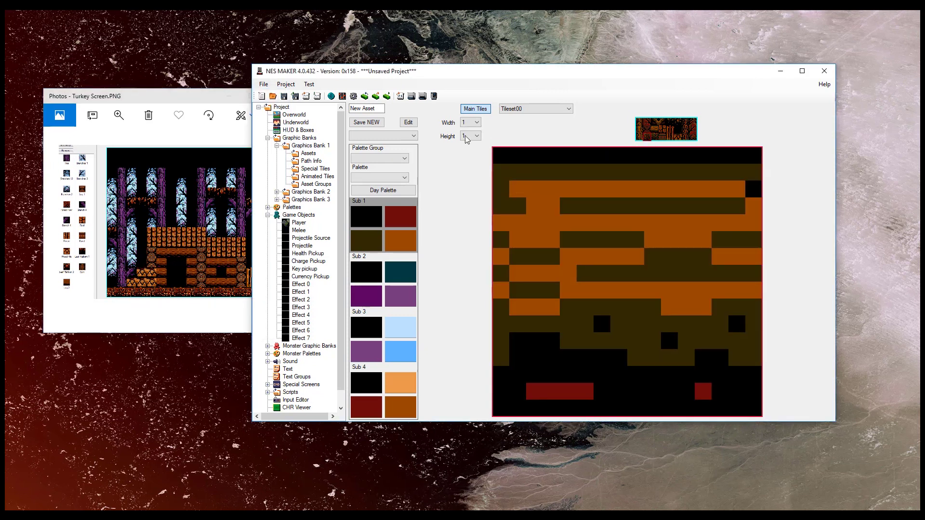
{"action": "left_click", "coordinate": [366, 381]}
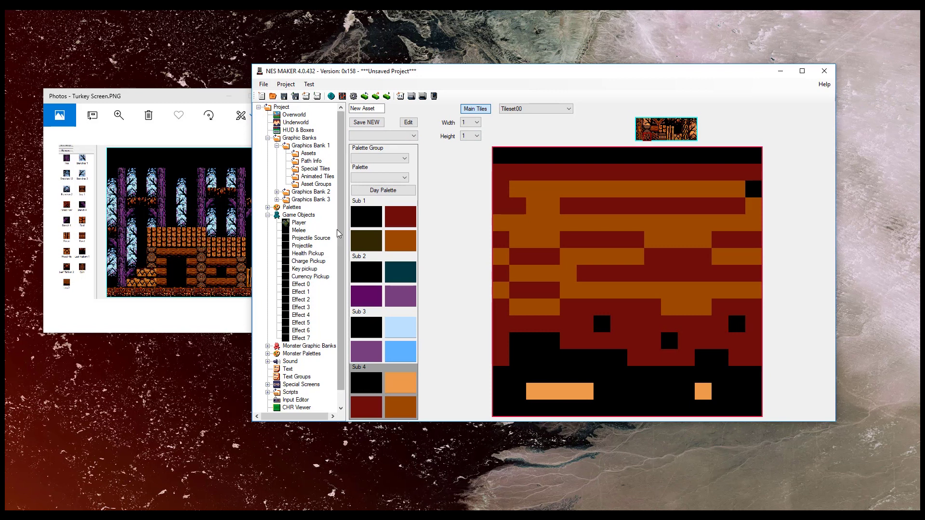
{"action": "left_click", "coordinate": [397, 203]}
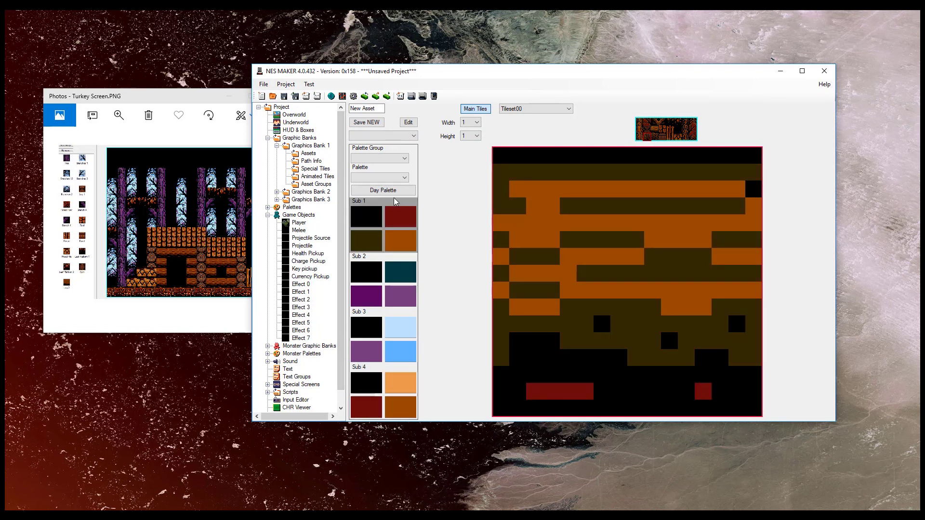
{"action": "left_click", "coordinate": [405, 136]}
{"action": "left_click", "coordinate": [381, 143]}
{"action": "left_click_drag", "start_coordinate": [383, 108], "coordinate": [253, 115]}
{"action": "type", "text": "logs"}
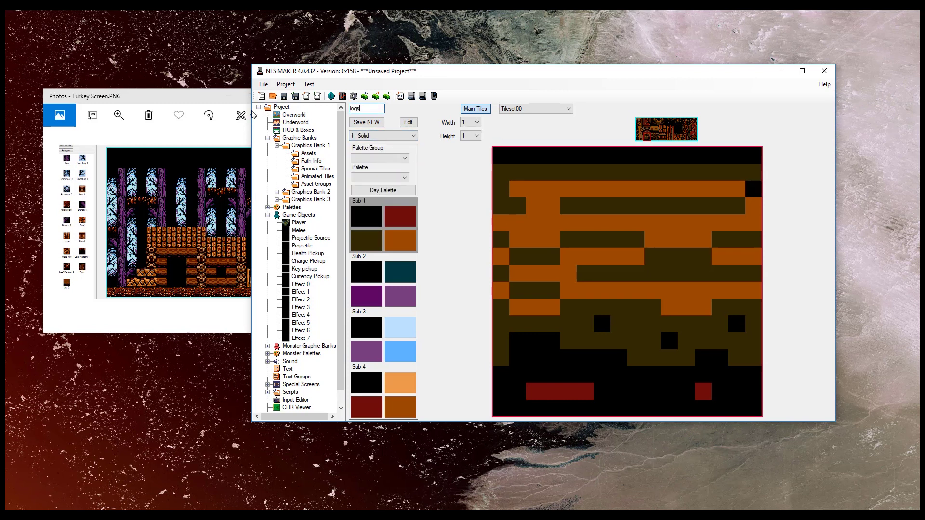
{"action": "left_click", "coordinate": [368, 123]}
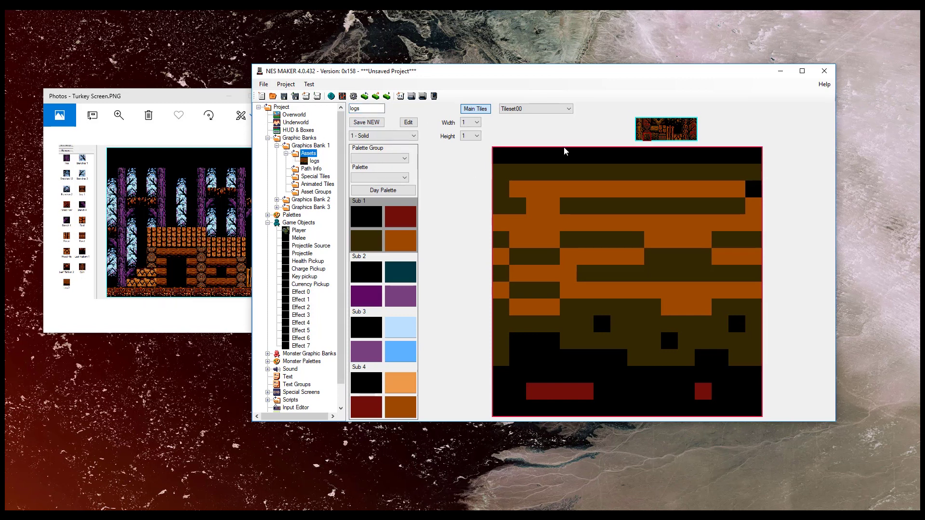
Create a new asset named roof from the shingle tile, using Sub 4 colours and 1 - Solid
{"action": "left_click", "coordinate": [661, 129]}
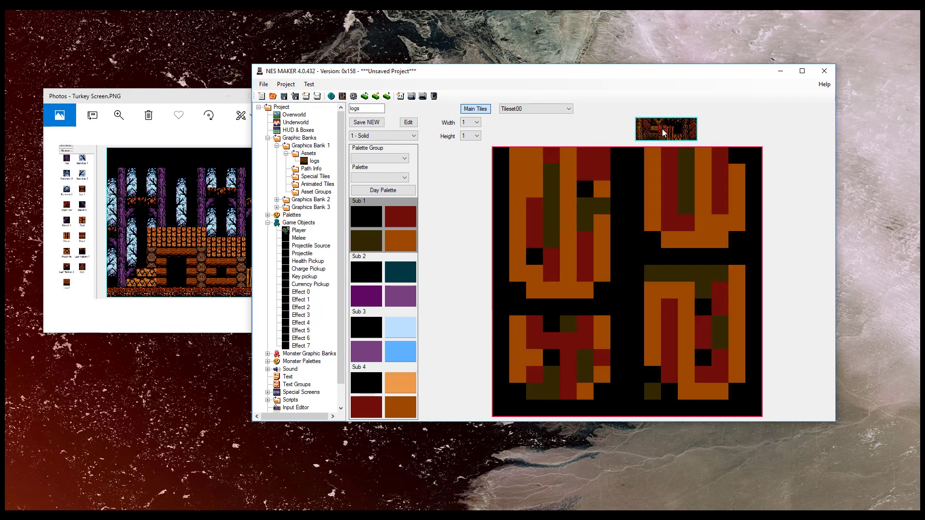
{"action": "left_click", "coordinate": [371, 385]}
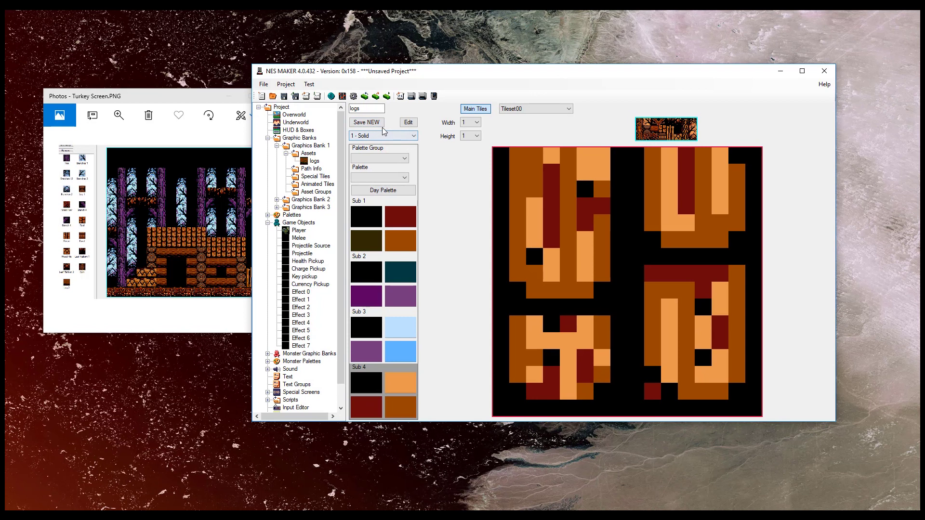
{"action": "double_click", "coordinate": [355, 109]}
{"action": "type", "text": "roof"}
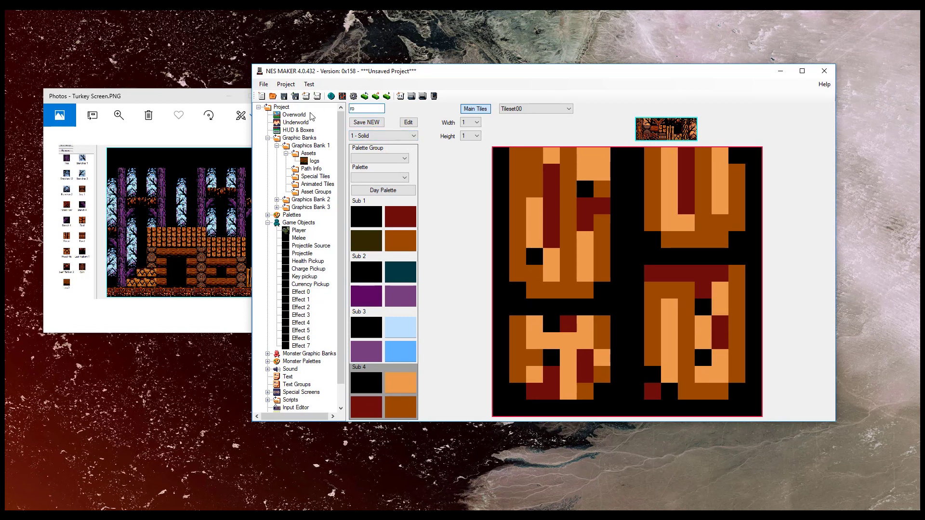
{"action": "left_click", "coordinate": [367, 122]}
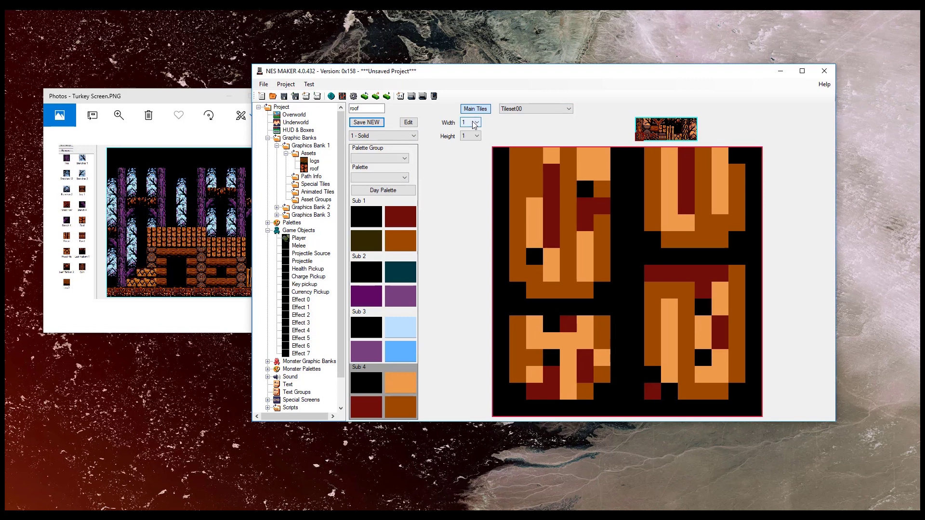
Set the asset height to 2 and fill it with the fence top tile above the fence post tile in Sub 4 colours
{"action": "left_click", "coordinate": [474, 136]}
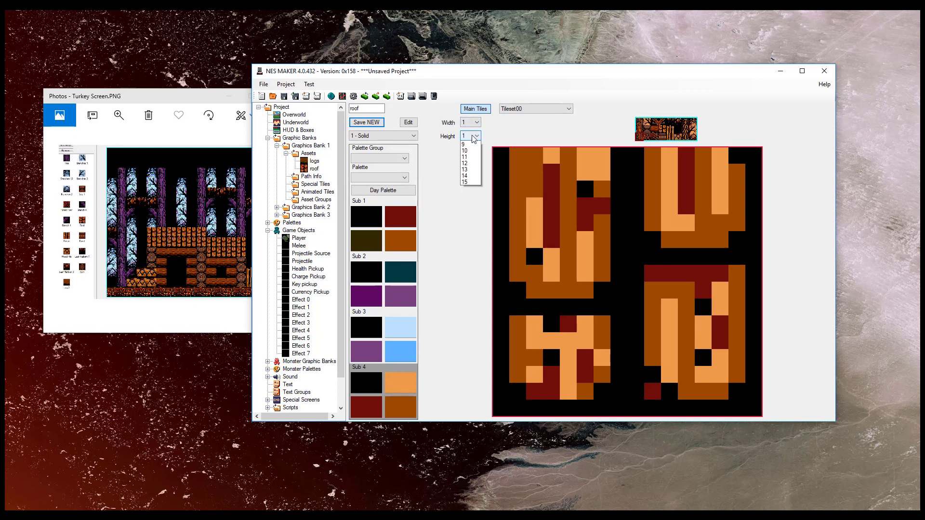
{"action": "left_click", "coordinate": [467, 150]}
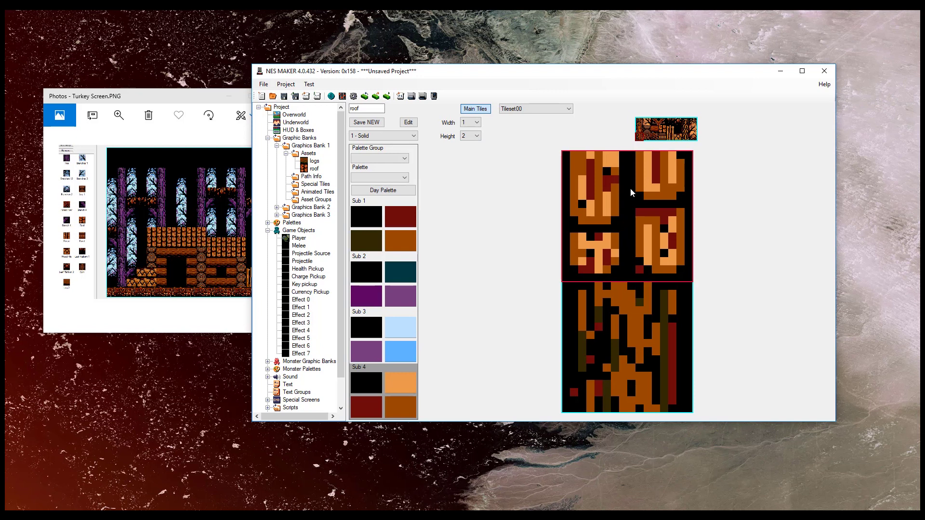
{"action": "left_click", "coordinate": [671, 134]}
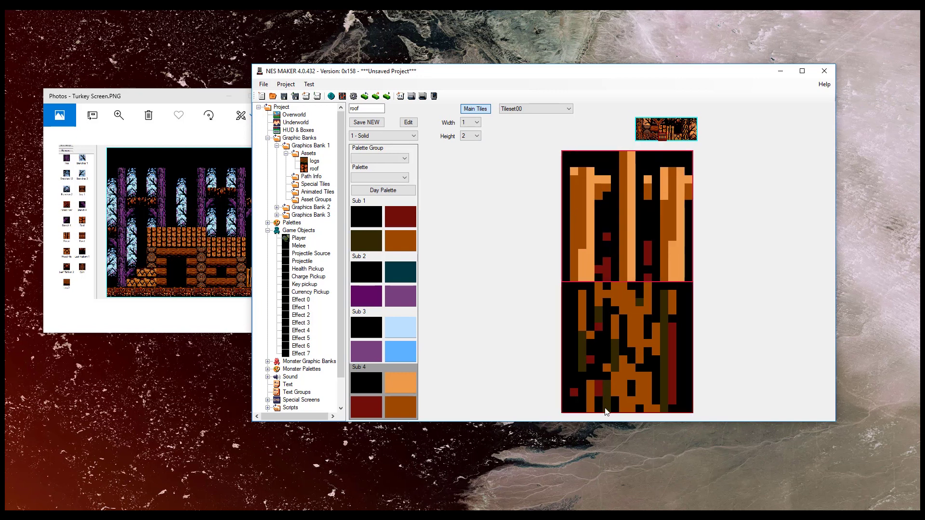
{"action": "left_click", "coordinate": [675, 140]}
{"action": "left_click", "coordinate": [633, 294]}
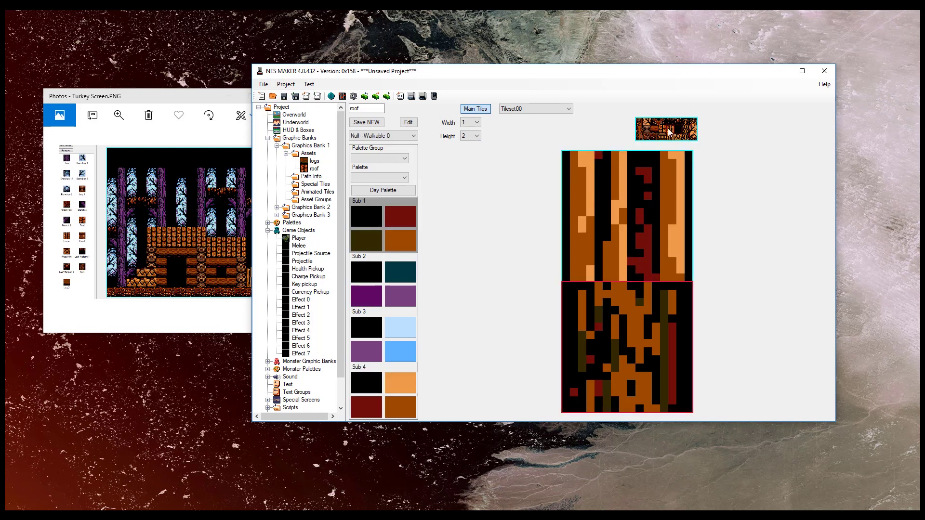
{"action": "left_click", "coordinate": [667, 140]}
{"action": "left_click", "coordinate": [667, 142]}
{"action": "left_click", "coordinate": [654, 181]}
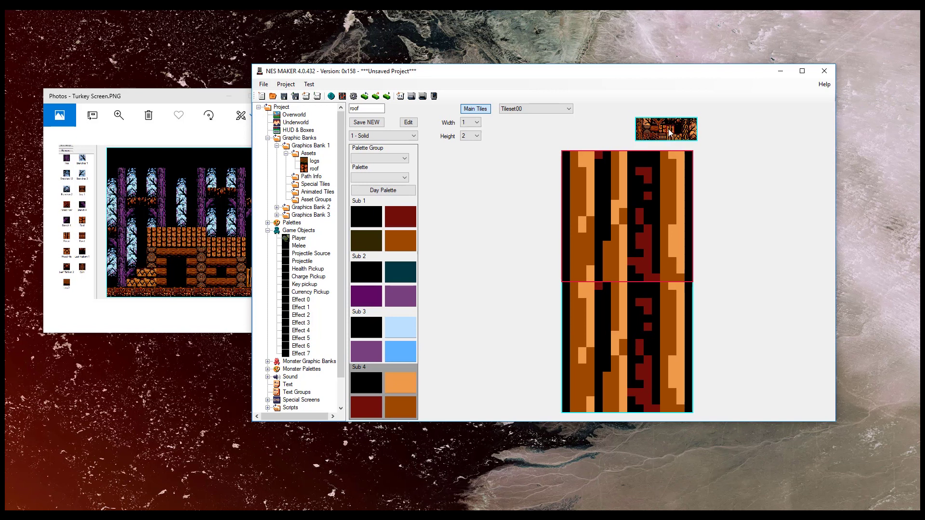
{"action": "left_click", "coordinate": [667, 131]}
Set the upper fence tile to 3 - One Way Platform and save the two-tile asset as fence
{"action": "left_click", "coordinate": [379, 136]}
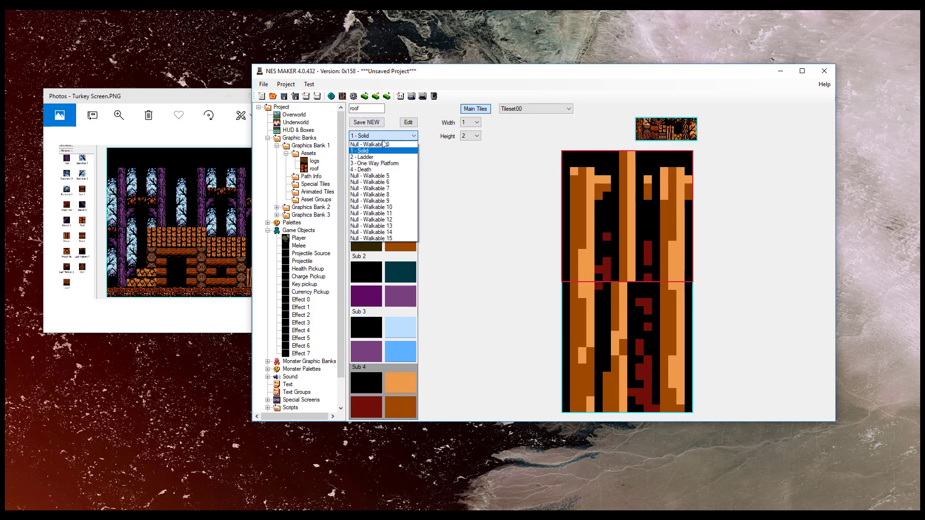
{"action": "left_click", "coordinate": [389, 163]}
{"action": "left_click", "coordinate": [618, 302]}
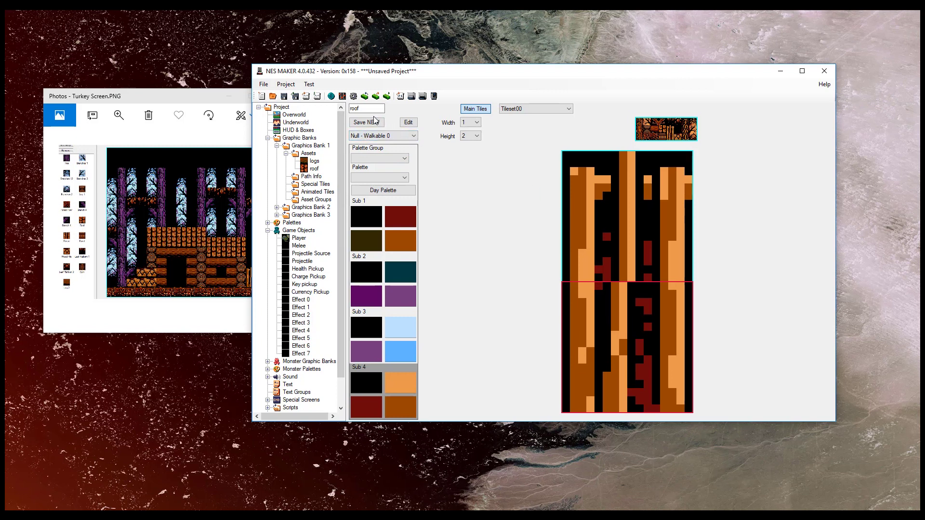
{"action": "left_click_drag", "start_coordinate": [375, 107], "coordinate": [352, 111]}
{"action": "type", "text": "fence"}
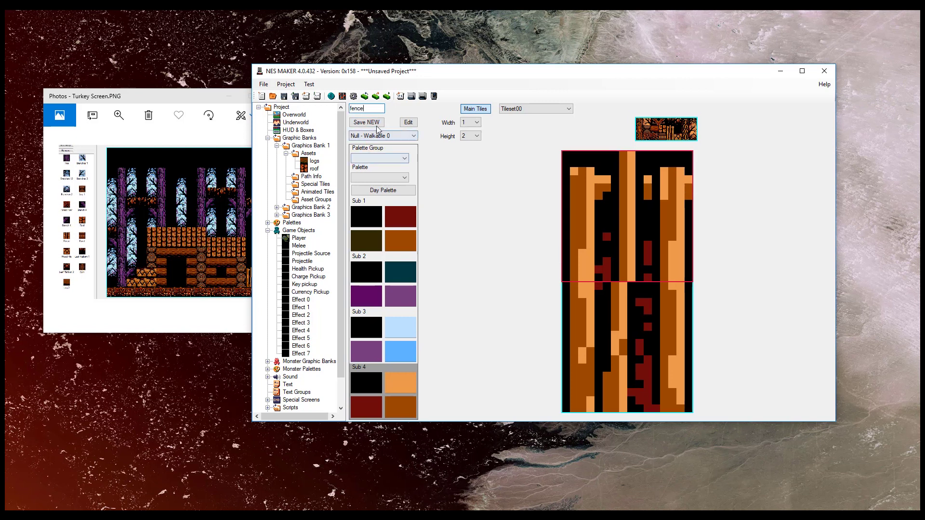
{"action": "left_click", "coordinate": [366, 122]}
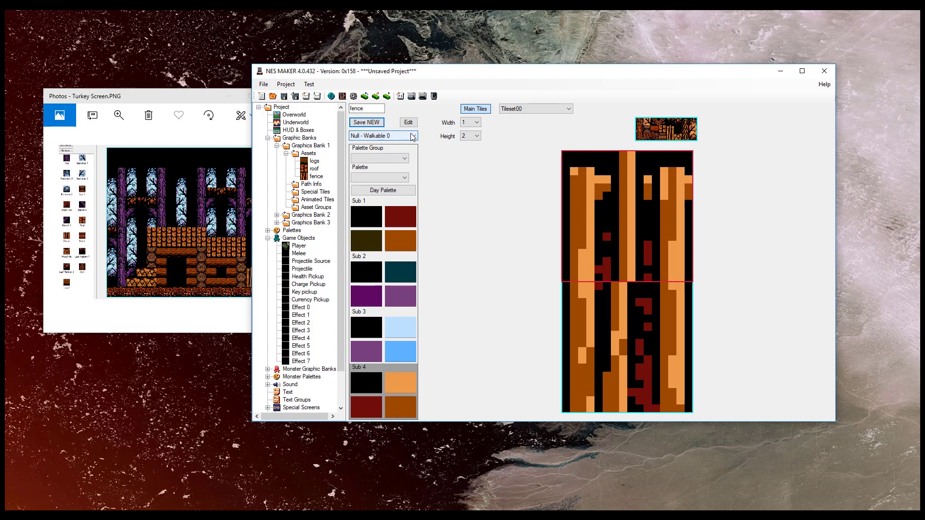
Set the asset height to 3 and fill all three cells with tree trunk tiles in Sub 2 colours
{"action": "left_click", "coordinate": [479, 133]}
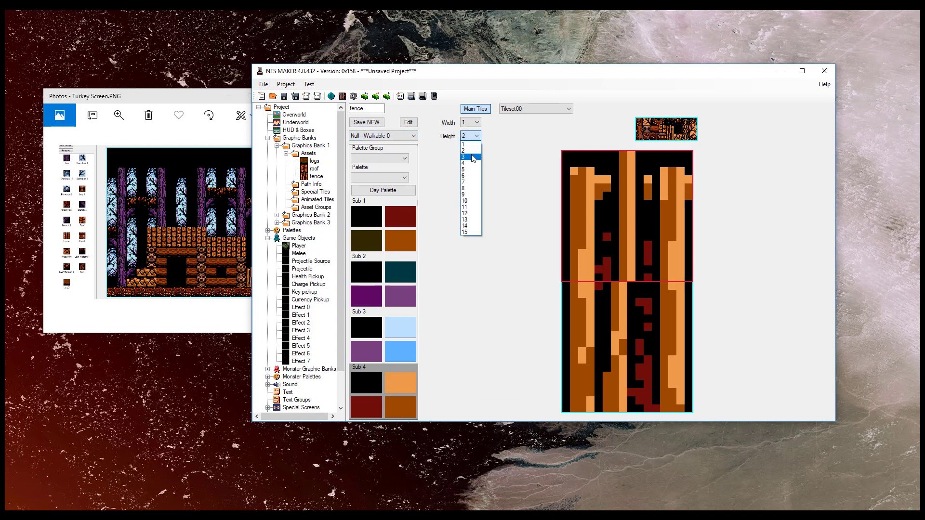
{"action": "left_click", "coordinate": [472, 156]}
{"action": "left_click", "coordinate": [378, 276]}
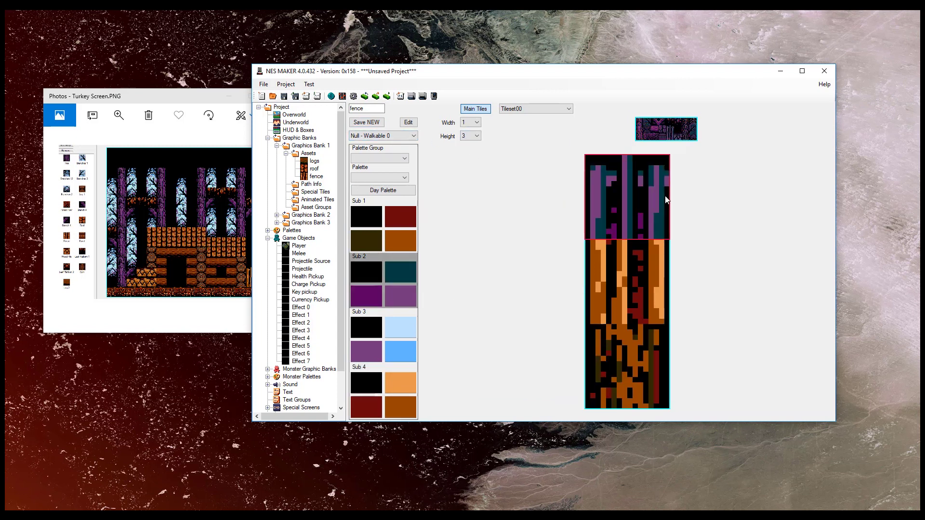
{"action": "left_click", "coordinate": [645, 126]}
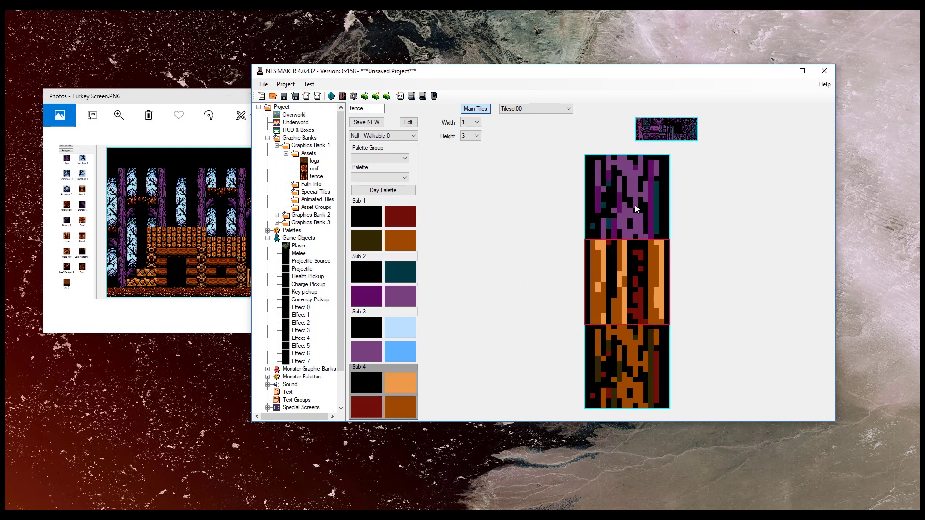
{"action": "left_click", "coordinate": [638, 136]}
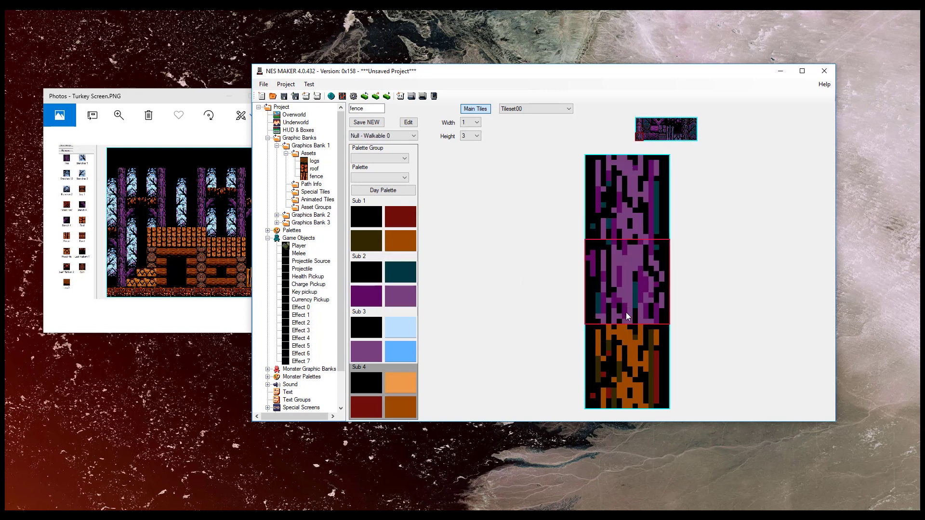
{"action": "left_click", "coordinate": [641, 137]}
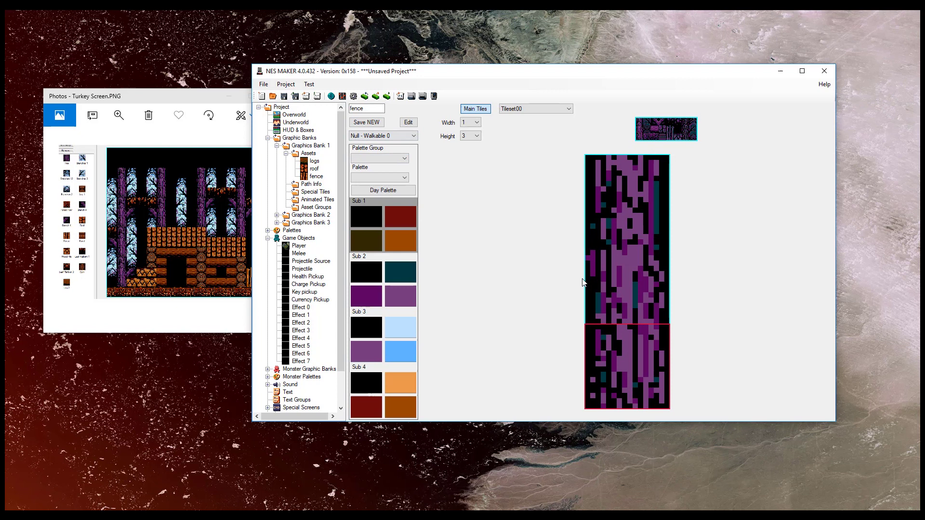
{"action": "left_click", "coordinate": [626, 215]}
Set the top trunk tile to Null - Walkable 0 and save the asset as tree
{"action": "left_click", "coordinate": [391, 136]}
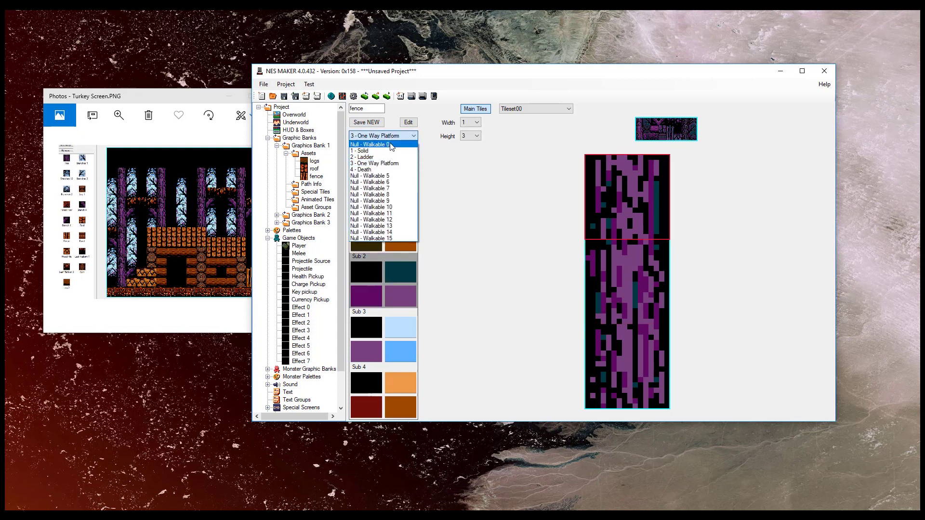
{"action": "left_click", "coordinate": [391, 145]}
{"action": "double_click", "coordinate": [359, 108]}
{"action": "key", "text": "BackSpace"}
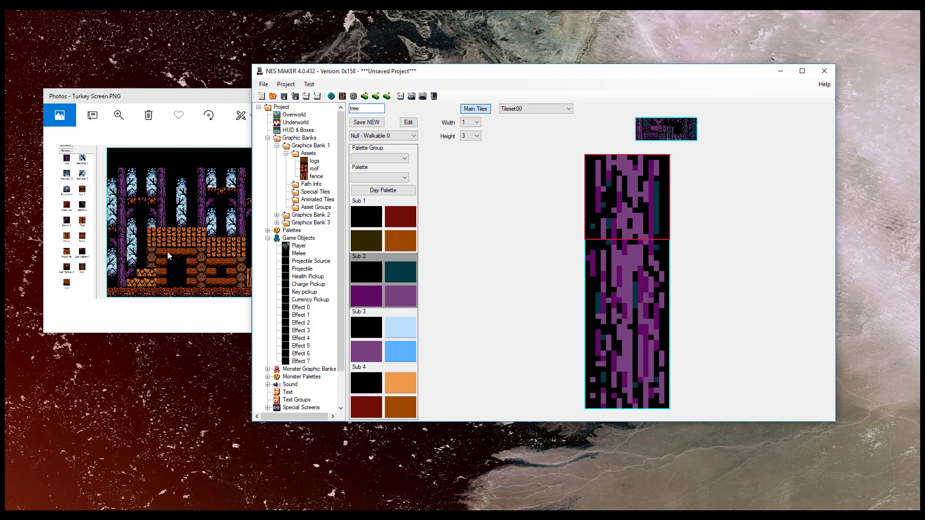
{"action": "left_click", "coordinate": [366, 122]}
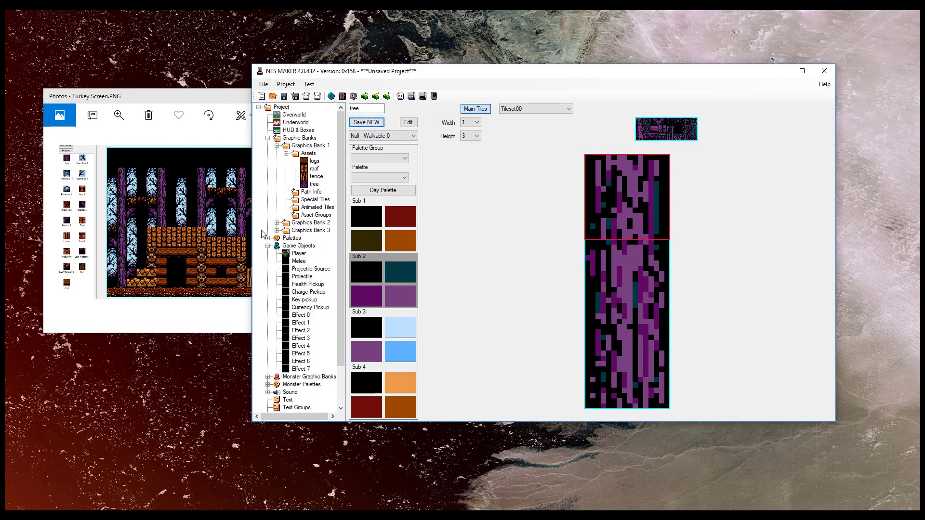
Change the logs asset to Null - Walkable 0, update it, and check the roof asset
{"action": "left_click", "coordinate": [314, 160]}
{"action": "left_click", "coordinate": [383, 135]}
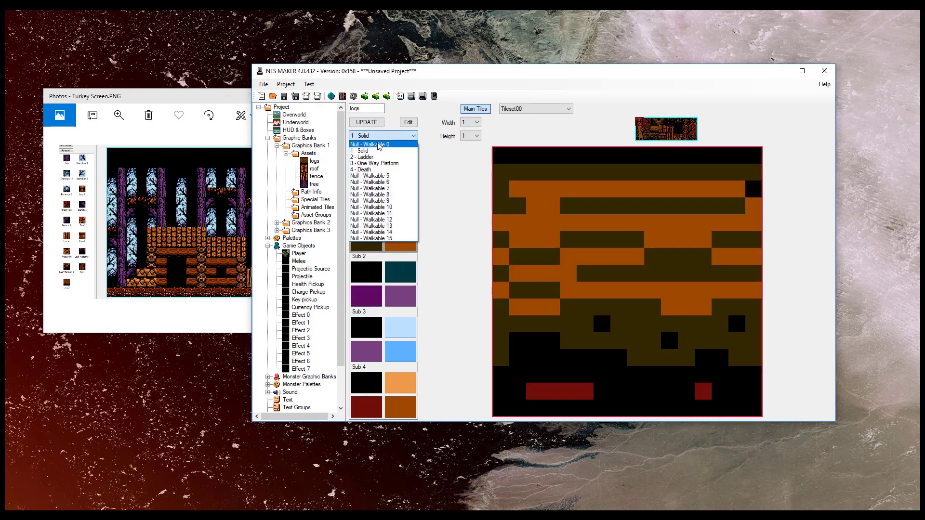
{"action": "left_click", "coordinate": [373, 142]}
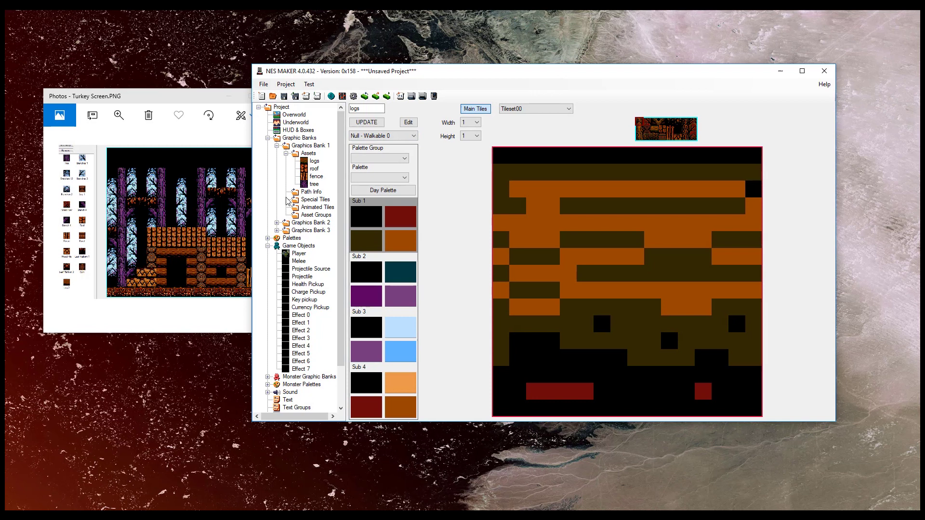
{"action": "left_click", "coordinate": [369, 123]}
{"action": "left_click", "coordinate": [313, 169]}
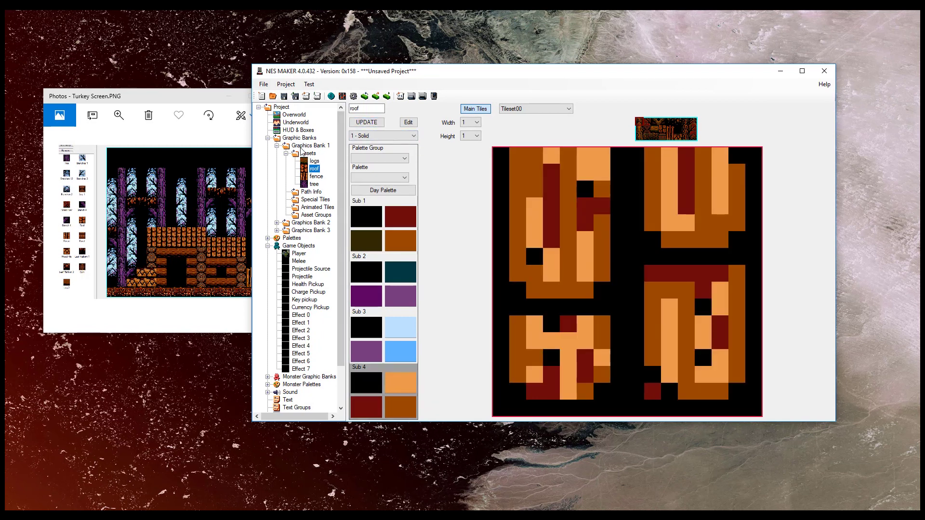
Start a new asset in Graphics Bank 1 with the round log-end tile in Sub 4 colours
{"action": "left_click", "coordinate": [304, 155]}
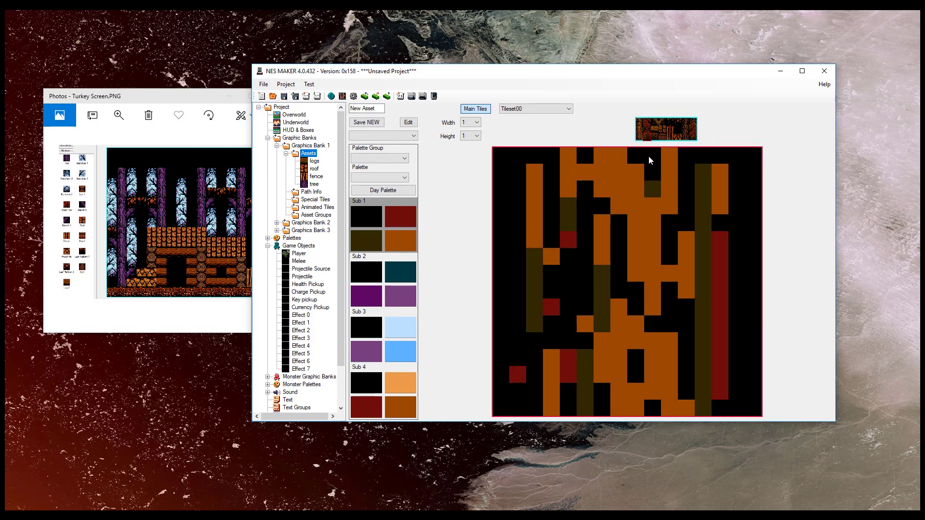
{"action": "left_click", "coordinate": [649, 125]}
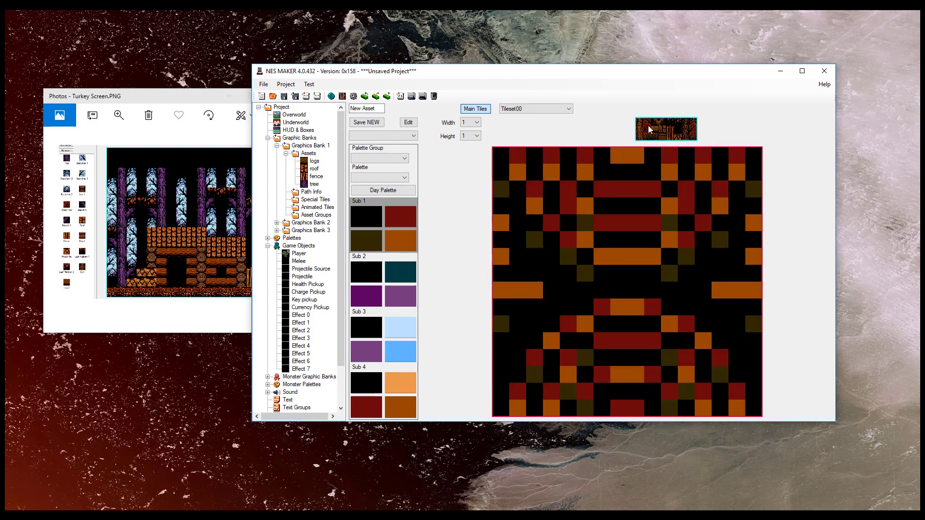
{"action": "left_click", "coordinate": [383, 380]}
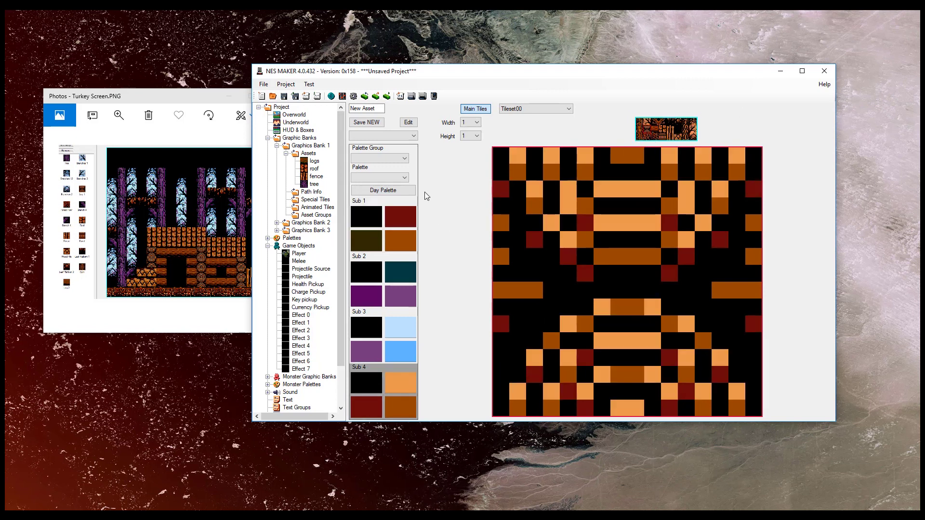
Set the log-end tile to Null - Walkable 0 and save the asset as logFront
{"action": "left_click", "coordinate": [383, 136]}
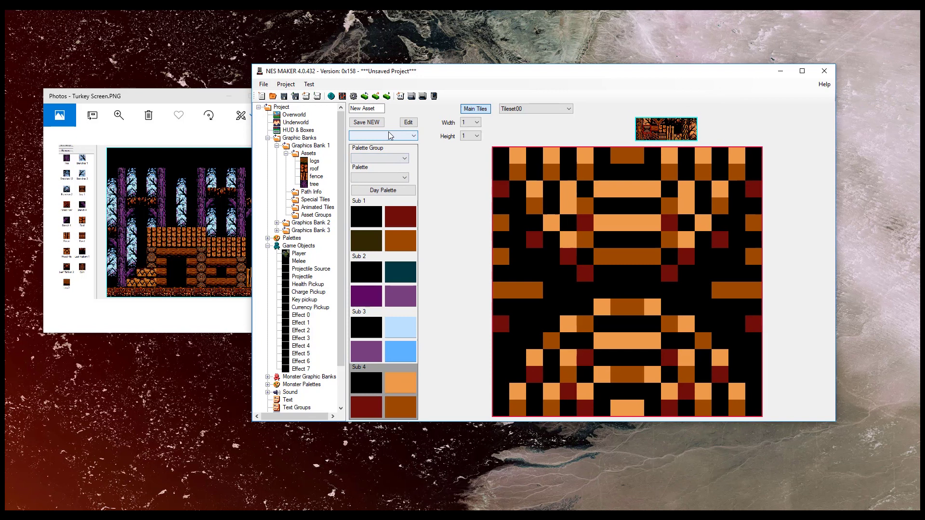
{"action": "left_click", "coordinate": [393, 136]}
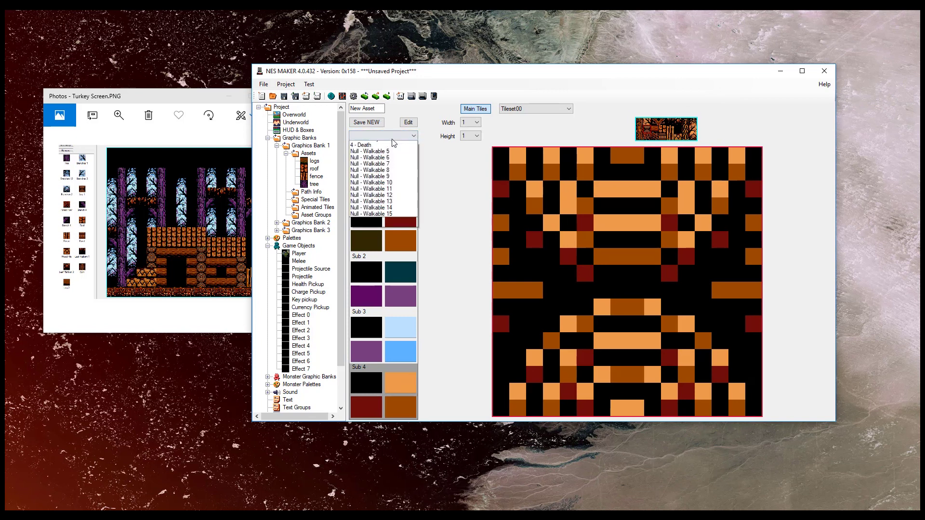
{"action": "left_click", "coordinate": [380, 143]}
{"action": "left_click", "coordinate": [374, 108]}
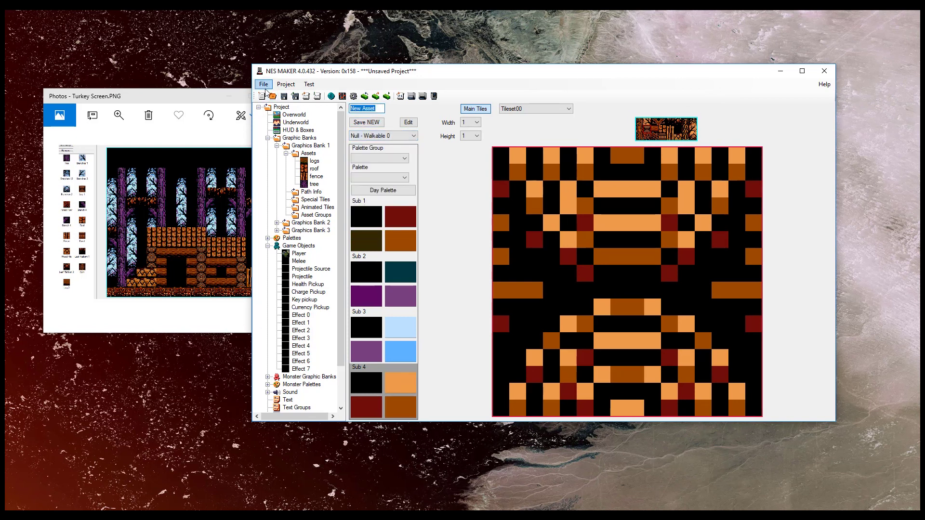
{"action": "key", "text": "BackSpace"}
{"action": "type", "text": "logFront"}
{"action": "left_click", "coordinate": [364, 123]}
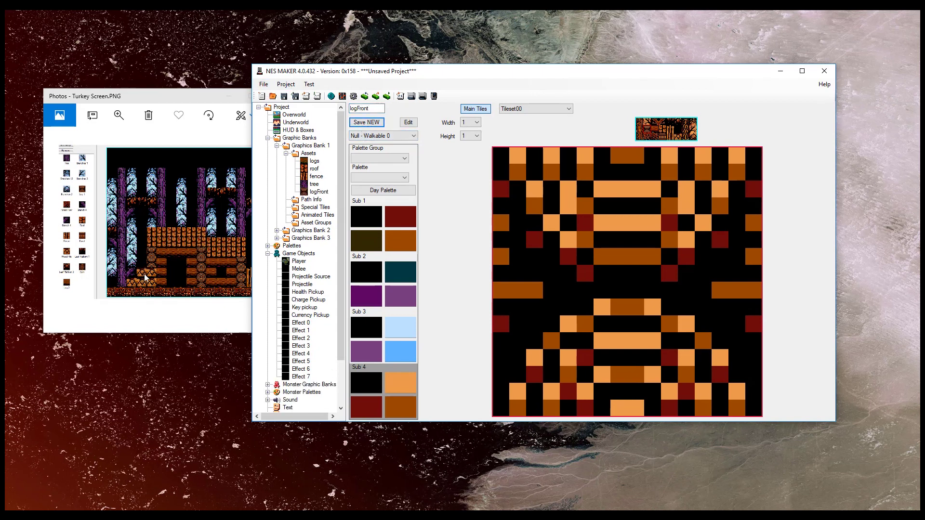
Choose the stacked logs tile, set it to 1 - Solid, and save it as a new asset named stackedLogs
{"action": "left_click", "coordinate": [676, 136]}
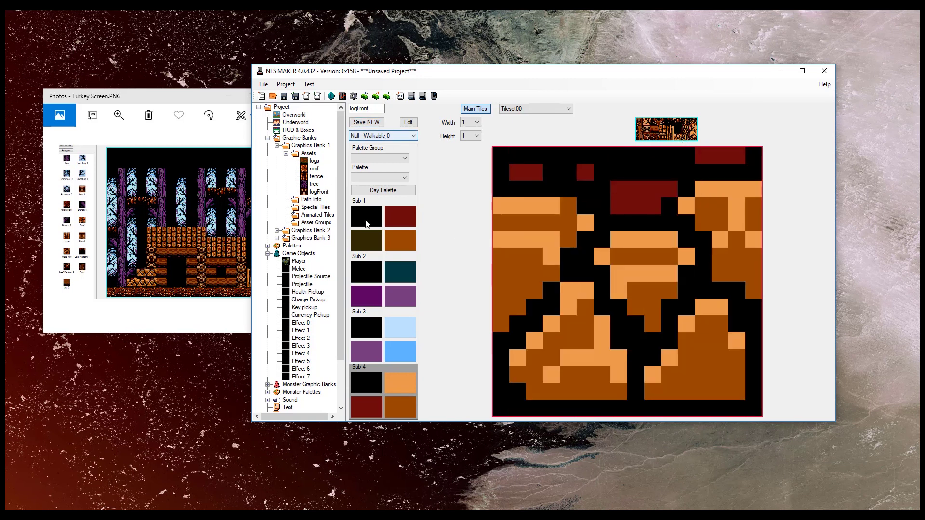
{"action": "left_click", "coordinate": [385, 136]}
{"action": "left_click", "coordinate": [378, 144]}
{"action": "double_click", "coordinate": [376, 110]}
{"action": "type", "text": "stackedLogs"}
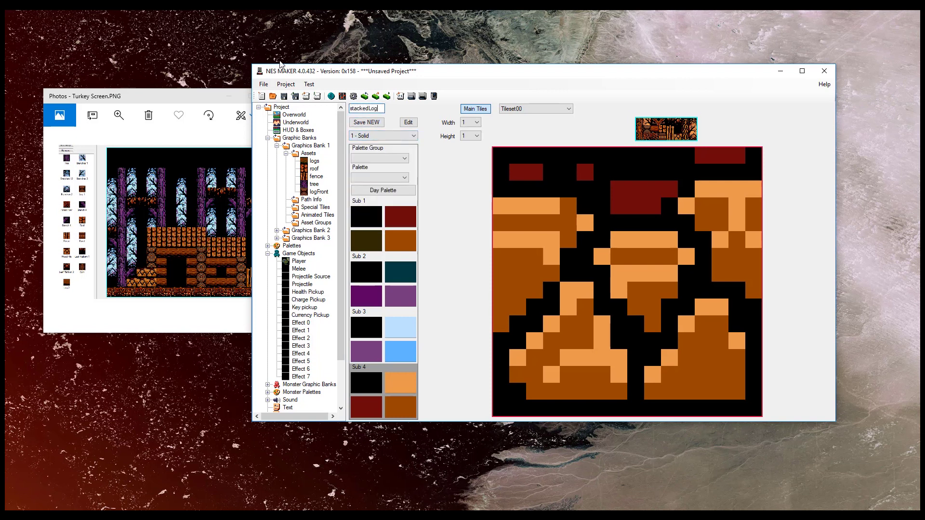
{"action": "left_click", "coordinate": [367, 124]}
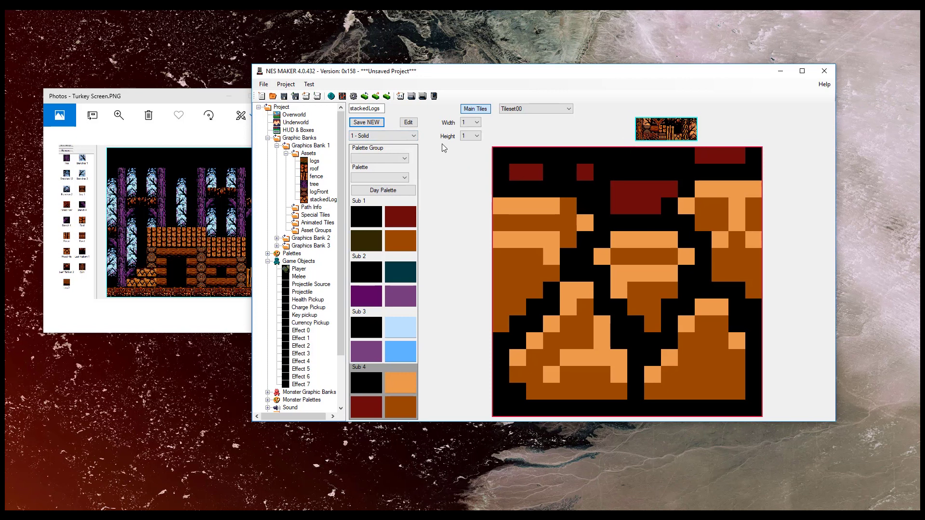
Set the asset width to 2 and fill both cells with the perch tiles in Sub 4 colours
{"action": "left_click", "coordinate": [476, 123]}
{"action": "left_click", "coordinate": [475, 124]}
{"action": "left_click", "coordinate": [476, 123]}
{"action": "left_click", "coordinate": [467, 137]}
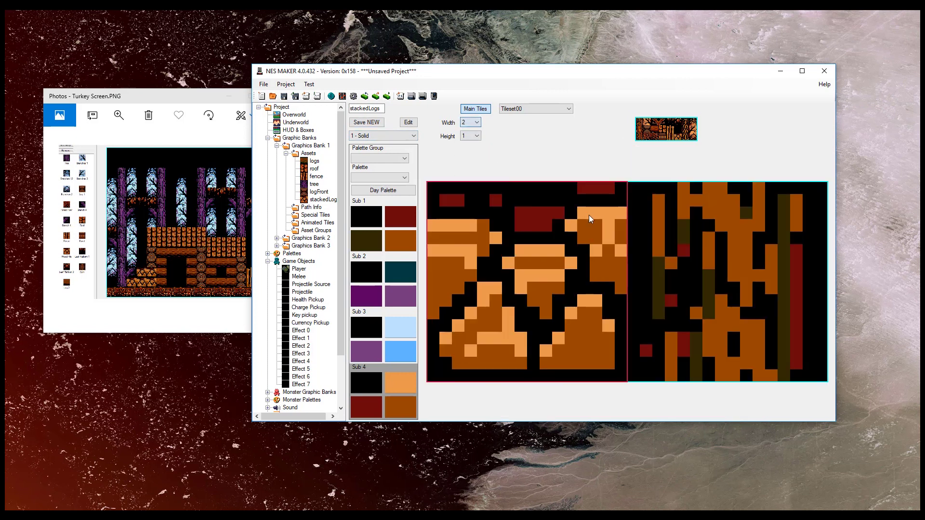
{"action": "left_click", "coordinate": [680, 128]}
{"action": "left_click", "coordinate": [669, 207]}
{"action": "left_click", "coordinate": [677, 127]}
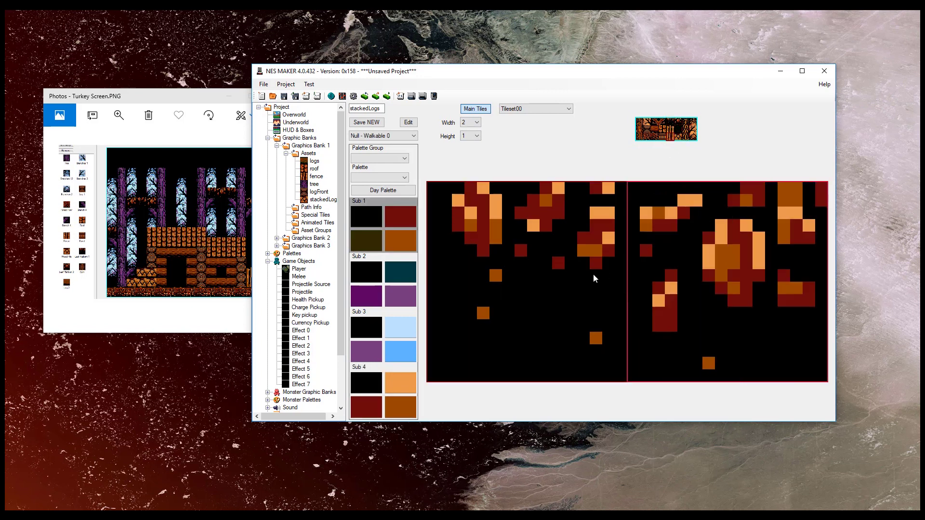
Set both perch tiles to 3 - One Way Platform and save the asset as oneWayPerch
{"action": "left_click", "coordinate": [603, 271]}
{"action": "left_click", "coordinate": [387, 136]}
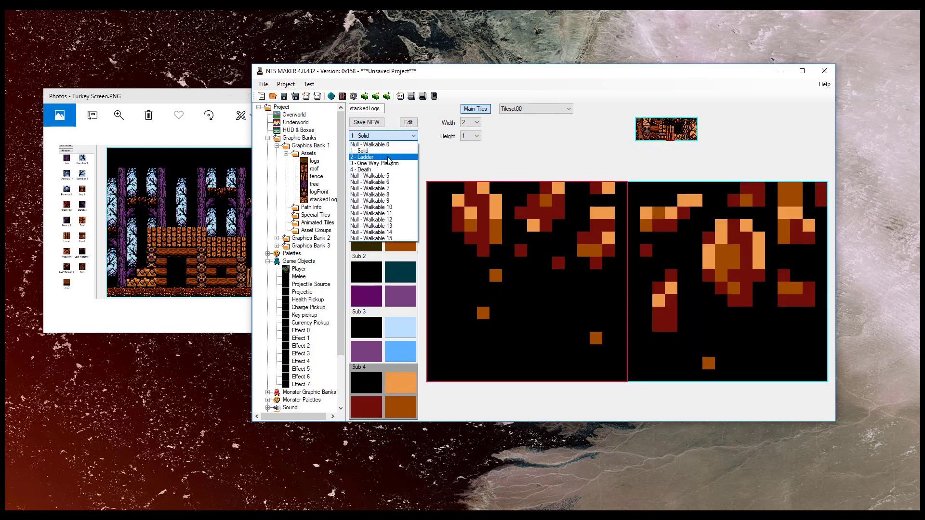
{"action": "left_click", "coordinate": [389, 163]}
{"action": "left_click", "coordinate": [648, 231]}
{"action": "left_click", "coordinate": [392, 135]}
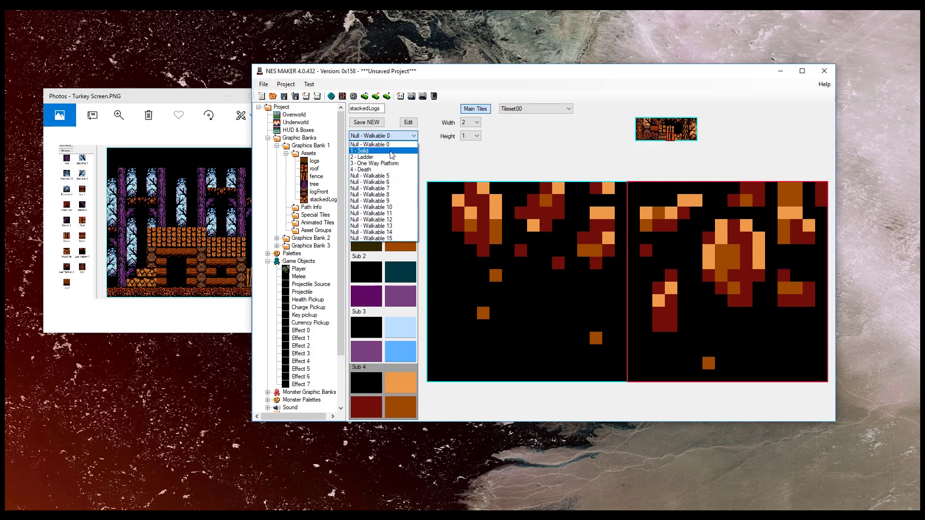
{"action": "left_click", "coordinate": [389, 164]}
{"action": "type", "text": "oneWayPerch"}
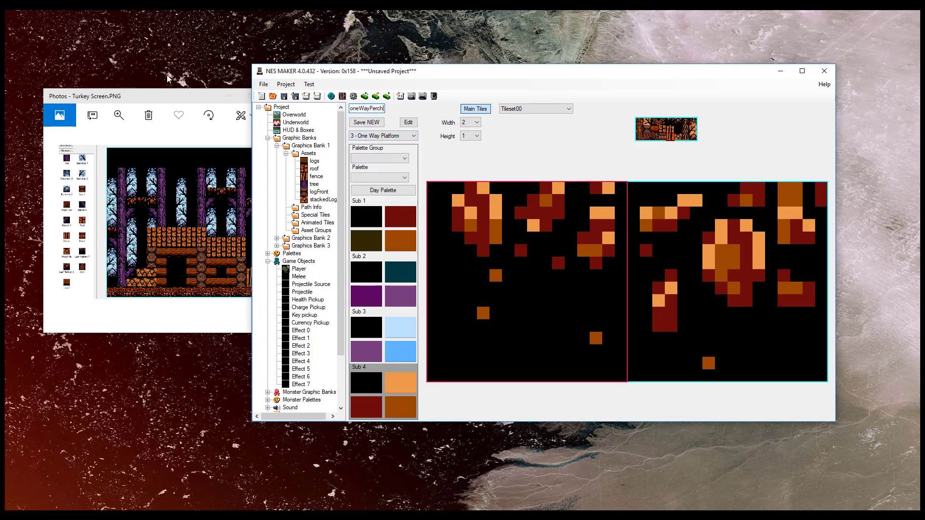
{"action": "left_click", "coordinate": [367, 122]}
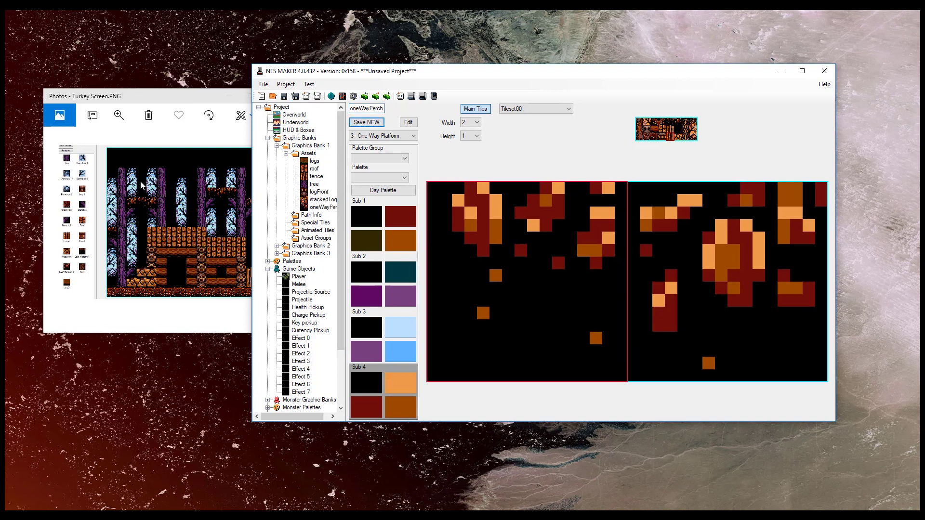
Set the asset width and height to 1 and choose the snowy tree branch tile in Sub 3 colours
{"action": "left_click", "coordinate": [377, 339]}
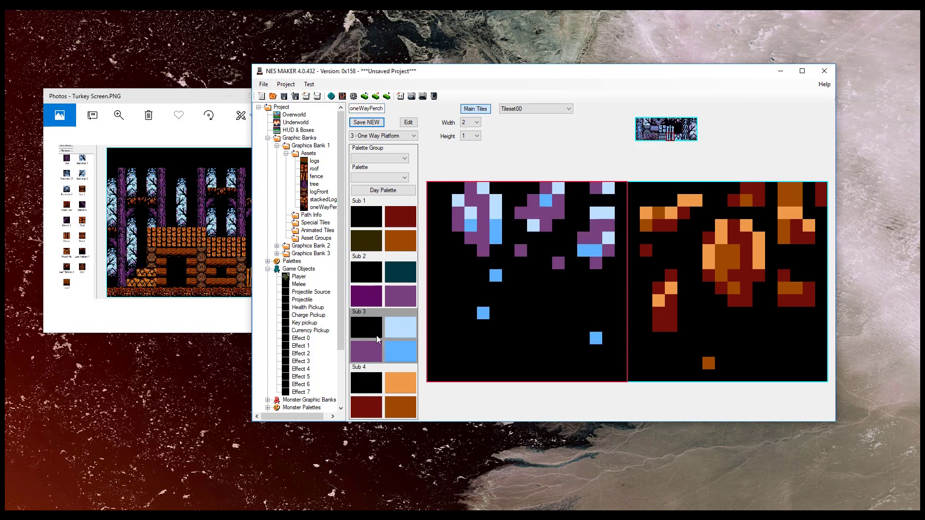
{"action": "left_click", "coordinate": [476, 123]}
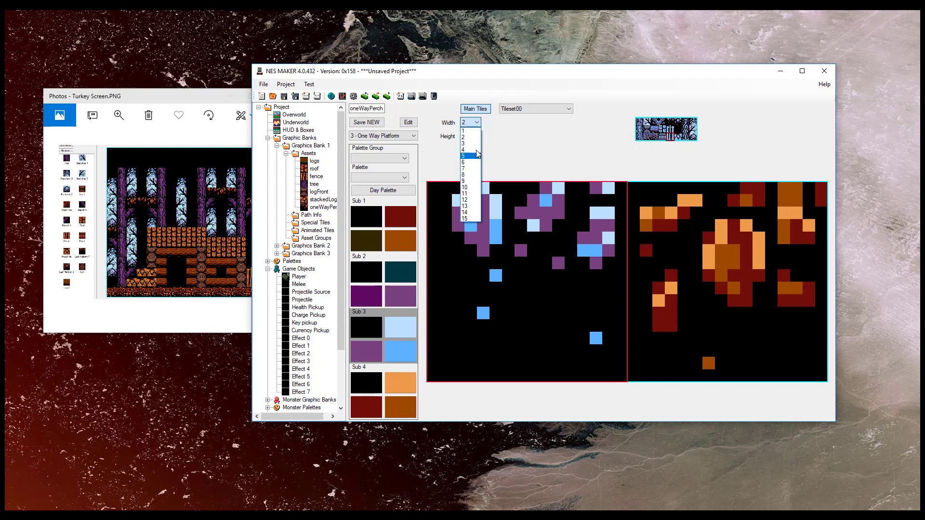
{"action": "left_click", "coordinate": [465, 131]}
{"action": "left_click", "coordinate": [471, 136]}
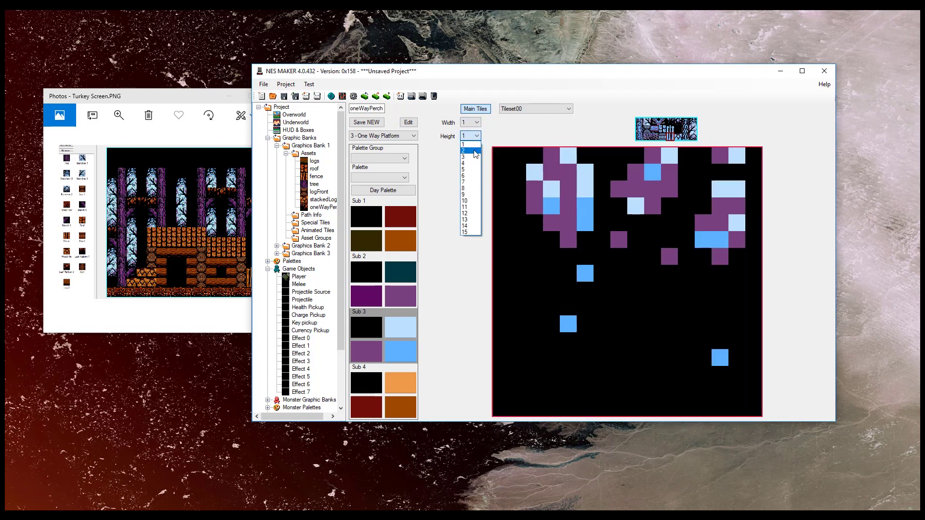
{"action": "left_click", "coordinate": [470, 144]}
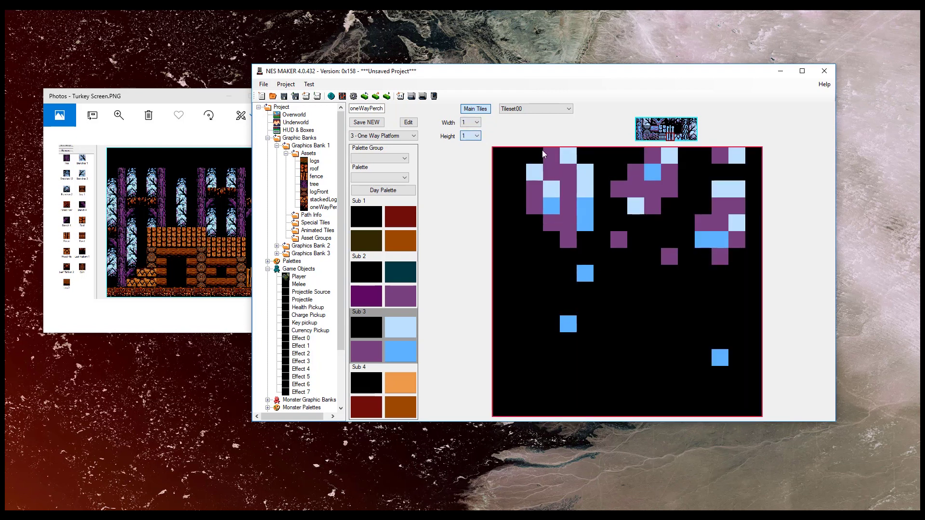
{"action": "left_click", "coordinate": [695, 129]}
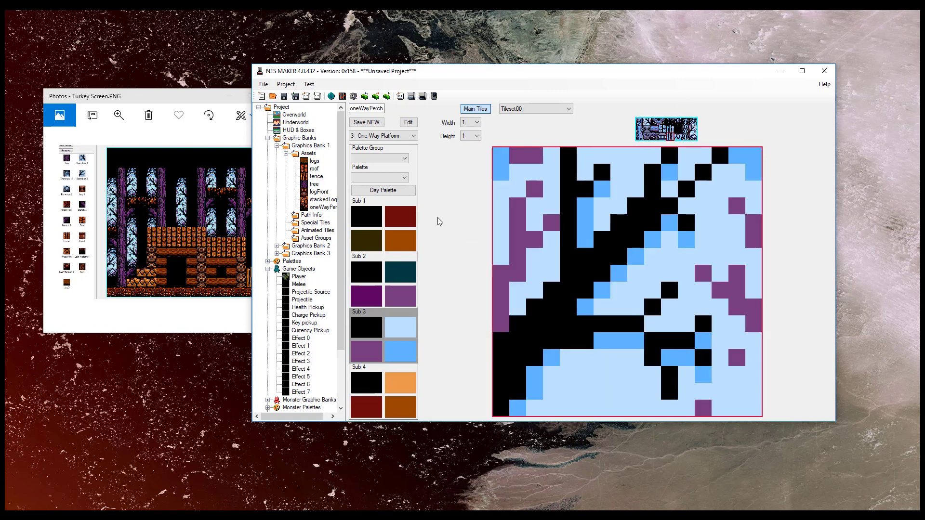
Set the snowy branch tile to Null - Walkable 0 and save the asset as bckTree1
{"action": "left_click", "coordinate": [380, 136]}
{"action": "left_click", "coordinate": [380, 144]}
{"action": "left_click_drag", "start_coordinate": [383, 109], "coordinate": [199, 75]}
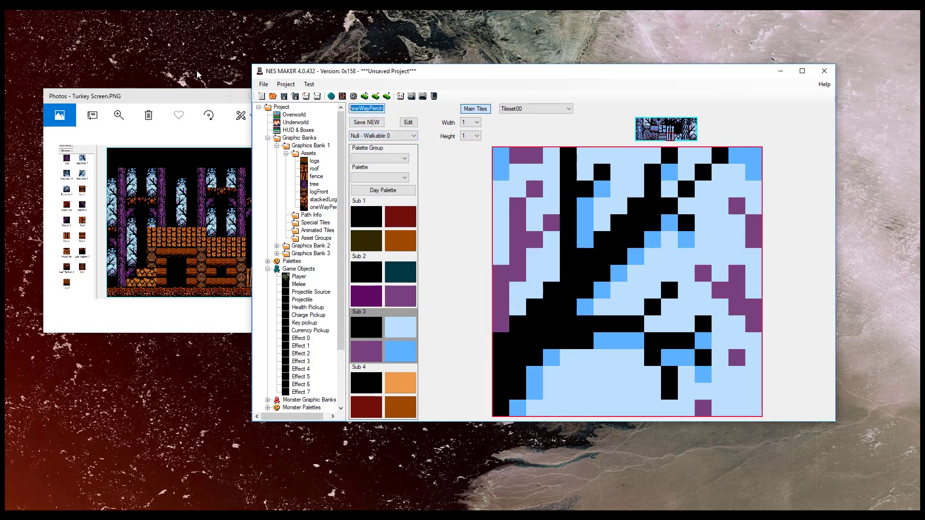
{"action": "type", "text": "bckTree1"}
{"action": "left_click", "coordinate": [366, 123]}
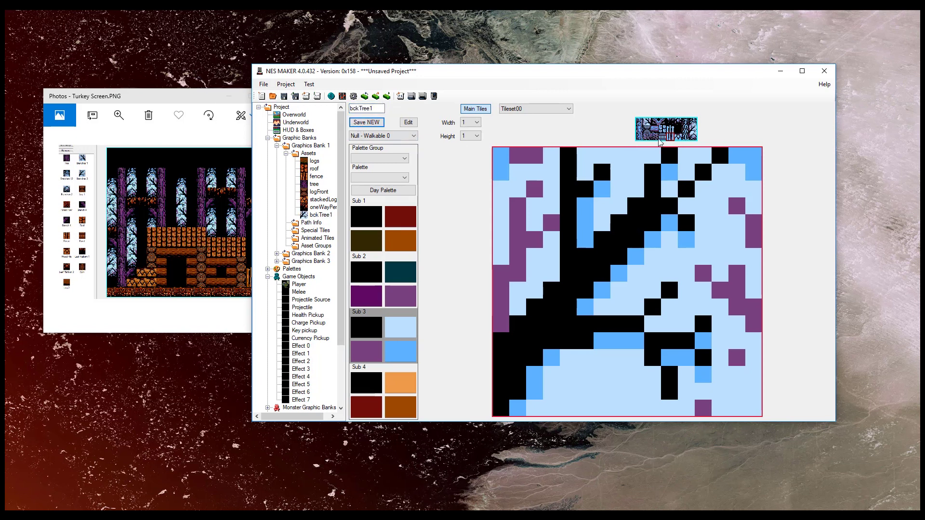
Choose the mirrored snowy branch tile and save it as a new asset named bckTreer
{"action": "left_click", "coordinate": [693, 139]}
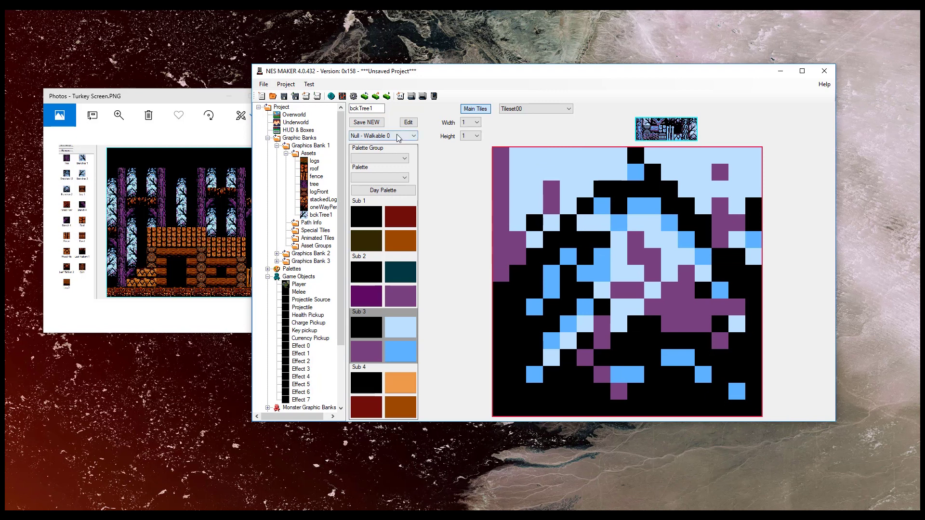
{"action": "left_click", "coordinate": [646, 121]}
{"action": "left_click", "coordinate": [381, 108]}
{"action": "key", "text": "BackSpace"}
{"action": "type", "text": "r"}
{"action": "left_click", "coordinate": [375, 121]}
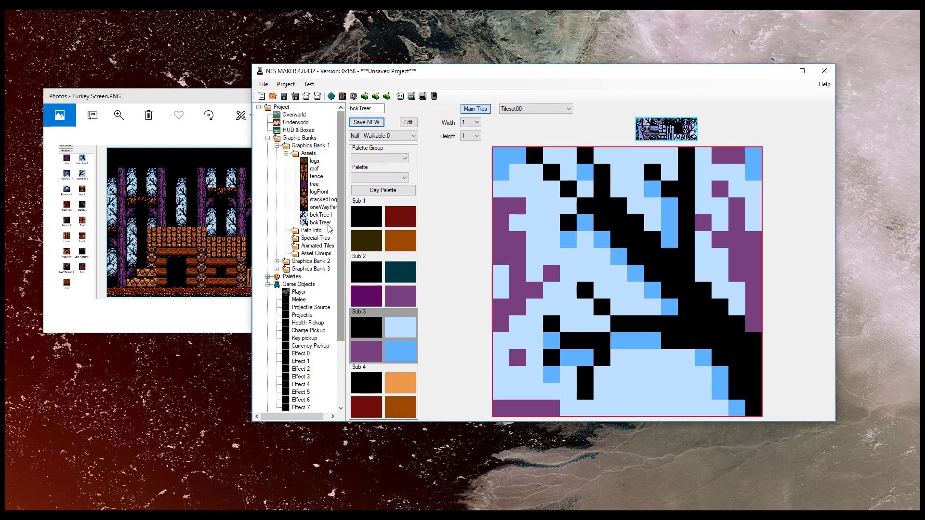
Choose the snowy treetop tile for the next background asset
{"action": "left_click", "coordinate": [694, 123]}
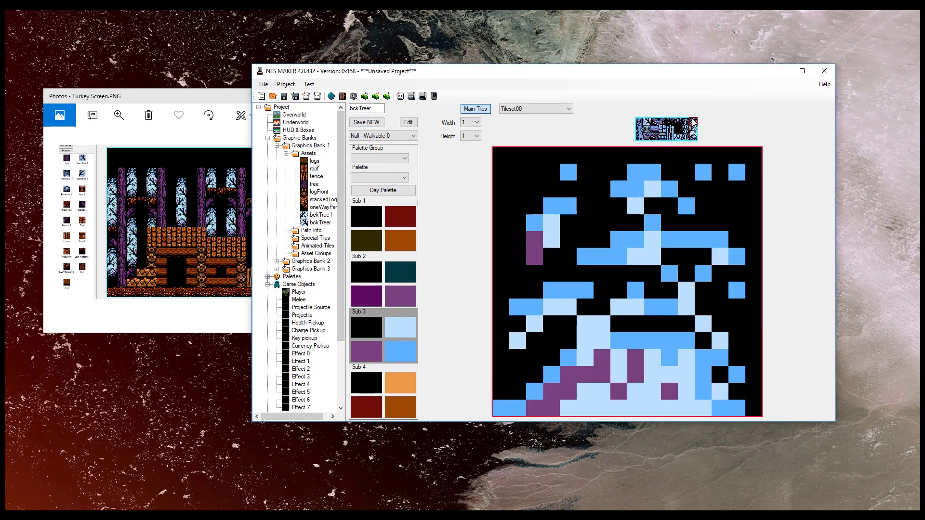
Save the displayed background tree tile as new asset bckTree3 and the purple-and-blue trunk tile as bckTree4
{"action": "left_click_drag", "start_coordinate": [373, 109], "coordinate": [366, 108]}
{"action": "type", "text": "3"}
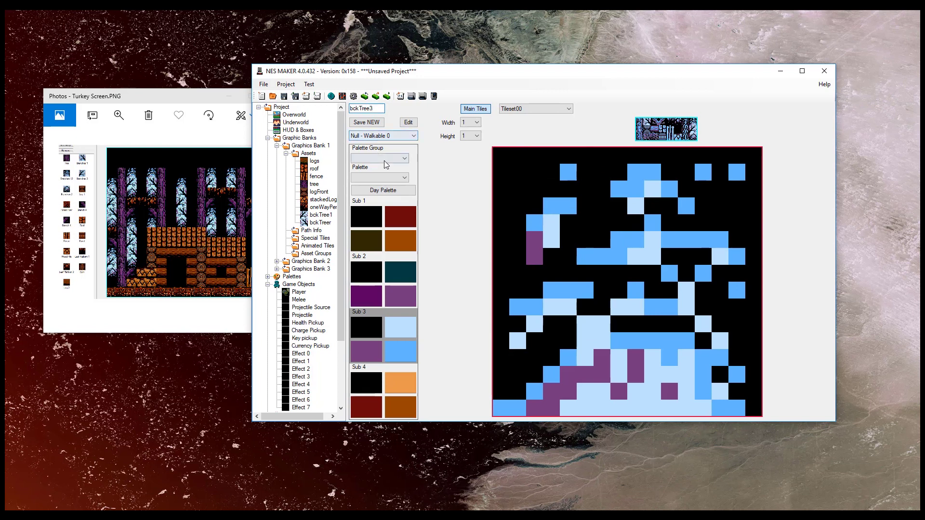
{"action": "left_click", "coordinate": [378, 123]}
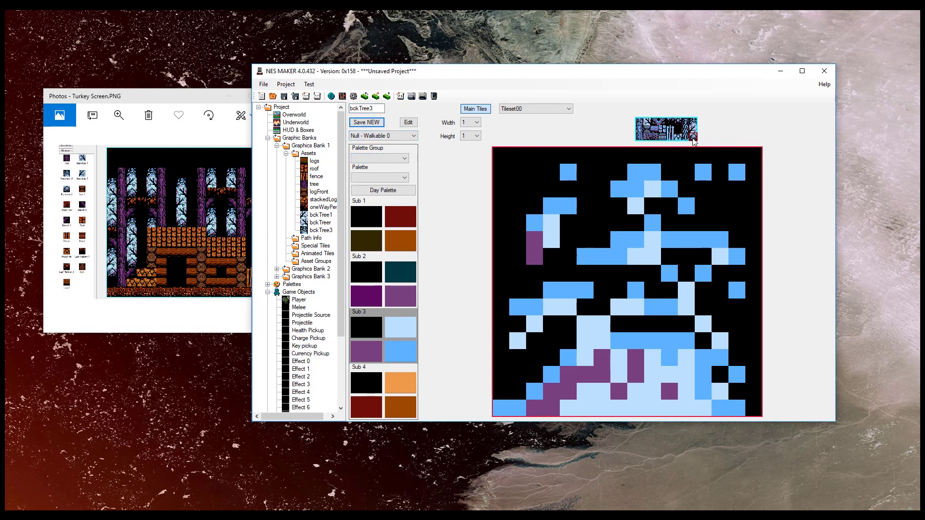
{"action": "left_click", "coordinate": [634, 138]}
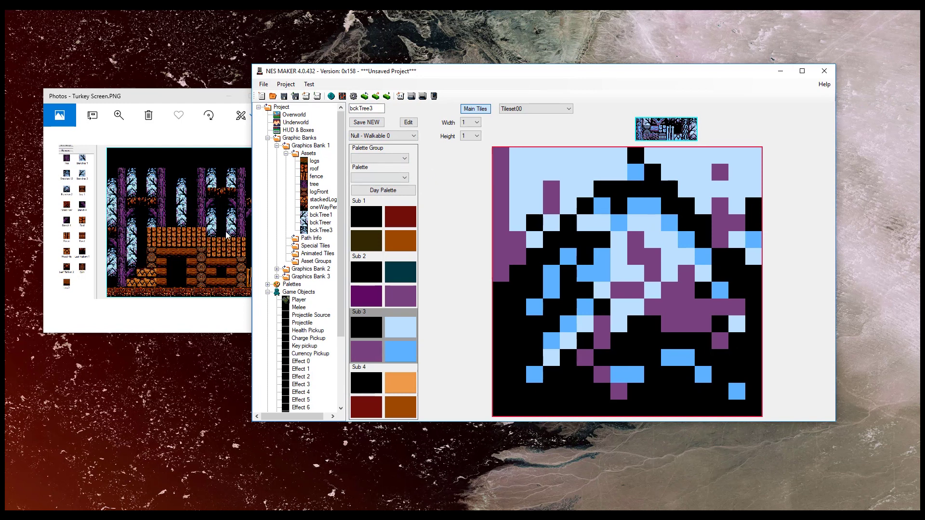
{"action": "left_click", "coordinate": [378, 108]}
{"action": "left_click", "coordinate": [366, 122]}
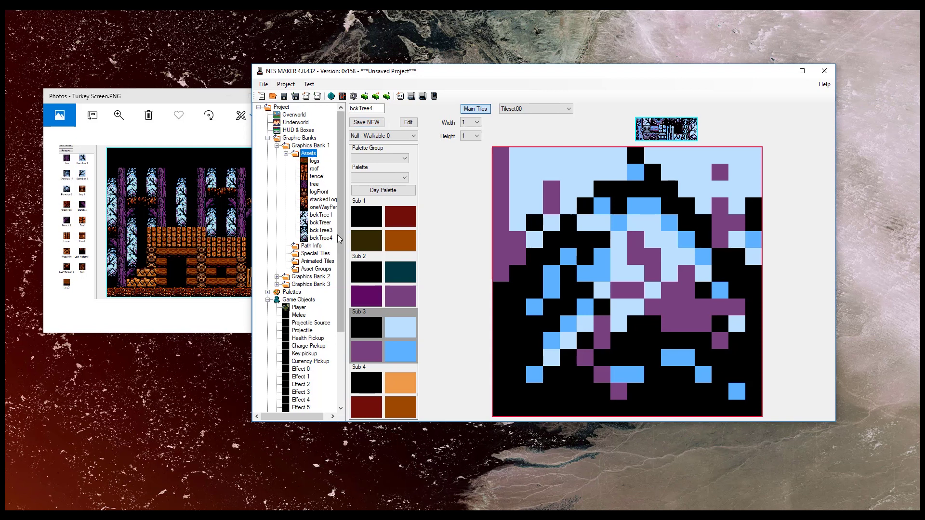
Add an asset group to Graphics Bank 1 and name it BckTrees
{"action": "right_click", "coordinate": [318, 269]}
{"action": "left_click", "coordinate": [351, 272]}
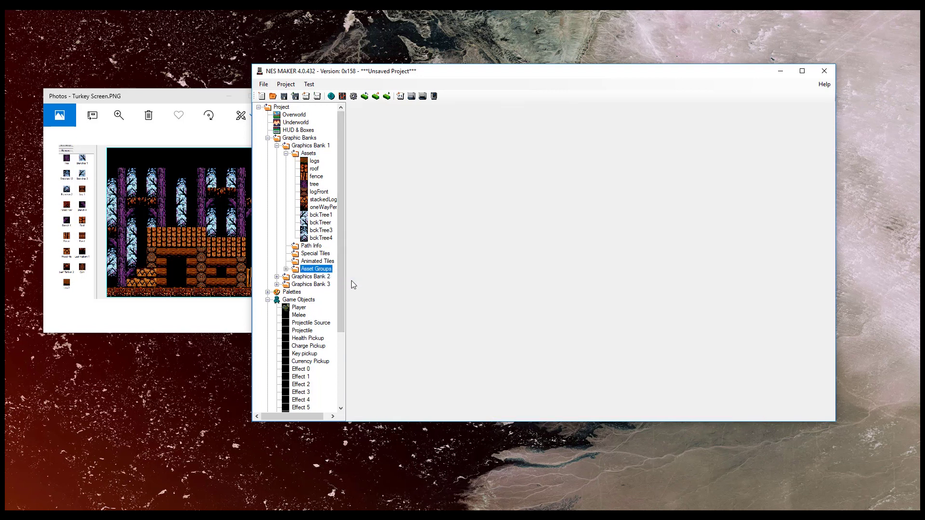
{"action": "left_click", "coordinate": [285, 269]}
{"action": "left_click", "coordinate": [320, 276]}
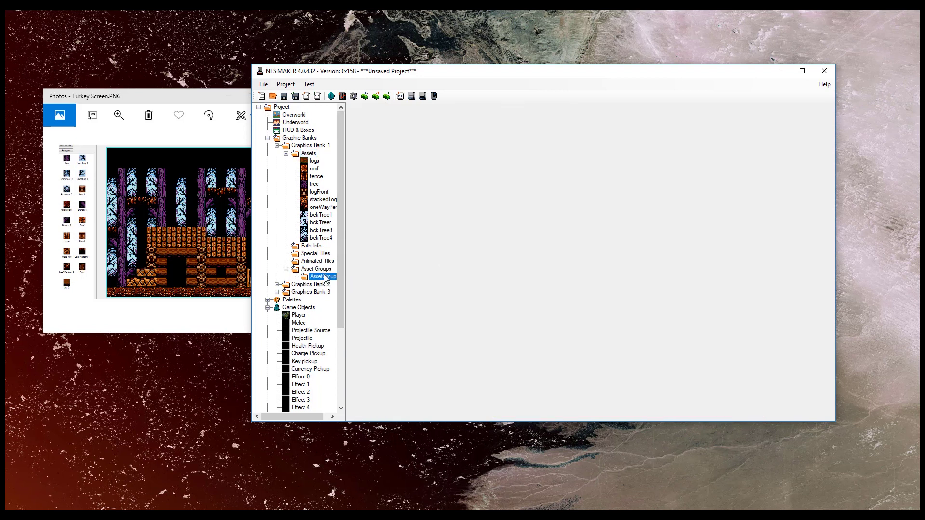
{"action": "right_click", "coordinate": [325, 277]}
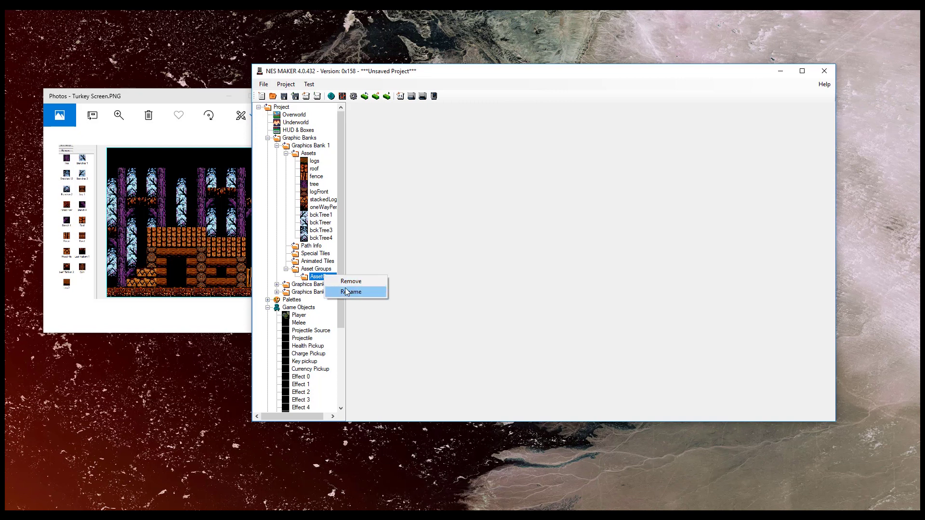
{"action": "left_click", "coordinate": [363, 291]}
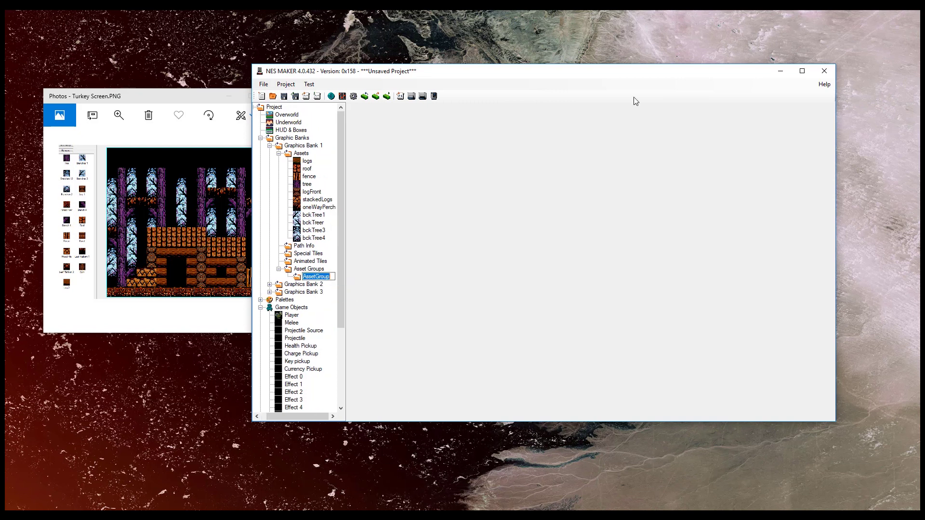
{"action": "type", "text": "BckTrees"}
{"action": "key", "text": "Return"}
Add the background tree assets bckTree4, bckTree3, bckTreer and bckTree1 to the BckTrees group
{"action": "left_click_drag", "start_coordinate": [317, 238], "coordinate": [320, 279]}
{"action": "left_click_drag", "start_coordinate": [314, 233], "coordinate": [318, 277]}
{"action": "left_click", "coordinate": [311, 224]}
{"action": "left_click_drag", "start_coordinate": [311, 225], "coordinate": [320, 280]}
{"action": "left_click_drag", "start_coordinate": [314, 216], "coordinate": [318, 279]}
{"action": "left_click", "coordinate": [287, 277]}
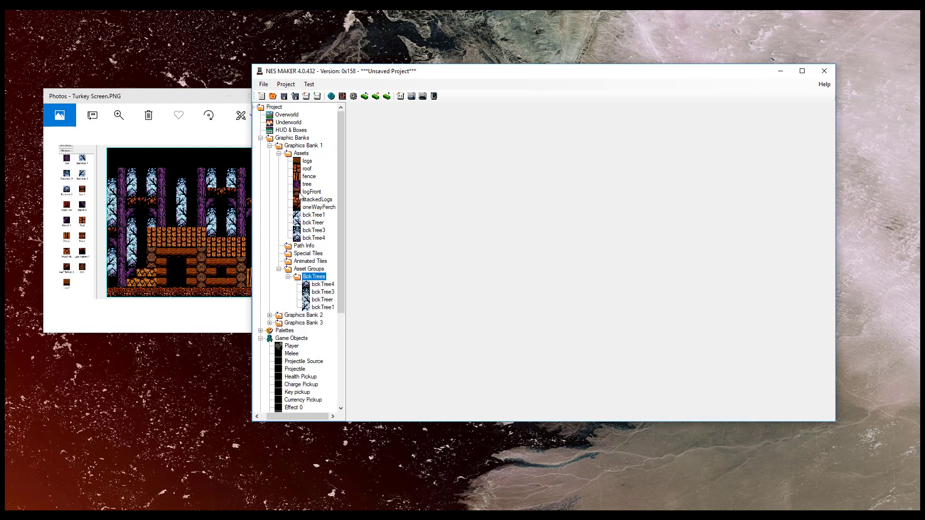
Collapse the Assets list and examine the tree assets inside the BckTrees group
{"action": "left_click", "coordinate": [279, 154]}
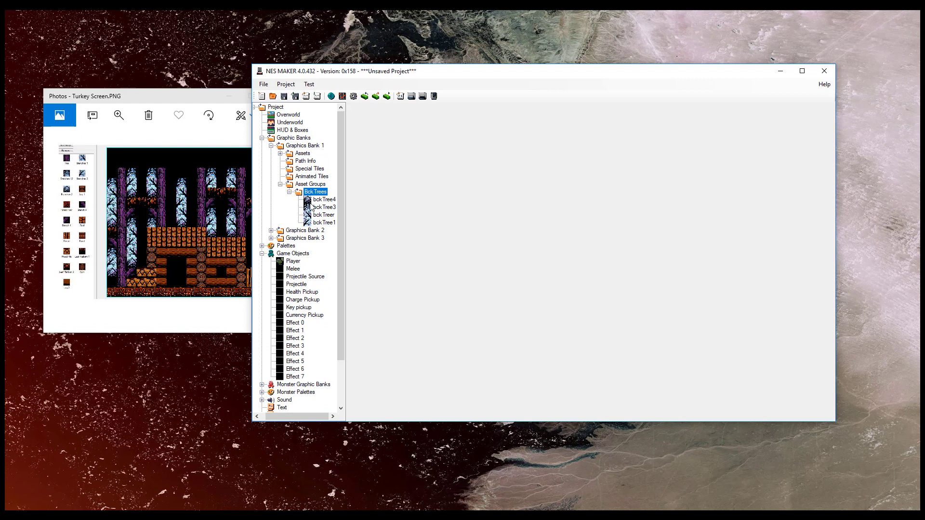
{"action": "left_click", "coordinate": [317, 200]}
{"action": "left_click", "coordinate": [320, 207]}
{"action": "left_click", "coordinate": [320, 215]}
{"action": "left_click", "coordinate": [321, 221]}
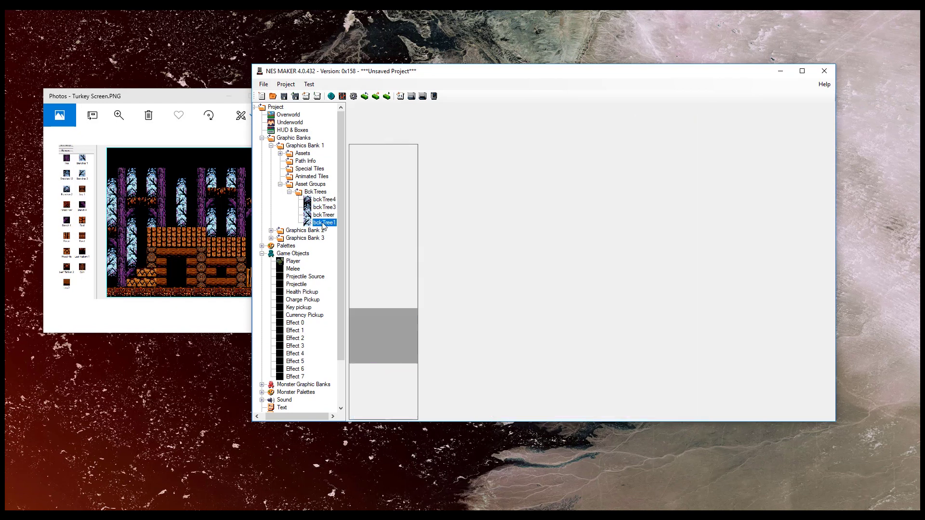
{"action": "left_click", "coordinate": [323, 207]}
{"action": "left_click", "coordinate": [324, 199]}
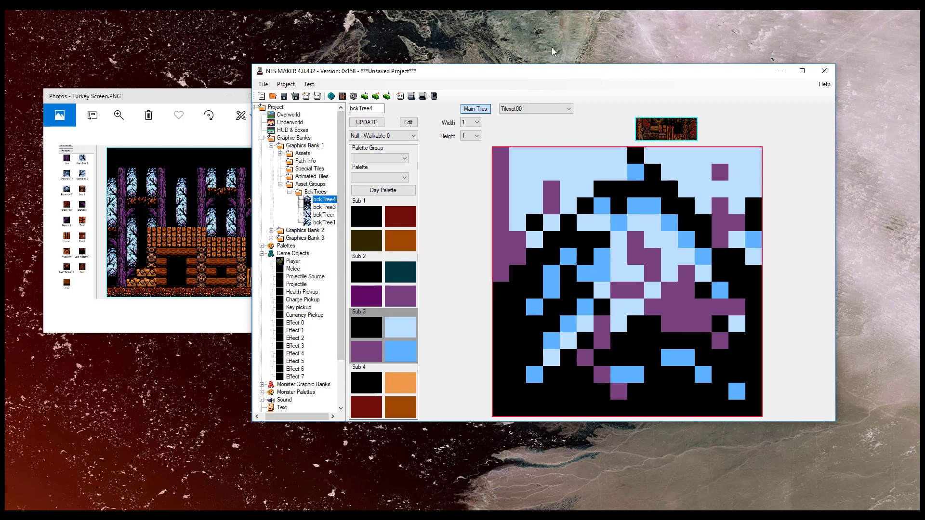
{"action": "left_click", "coordinate": [279, 154]}
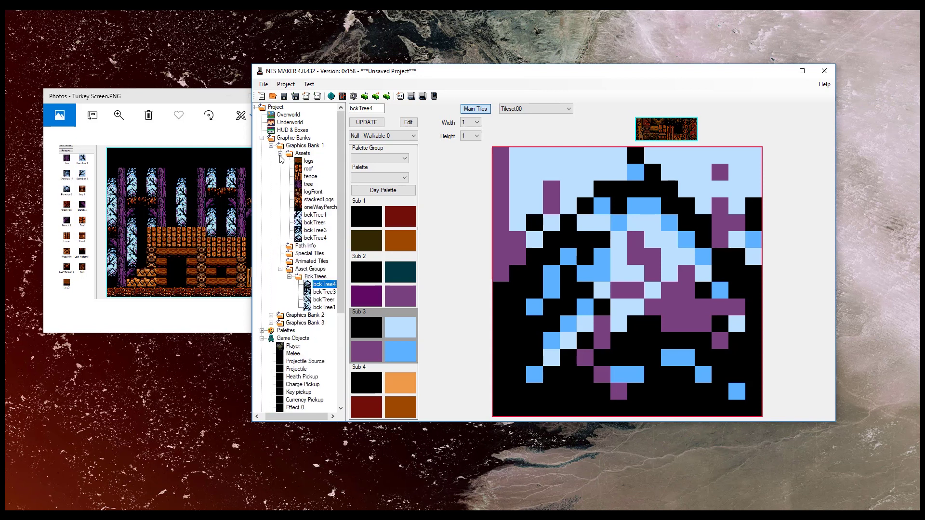
{"action": "left_click", "coordinate": [308, 161]}
{"action": "left_click", "coordinate": [377, 285]}
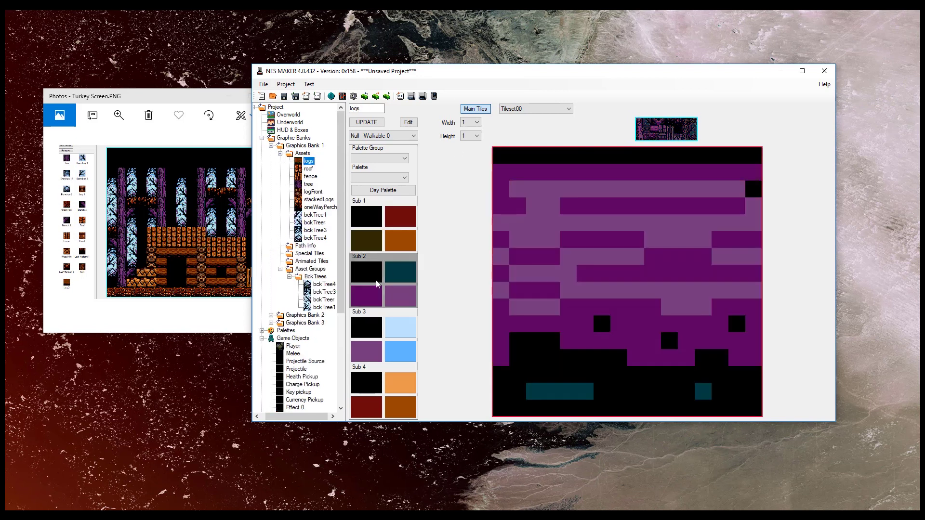
{"action": "left_click", "coordinate": [653, 121]}
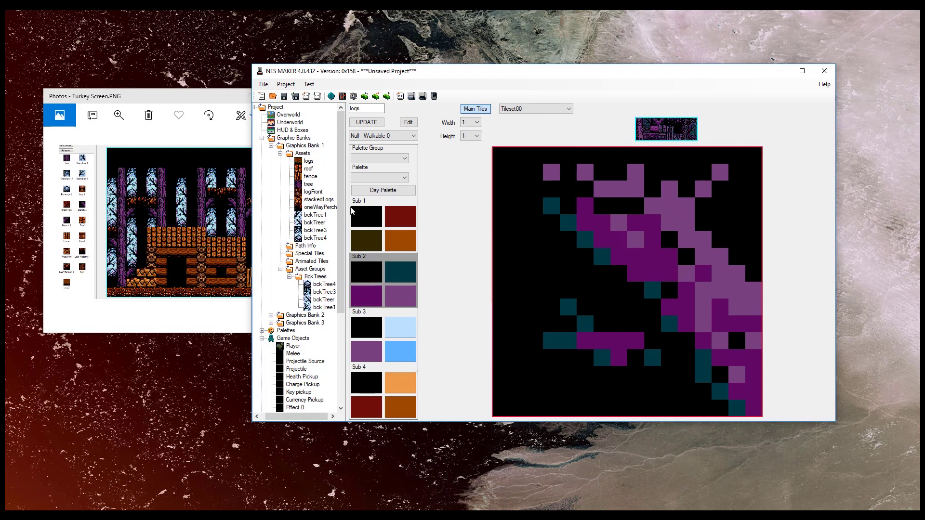
{"action": "left_click_drag", "start_coordinate": [371, 109], "coordinate": [299, 100]}
{"action": "type", "text": "branchL"}
Create and save a new asset named BranchL from the left branch tile, using sub-palette 2 and the Null - Walkable 0 type
{"action": "left_click", "coordinate": [303, 154]}
{"action": "left_click_drag", "start_coordinate": [381, 109], "coordinate": [341, 107]}
{"action": "type", "text": "BranchL"}
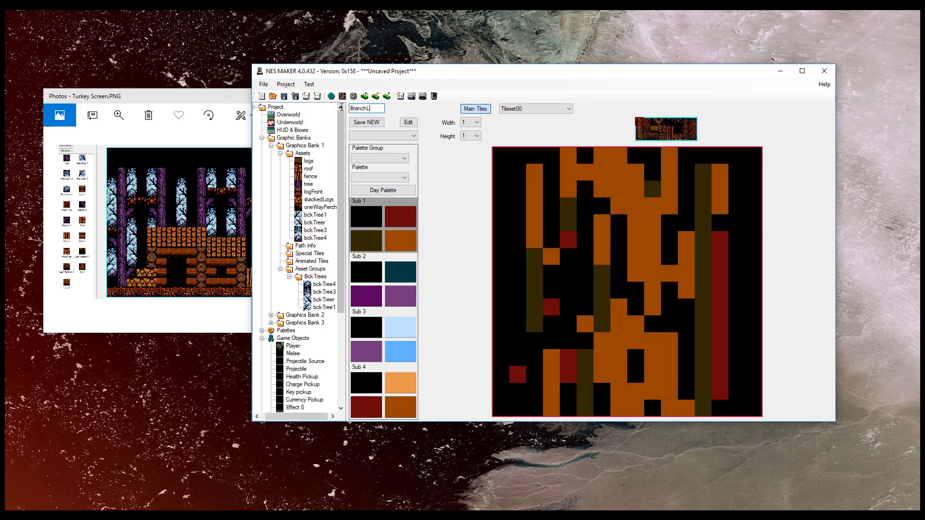
{"action": "left_click", "coordinate": [380, 273]}
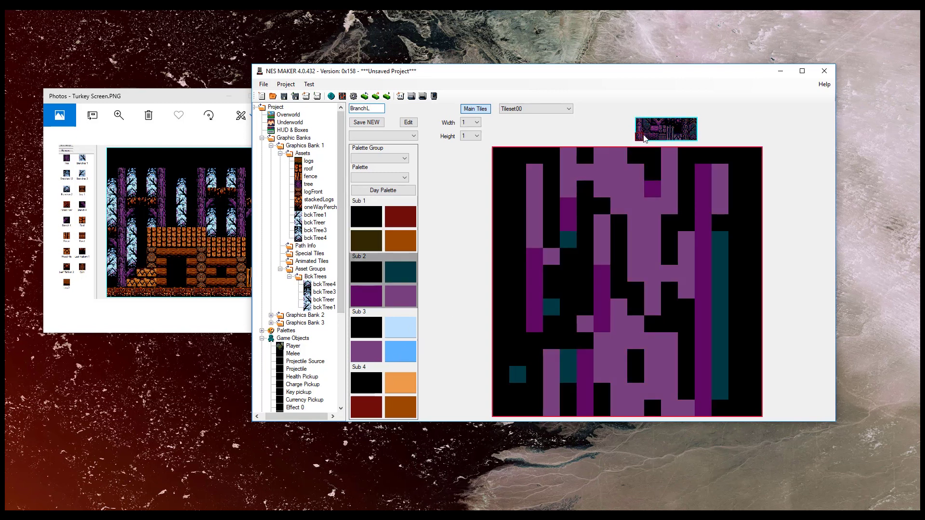
{"action": "left_click", "coordinate": [658, 124]}
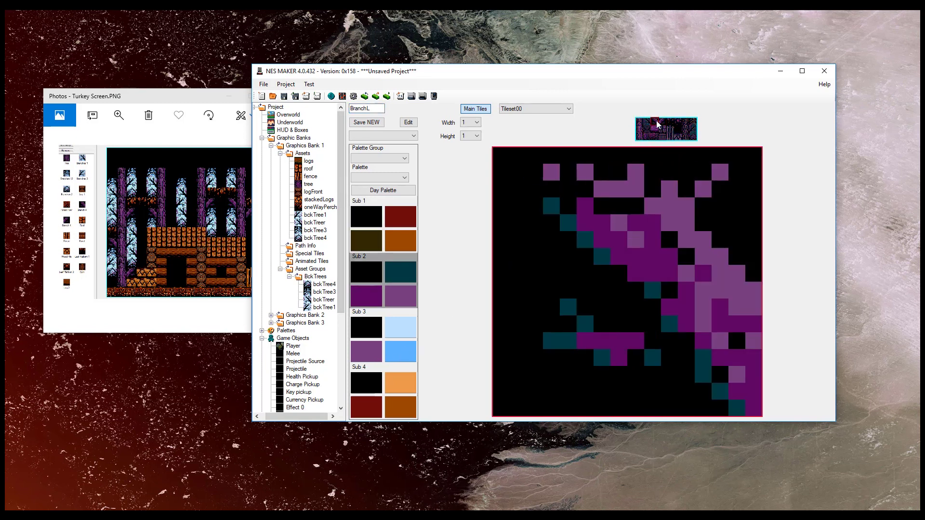
{"action": "left_click", "coordinate": [380, 136]}
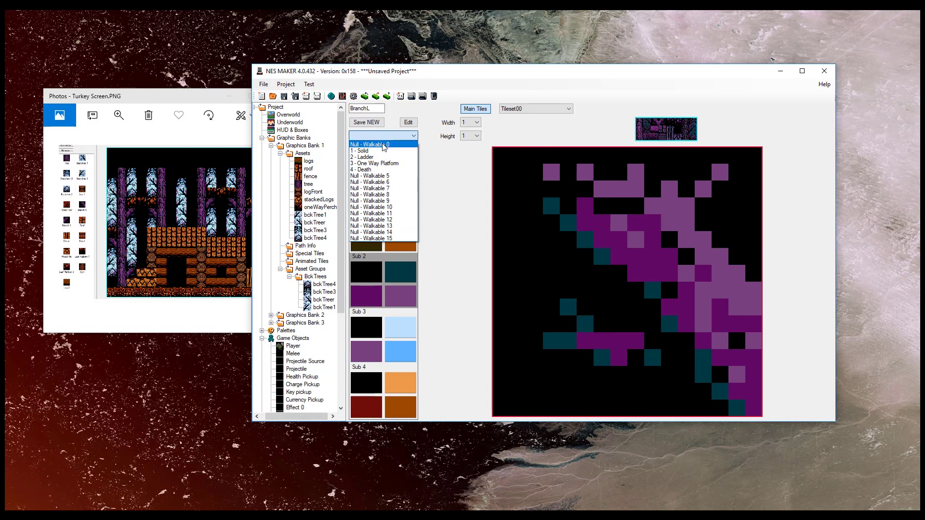
{"action": "left_click", "coordinate": [370, 145]}
{"action": "left_click", "coordinate": [366, 122]}
Save the mirrored right branch tile as a new asset named BranchR
{"action": "left_click", "coordinate": [381, 108]}
{"action": "key", "text": "BackSpace"}
{"action": "type", "text": "R"}
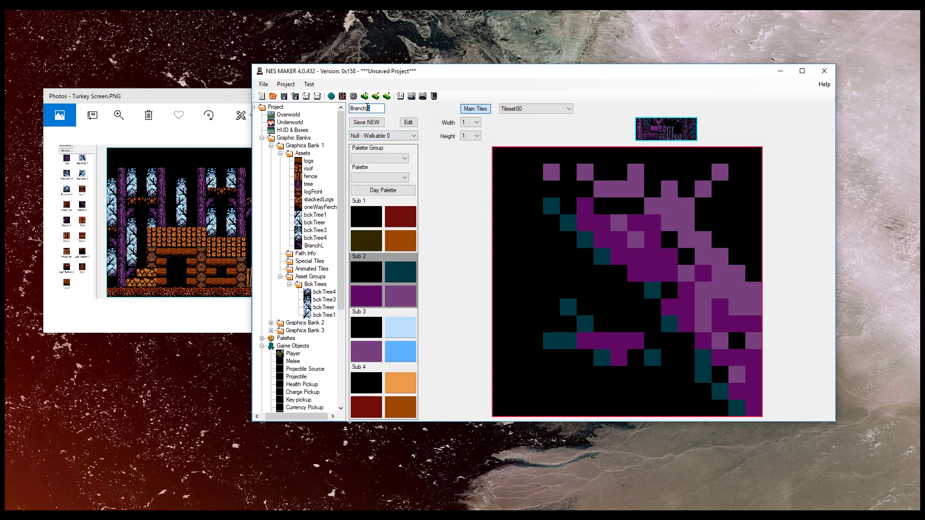
{"action": "left_click", "coordinate": [661, 125]}
{"action": "left_click", "coordinate": [367, 122]}
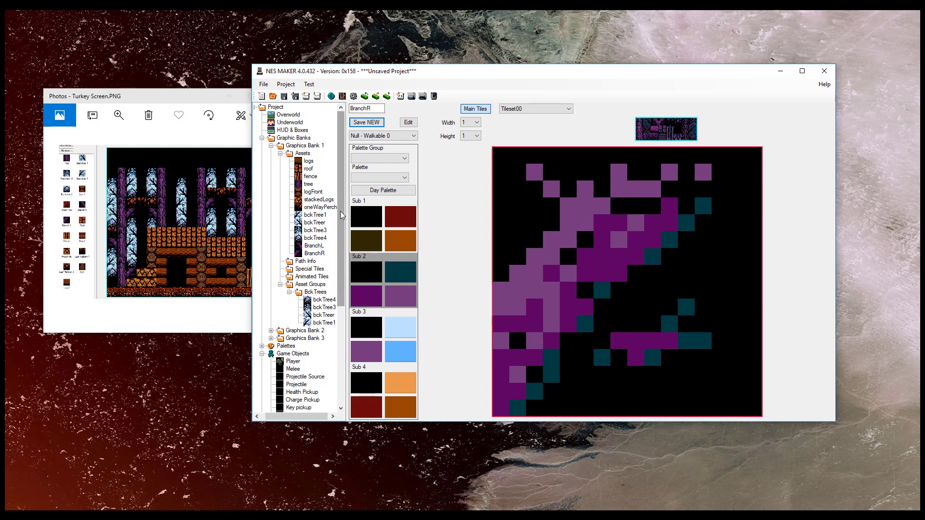
Open the first Overworld screen and blank out all of its tiles to black
{"action": "left_click", "coordinate": [288, 115]}
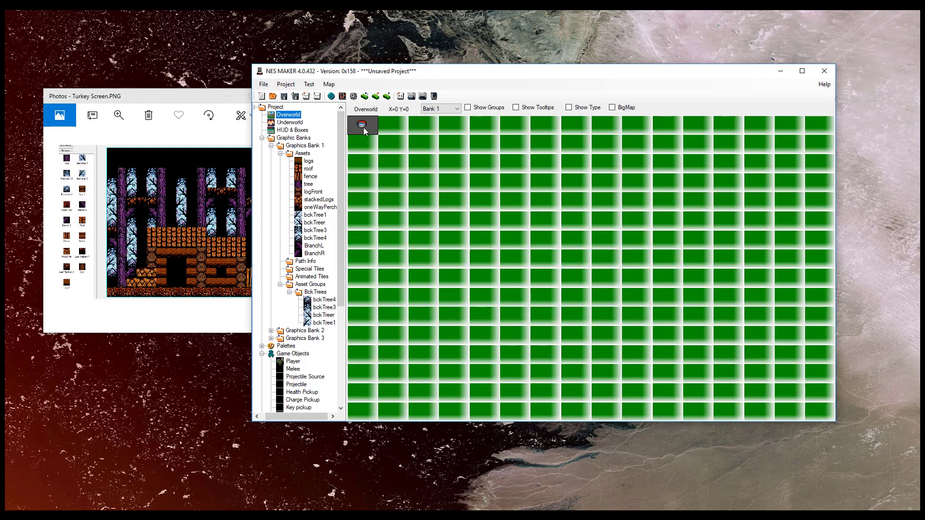
{"action": "double_click", "coordinate": [369, 135]}
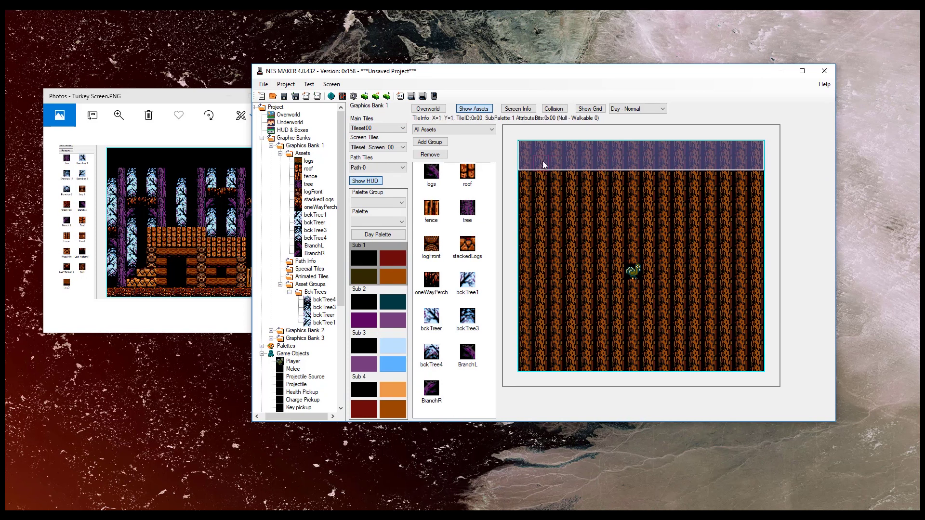
{"action": "left_click", "coordinate": [555, 147]}
{"action": "mouse_move", "coordinate": [542, 154]}
{"action": "left_mouse_down"}
{"action": "mouse_move", "coordinate": [713, 145]}
{"action": "mouse_move", "coordinate": [749, 158]}
{"action": "mouse_move", "coordinate": [523, 159]}
{"action": "left_mouse_up"}
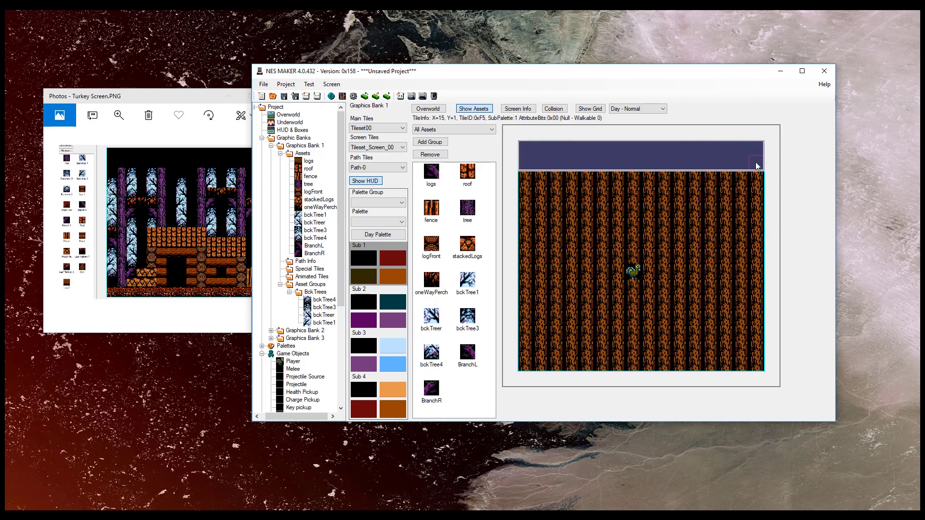
{"action": "mouse_move", "coordinate": [757, 166]}
{"action": "left_mouse_down"}
{"action": "mouse_move", "coordinate": [525, 178]}
{"action": "mouse_move", "coordinate": [526, 347]}
{"action": "left_mouse_up"}
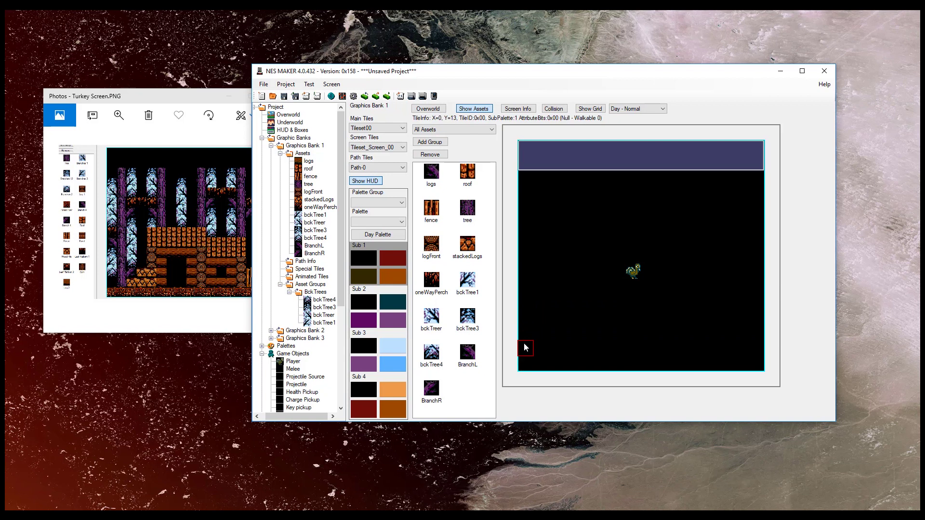
Create and save a new asset named black from the empty black tile, with the Null - Walkable 0 type
{"action": "left_click", "coordinate": [303, 154]}
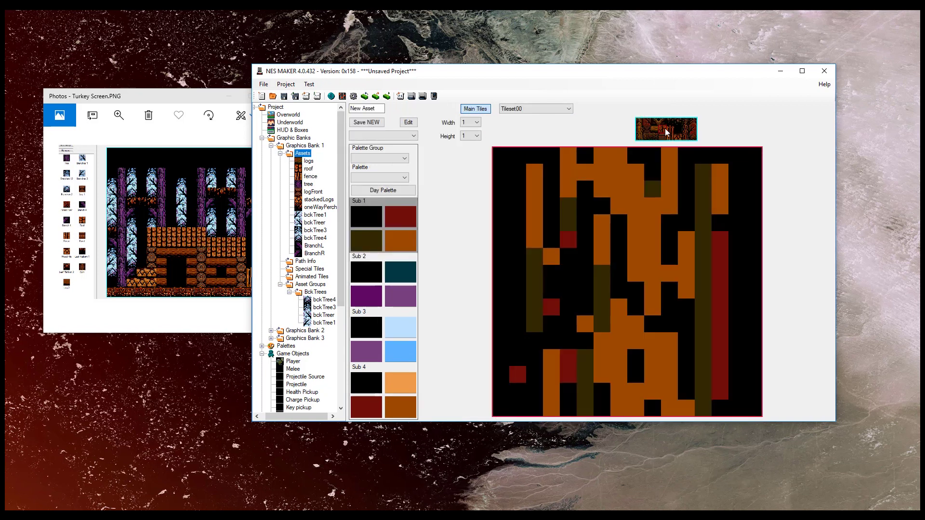
{"action": "left_click", "coordinate": [401, 137]}
{"action": "left_click", "coordinate": [384, 109]}
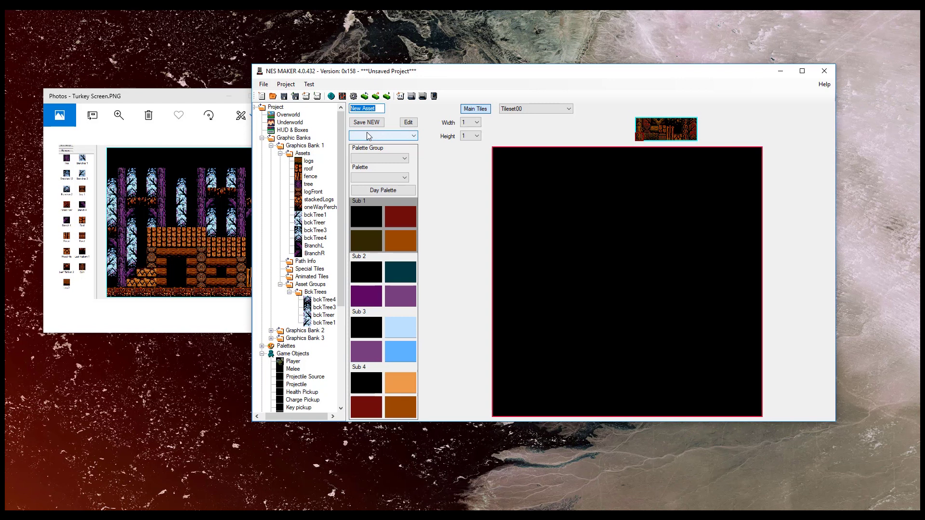
{"action": "type", "text": "black"}
{"action": "left_click", "coordinate": [386, 136]}
{"action": "left_click", "coordinate": [397, 147]}
{"action": "left_click", "coordinate": [377, 123]}
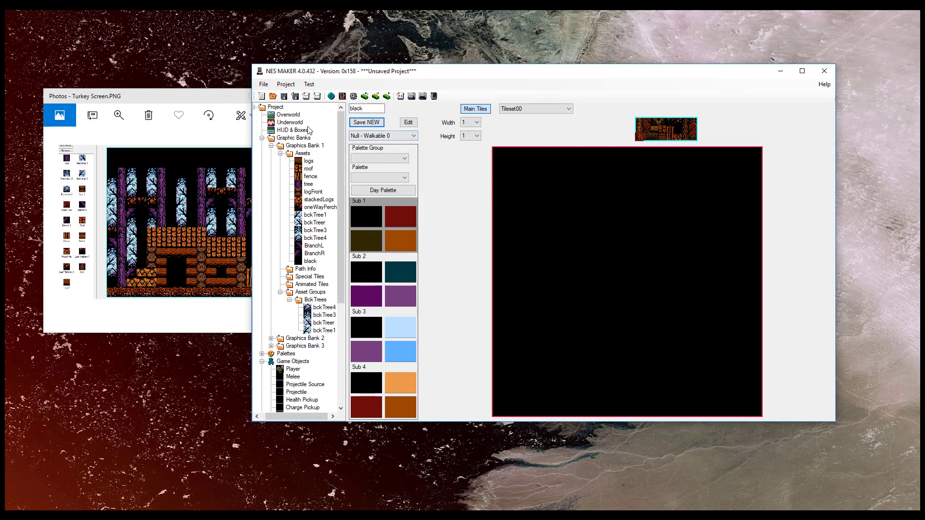
Reopen the first Overworld screen and move the editor window clear of the reference image
{"action": "left_click", "coordinate": [296, 114]}
{"action": "double_click", "coordinate": [354, 126]}
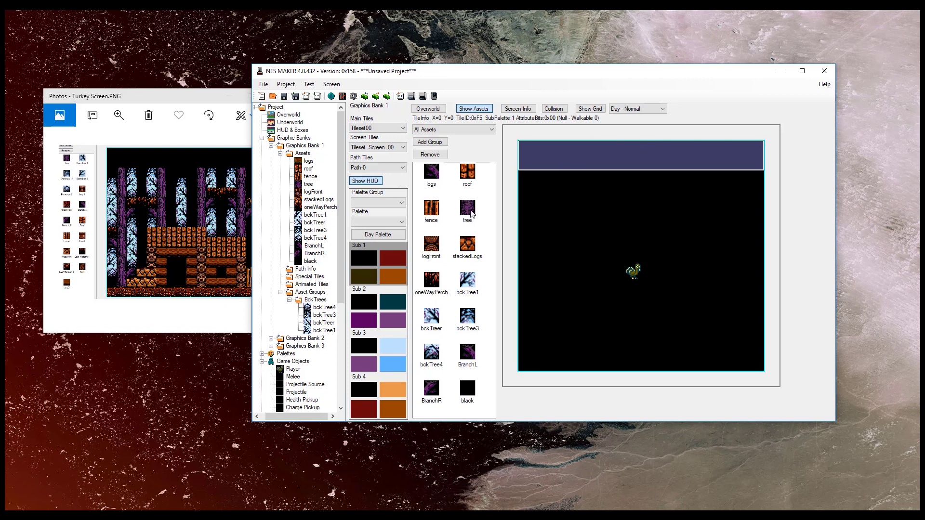
{"action": "left_click_drag", "start_coordinate": [394, 75], "coordinate": [452, 62]}
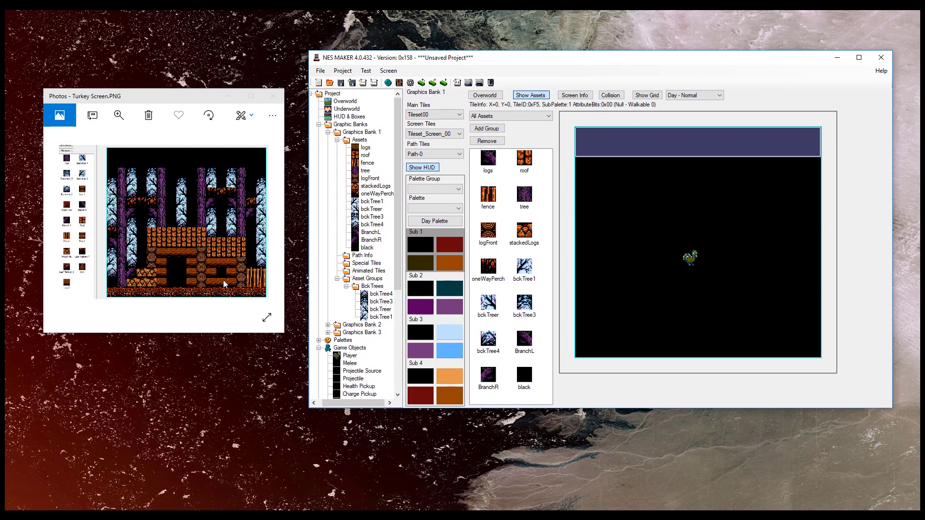
Start a new Graphics Bank 1 asset, two tiles wide, and fill it with the ground tiles using sub-palette 4
{"action": "double_click", "coordinate": [359, 140]}
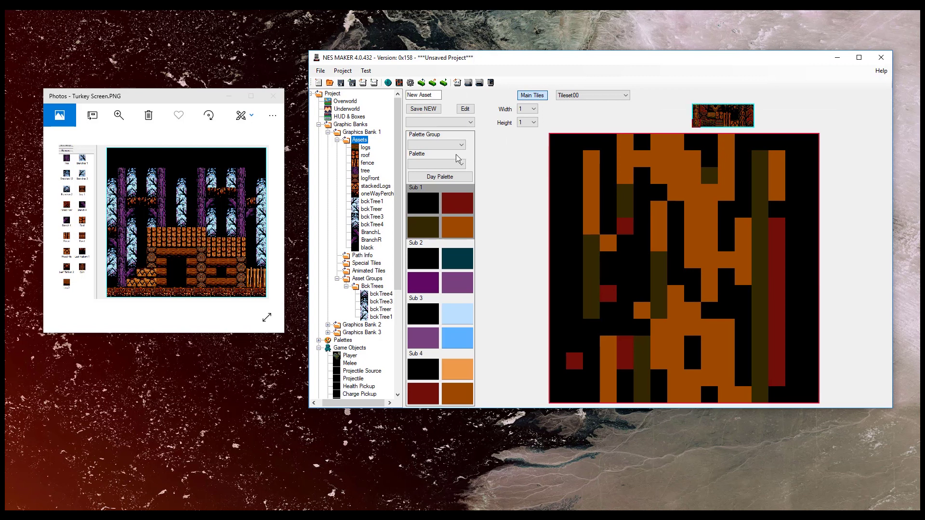
{"action": "left_click", "coordinate": [533, 109]}
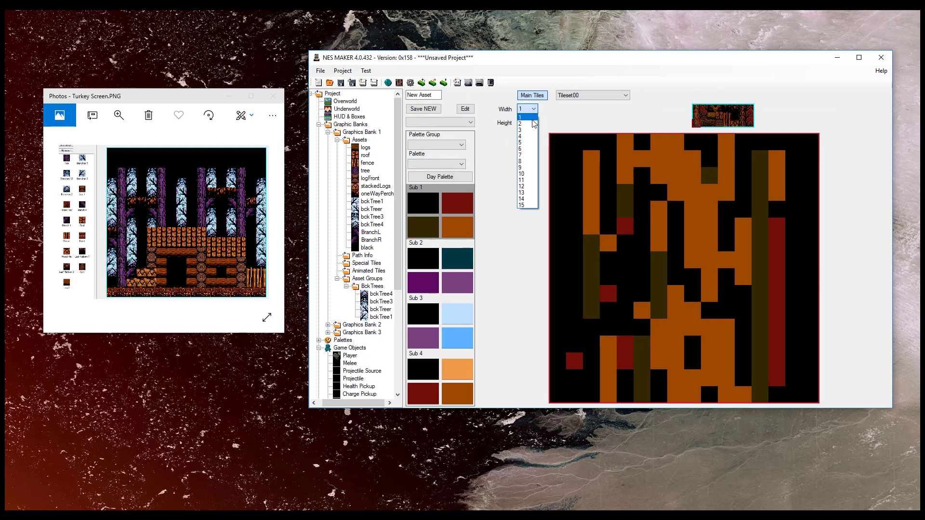
{"action": "left_click", "coordinate": [534, 123]}
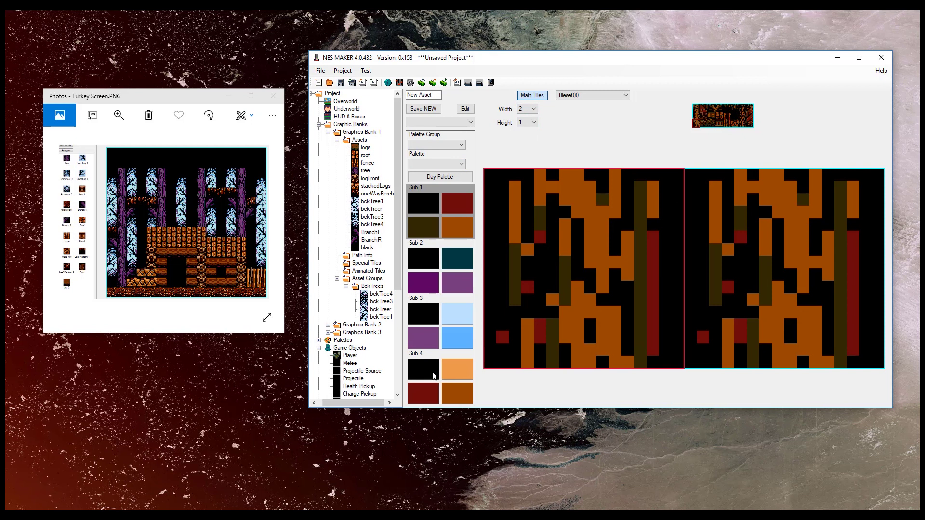
{"action": "left_click", "coordinate": [436, 374]}
{"action": "left_click", "coordinate": [705, 127]}
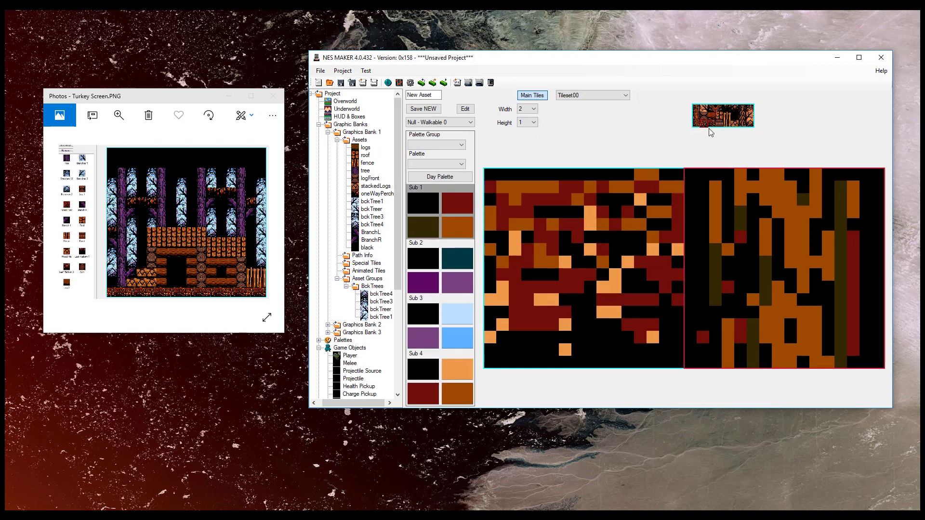
{"action": "left_click", "coordinate": [430, 122]}
{"action": "left_click", "coordinate": [431, 137]}
{"action": "left_click", "coordinate": [707, 215]}
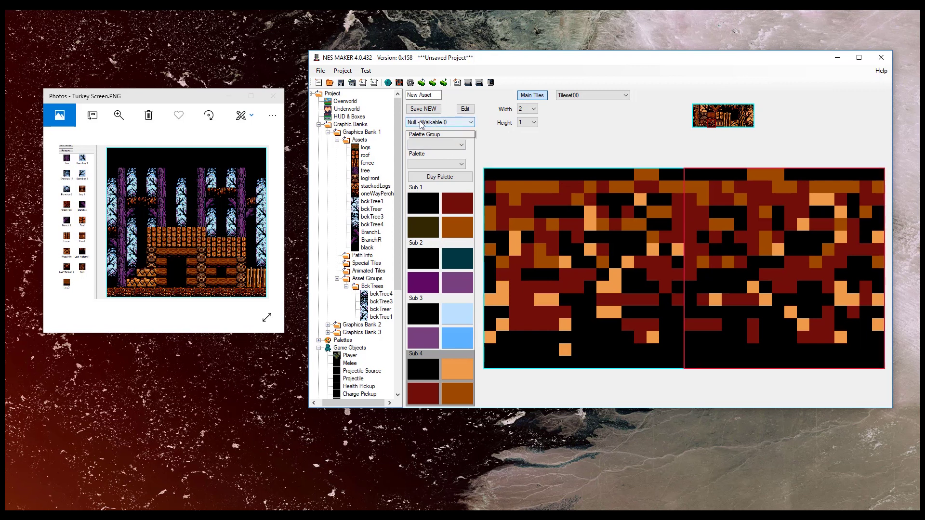
Set the new asset's type to 1 - Solid and save it under the name ground
{"action": "left_click", "coordinate": [420, 122]}
{"action": "left_click", "coordinate": [425, 137]}
{"action": "left_click_drag", "start_coordinate": [436, 95], "coordinate": [396, 102]}
{"action": "type", "text": "ground"}
{"action": "left_click", "coordinate": [424, 108]}
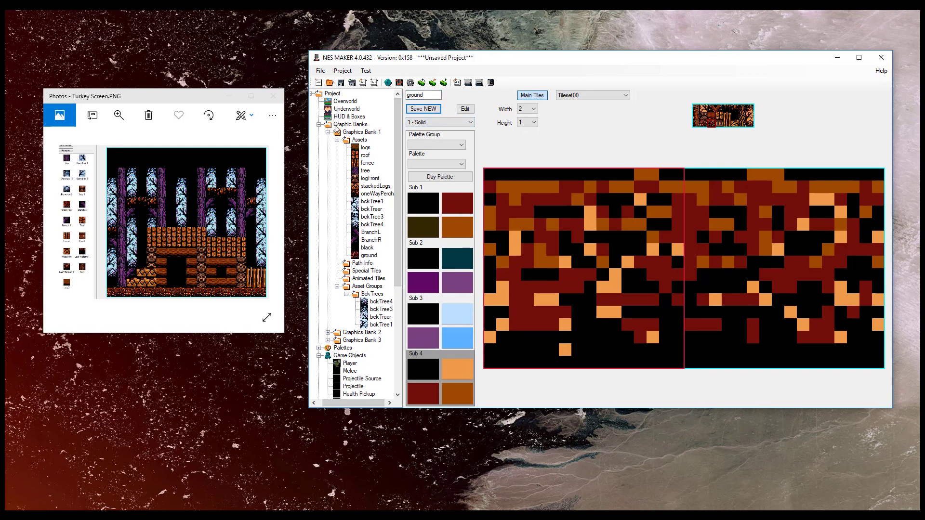
Reopen the first Overworld screen and lay ground tiles along its entire lowest row
{"action": "left_click", "coordinate": [346, 109]}
{"action": "double_click", "coordinate": [417, 114]}
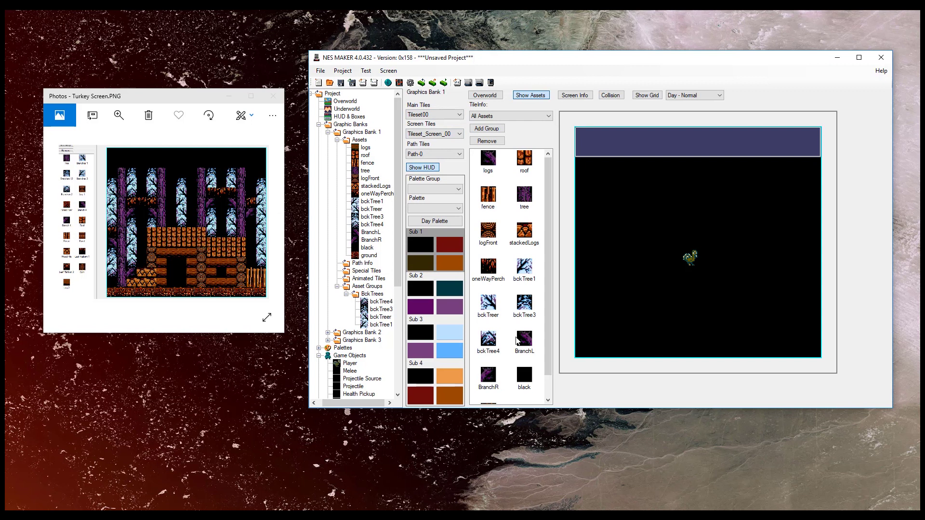
{"action": "scroll", "coordinate": [508, 332], "scroll_direction": "down", "scroll_amount": 1}
{"action": "left_click", "coordinate": [582, 351]}
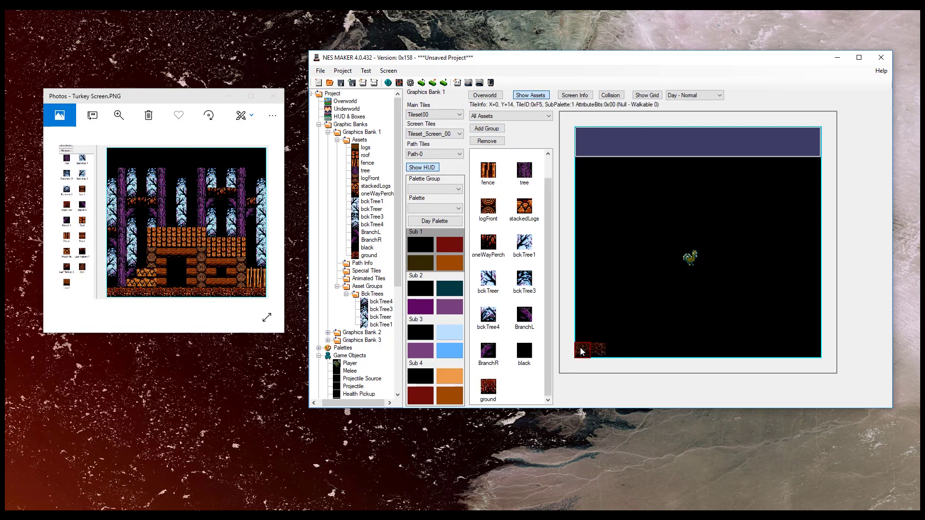
{"action": "left_click_drag", "start_coordinate": [587, 347], "coordinate": [799, 349]}
{"action": "left_click", "coordinate": [672, 182]}
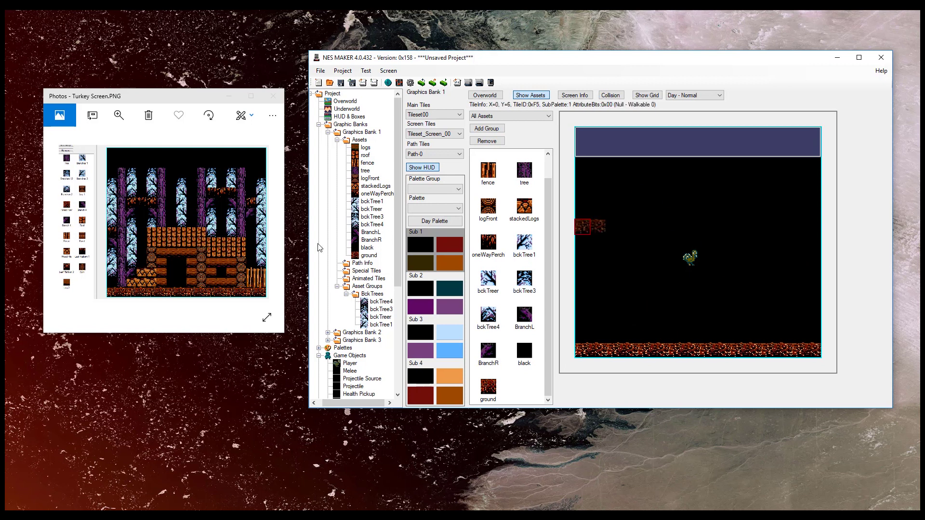
View only the BckTrees group in the asset list and restore the All Assets view
{"action": "left_click", "coordinate": [513, 117]}
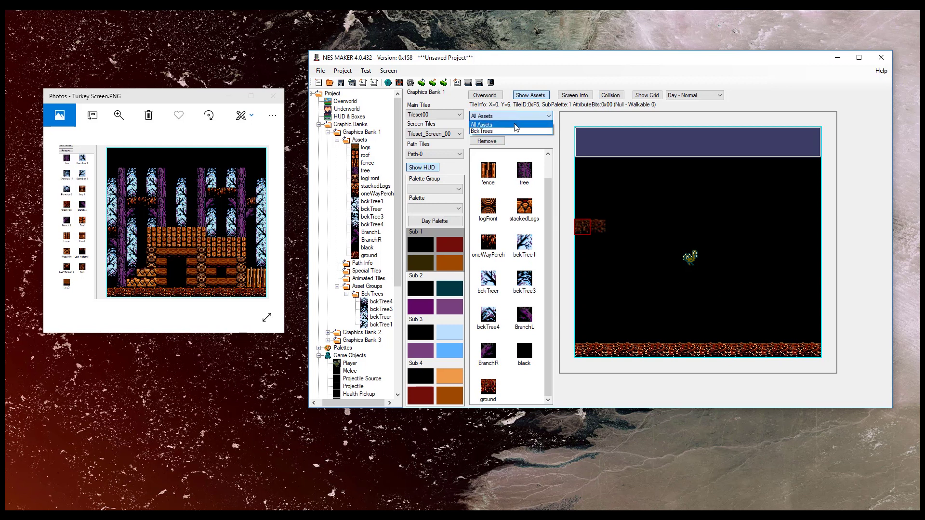
{"action": "left_click", "coordinate": [519, 131]}
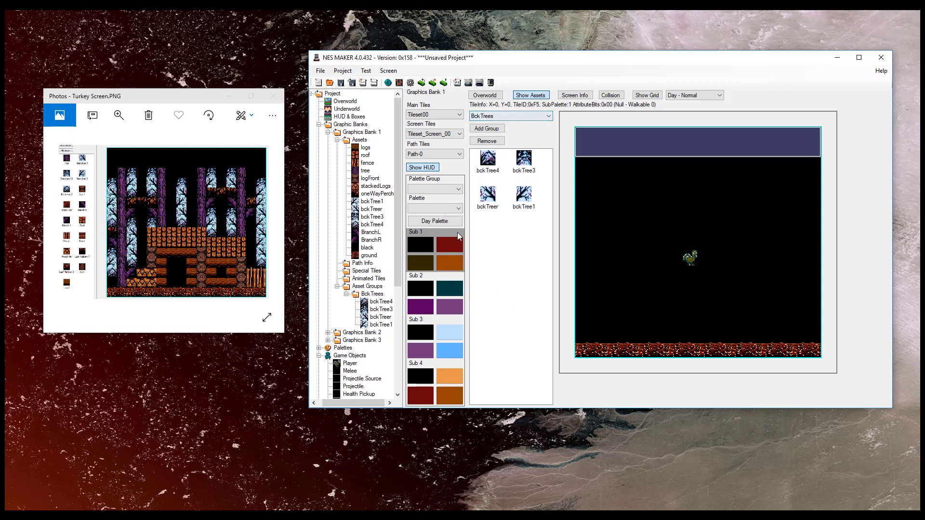
{"action": "left_click", "coordinate": [540, 118]}
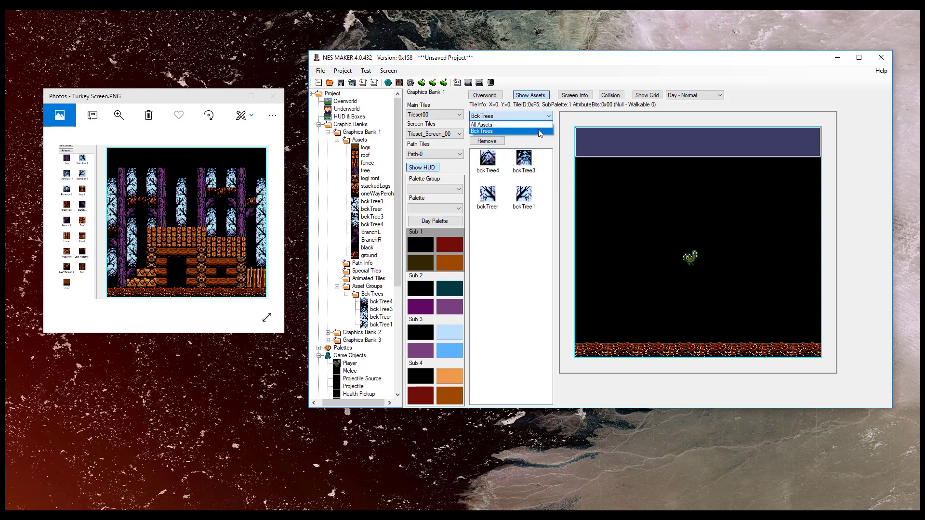
{"action": "left_click", "coordinate": [539, 126]}
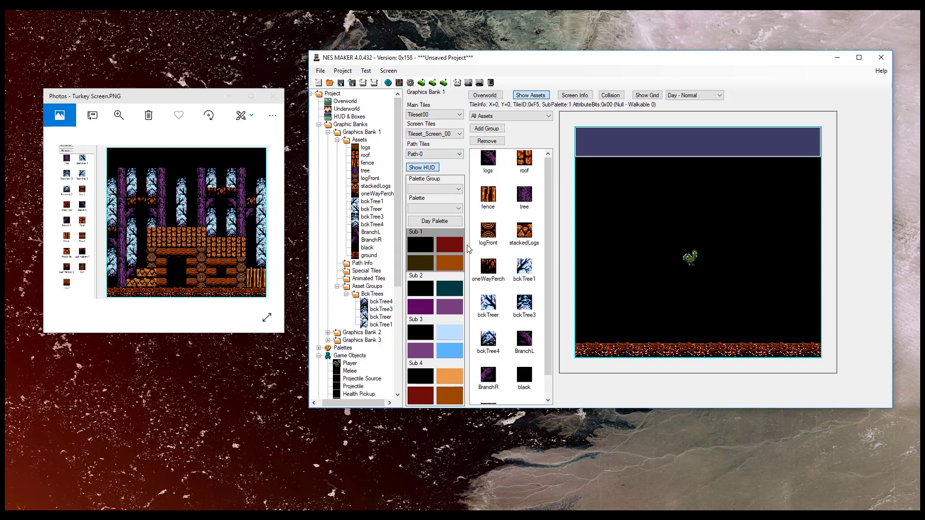
Place stackedLogs tiles on the ground left of centre, three in the lower row and two above its right end
{"action": "left_click", "coordinate": [522, 234]}
{"action": "left_click", "coordinate": [638, 337]}
{"action": "left_click", "coordinate": [659, 336]}
{"action": "left_click", "coordinate": [675, 336]}
{"action": "left_click", "coordinate": [659, 320]}
{"action": "left_click", "coordinate": [675, 320]}
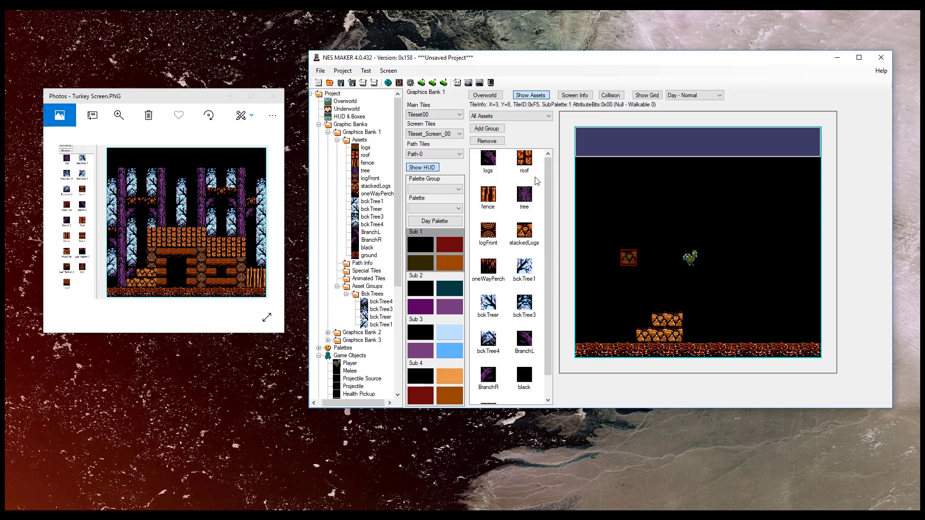
Place two adjoining fence pieces on the ground immediately left of the stacked logs
{"action": "left_click", "coordinate": [488, 195]}
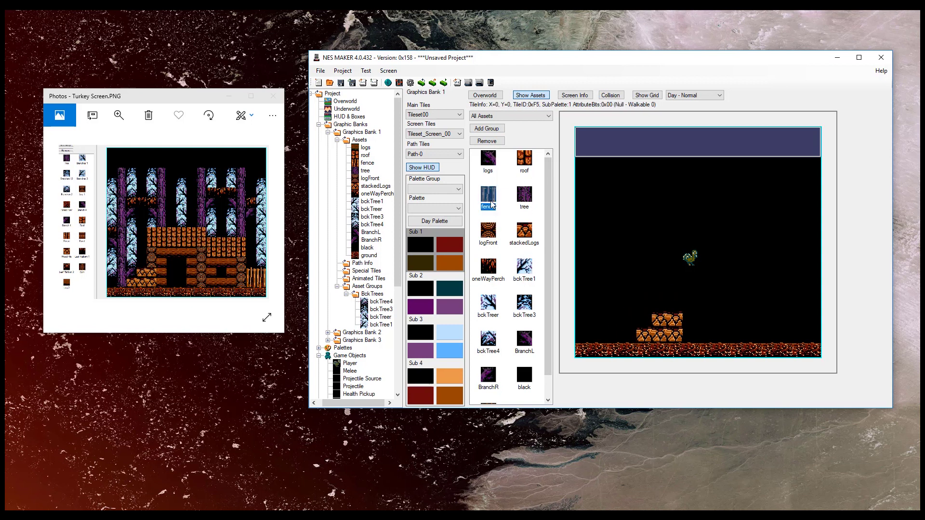
{"action": "left_click", "coordinate": [625, 323]}
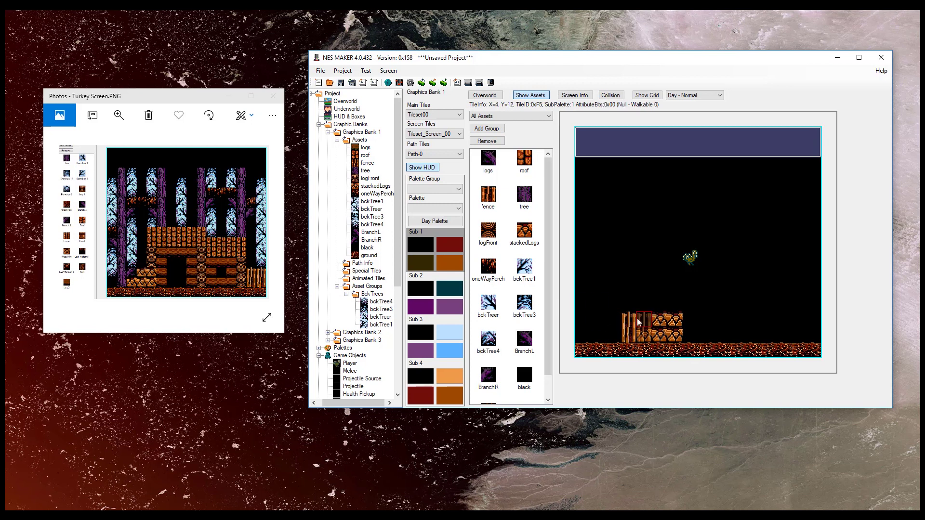
{"action": "left_click", "coordinate": [615, 328]}
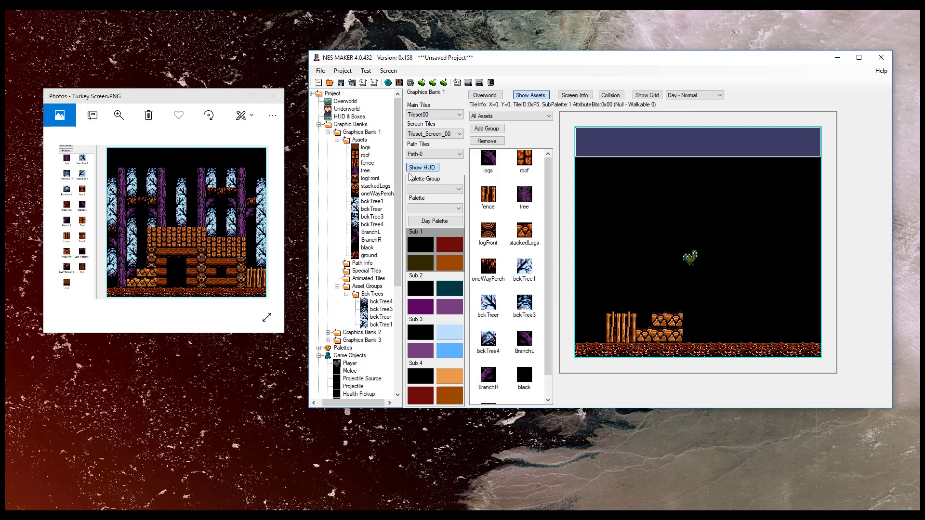
Build a two-tile logFront column on the stacked logs and top it with a roof five tiles wide and two rows high
{"action": "left_click", "coordinate": [488, 231]}
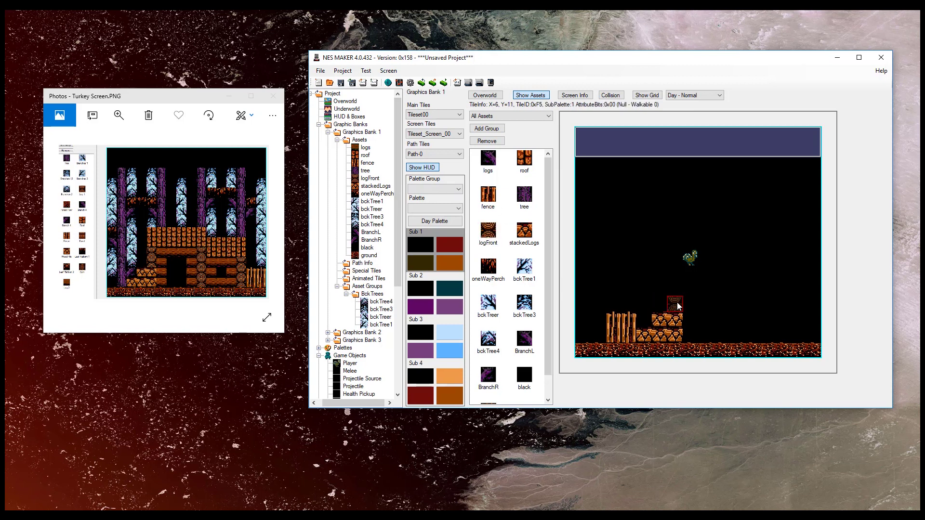
{"action": "left_click", "coordinate": [676, 305]}
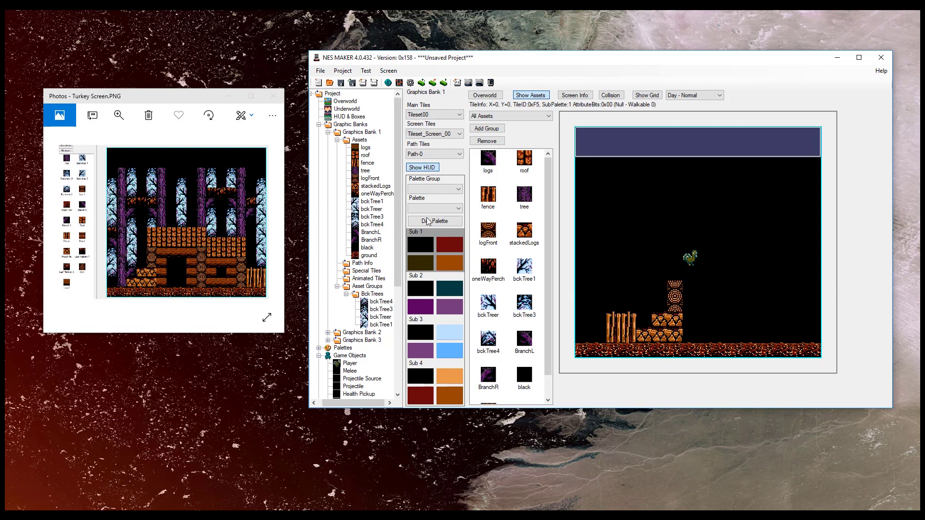
{"action": "left_click", "coordinate": [524, 173]}
{"action": "mouse_move", "coordinate": [699, 276]}
{"action": "left_mouse_down"}
{"action": "mouse_move", "coordinate": [736, 275]}
{"action": "mouse_move", "coordinate": [736, 258]}
{"action": "mouse_move", "coordinate": [667, 251]}
{"action": "left_mouse_up"}
Move the player's starting position off the roof to the empty area above the left fence
{"action": "right_click", "coordinate": [589, 306]}
{"action": "right_click", "coordinate": [620, 299]}
{"action": "left_click", "coordinate": [617, 284]}
{"action": "right_click", "coordinate": [618, 286]}
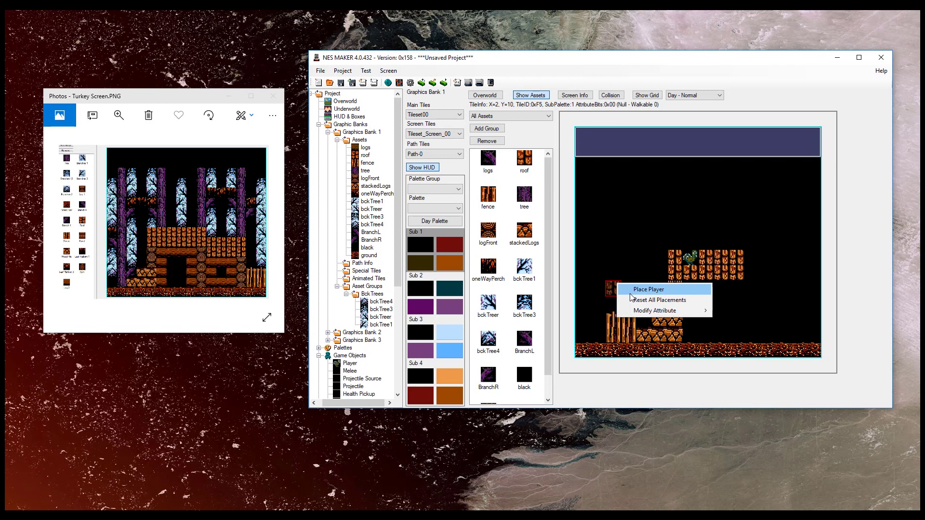
{"action": "left_click", "coordinate": [631, 290]}
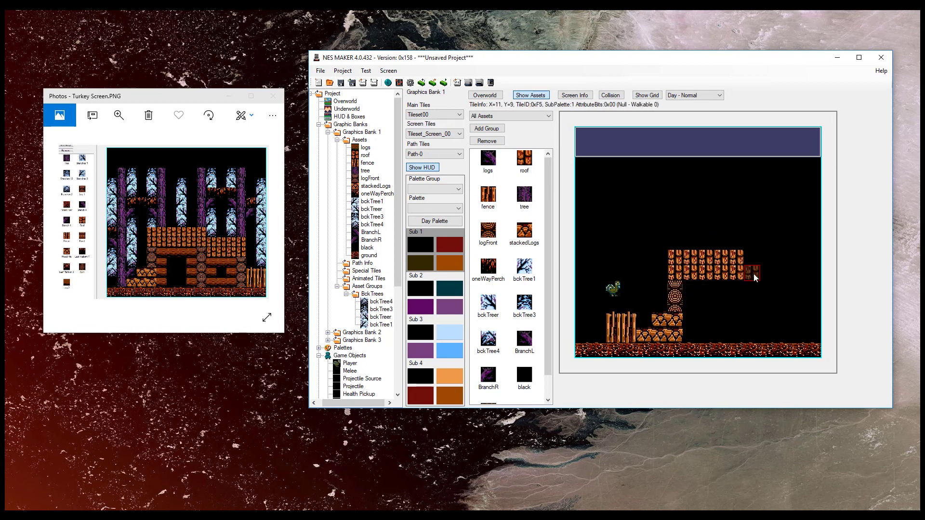
Extend the roof right with a lower three-tile-wide section and support its two ends with logFront columns down to the ground
{"action": "mouse_move", "coordinate": [758, 277]}
{"action": "left_mouse_down"}
{"action": "mouse_move", "coordinate": [784, 277]}
{"action": "mouse_move", "coordinate": [772, 297]}
{"action": "mouse_move", "coordinate": [785, 296]}
{"action": "left_mouse_up"}
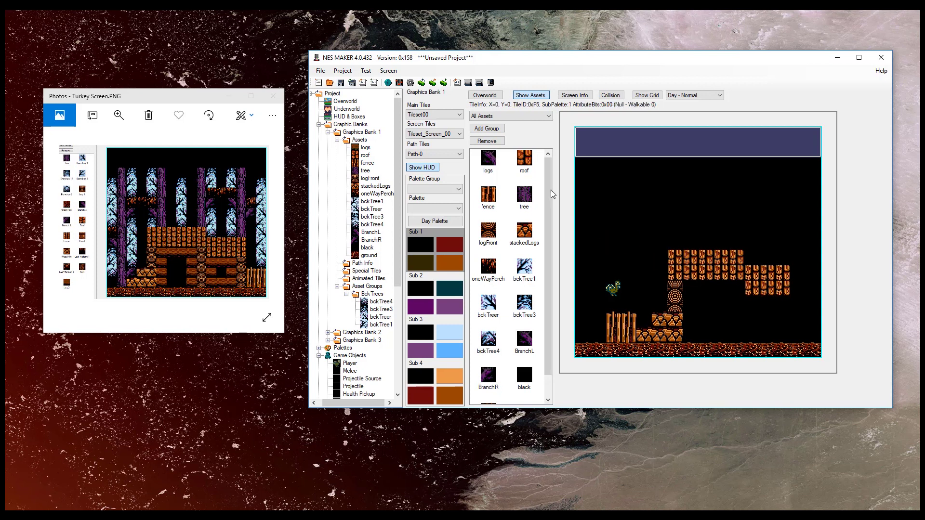
{"action": "left_click", "coordinate": [492, 236]}
{"action": "left_click_drag", "start_coordinate": [747, 304], "coordinate": [752, 323]}
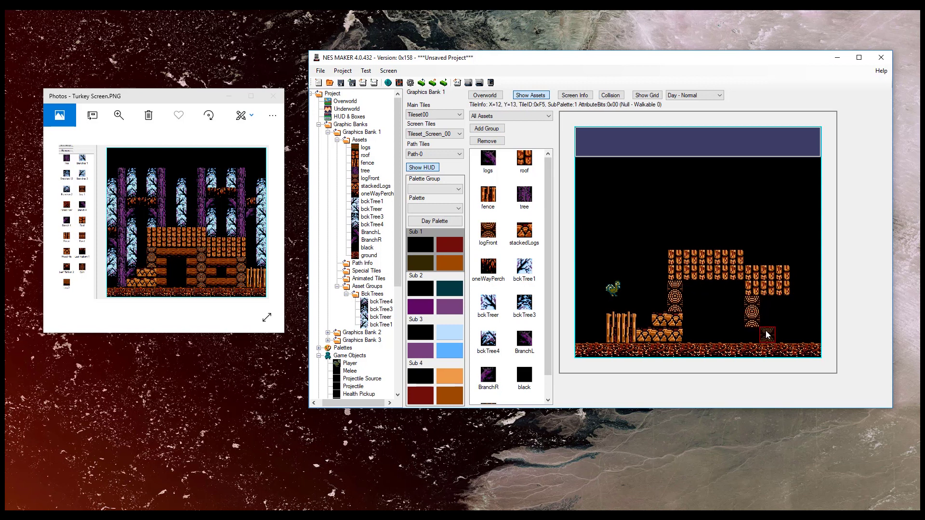
{"action": "left_click_drag", "start_coordinate": [784, 304], "coordinate": [785, 321]}
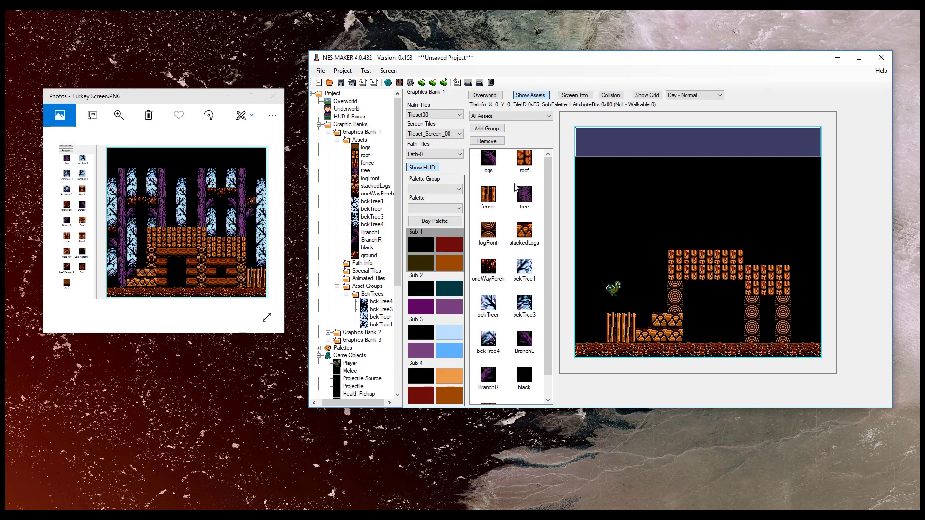
Change the logs asset's tile to the horizontal wooden log and update the asset
{"action": "scroll", "coordinate": [524, 207], "scroll_direction": "down", "scroll_amount": 1}
{"action": "scroll", "coordinate": [509, 200], "scroll_direction": "up", "scroll_amount": 1}
{"action": "left_click", "coordinate": [365, 149]}
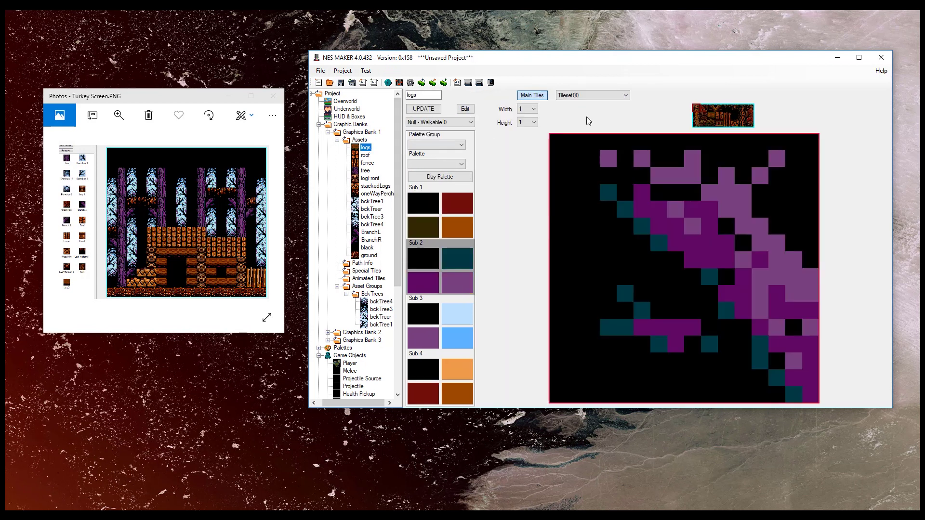
{"action": "left_click", "coordinate": [714, 120]}
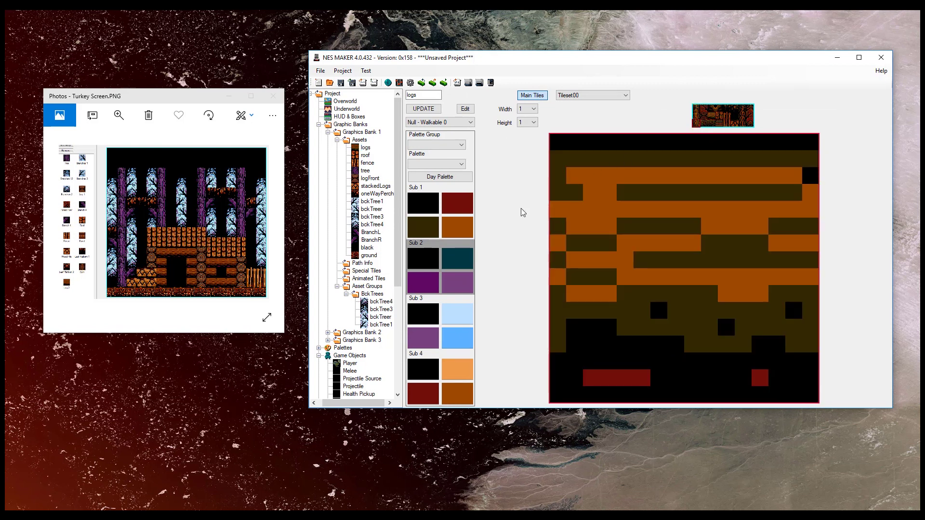
{"action": "left_click", "coordinate": [423, 108]}
Reopen the first Overworld screen and fill the cabin walls beneath the roof and between the columns with logs tiles
{"action": "left_click", "coordinate": [345, 101]}
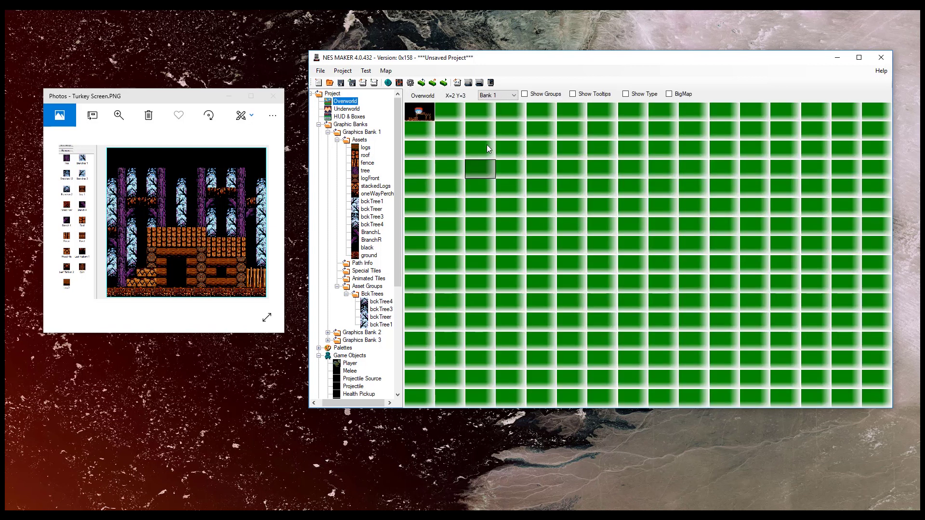
{"action": "double_click", "coordinate": [415, 113]}
{"action": "left_click", "coordinate": [497, 172]}
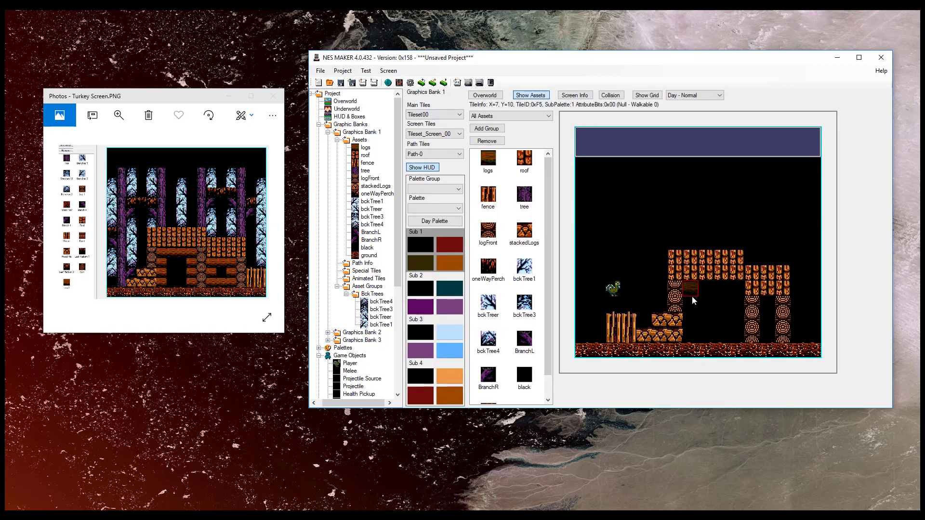
{"action": "mouse_move", "coordinate": [692, 293]}
{"action": "left_mouse_down"}
{"action": "mouse_move", "coordinate": [737, 294]}
{"action": "mouse_move", "coordinate": [722, 305]}
{"action": "mouse_move", "coordinate": [739, 305]}
{"action": "mouse_move", "coordinate": [734, 321]}
{"action": "mouse_move", "coordinate": [741, 322]}
{"action": "left_mouse_up"}
{"action": "mouse_move", "coordinate": [689, 335]}
{"action": "left_mouse_down"}
{"action": "mouse_move", "coordinate": [736, 337]}
{"action": "mouse_move", "coordinate": [767, 319]}
{"action": "mouse_move", "coordinate": [767, 304]}
{"action": "mouse_move", "coordinate": [767, 336]}
{"action": "left_mouse_up"}
Cut a two-tile-wide doorway into the cabin's log wall with black tiles and place fence pieces right of the cabin
{"action": "left_click", "coordinate": [525, 377]}
{"action": "left_click", "coordinate": [719, 334]}
{"action": "left_click", "coordinate": [722, 314]}
{"action": "mouse_move", "coordinate": [723, 316]}
{"action": "left_mouse_down"}
{"action": "mouse_move", "coordinate": [704, 303]}
{"action": "mouse_move", "coordinate": [705, 336]}
{"action": "left_mouse_up"}
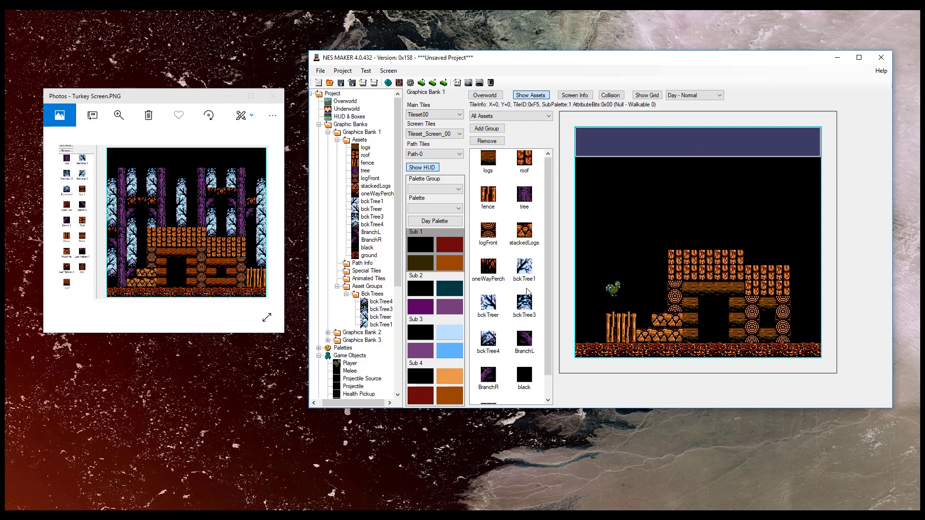
{"action": "left_click", "coordinate": [488, 194]}
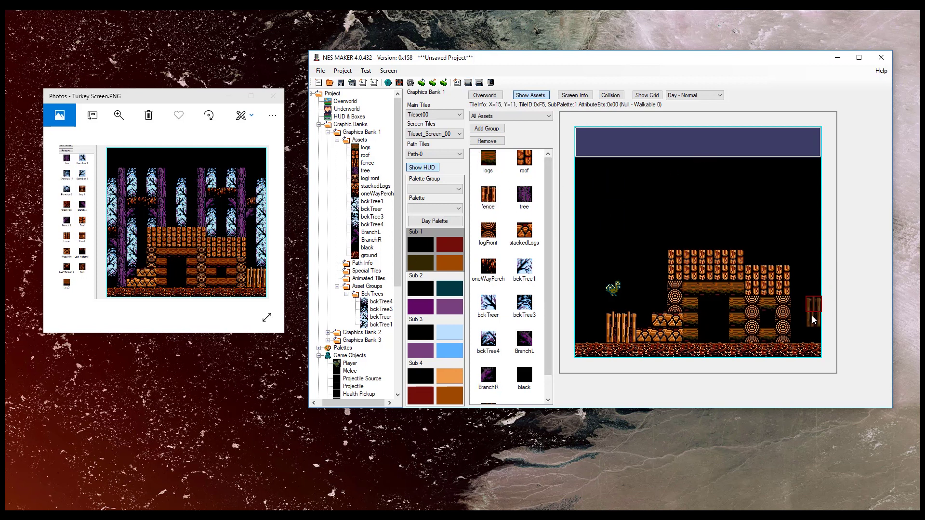
{"action": "left_click", "coordinate": [805, 319]}
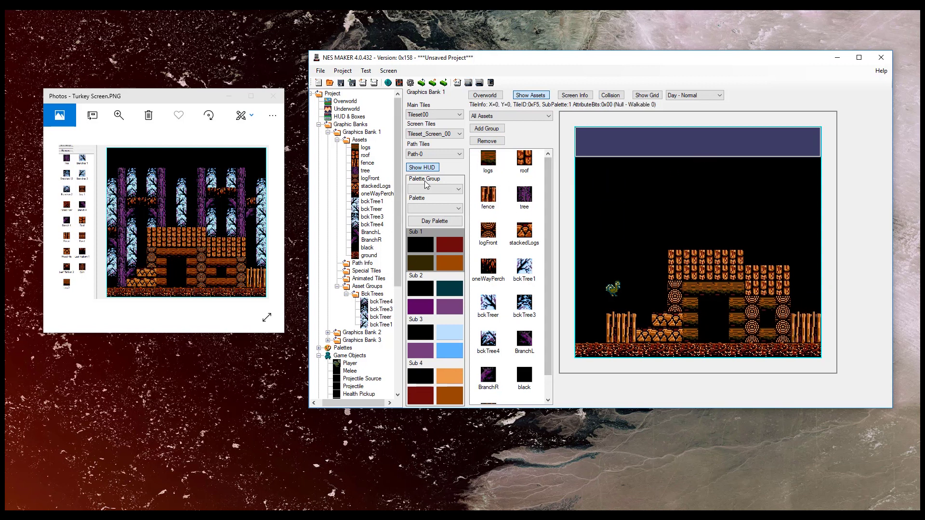
Paint three purple tree trunks up to the screen's upper edge, above the lower roof, above the upper roof and left of the cabin
{"action": "left_click", "coordinate": [528, 198]}
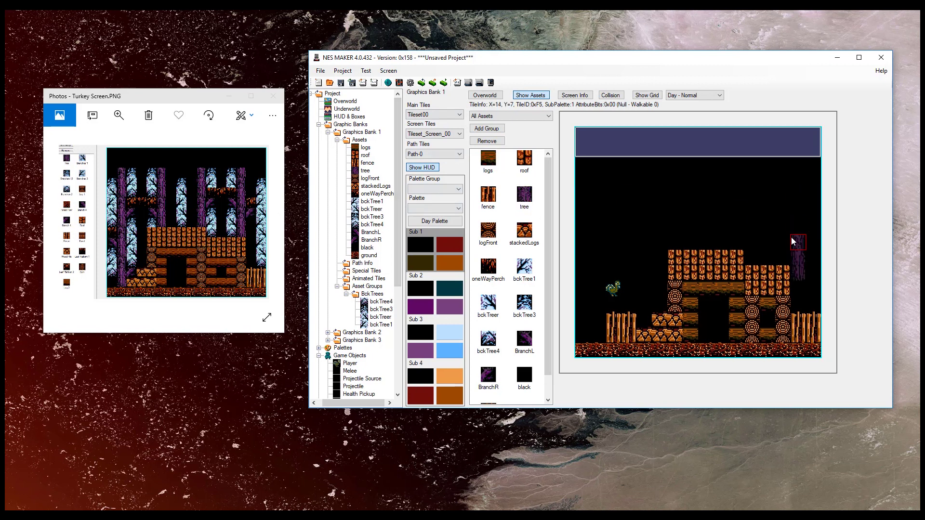
{"action": "left_click_drag", "start_coordinate": [782, 221], "coordinate": [784, 140]}
{"action": "left_click", "coordinate": [784, 141]}
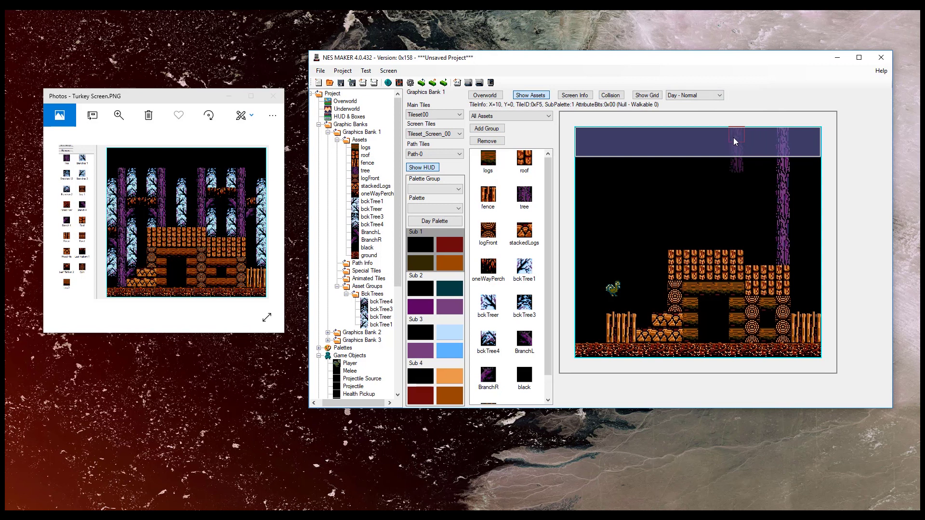
{"action": "left_click_drag", "start_coordinate": [727, 137], "coordinate": [717, 217]}
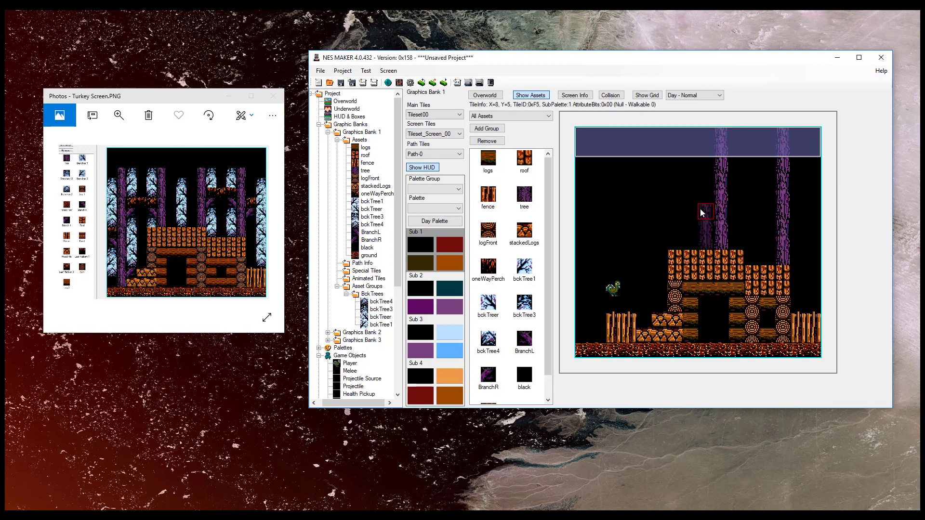
{"action": "left_click_drag", "start_coordinate": [665, 270], "coordinate": [664, 228]}
{"action": "mouse_move", "coordinate": [664, 186]}
{"action": "left_mouse_down"}
{"action": "mouse_move", "coordinate": [672, 137]}
{"action": "mouse_move", "coordinate": [661, 136]}
{"action": "left_mouse_up"}
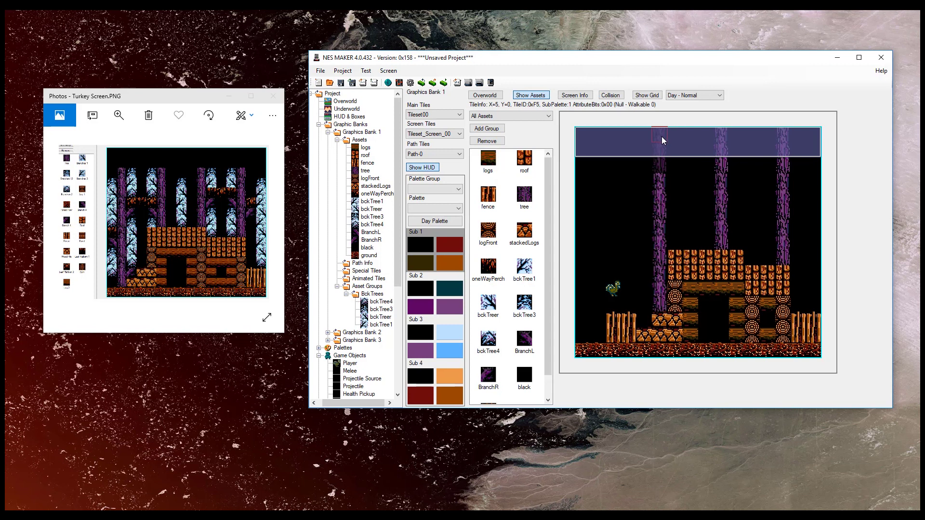
Paint a fourth purple trunk near the screen's left edge and place BranchL tiles on the left sides of the trunks
{"action": "left_click", "coordinate": [590, 306]}
{"action": "left_click_drag", "start_coordinate": [592, 265], "coordinate": [600, 146]}
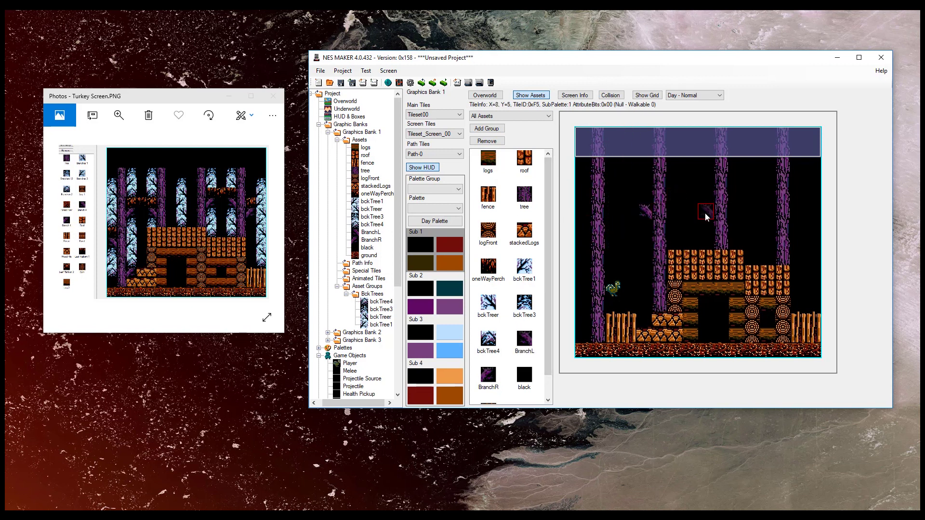
{"action": "left_click", "coordinate": [707, 222]}
{"action": "left_click", "coordinate": [768, 201]}
{"action": "left_click", "coordinate": [583, 321]}
Place BranchR tiles on the right sides of the three leftmost trunks
{"action": "left_click", "coordinate": [492, 369]}
{"action": "left_click", "coordinate": [677, 214]}
{"action": "left_click", "coordinate": [743, 193]}
{"action": "left_click", "coordinate": [677, 228]}
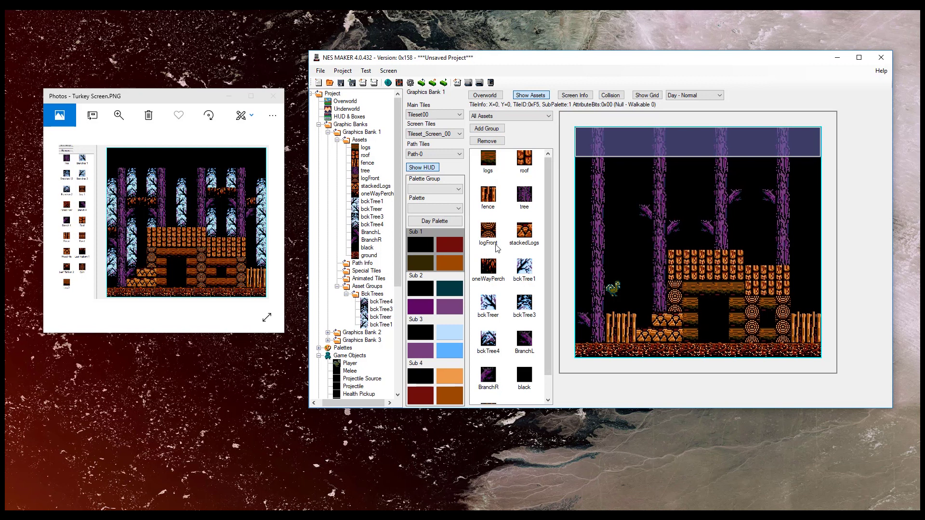
{"action": "left_click", "coordinate": [608, 214]}
Place three-tile-wide oneWayPerch platforms above the branches in each of the three gaps between the trunks
{"action": "left_click", "coordinate": [498, 274]}
{"action": "left_click", "coordinate": [615, 195]}
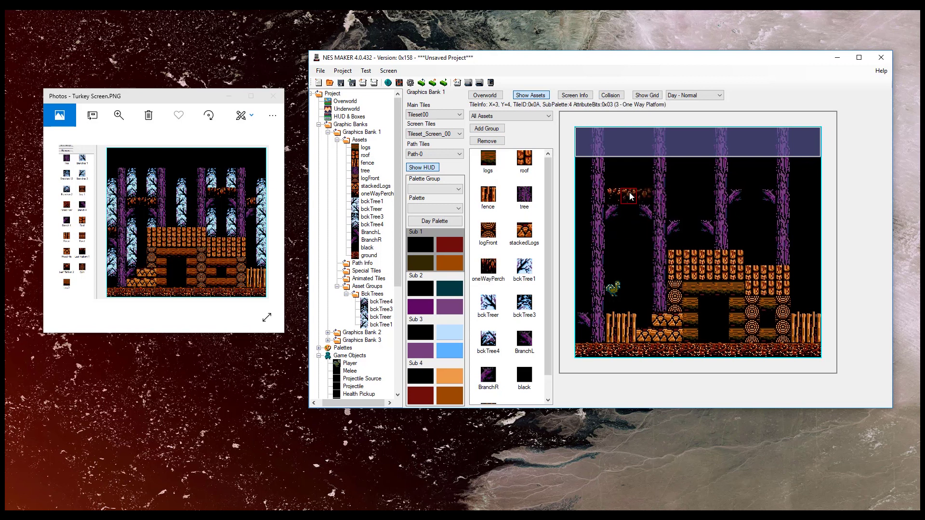
{"action": "left_click", "coordinate": [681, 212]}
{"action": "left_click", "coordinate": [736, 181]}
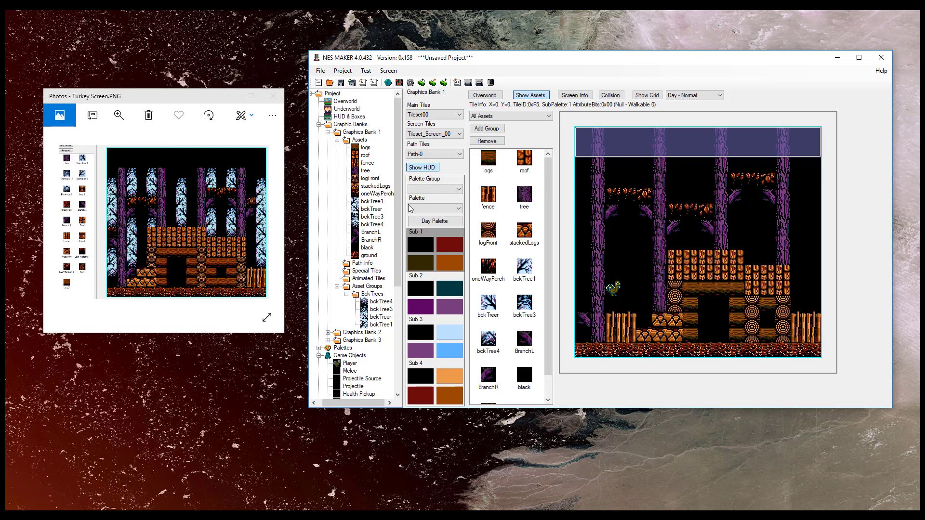
Scatter bckTree1 tiles in the columns directly right of the three leftmost trunks
{"action": "left_click", "coordinate": [524, 269]}
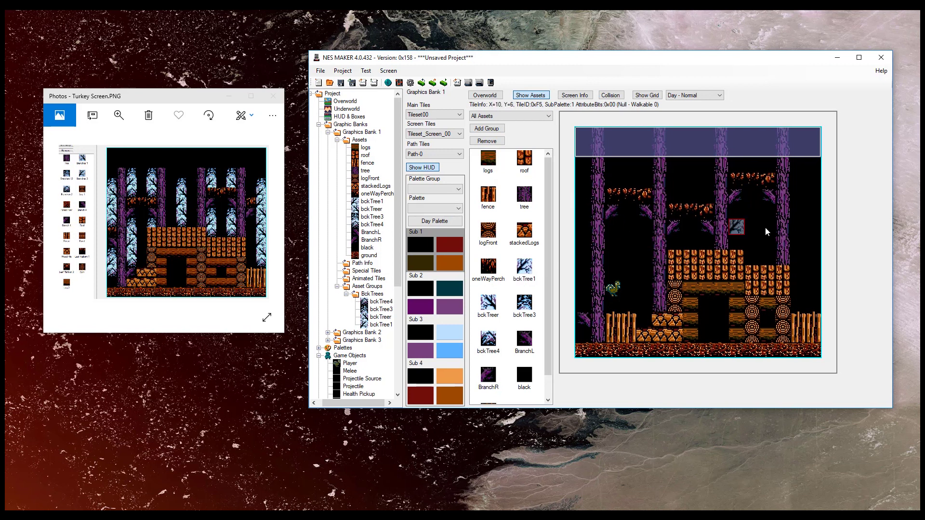
{"action": "left_click", "coordinate": [740, 242]}
{"action": "left_click", "coordinate": [737, 166]}
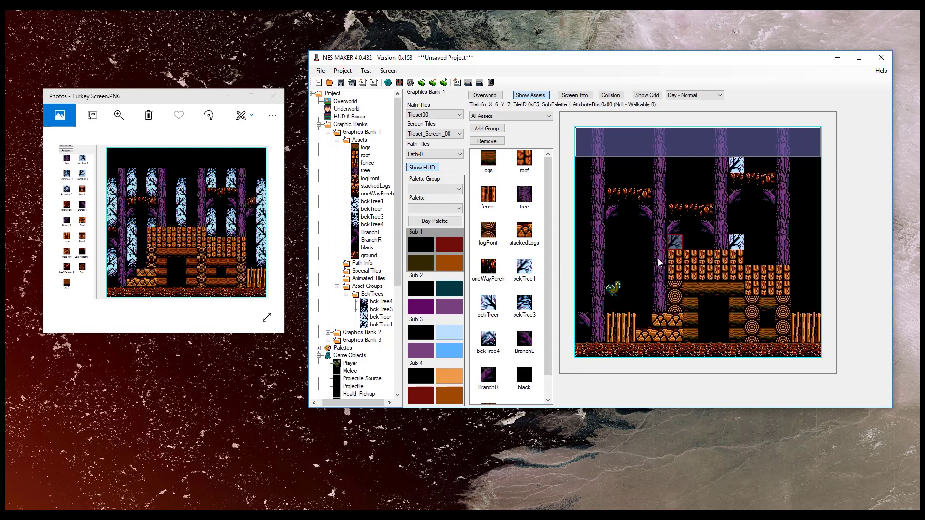
{"action": "left_click", "coordinate": [674, 245]}
{"action": "left_click", "coordinate": [675, 197]}
{"action": "left_click", "coordinate": [674, 164]}
{"action": "left_click", "coordinate": [613, 273]}
{"action": "left_click", "coordinate": [614, 242]}
{"action": "left_click", "coordinate": [613, 180]}
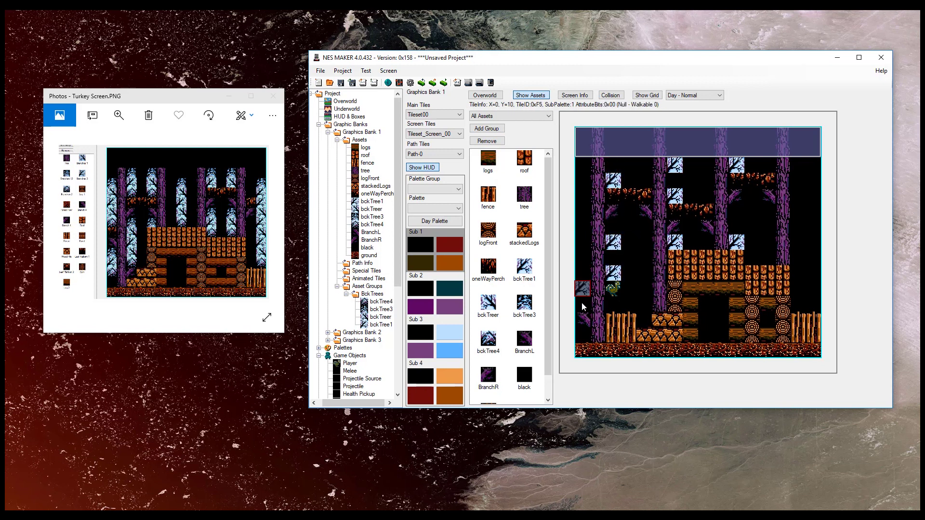
Scatter bckTreer tiles in the columns directly left of the second, third and fourth trunks
{"action": "left_click", "coordinate": [489, 303]}
{"action": "left_click", "coordinate": [644, 288]}
{"action": "left_click", "coordinate": [644, 258]}
{"action": "left_click", "coordinate": [645, 242]}
{"action": "left_click", "coordinate": [644, 180]}
{"action": "left_click", "coordinate": [706, 242]}
{"action": "left_click", "coordinate": [708, 183]}
{"action": "left_click", "coordinate": [767, 257]}
{"action": "left_click", "coordinate": [768, 242]}
{"action": "left_click", "coordinate": [764, 166]}
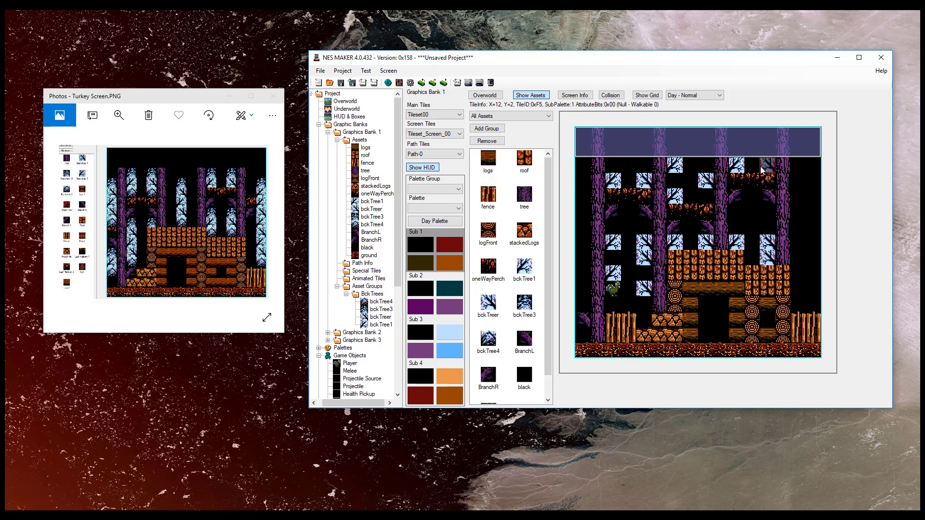
{"action": "left_click", "coordinate": [766, 136]}
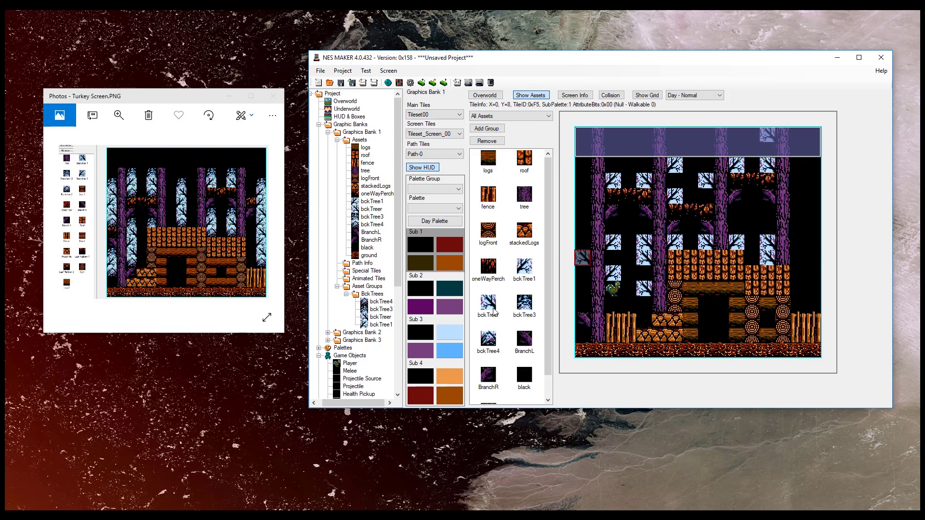
Place bckTree1 tiles at spaced heights in the column along the screen's right edge
{"action": "left_click", "coordinate": [520, 283]}
{"action": "left_click", "coordinate": [811, 304]}
{"action": "left_click", "coordinate": [814, 212]}
{"action": "left_click", "coordinate": [818, 148]}
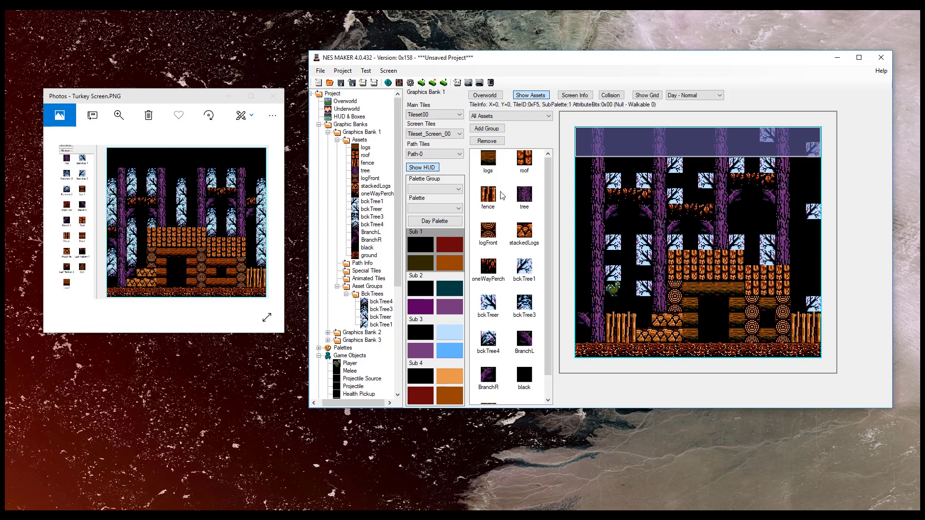
Place bckTree3 treetops along the lower HUD row in the columns beside the trunks and at both screen edges
{"action": "left_click", "coordinate": [526, 306]}
{"action": "left_click", "coordinate": [676, 151]}
{"action": "left_click", "coordinate": [702, 152]}
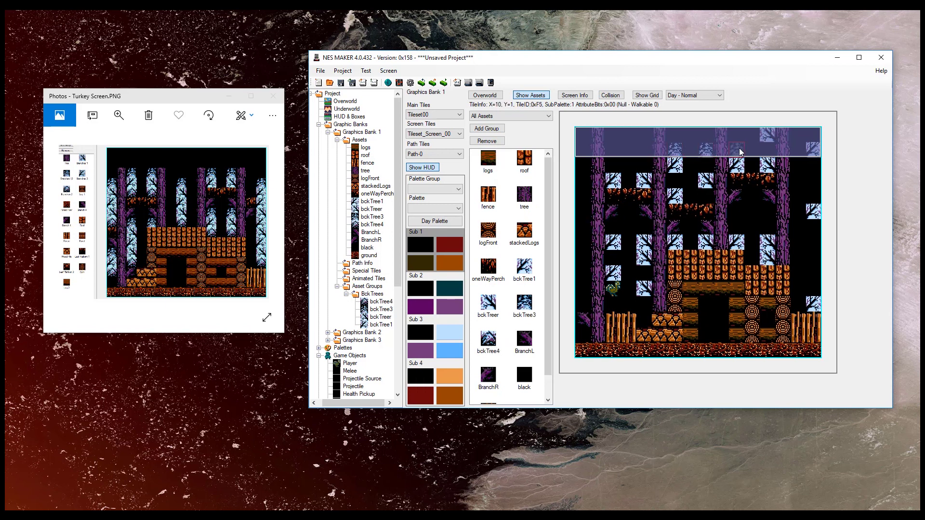
{"action": "left_click", "coordinate": [768, 142]}
{"action": "left_click", "coordinate": [801, 148]}
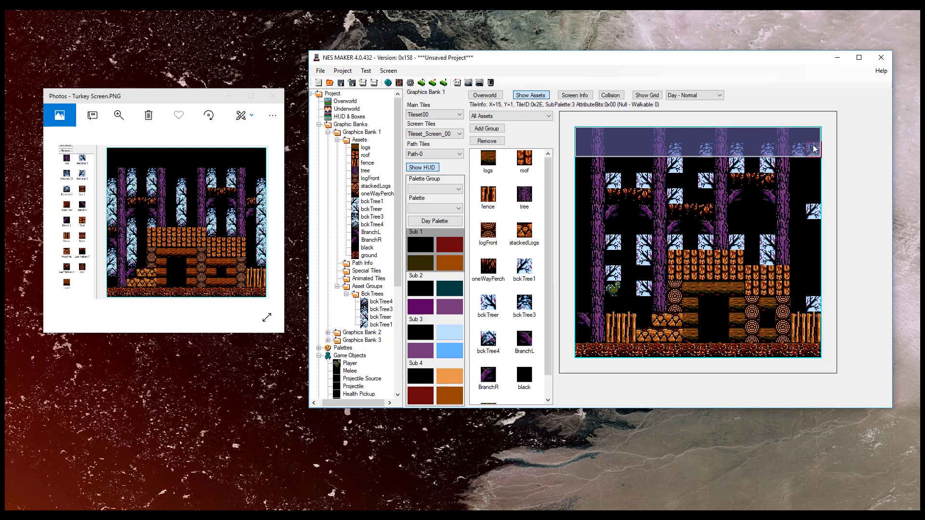
{"action": "left_click", "coordinate": [611, 149]}
{"action": "left_click", "coordinate": [586, 146]}
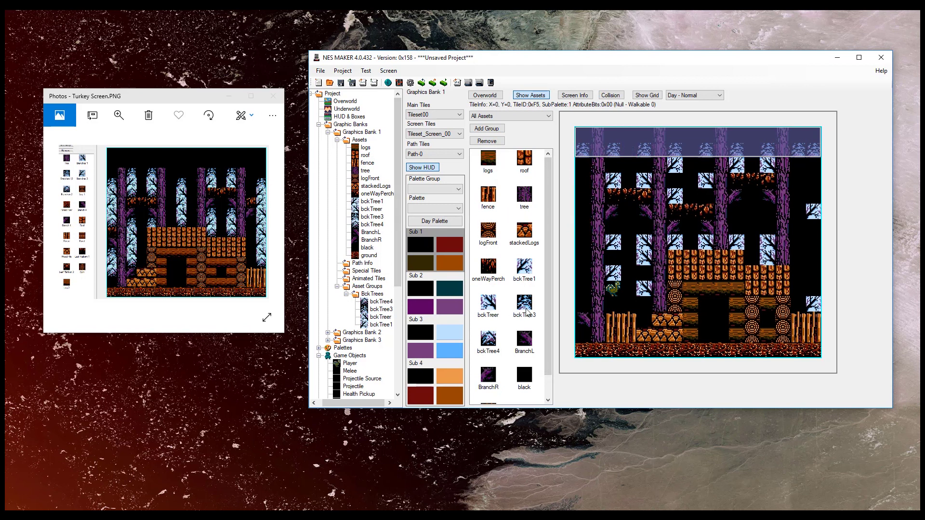
Add bckTree4 tiles around the middle perch and beneath the perch between the third and fourth trunks
{"action": "left_click", "coordinate": [489, 339]}
{"action": "left_click", "coordinate": [679, 186]}
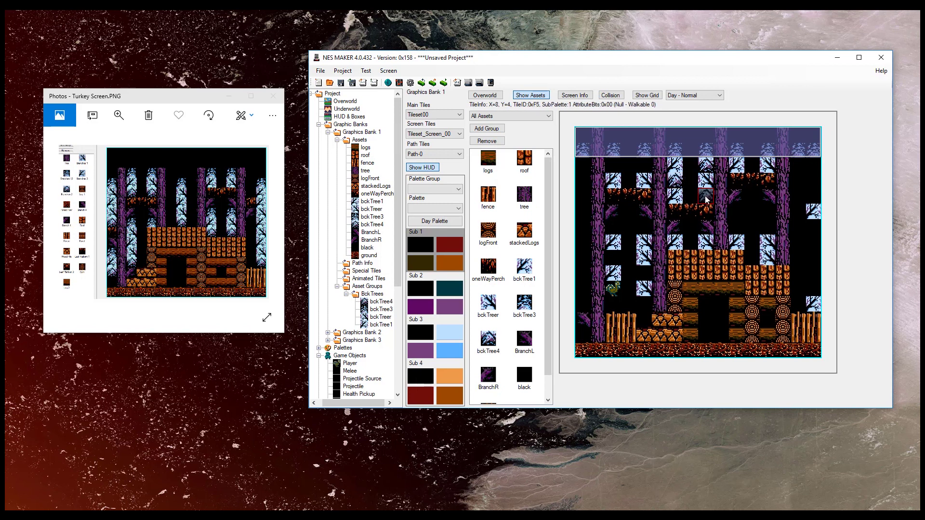
{"action": "left_click", "coordinate": [674, 227]}
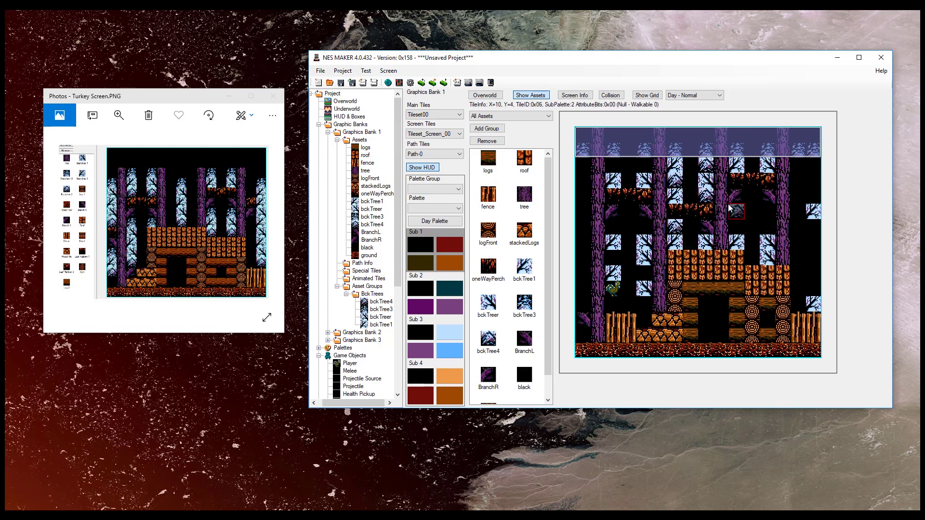
{"action": "left_click", "coordinate": [767, 225]}
{"action": "left_click", "coordinate": [768, 212]}
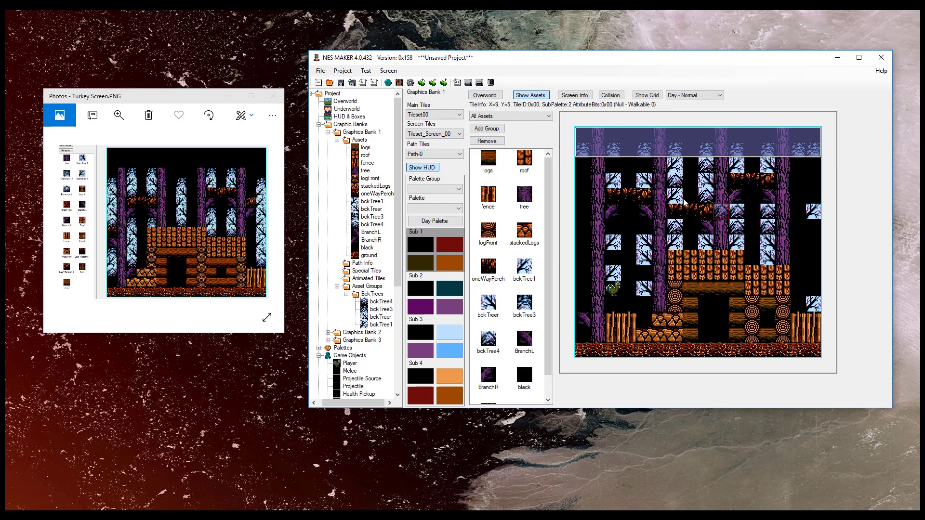
Fill gaps in the two background tree columns between the first and second trunks with background tree tiles
{"action": "left_click", "coordinate": [649, 165]}
{"action": "left_click", "coordinate": [618, 168]}
{"action": "left_click", "coordinate": [614, 228]}
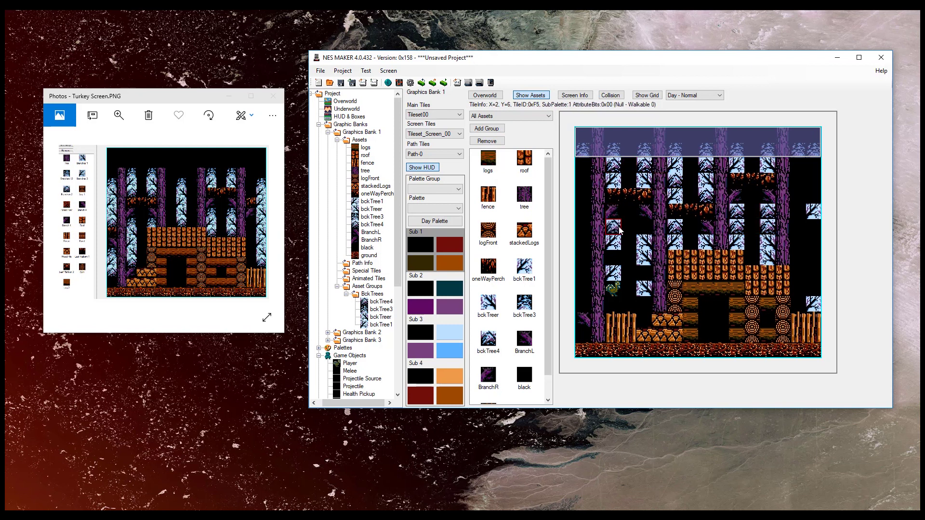
{"action": "left_click", "coordinate": [644, 228]}
{"action": "left_click", "coordinate": [644, 258]}
{"action": "left_click", "coordinate": [644, 274]}
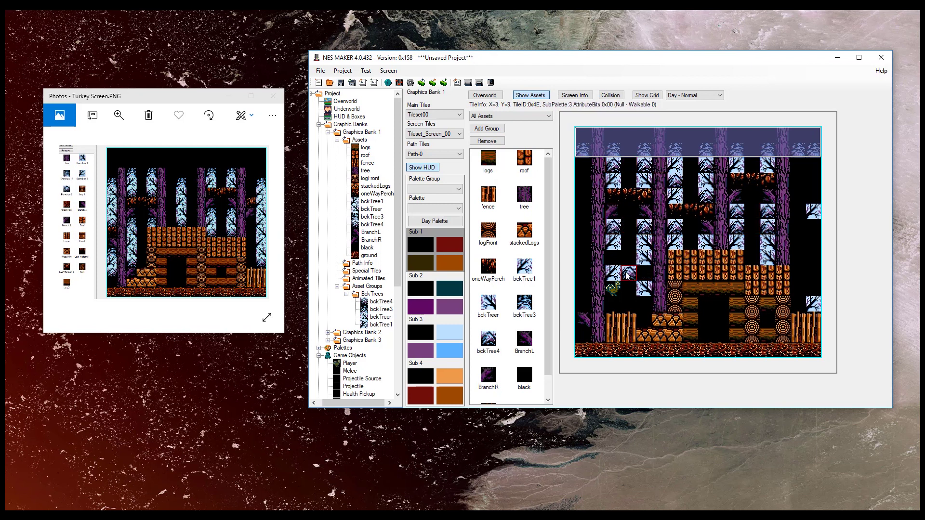
{"action": "left_click", "coordinate": [613, 259]}
{"action": "left_click", "coordinate": [612, 303]}
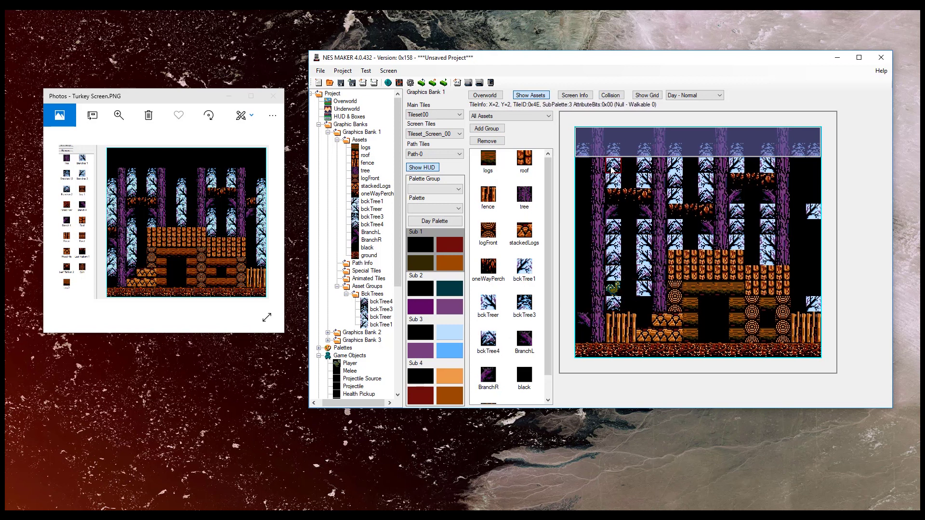
Add a bckTree1 tile above the left perch and fill the screen's right-edge column down to the fence with bckTree1
{"action": "left_click", "coordinate": [524, 266]}
{"action": "left_click", "coordinate": [613, 152]}
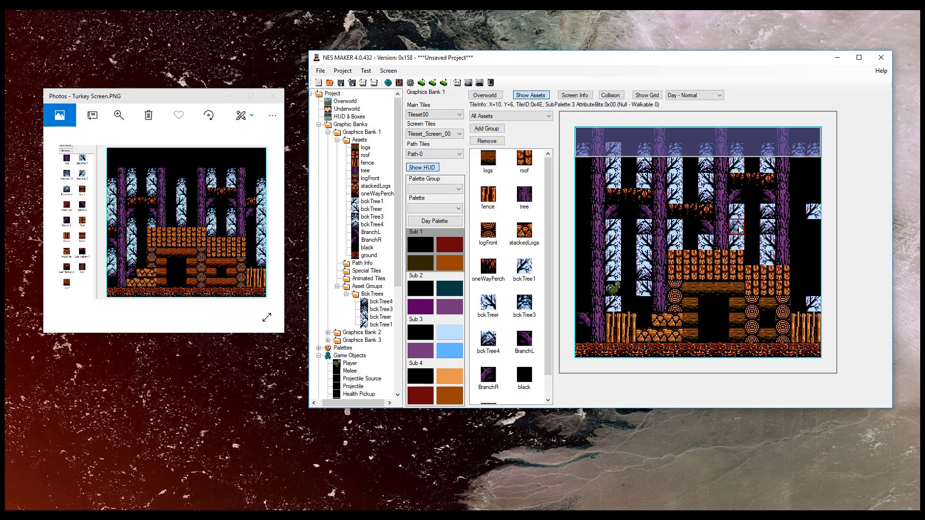
{"action": "left_click_drag", "start_coordinate": [811, 165], "coordinate": [812, 301]}
Complete the column left of the second trunk with bckTreer tiles and fill the left-edge column with background tree tiles
{"action": "left_click", "coordinate": [488, 304]}
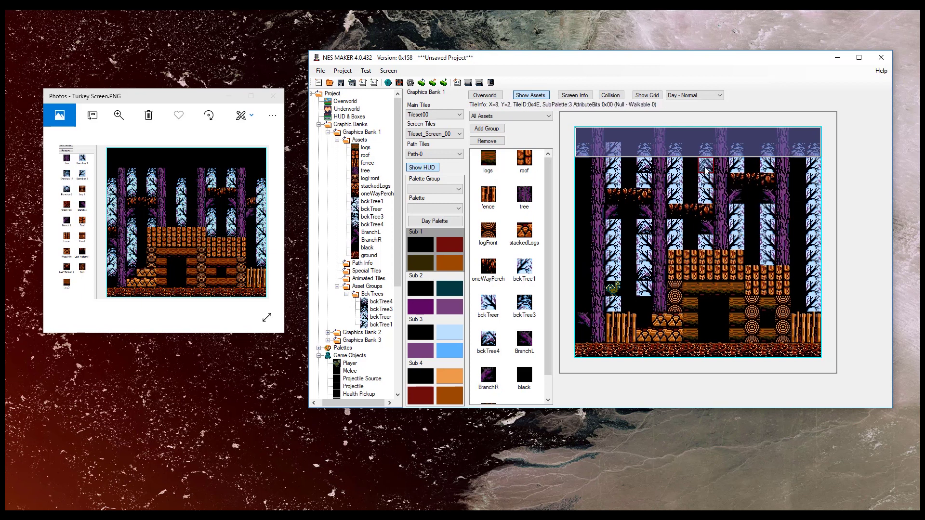
{"action": "left_click", "coordinate": [644, 303]}
{"action": "left_click", "coordinate": [645, 318]}
{"action": "left_click_drag", "start_coordinate": [647, 243], "coordinate": [649, 173]}
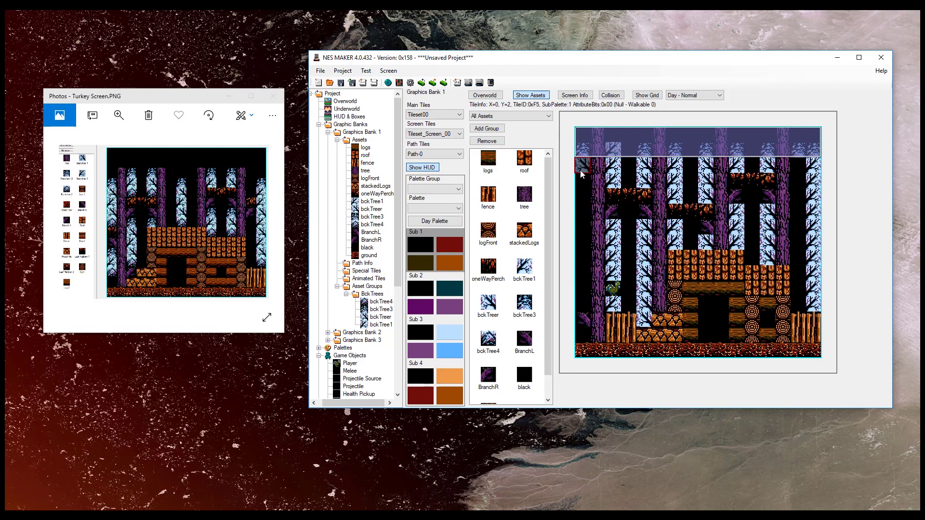
{"action": "left_click", "coordinate": [524, 265]}
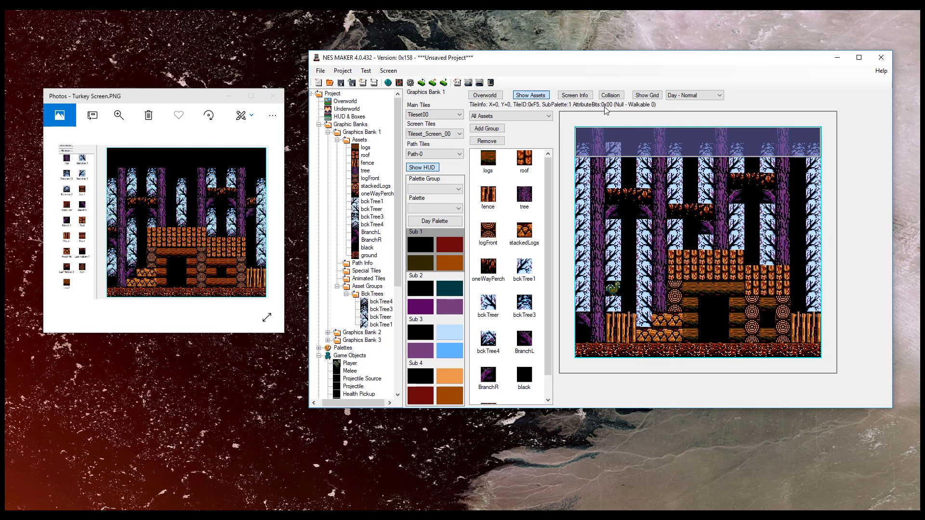
Show the grid and collision values and set the right-end tile of the middle perch to Solid
{"action": "left_click", "coordinate": [647, 95]}
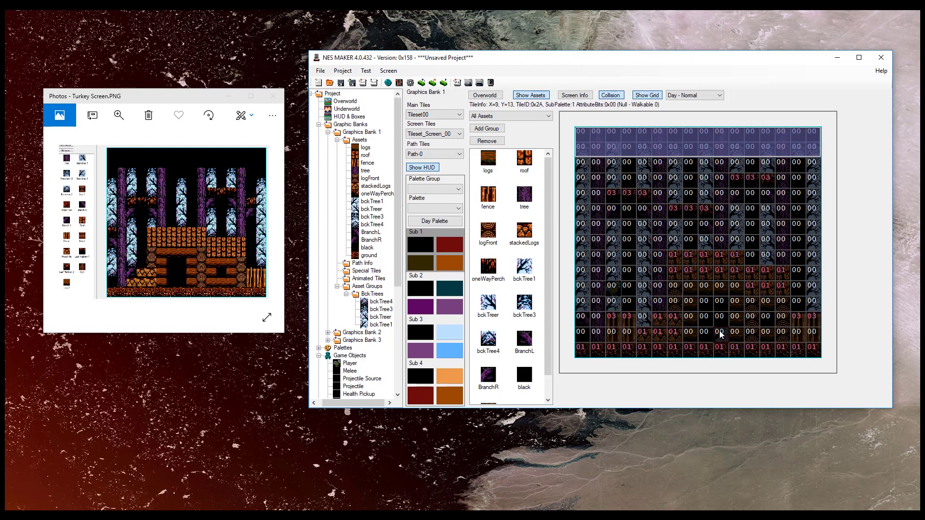
{"action": "right_click", "coordinate": [705, 217]}
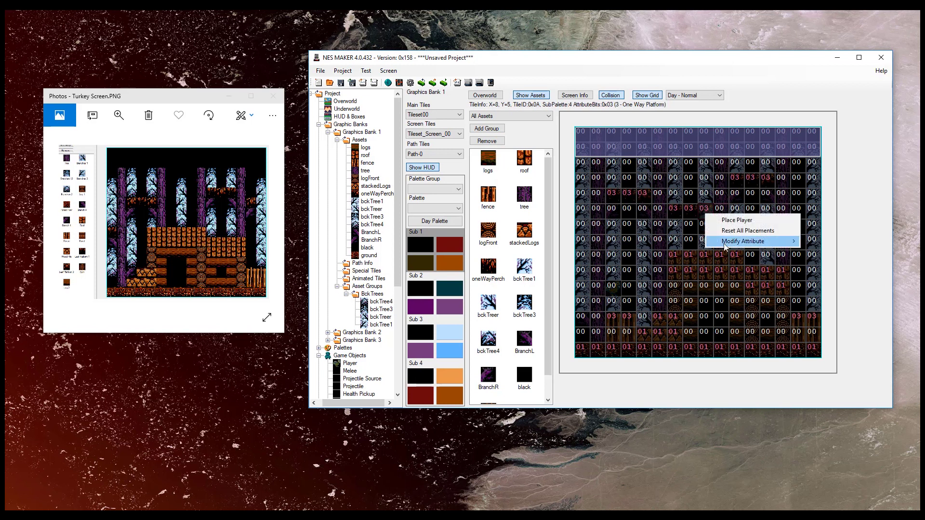
{"action": "mouse_move", "coordinate": [741, 240]}
{"action": "left_click", "coordinate": [829, 252]}
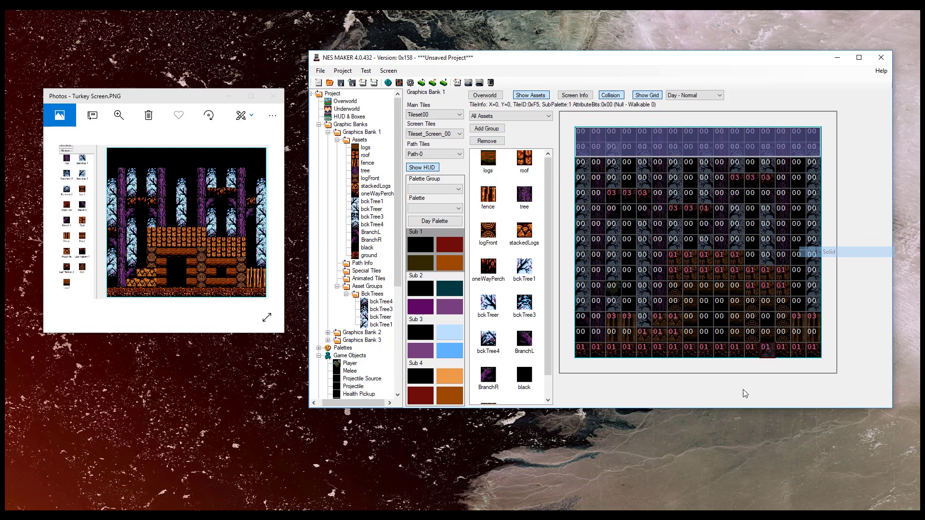
Set the right-end tile of the middle perch to One Way Platform and hide the collision and grid overlays
{"action": "right_click", "coordinate": [701, 214]}
{"action": "mouse_move", "coordinate": [744, 238]}
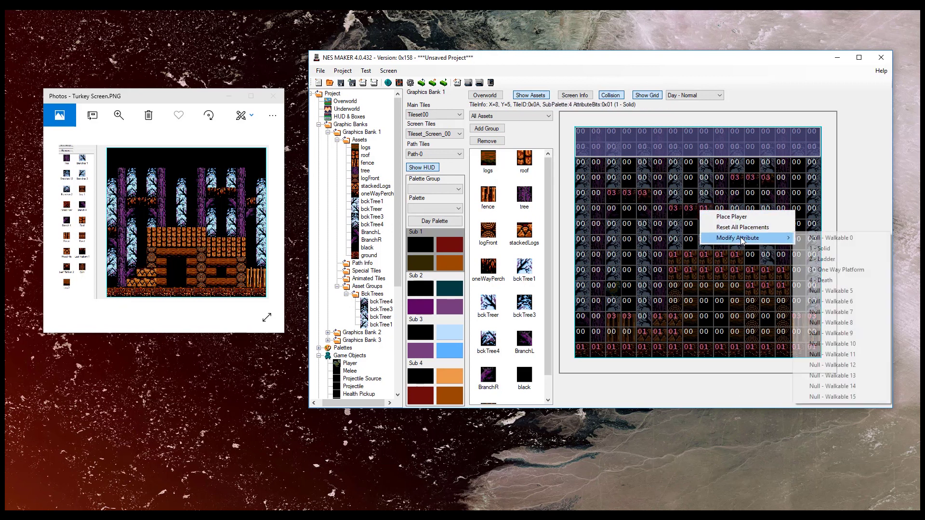
{"action": "left_click", "coordinate": [833, 270]}
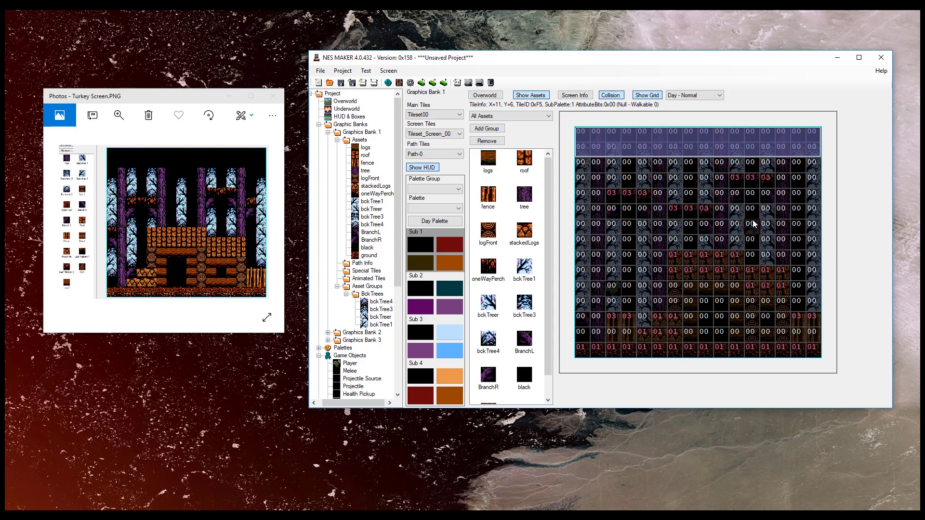
{"action": "left_click", "coordinate": [620, 97]}
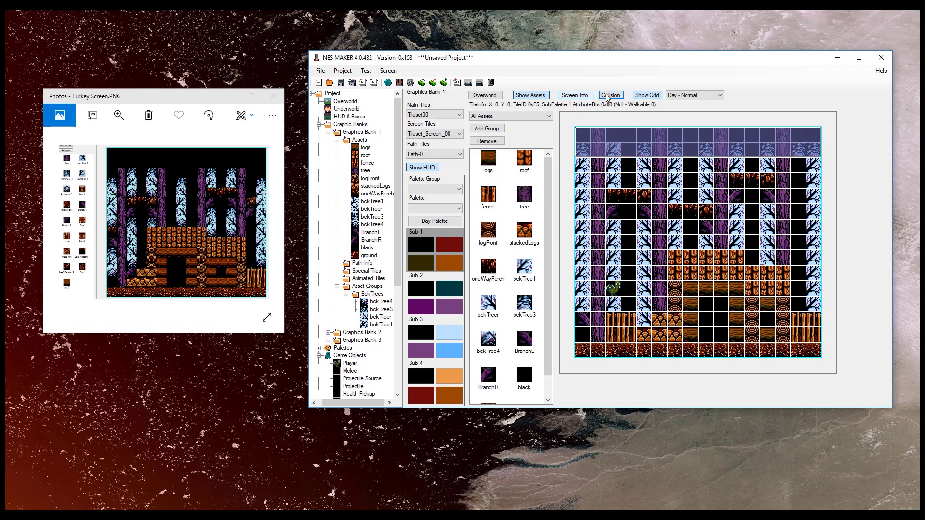
{"action": "left_click", "coordinate": [647, 96]}
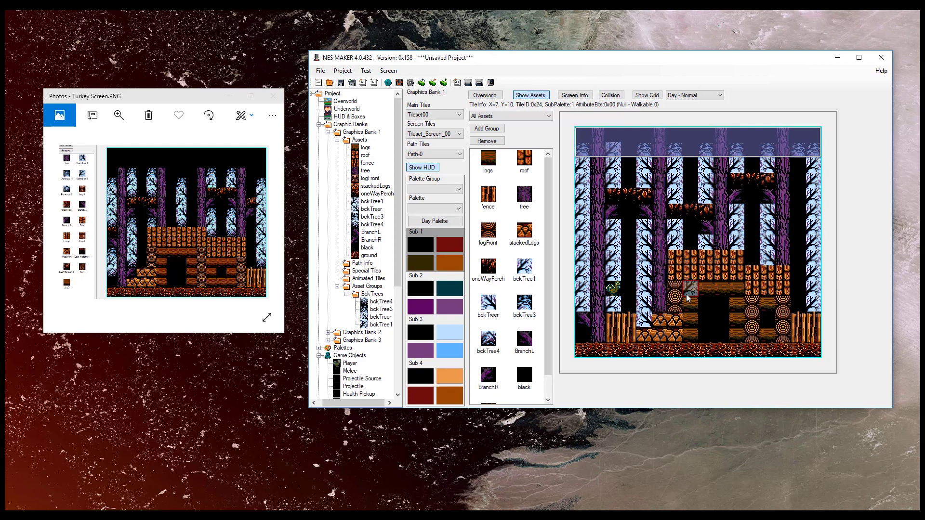
Export and test the game in the Mesen emulator, then close it
{"action": "left_click", "coordinate": [467, 83]}
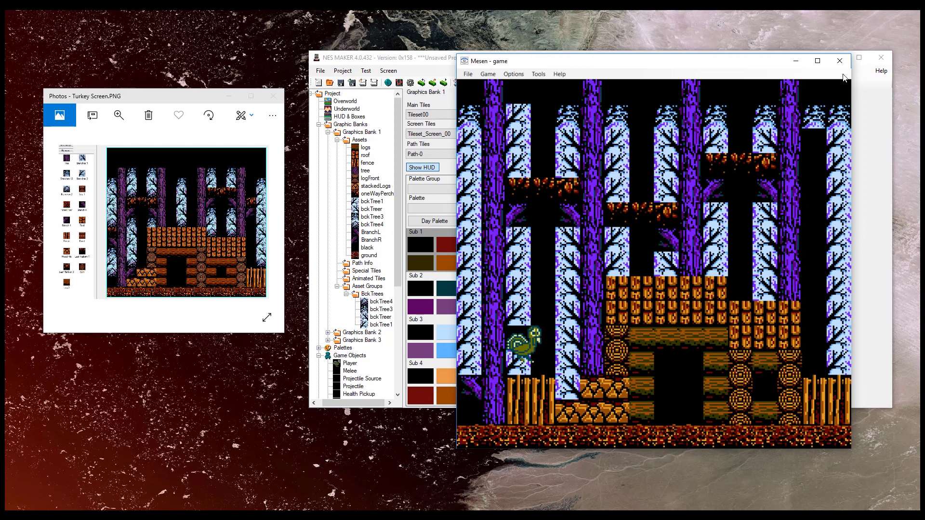
{"action": "left_click", "coordinate": [843, 63]}
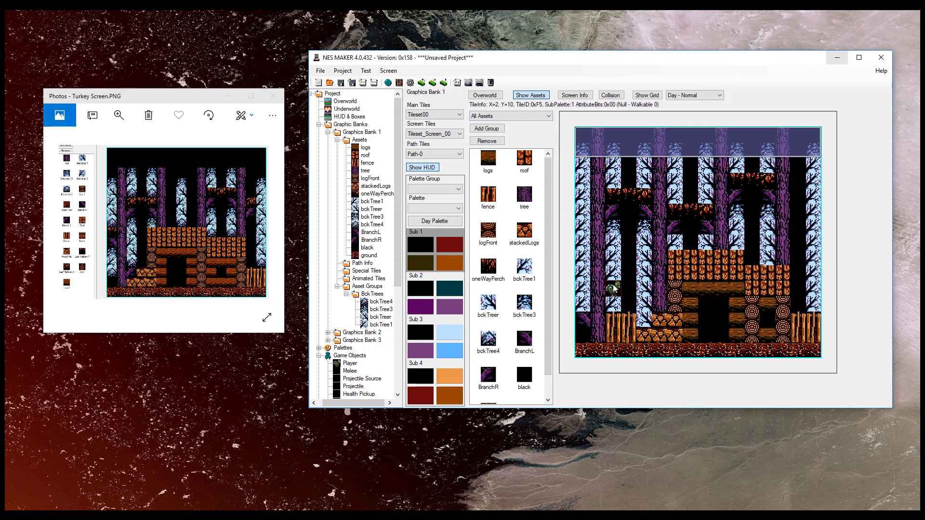
Place the player two tiles higher between the two leftmost trunks and enable Screen Uses Gravity for the screen
{"action": "right_click", "coordinate": [616, 257]}
{"action": "left_click", "coordinate": [645, 265]}
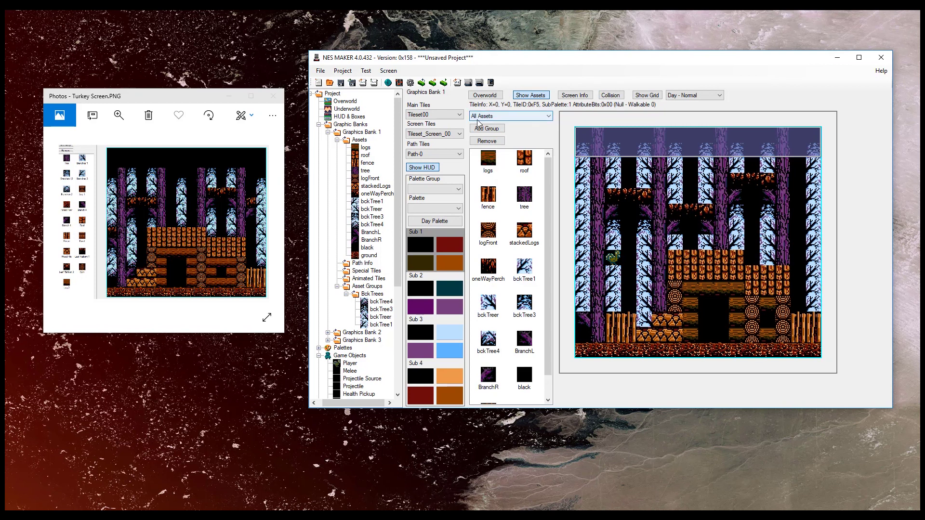
{"action": "left_click", "coordinate": [576, 98]}
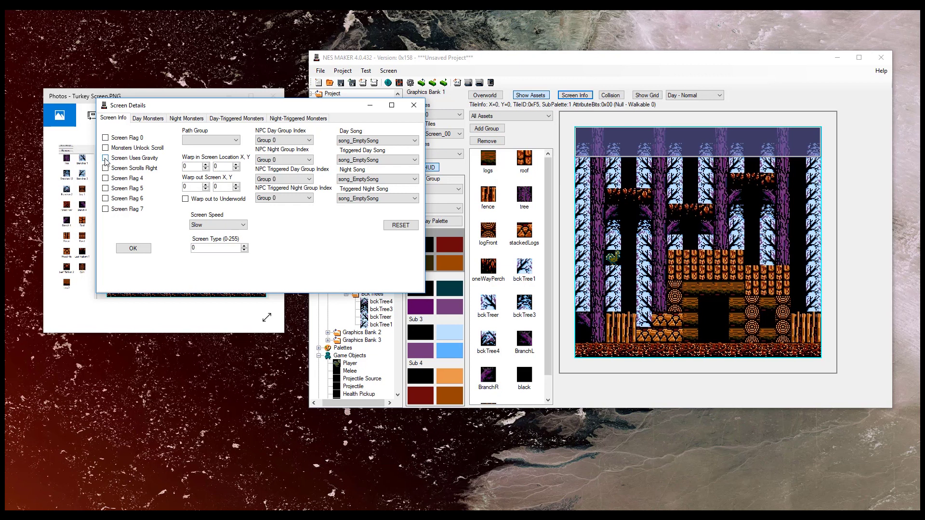
{"action": "left_click", "coordinate": [133, 248]}
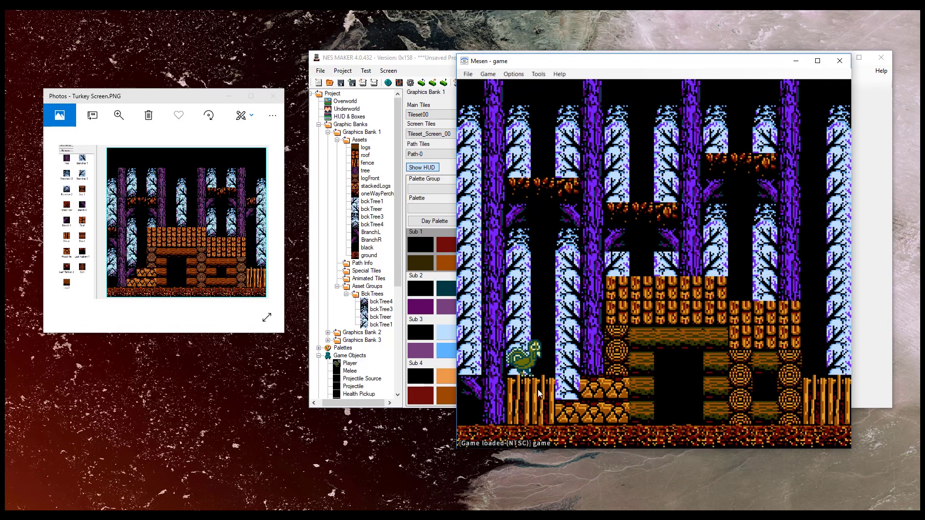
Close the running Mesen game and the Turkey Screen reference image, and reposition the NES Maker window on the desktop
{"action": "left_click", "coordinate": [840, 62]}
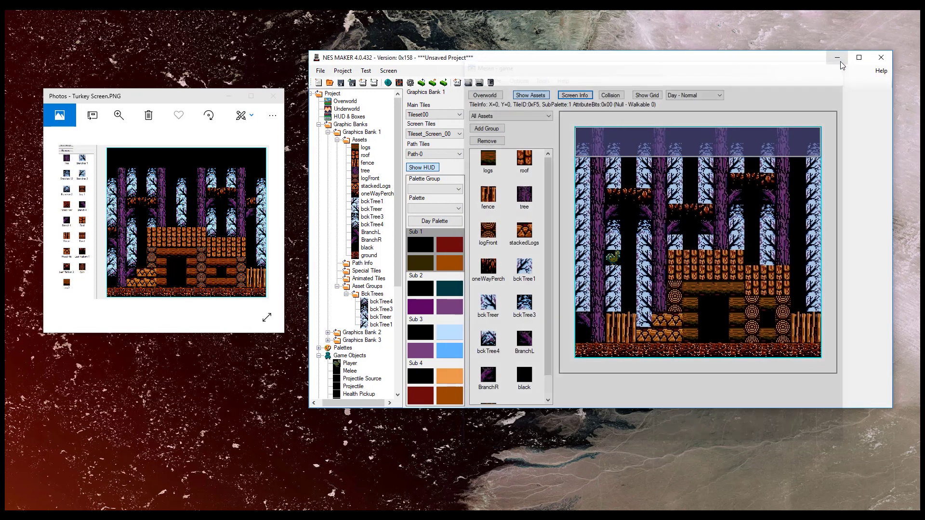
{"action": "left_click", "coordinate": [273, 96]}
{"action": "left_click_drag", "start_coordinate": [477, 66], "coordinate": [438, 66]}
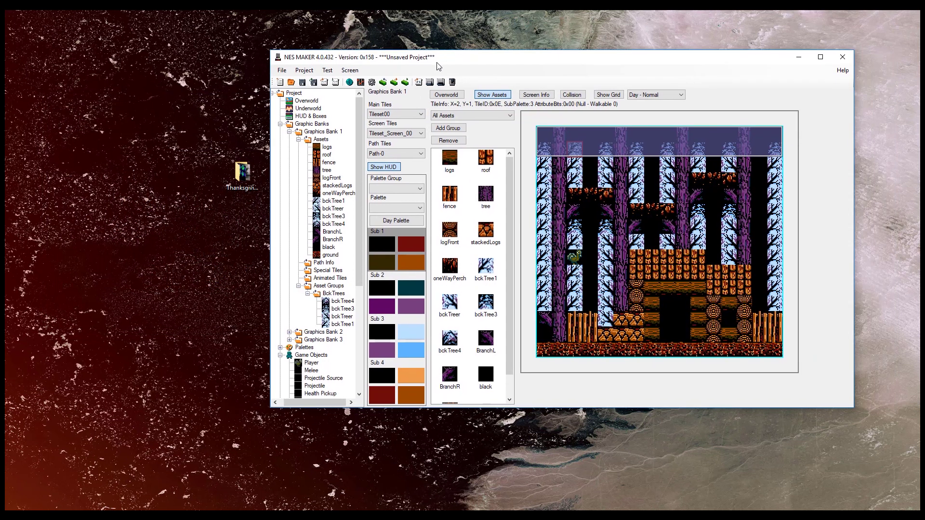
Add StartMovingPlayerLeft, StartMovingPlayerRight, StopMovingPlayerLeft and StopMovingPlayerRight from Basic_Thanks18\ModuleScripts\MovementScripts to the project's input scripts
{"action": "scroll", "coordinate": [327, 340], "scroll_direction": "down", "scroll_amount": 1}
{"action": "scroll", "coordinate": [327, 339], "scroll_direction": "down", "scroll_amount": 6}
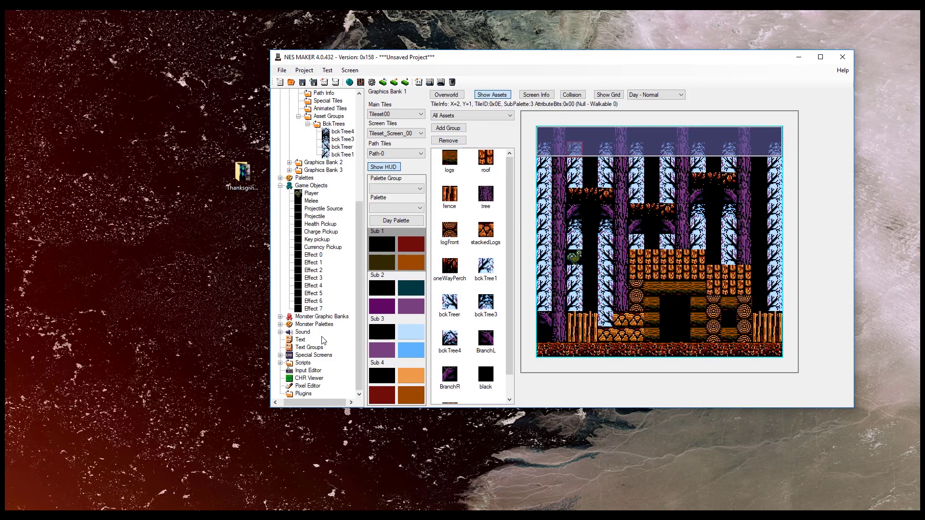
{"action": "left_click", "coordinate": [280, 362]}
{"action": "left_click", "coordinate": [318, 371]}
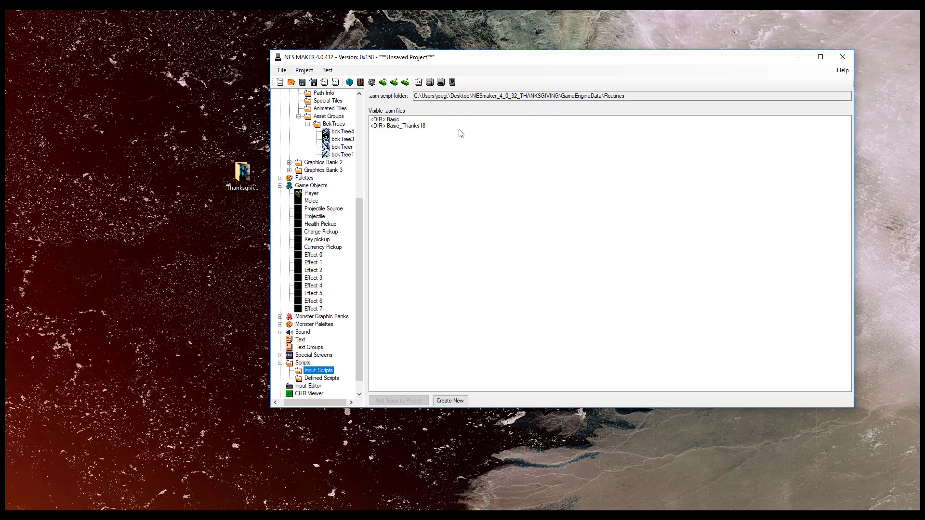
{"action": "double_click", "coordinate": [409, 128]}
{"action": "double_click", "coordinate": [409, 144]}
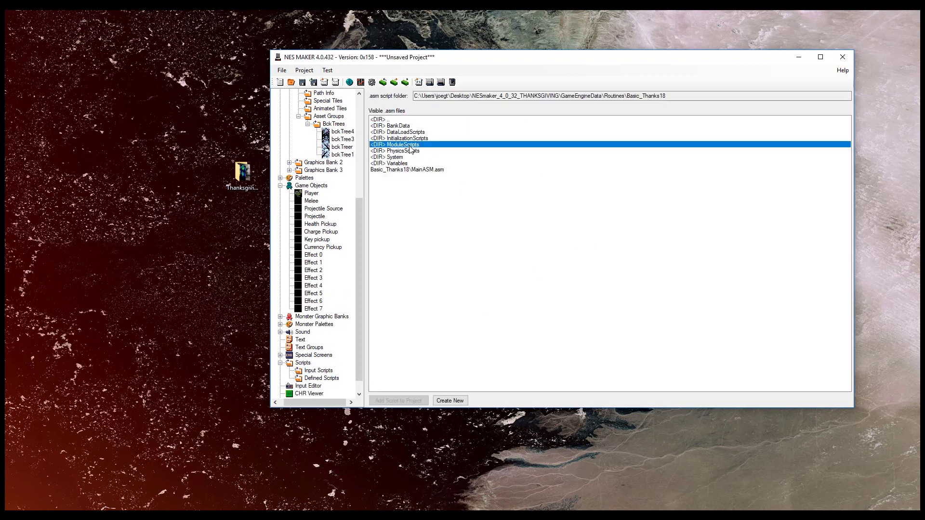
{"action": "double_click", "coordinate": [407, 151]}
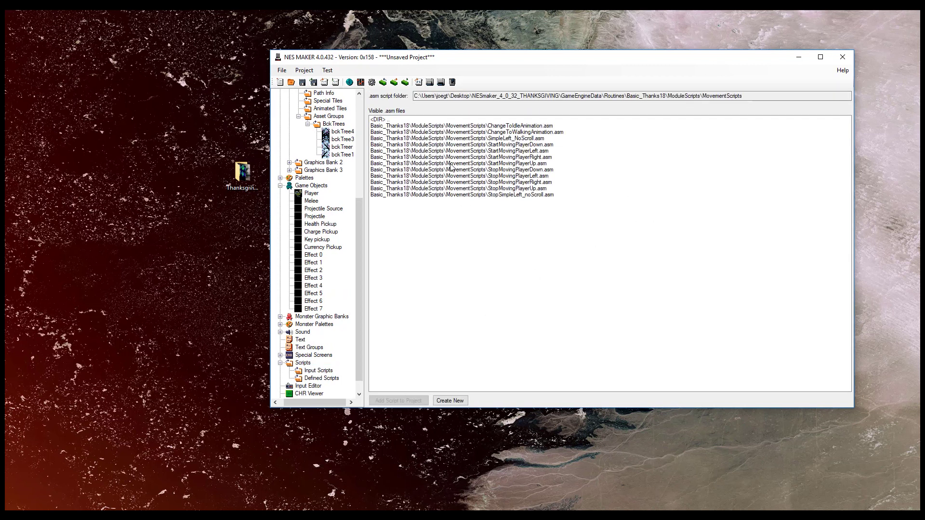
{"action": "double_click", "coordinate": [523, 151]}
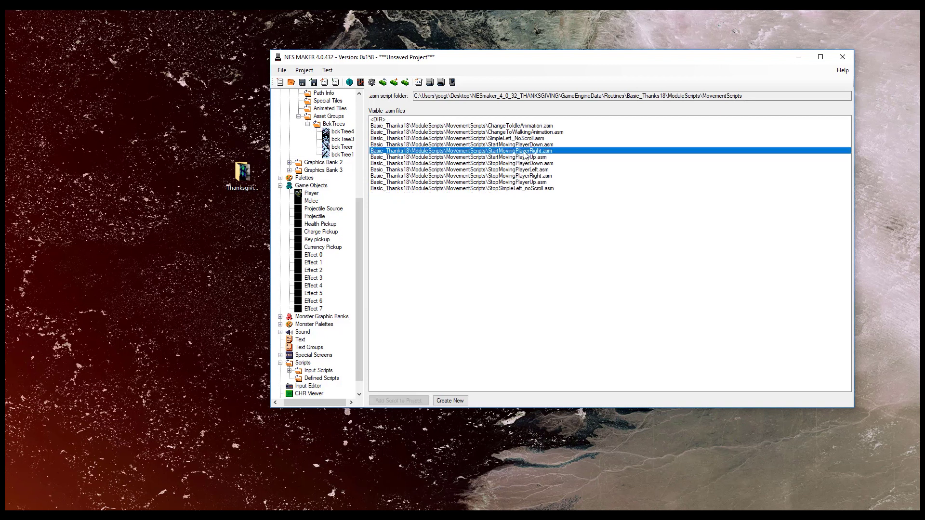
{"action": "double_click", "coordinate": [524, 151]}
{"action": "double_click", "coordinate": [520, 164]}
{"action": "double_click", "coordinate": [520, 164]}
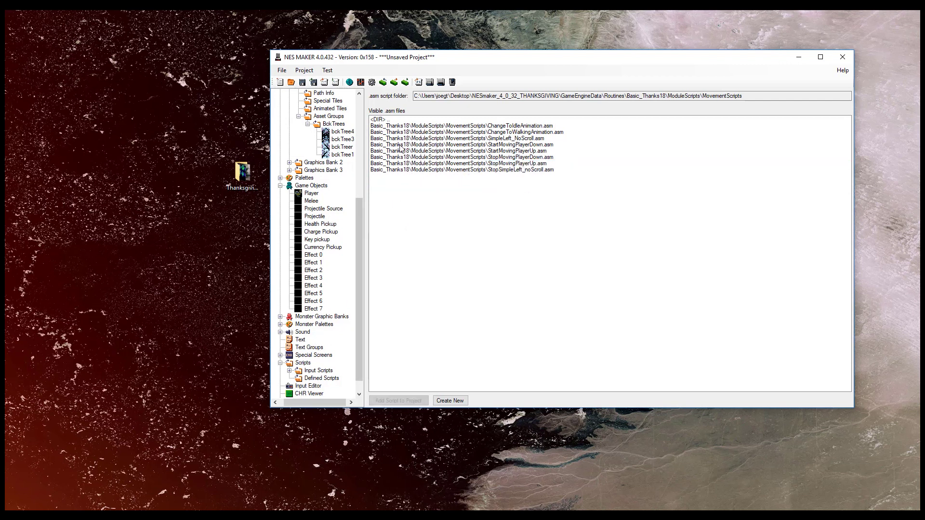
Add a_simple_jump, b_create_proj_simple, UpLadder and varJump from the ModuleScripts\InputScripts folder to the project's input scripts
{"action": "double_click", "coordinate": [410, 120]}
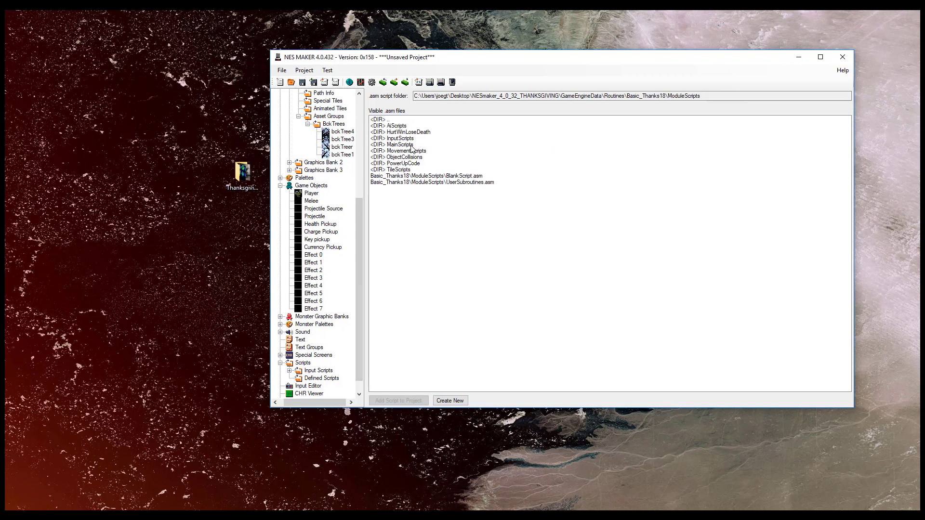
{"action": "double_click", "coordinate": [407, 138]}
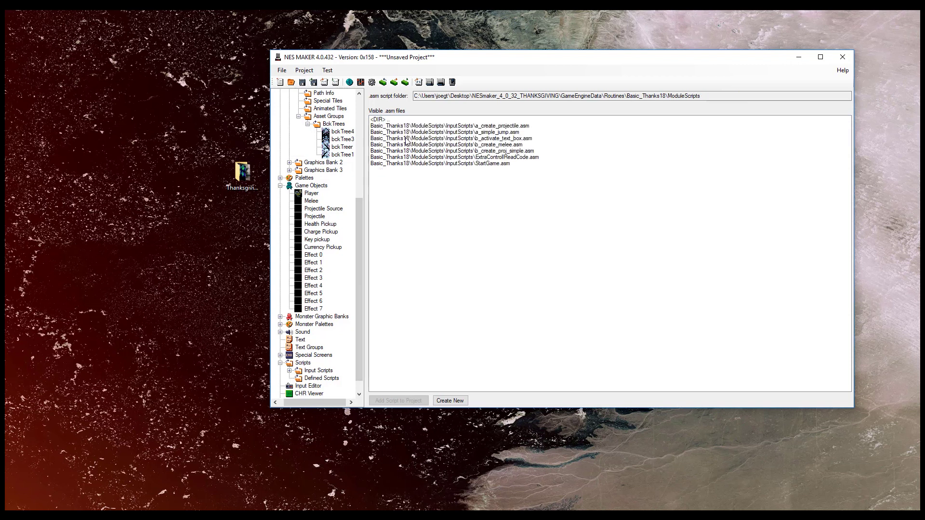
{"action": "double_click", "coordinate": [504, 133]}
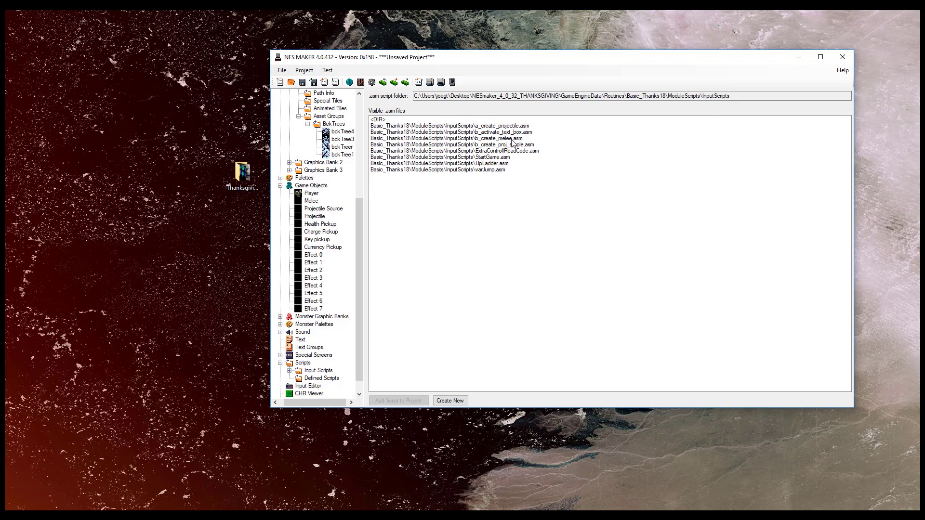
{"action": "double_click", "coordinate": [486, 145]}
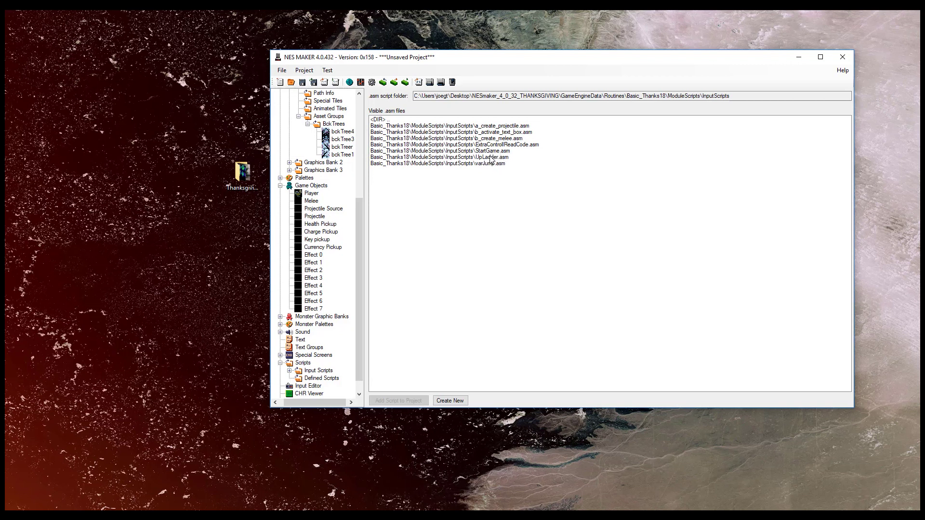
{"action": "double_click", "coordinate": [491, 158]}
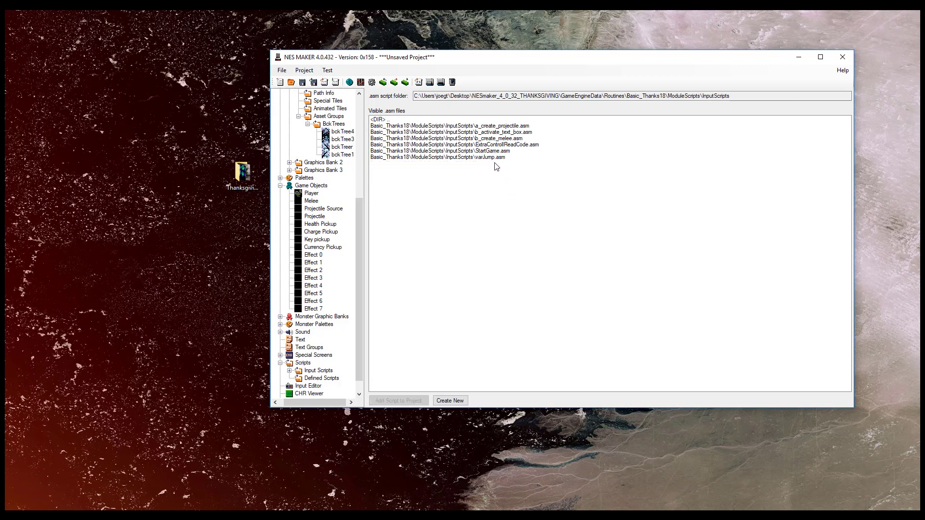
{"action": "double_click", "coordinate": [491, 157]}
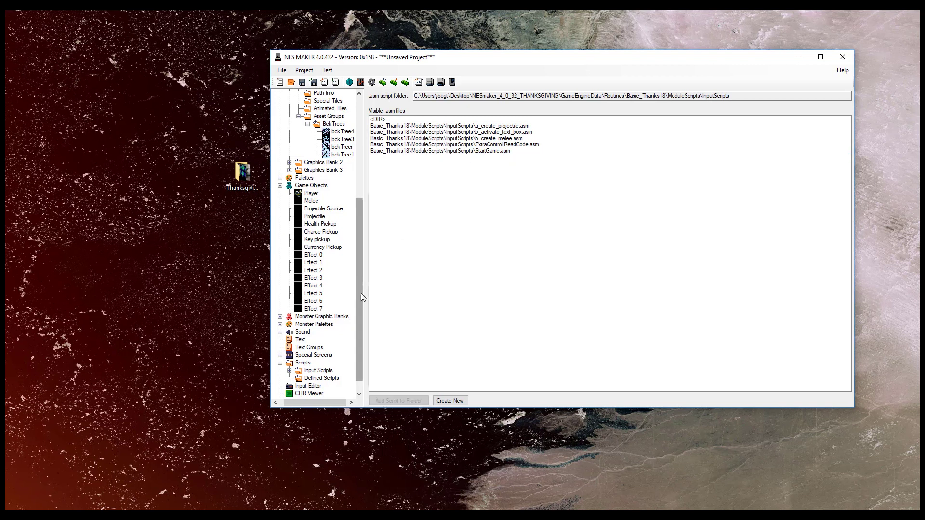
In the Input Editor's MainGame state, assign StartMovingPlayerRight.asm to Hold Right and StartMovingPlayerLeft.asm to Hold Left
{"action": "scroll", "coordinate": [361, 303], "scroll_direction": "down", "scroll_amount": 1}
{"action": "left_click", "coordinate": [305, 372]}
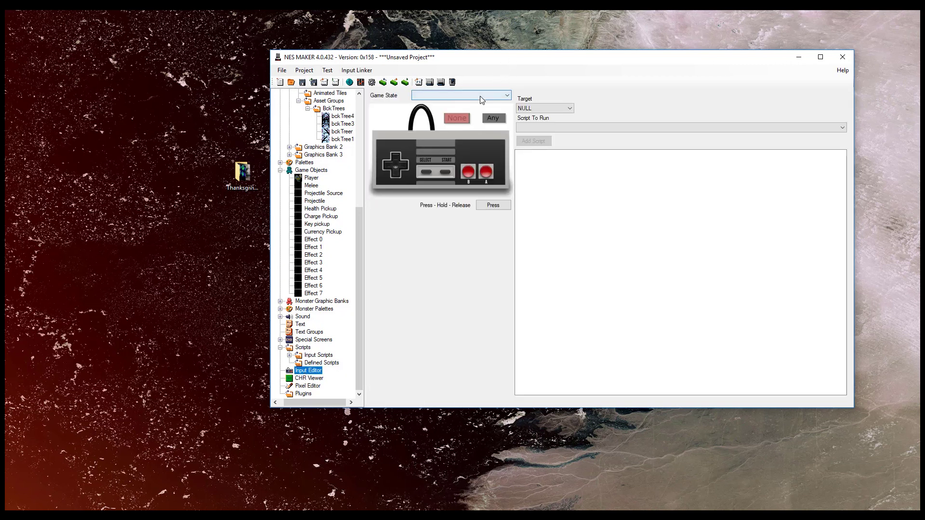
{"action": "left_click", "coordinate": [480, 96]}
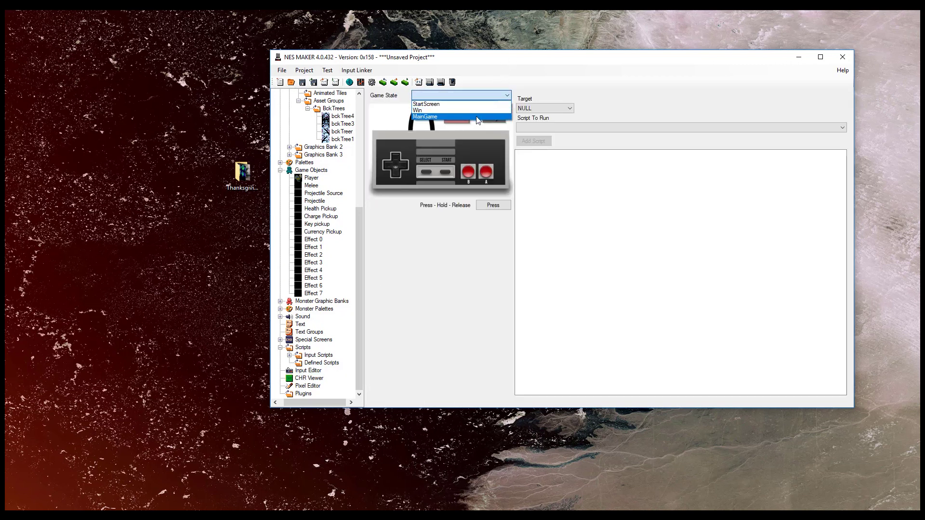
{"action": "left_click", "coordinate": [462, 117]}
{"action": "left_click", "coordinate": [403, 166]}
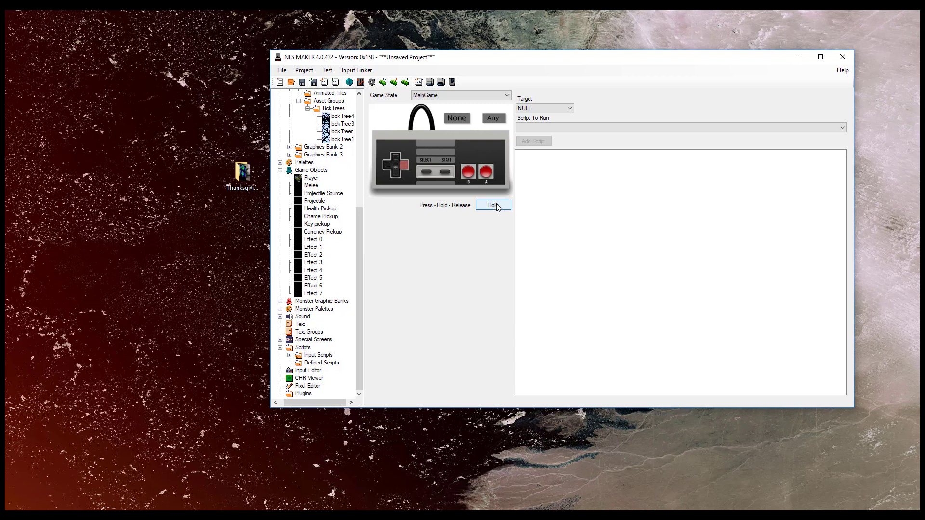
{"action": "left_click", "coordinate": [549, 128]}
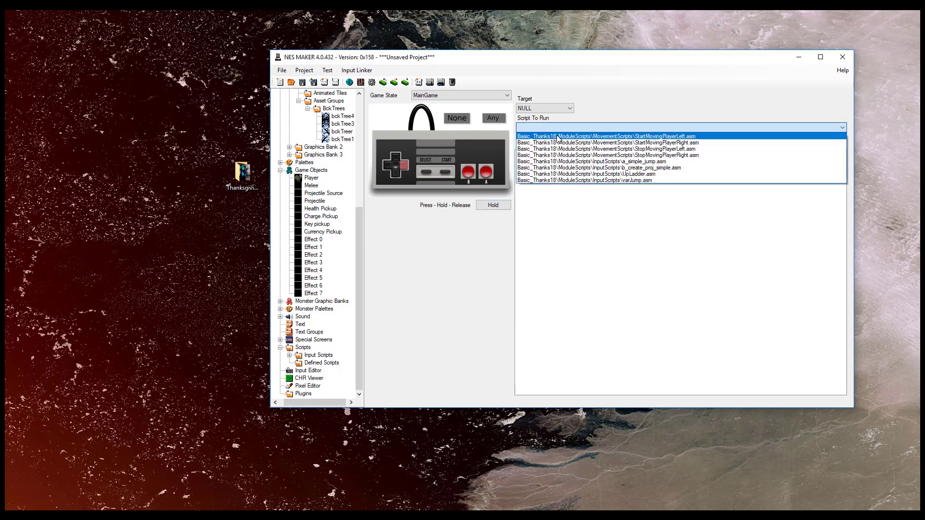
{"action": "left_click", "coordinate": [576, 143]}
{"action": "left_click", "coordinate": [534, 144]}
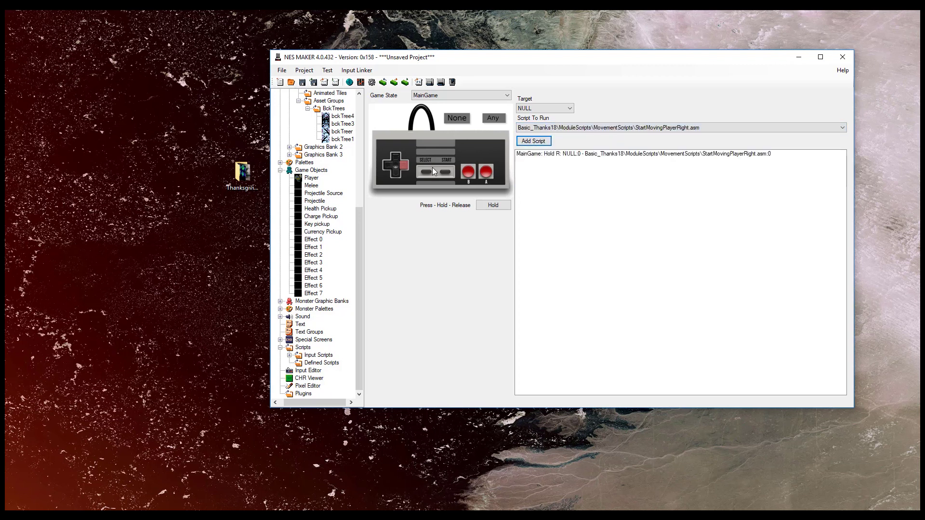
{"action": "left_click", "coordinate": [388, 165]}
{"action": "left_click", "coordinate": [553, 128]}
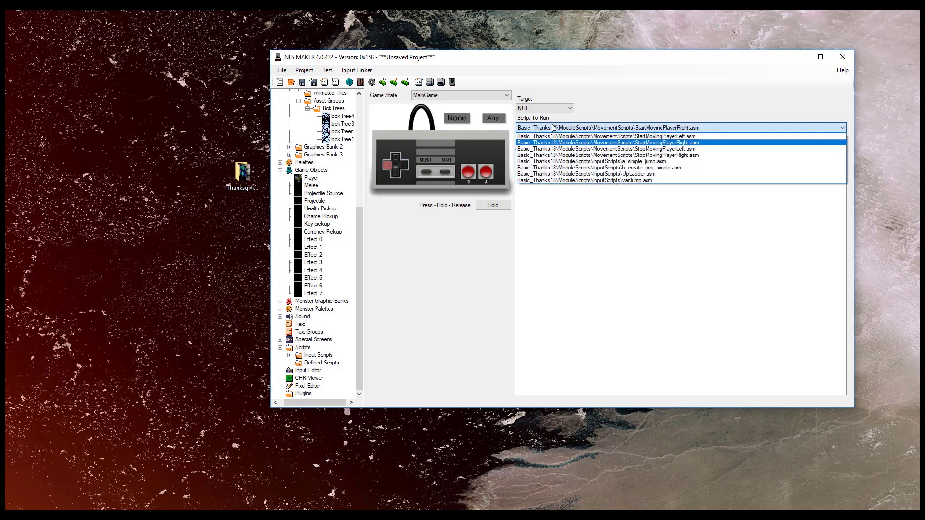
{"action": "left_click", "coordinate": [559, 137]}
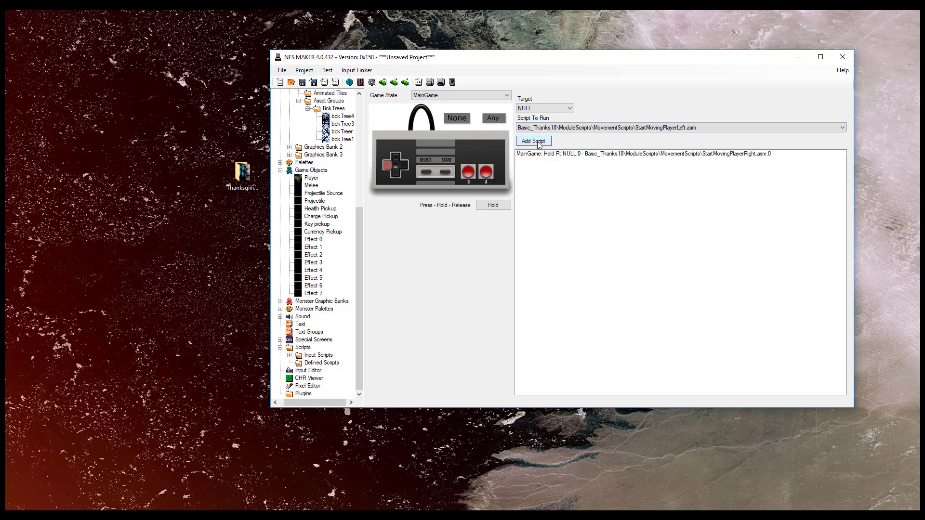
{"action": "left_click", "coordinate": [535, 142]}
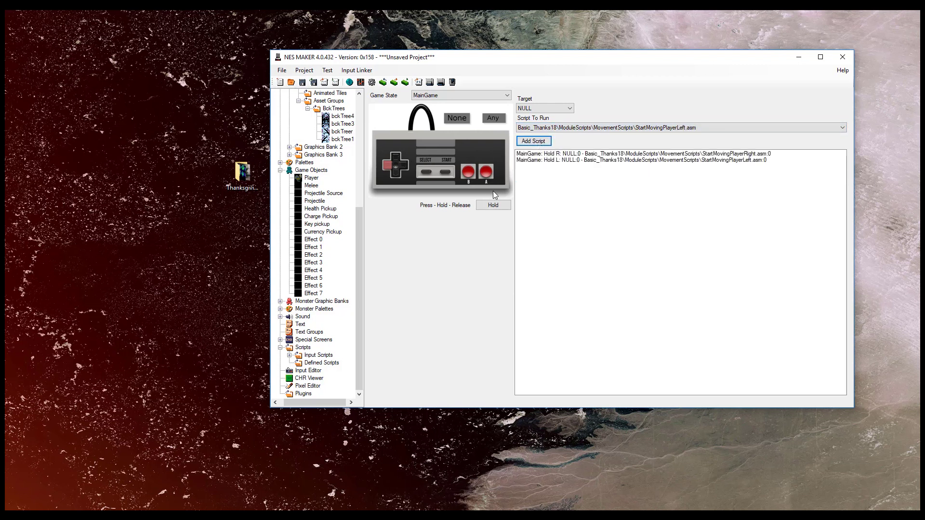
Assign StopMovingPlayerRight.asm to Release Right and StopMovingPlayerLeft.asm to Release Left in the MainGame state
{"action": "left_click", "coordinate": [496, 206]}
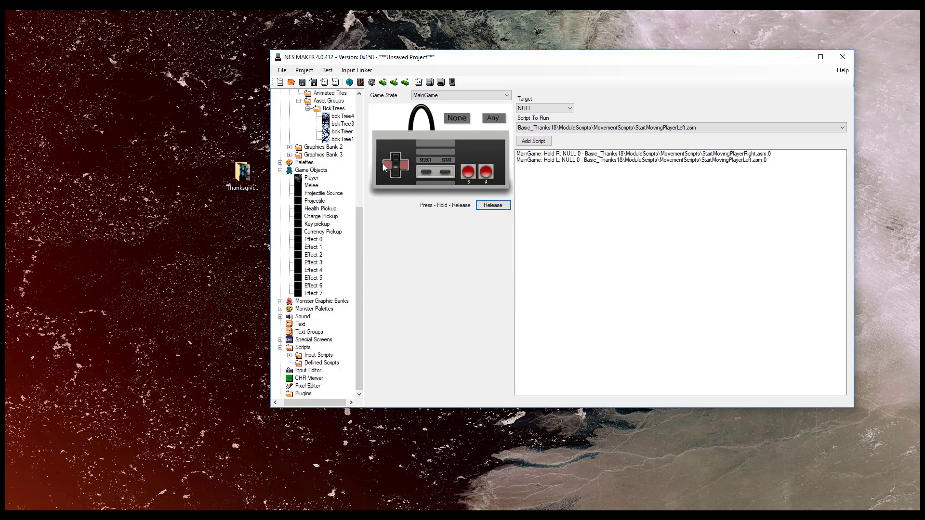
{"action": "left_click", "coordinate": [582, 128]}
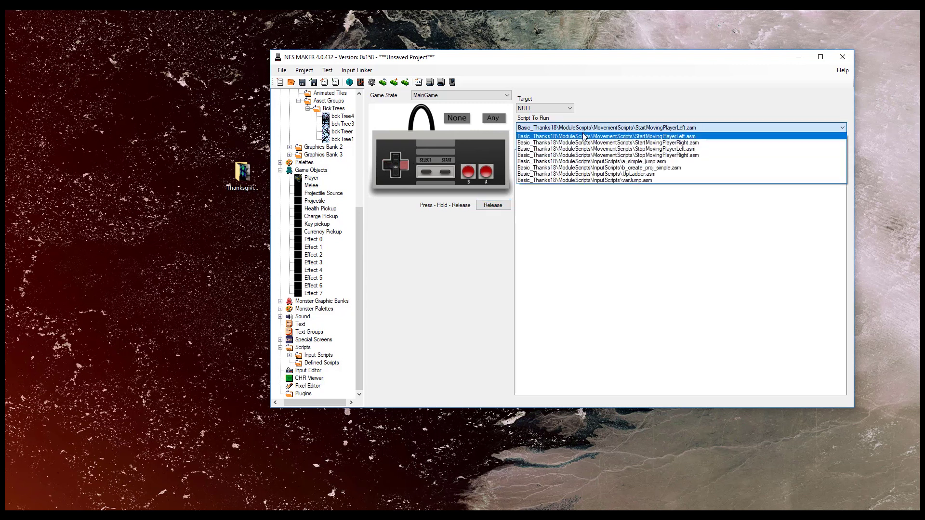
{"action": "left_click", "coordinate": [584, 155]}
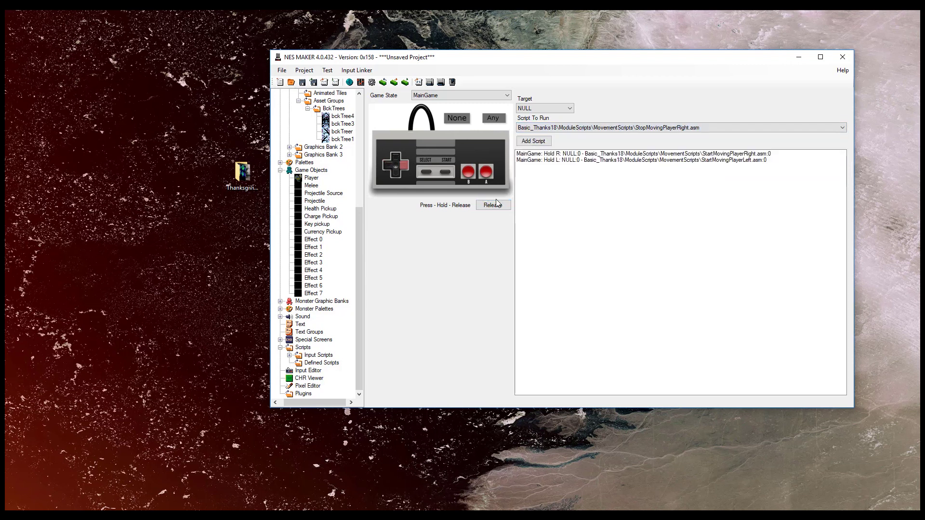
{"action": "left_click", "coordinate": [534, 141]}
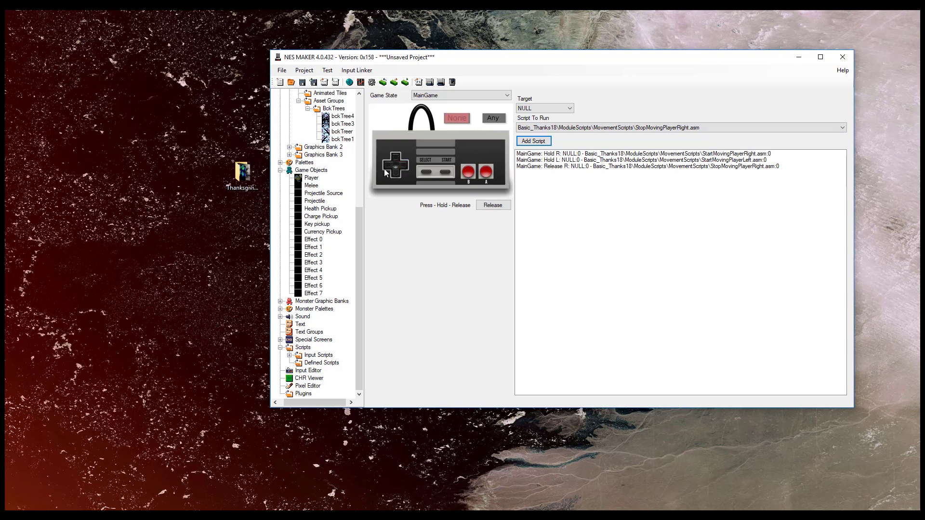
{"action": "left_click", "coordinate": [607, 128]}
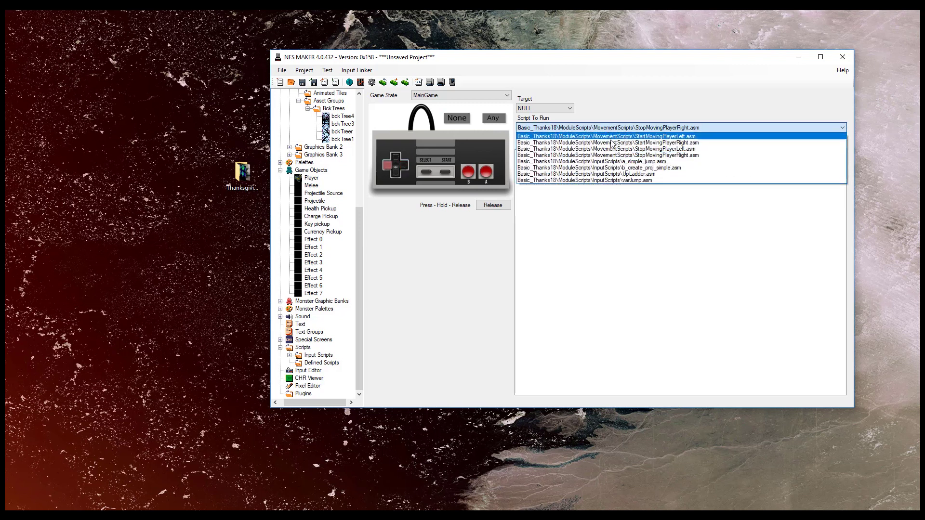
{"action": "left_click", "coordinate": [612, 149]}
{"action": "left_click", "coordinate": [533, 141]}
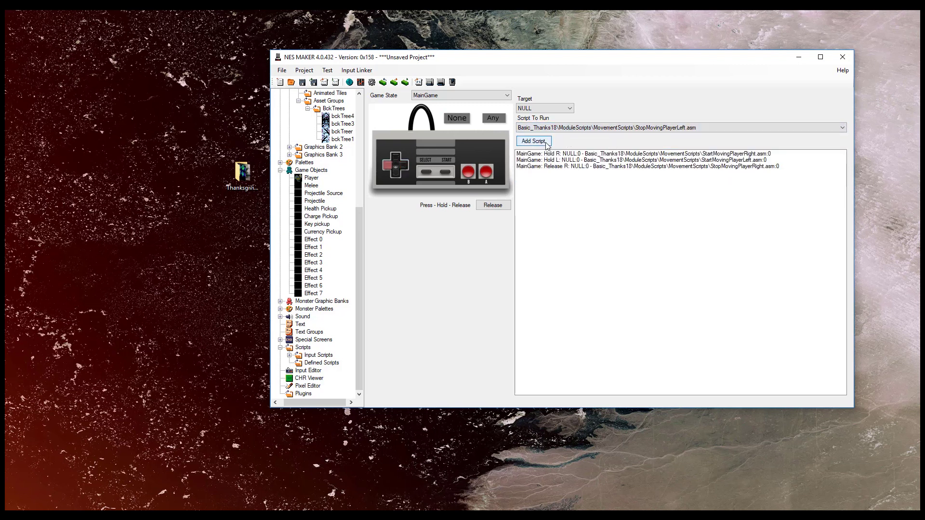
{"action": "left_click", "coordinate": [385, 167]}
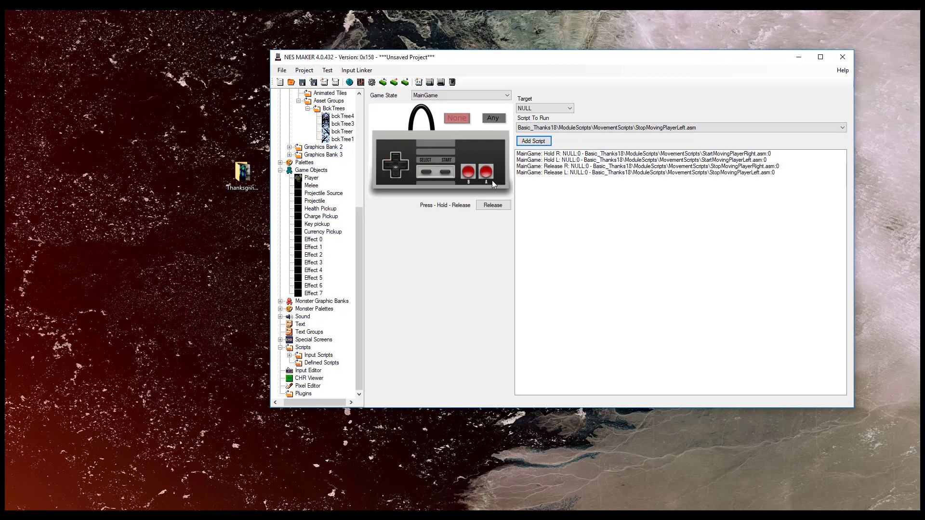
Assign a_simple_jump.asm to pressing the A button in the MainGame state
{"action": "left_click", "coordinate": [493, 205]}
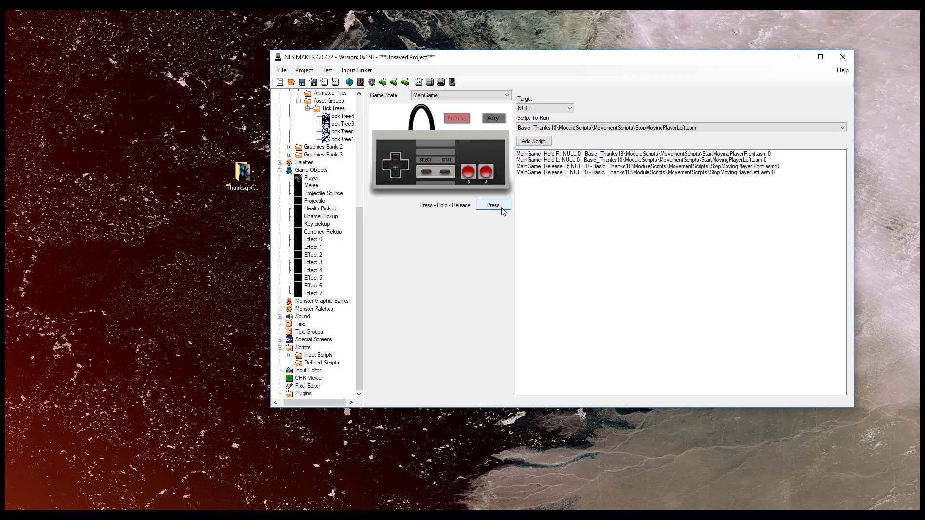
{"action": "left_click", "coordinate": [487, 173]}
{"action": "left_click", "coordinate": [606, 128]}
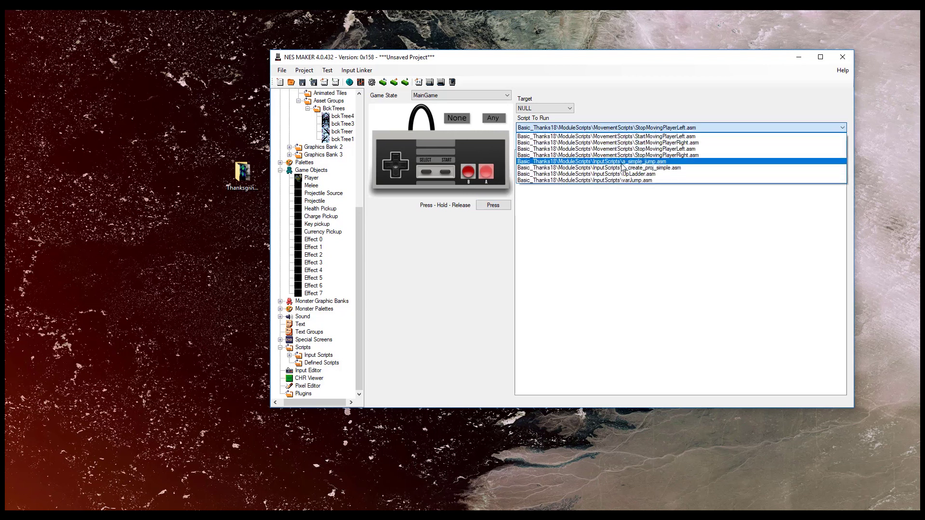
{"action": "left_click", "coordinate": [622, 163]}
{"action": "left_click", "coordinate": [547, 142]}
Assign varJump.asm to releasing the A button in the MainGame state
{"action": "left_click", "coordinate": [494, 204]}
{"action": "left_click", "coordinate": [494, 205]}
{"action": "left_click", "coordinate": [599, 128]}
{"action": "key", "text": "Down"}
{"action": "key", "text": "Down"}
{"action": "key", "text": "Down"}
{"action": "key", "text": "Return"}
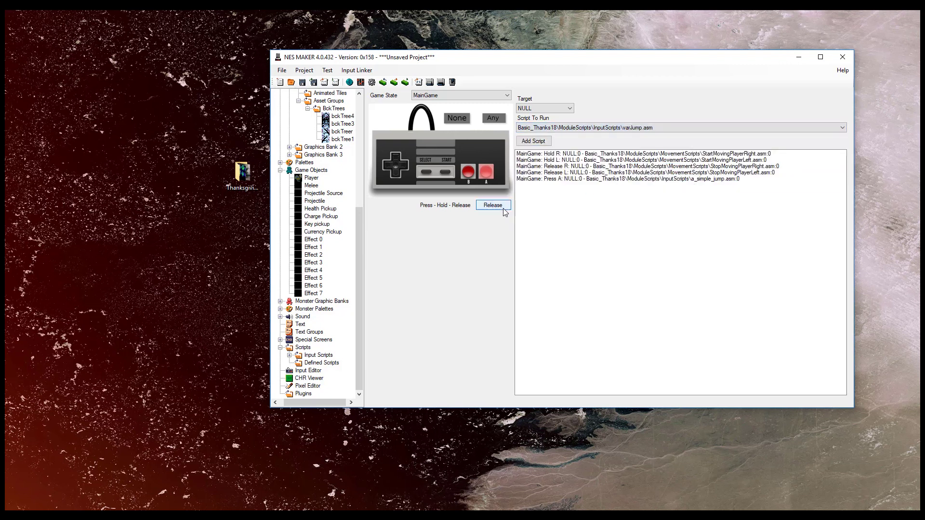
{"action": "left_click", "coordinate": [534, 141]}
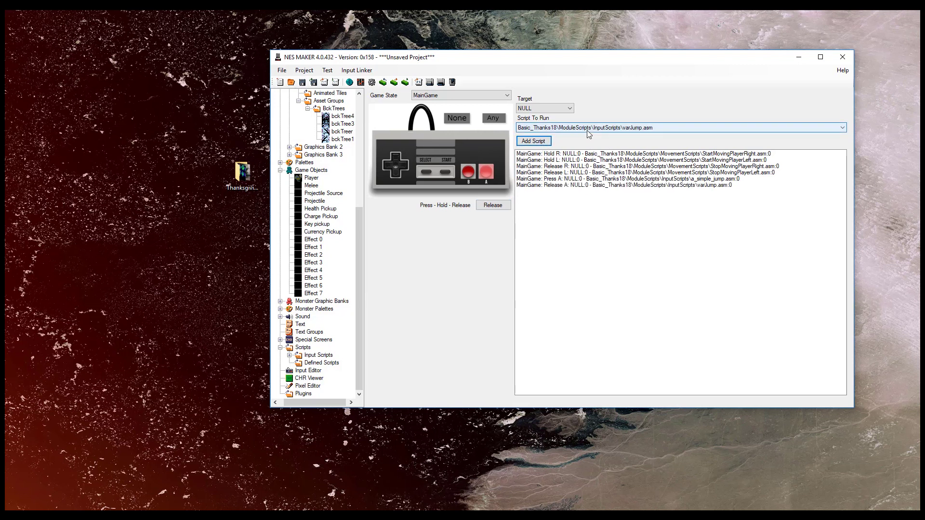
Run the game in the emulator, test walking left and right and jumping between the branches and cabin roof, and close it
{"action": "left_click", "coordinate": [431, 87]}
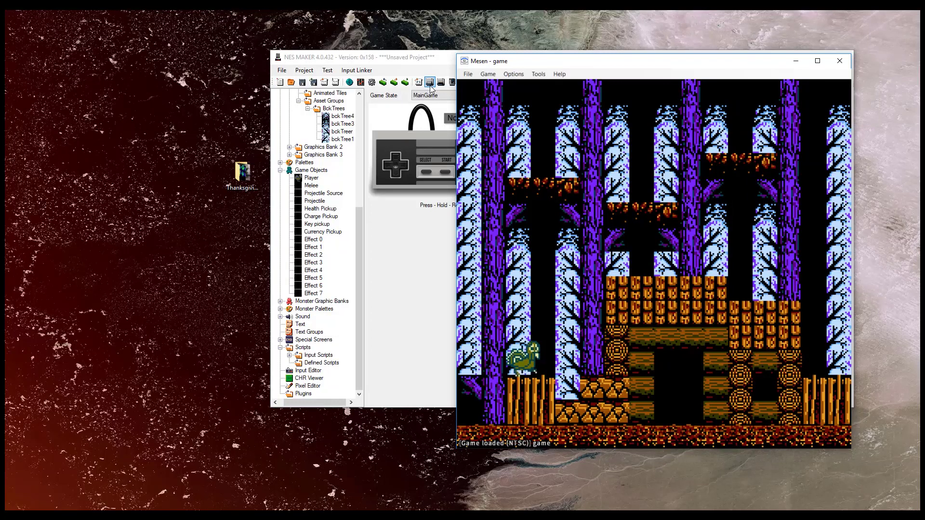
{"action": "key", "text": "Left"}
{"action": "key", "text": "Right"}
{"action": "key", "text": "s"}
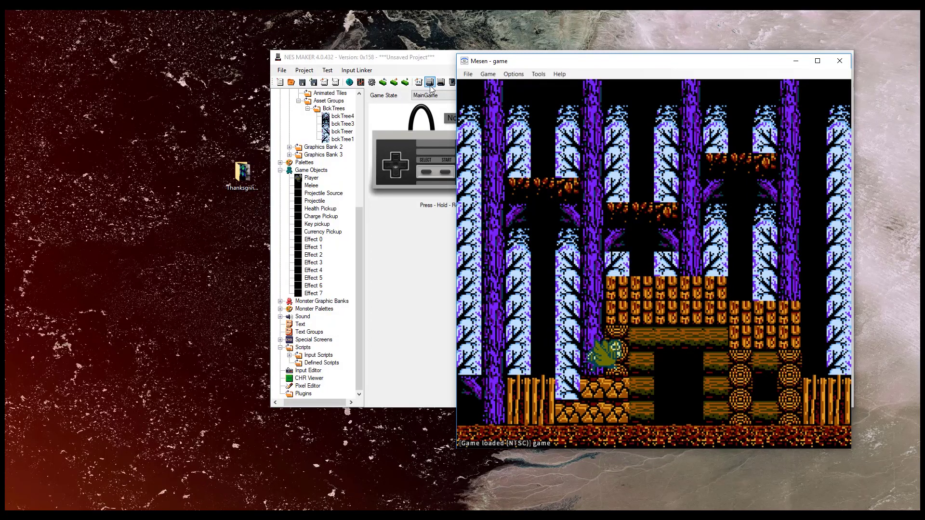
{"action": "key", "text": "Left"}
{"action": "key", "text": "s"}
{"action": "key", "text": "Right"}
{"action": "key", "text": "Left"}
{"action": "key", "text": "Left"}
{"action": "key", "text": "s"}
{"action": "key", "text": "s"}
{"action": "key", "text": "Right"}
{"action": "key", "text": "s"}
{"action": "key", "text": "Right"}
{"action": "key", "text": "Left"}
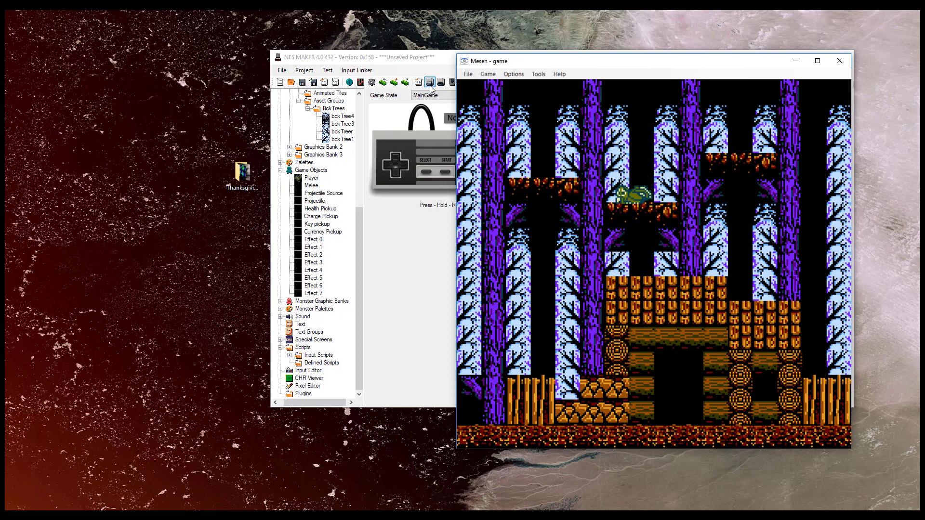
{"action": "key", "text": "Down"}
{"action": "key", "text": "Right"}
{"action": "key", "text": "Left"}
{"action": "key", "text": "Left"}
{"action": "key", "text": "a"}
{"action": "key", "text": "Right"}
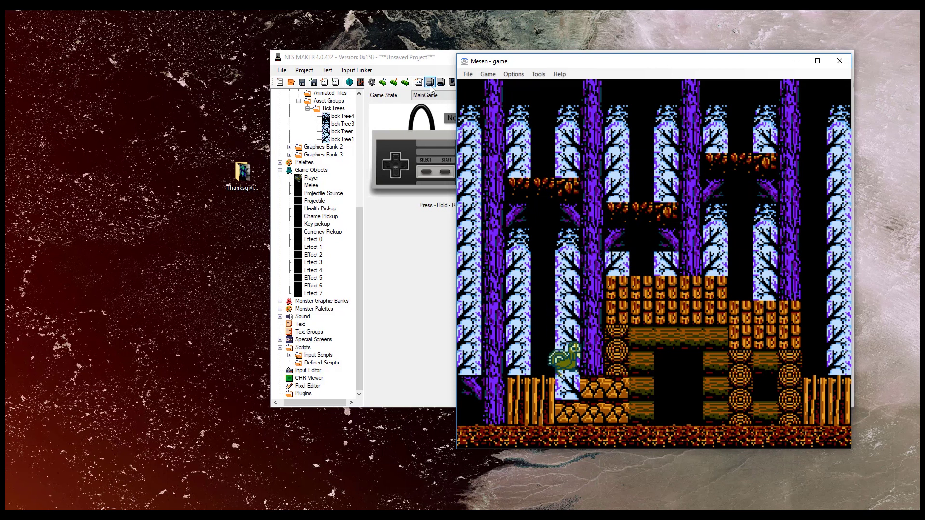
{"action": "key", "text": "Left"}
{"action": "key", "text": "Right"}
{"action": "key", "text": "a"}
{"action": "key", "text": "a"}
{"action": "key", "text": "Right"}
{"action": "key", "text": "a"}
{"action": "key", "text": "a"}
{"action": "key", "text": "Left"}
{"action": "key", "text": "a"}
{"action": "key", "text": "a"}
{"action": "key", "text": "Right"}
{"action": "key", "text": "a"}
{"action": "key", "text": "Left"}
{"action": "key", "text": "a"}
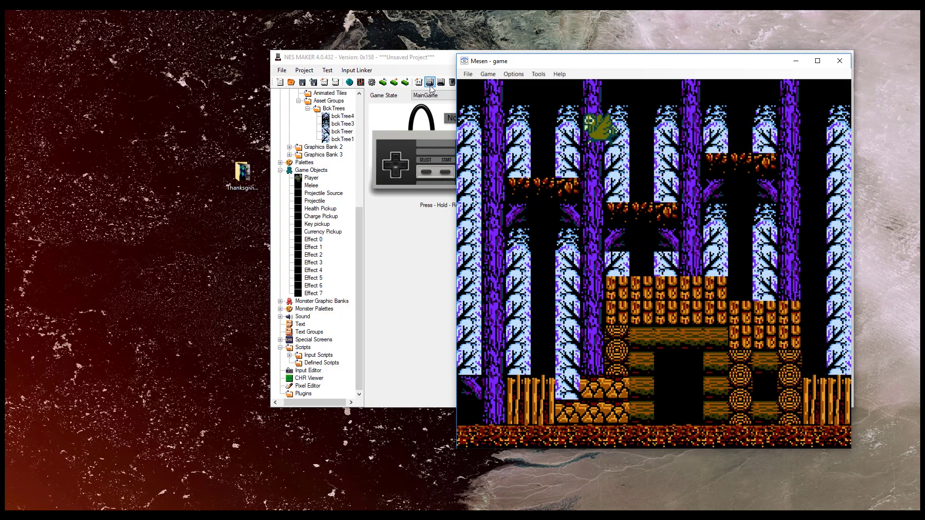
{"action": "key", "text": "Right"}
{"action": "key", "text": "a"}
{"action": "key", "text": "Left"}
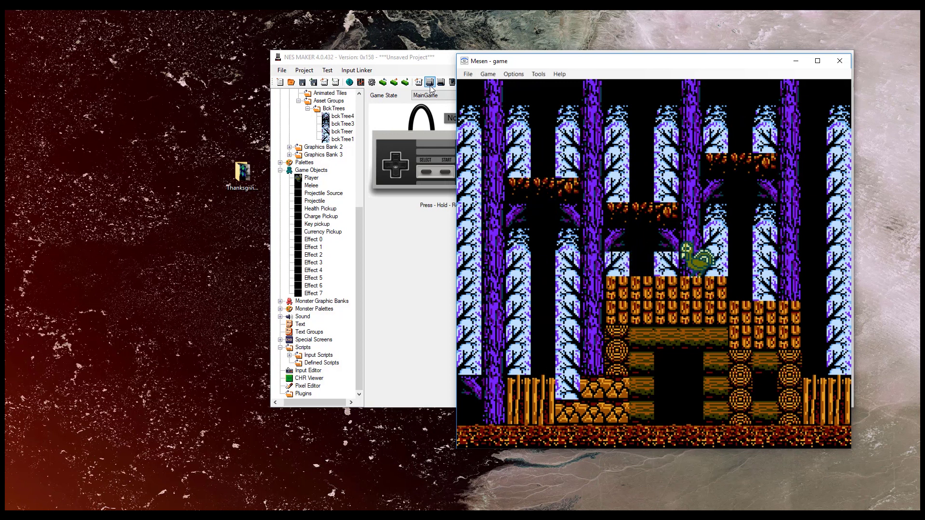
{"action": "left_click", "coordinate": [840, 61]}
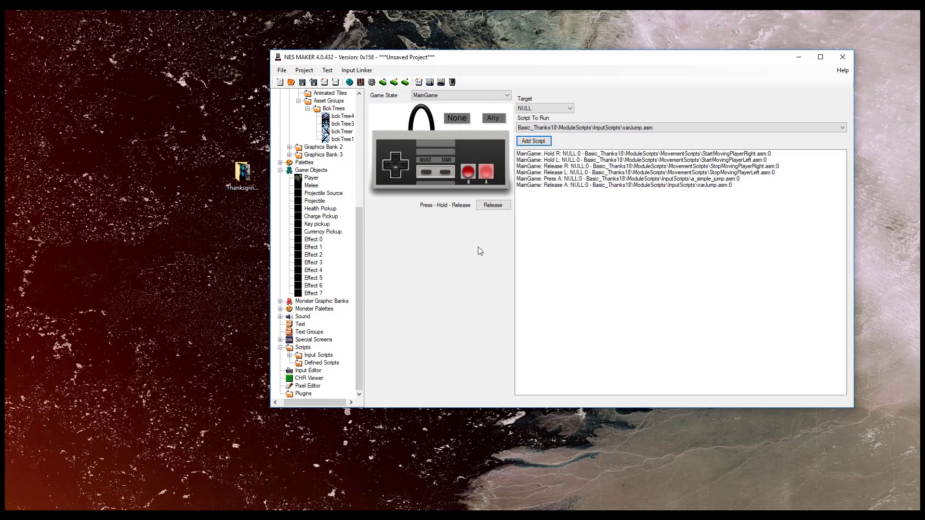
{"action": "left_click_drag", "start_coordinate": [357, 257], "coordinate": [356, 236]}
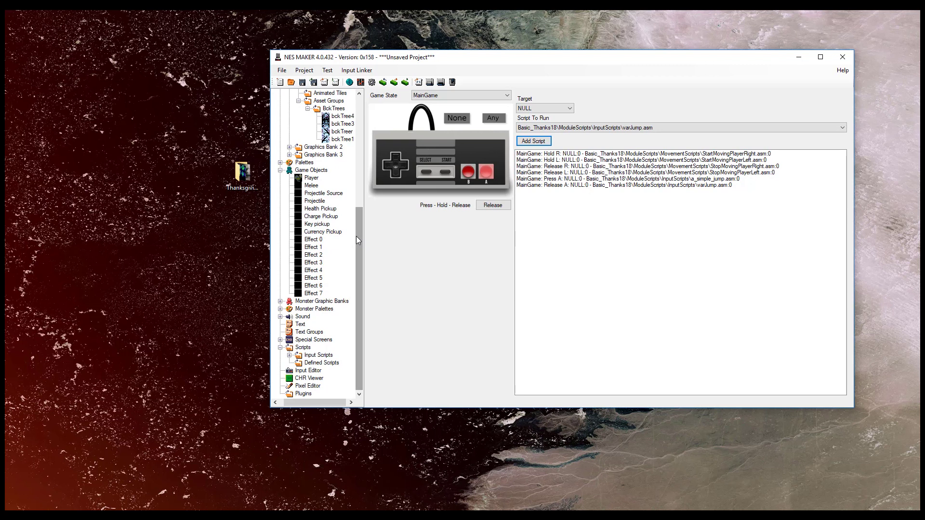
{"action": "left_click_drag", "start_coordinate": [357, 236], "coordinate": [358, 139]}
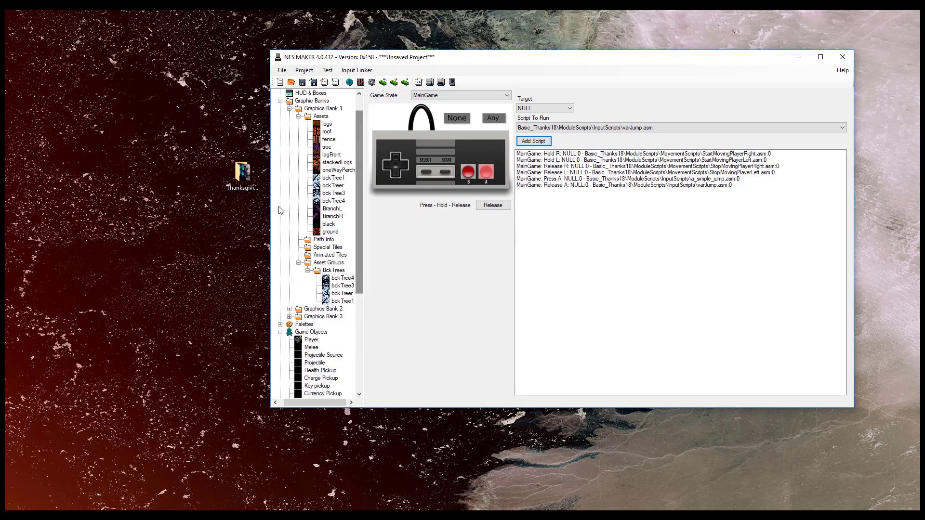
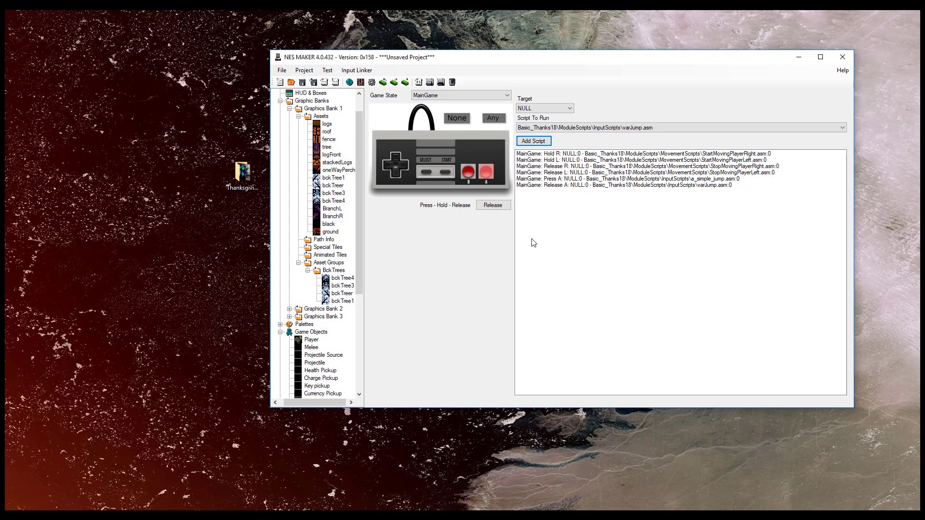
{"action": "mouse_move", "coordinate": [357, 275]}
{"action": "left_mouse_down"}
{"action": "mouse_move", "coordinate": [365, 369]}
{"action": "mouse_move", "coordinate": [359, 258]}
{"action": "left_mouse_up"}
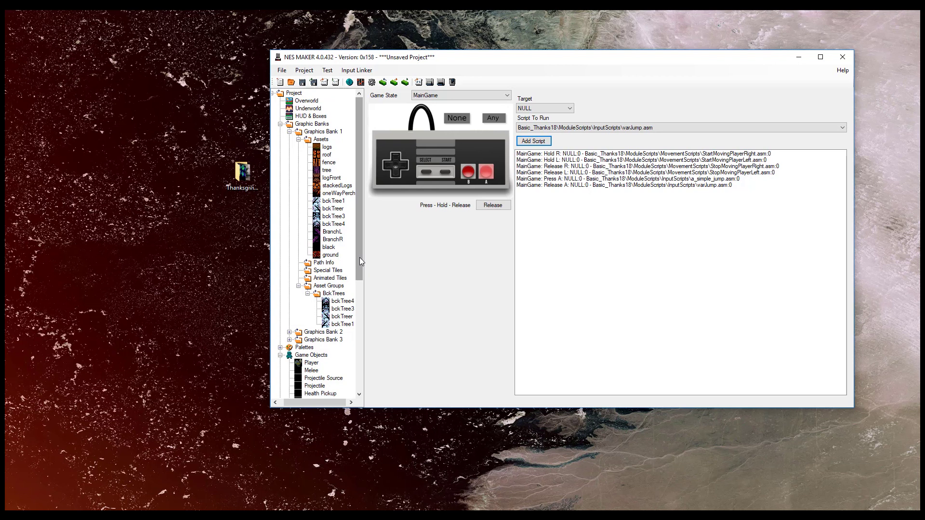
{"action": "left_click_drag", "start_coordinate": [359, 258], "coordinate": [378, 179]}
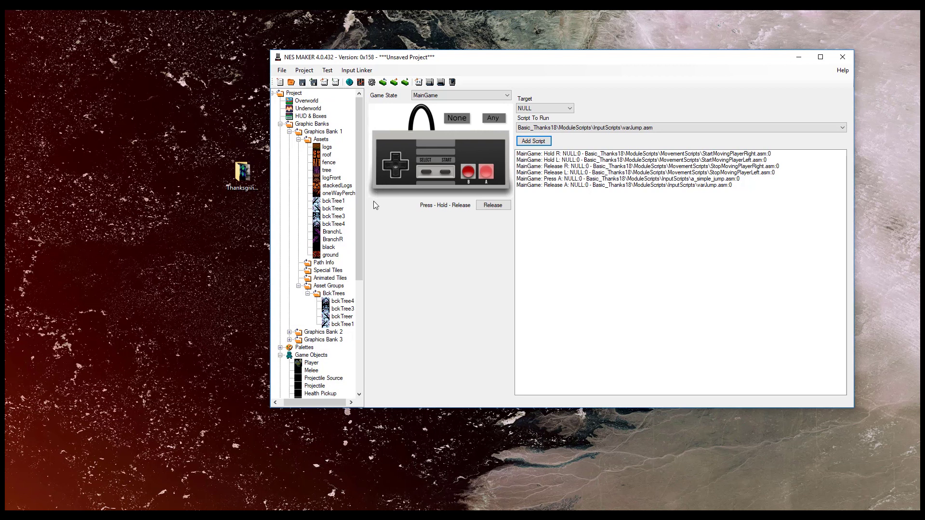
{"action": "left_click_drag", "start_coordinate": [360, 214], "coordinate": [350, 339]}
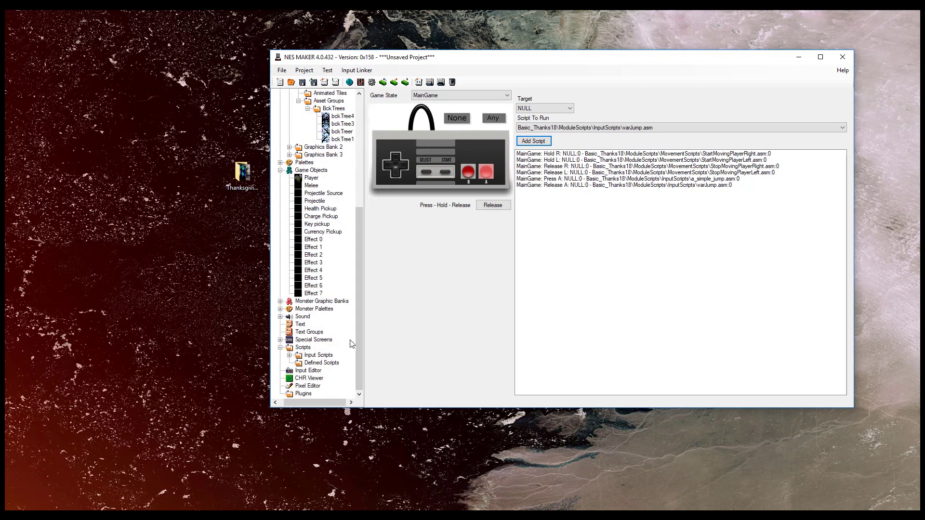
Open the overworld screen directly right of the cabin screen and fill it entirely with the black asset
{"action": "left_click_drag", "start_coordinate": [360, 320], "coordinate": [360, 210]}
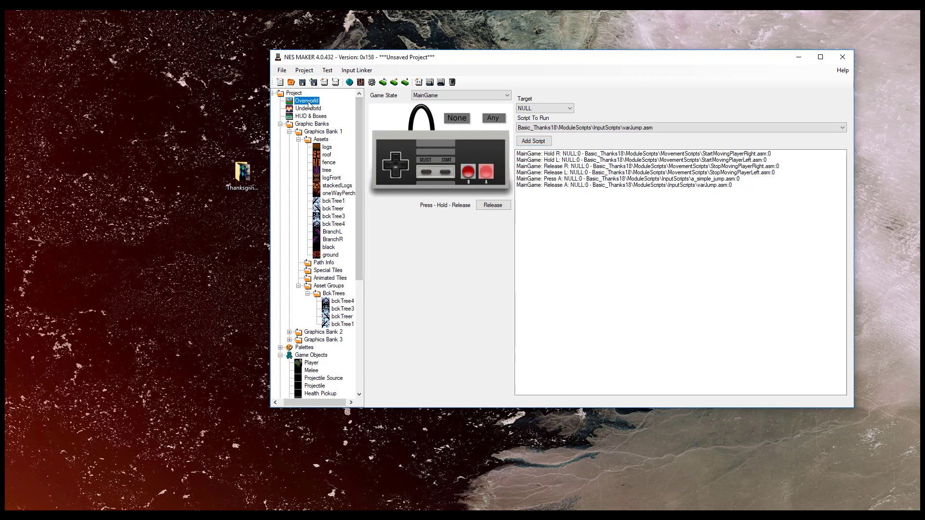
{"action": "left_click", "coordinate": [306, 101]}
{"action": "double_click", "coordinate": [382, 114]}
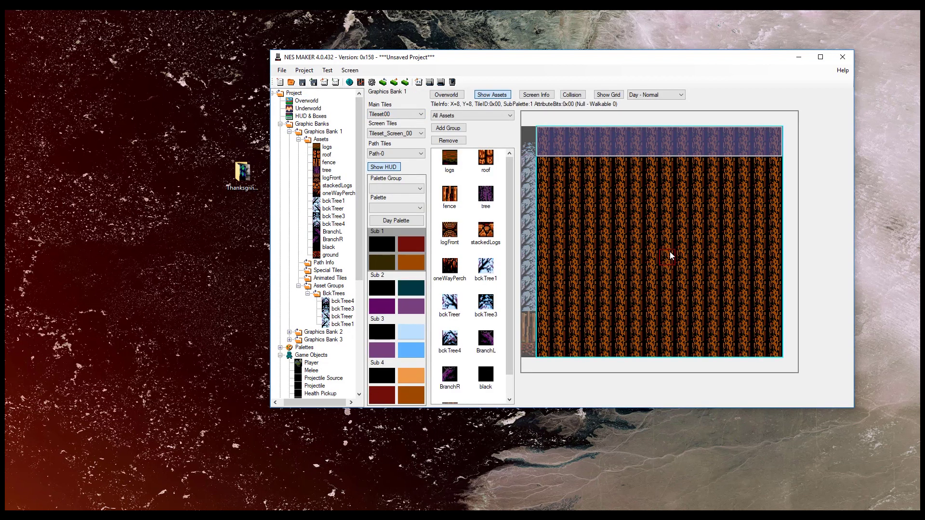
{"action": "scroll", "coordinate": [671, 256], "scroll_direction": "down", "scroll_amount": 5}
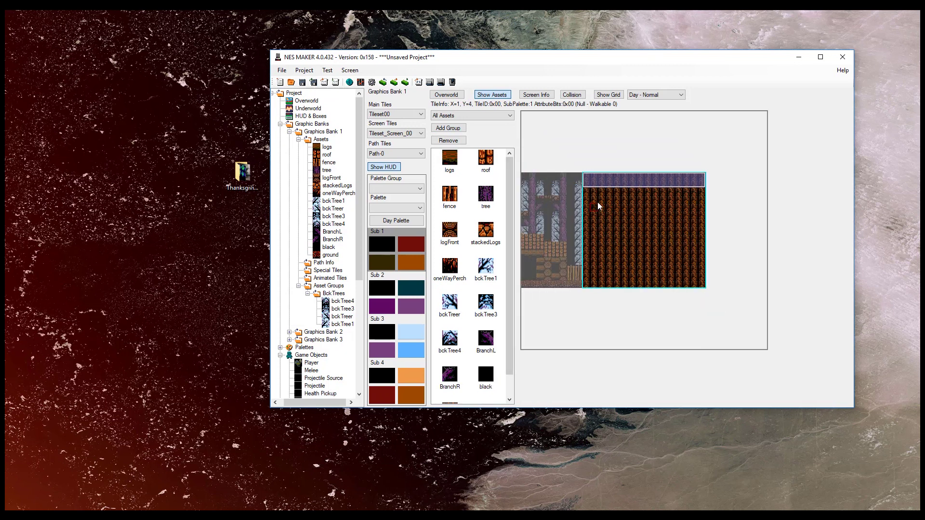
{"action": "mouse_move", "coordinate": [587, 182]}
{"action": "left_mouse_down"}
{"action": "mouse_move", "coordinate": [707, 172]}
{"action": "mouse_move", "coordinate": [594, 188]}
{"action": "mouse_move", "coordinate": [633, 179]}
{"action": "left_mouse_up"}
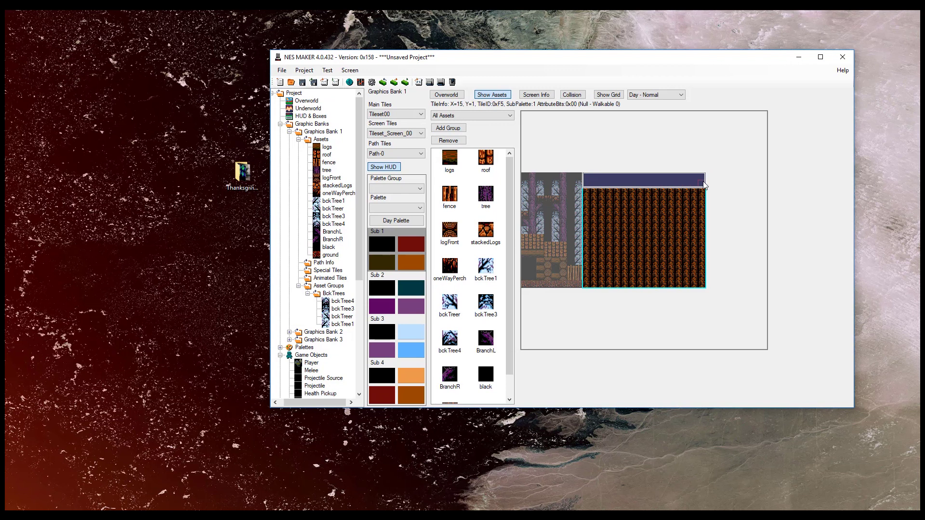
{"action": "mouse_move", "coordinate": [640, 198]}
{"action": "left_mouse_down"}
{"action": "mouse_move", "coordinate": [586, 205]}
{"action": "mouse_move", "coordinate": [591, 280]}
{"action": "mouse_move", "coordinate": [626, 281]}
{"action": "left_mouse_up"}
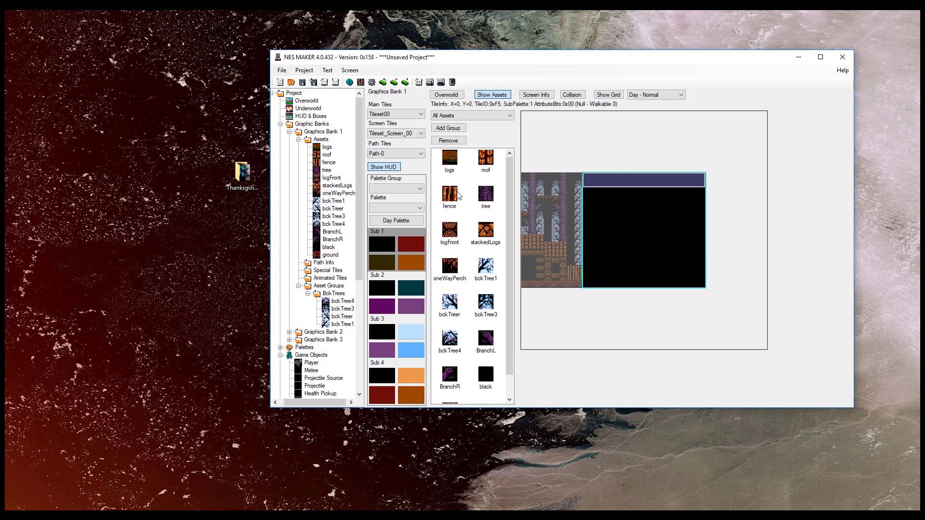
Paint a ground row along the new screen's bottom edge and a fence about four tiles wide above its left end
{"action": "scroll", "coordinate": [509, 223], "scroll_direction": "down", "scroll_amount": 1}
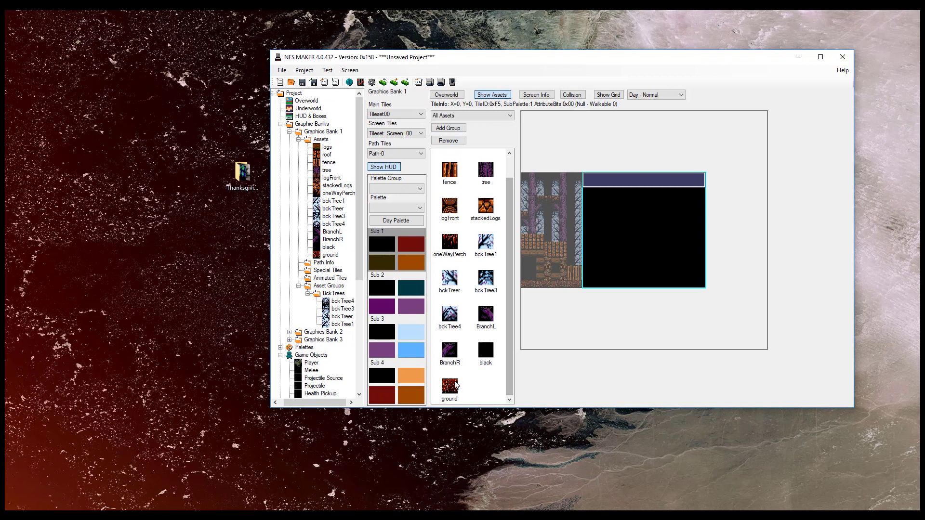
{"action": "left_click_drag", "start_coordinate": [587, 288], "coordinate": [703, 286]}
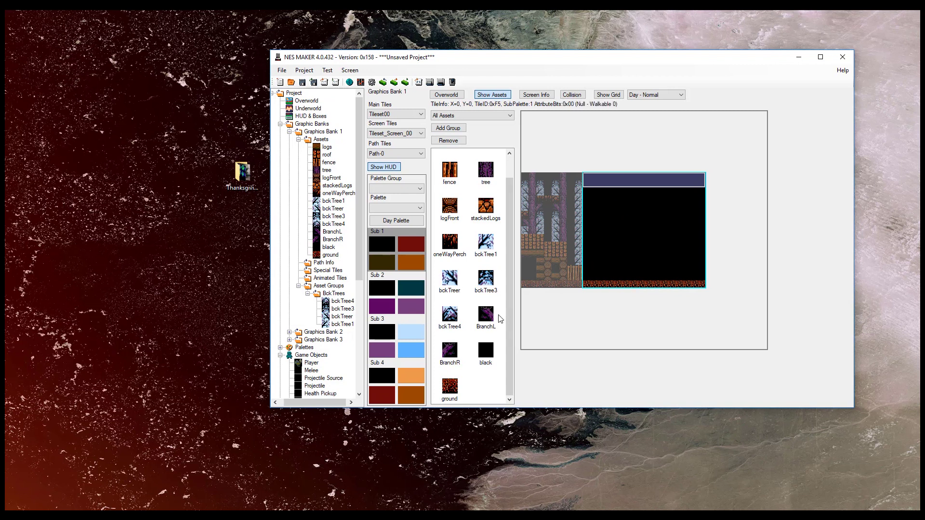
{"action": "left_click", "coordinate": [448, 166]}
{"action": "left_click_drag", "start_coordinate": [588, 270], "coordinate": [612, 272]}
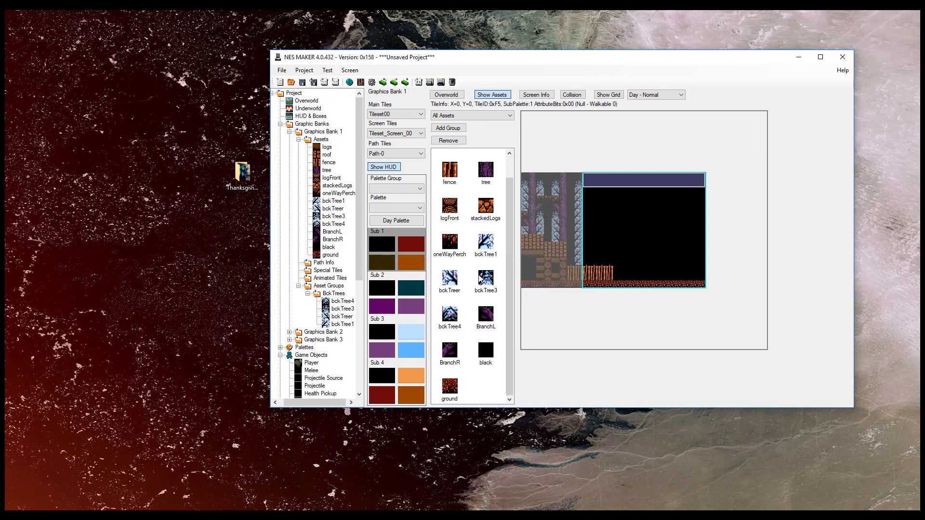
Paint two background tree columns and a purple tree trunk column above the fence, reaching from the screen's top down to the fence
{"action": "left_click", "coordinate": [449, 278]}
{"action": "mouse_move", "coordinate": [590, 259]}
{"action": "left_mouse_down"}
{"action": "mouse_move", "coordinate": [592, 178]}
{"action": "mouse_move", "coordinate": [587, 243]}
{"action": "left_mouse_up"}
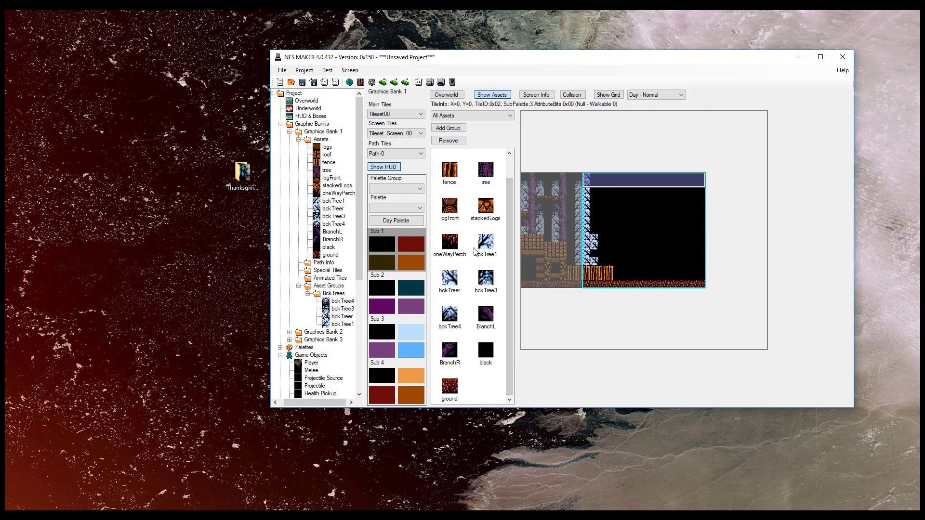
{"action": "left_click_drag", "start_coordinate": [604, 181], "coordinate": [603, 259]}
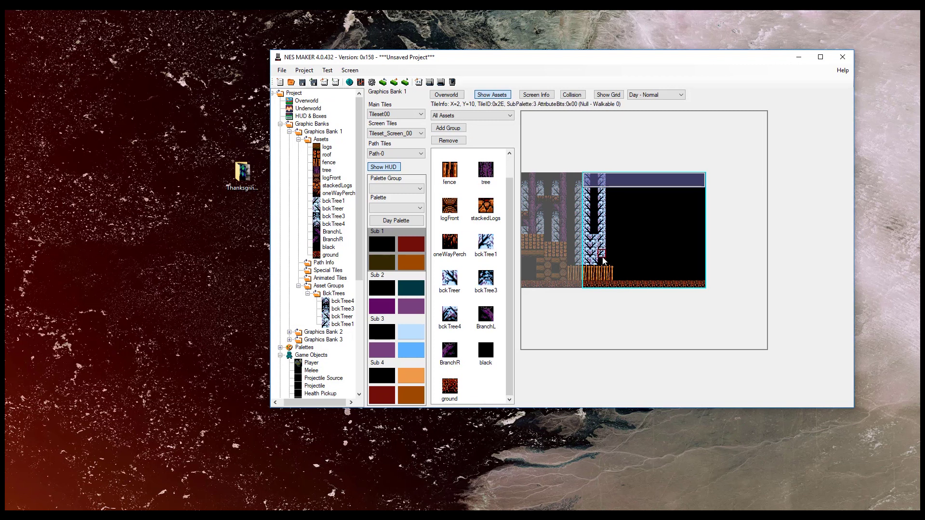
{"action": "left_click_drag", "start_coordinate": [594, 239], "coordinate": [594, 271]}
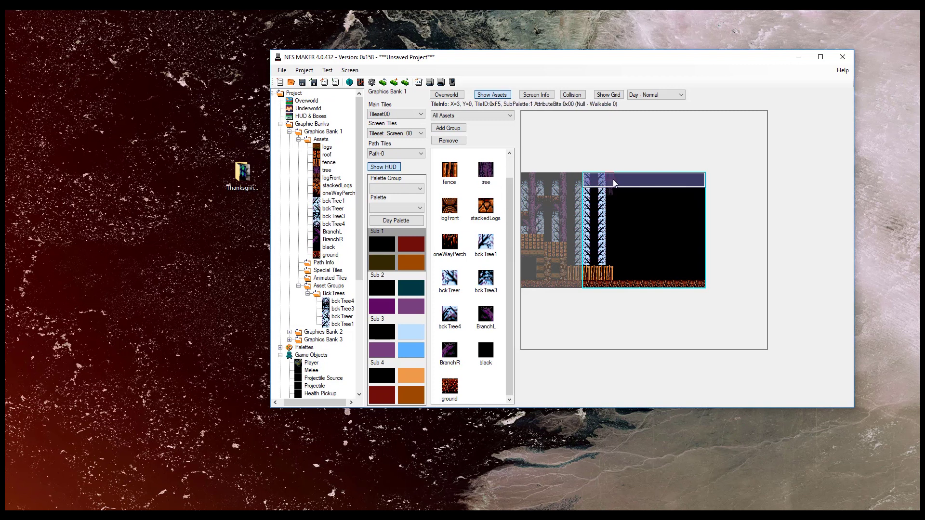
{"action": "mouse_move", "coordinate": [615, 202]}
{"action": "left_mouse_down"}
{"action": "mouse_move", "coordinate": [615, 240]}
{"action": "mouse_move", "coordinate": [615, 232]}
{"action": "left_mouse_up"}
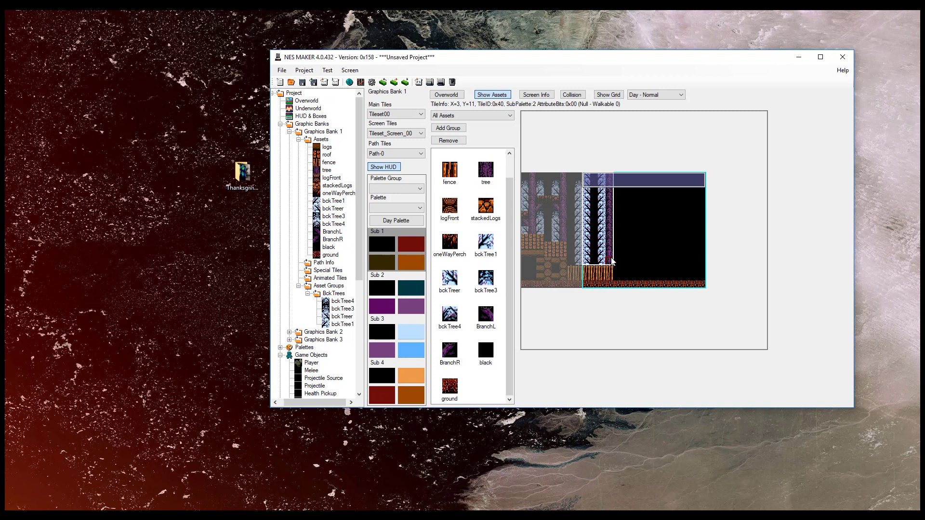
Copy the tree column pattern across the rest of the screen and extend the trees beyond the fence down to the ground
{"action": "left_click", "coordinate": [619, 180]}
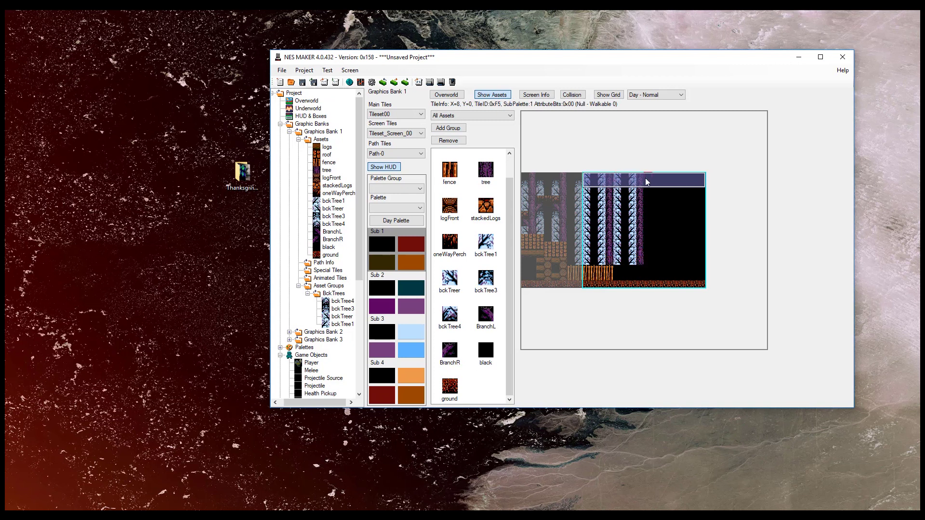
{"action": "left_click", "coordinate": [655, 181]}
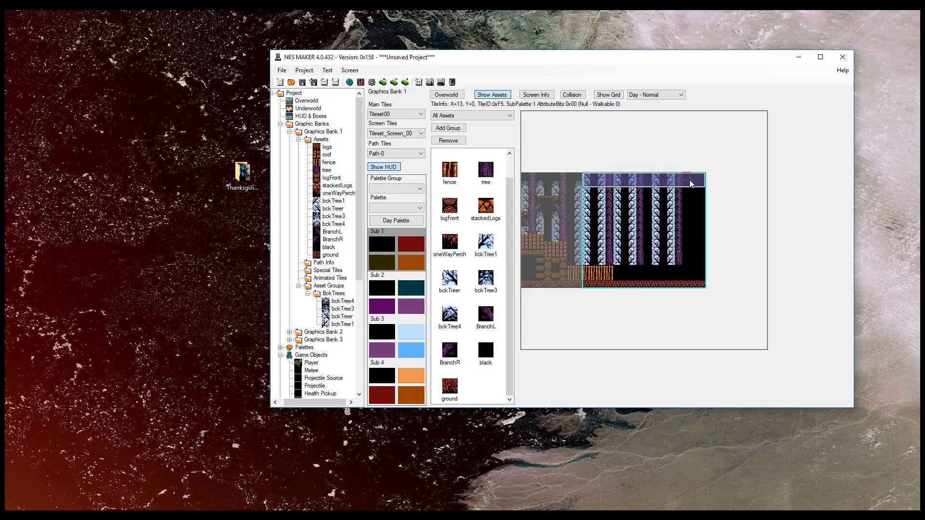
{"action": "left_click", "coordinate": [691, 182]}
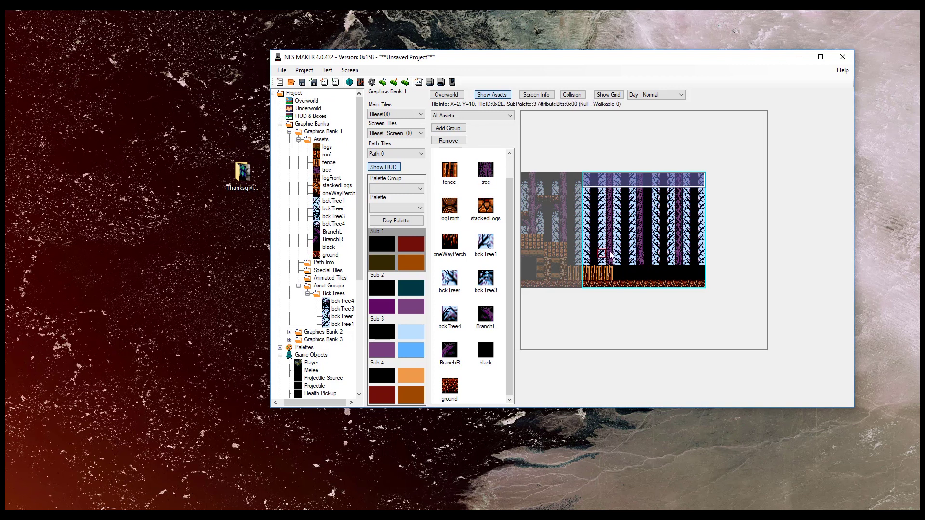
{"action": "left_click_drag", "start_coordinate": [614, 234], "coordinate": [702, 266]}
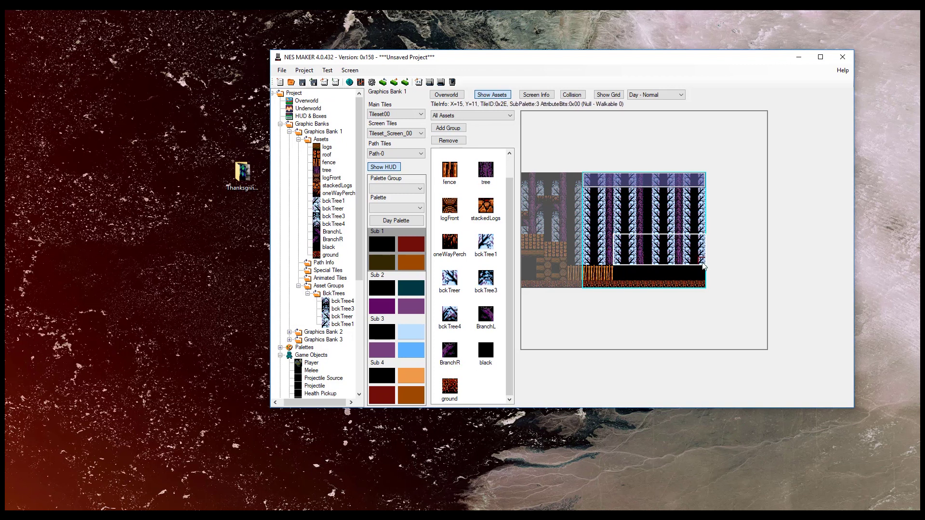
{"action": "left_click", "coordinate": [617, 245]}
{"action": "left_click", "coordinate": [619, 255]}
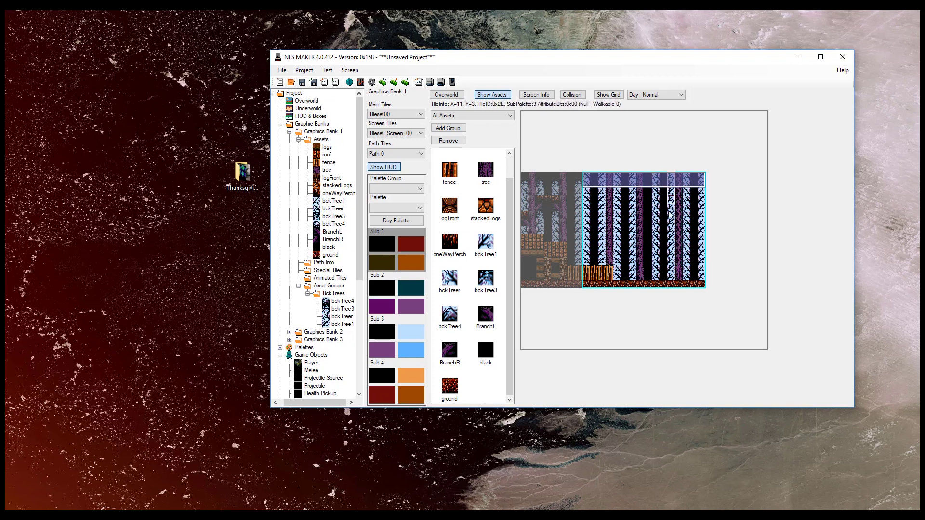
{"action": "left_click_drag", "start_coordinate": [672, 274], "coordinate": [672, 275]}
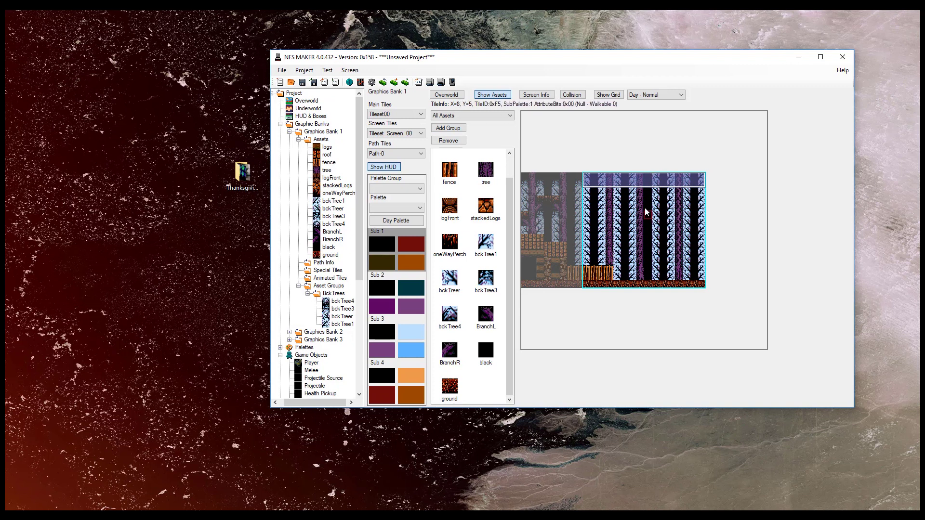
{"action": "left_click", "coordinate": [647, 176]}
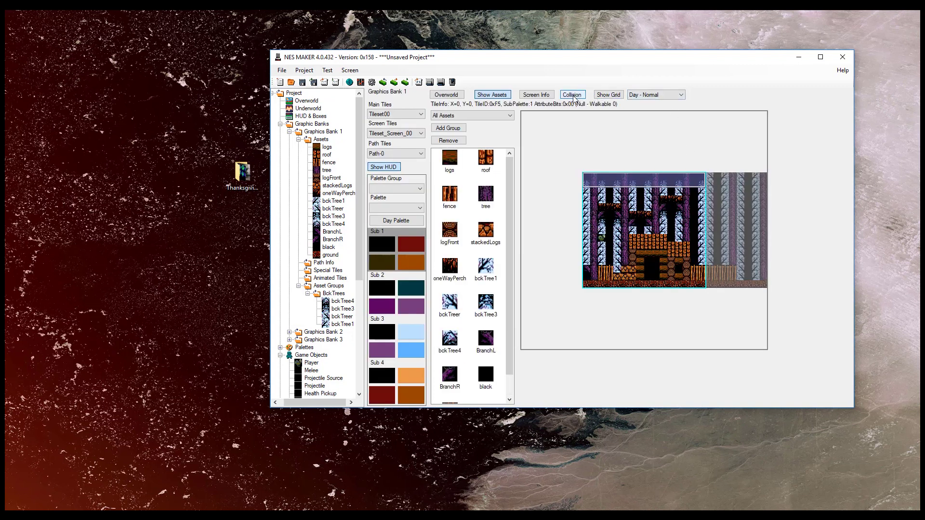
Check the cabin screen's flags, and enable Screen Uses Gravity for the second forest screen
{"action": "left_click", "coordinate": [536, 95]}
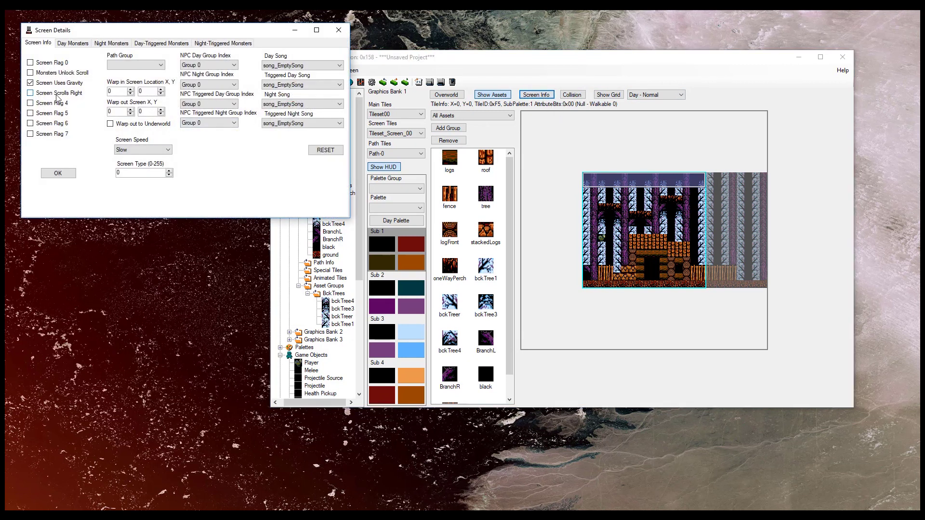
{"action": "left_click", "coordinate": [58, 174]}
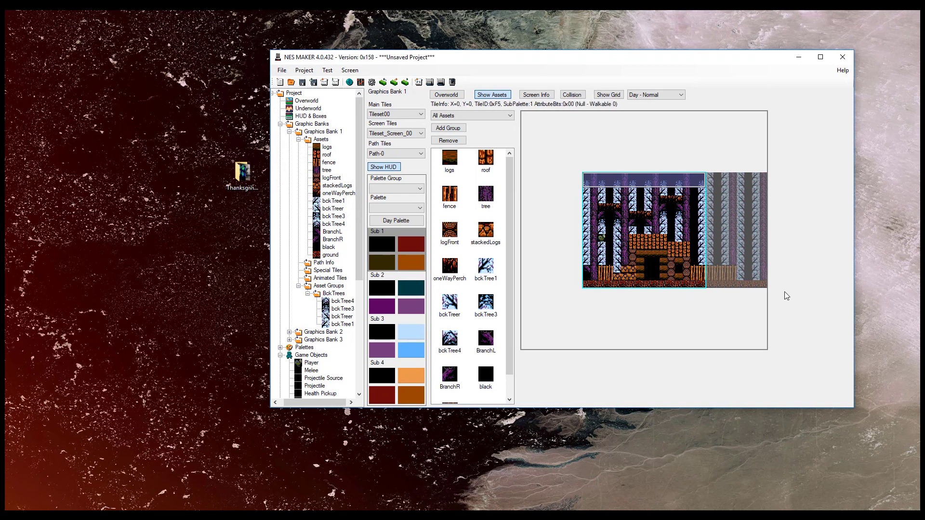
{"action": "left_click", "coordinate": [739, 226]}
{"action": "left_click", "coordinate": [530, 93]}
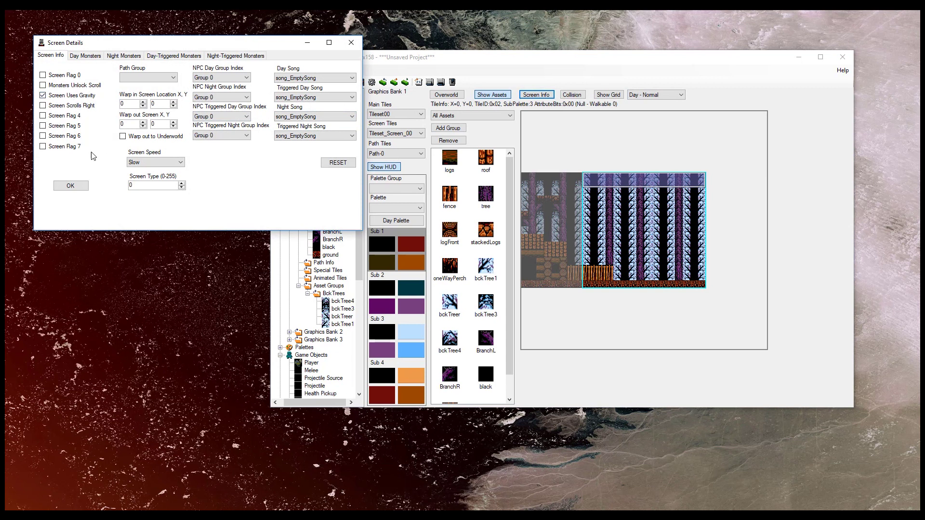
{"action": "left_click", "coordinate": [71, 185]}
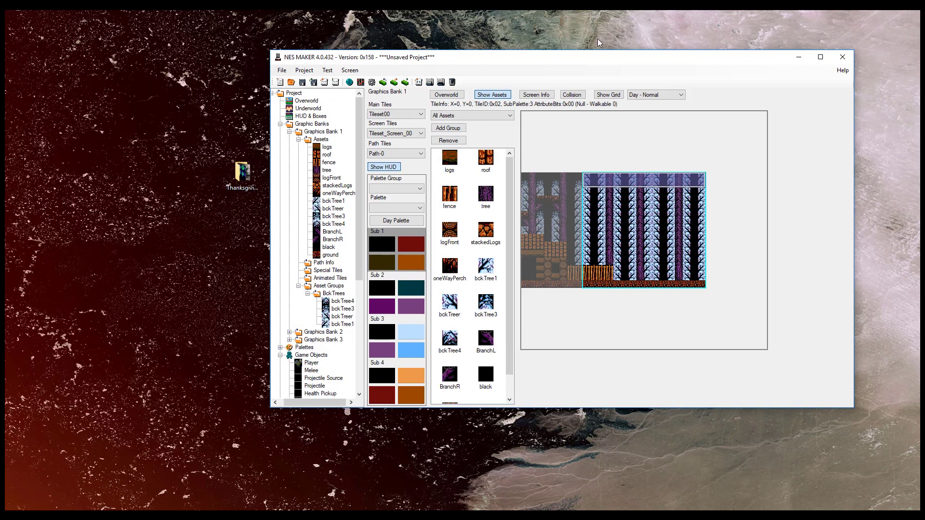
Set the second forest screen's flags so that only Screen Uses Gravity is enabled
{"action": "left_click", "coordinate": [549, 95]}
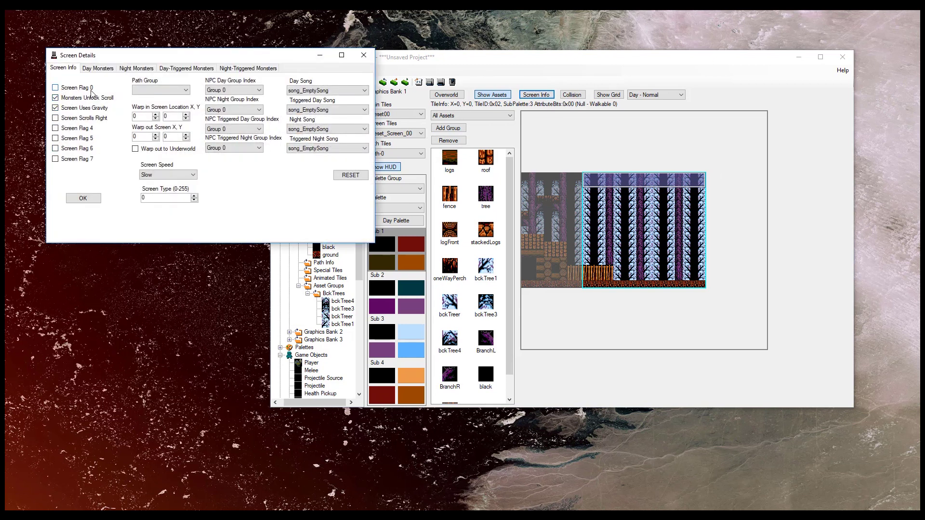
{"action": "left_click", "coordinate": [363, 55]}
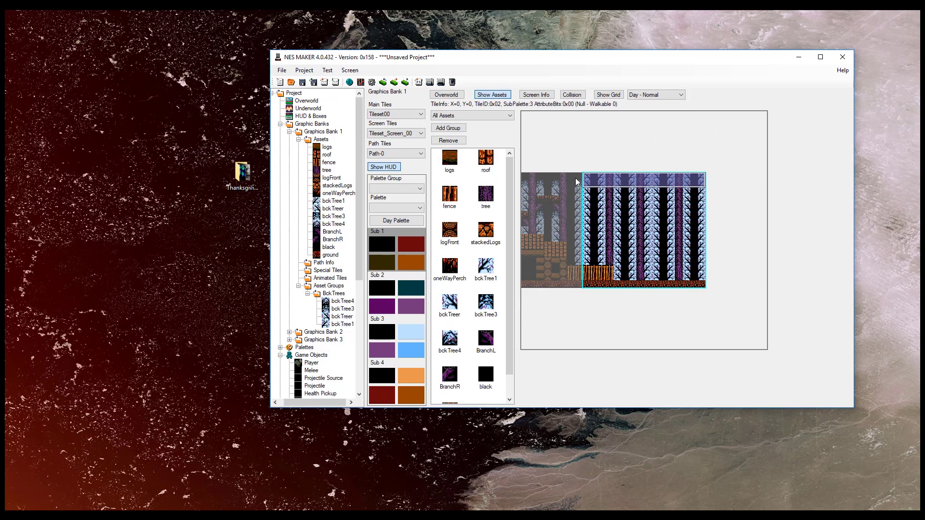
{"action": "left_click", "coordinate": [535, 94]}
{"action": "left_click", "coordinate": [108, 121]}
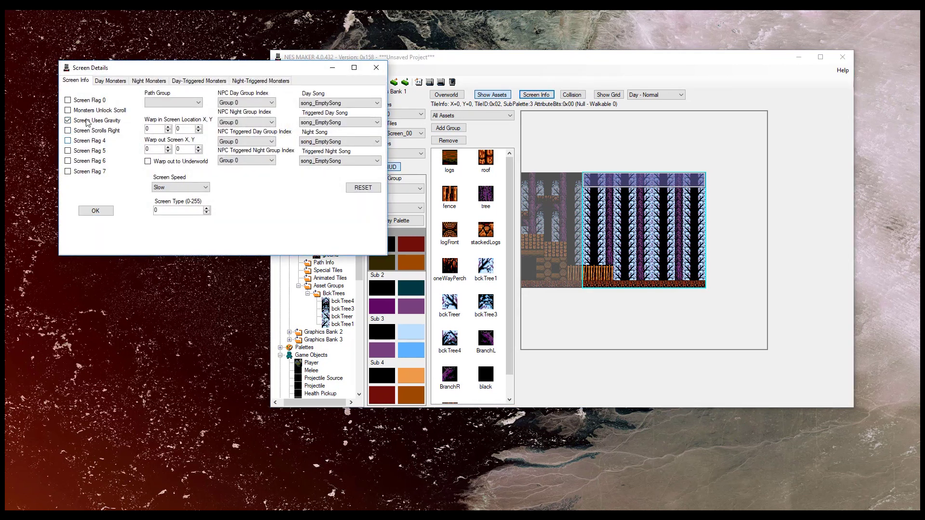
{"action": "left_click", "coordinate": [96, 210]}
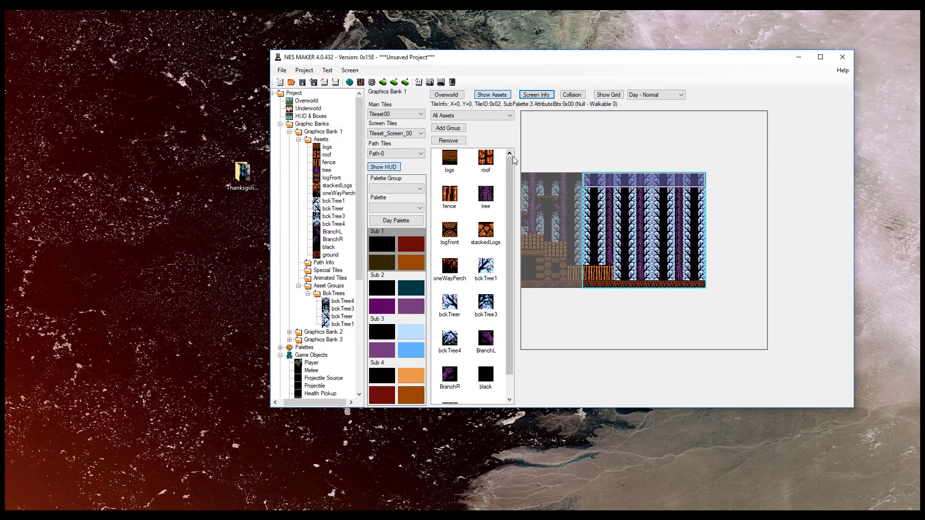
Export and test the game, walking and jumping the turkey from the cabin screen into the second forest screen, and close the emulator
{"action": "left_click", "coordinate": [578, 207]}
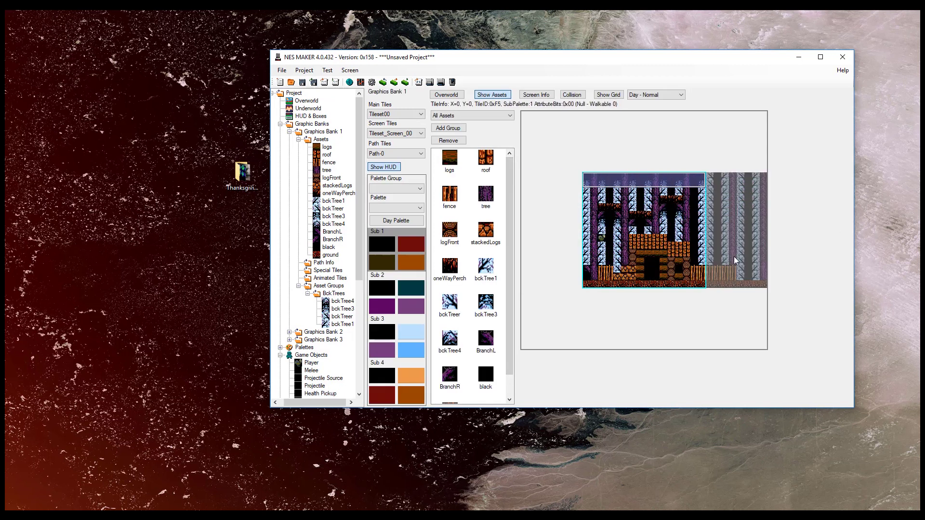
{"action": "key", "text": "Right"}
{"action": "key", "text": "Left"}
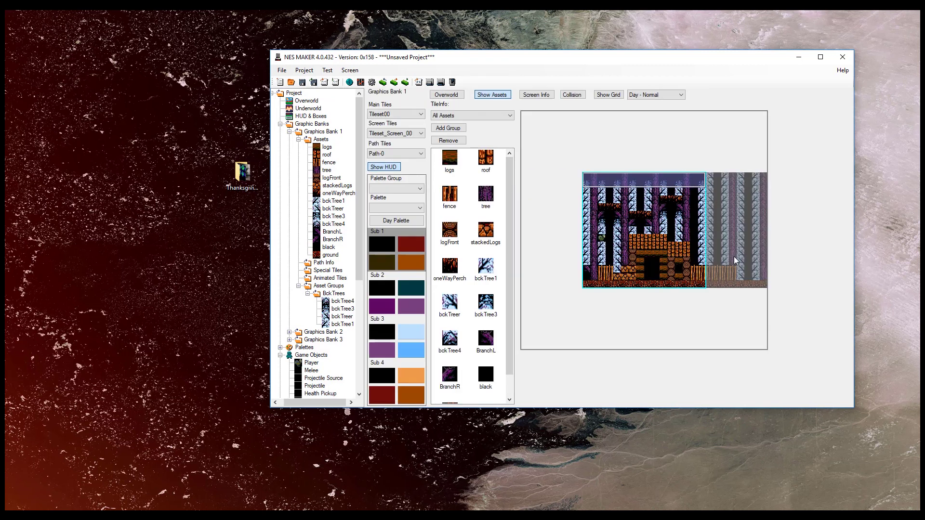
{"action": "left_click", "coordinate": [433, 83]}
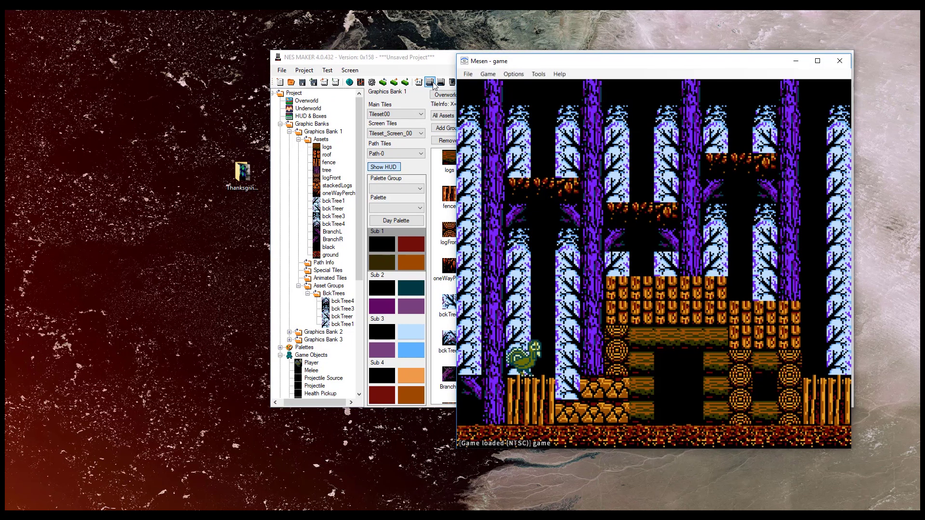
{"action": "key", "text": "Right"}
{"action": "key", "text": "s"}
{"action": "key", "text": "Left"}
{"action": "key", "text": "s"}
{"action": "key", "text": "Right"}
{"action": "key", "text": "s"}
{"action": "key", "text": "s"}
{"action": "key", "text": "Left"}
{"action": "key", "text": "s"}
{"action": "key", "text": "s"}
{"action": "key", "text": "s"}
{"action": "key", "text": "Right"}
{"action": "key", "text": "s"}
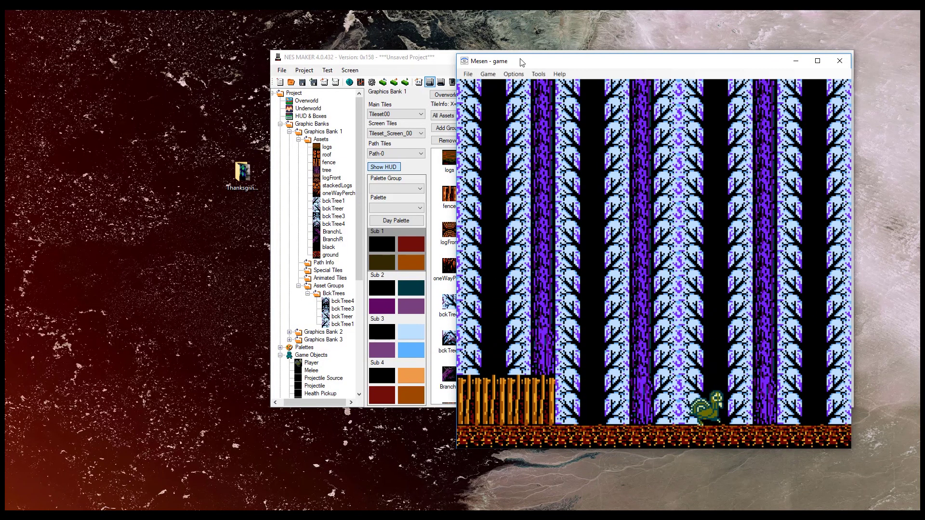
{"action": "left_click", "coordinate": [839, 60]}
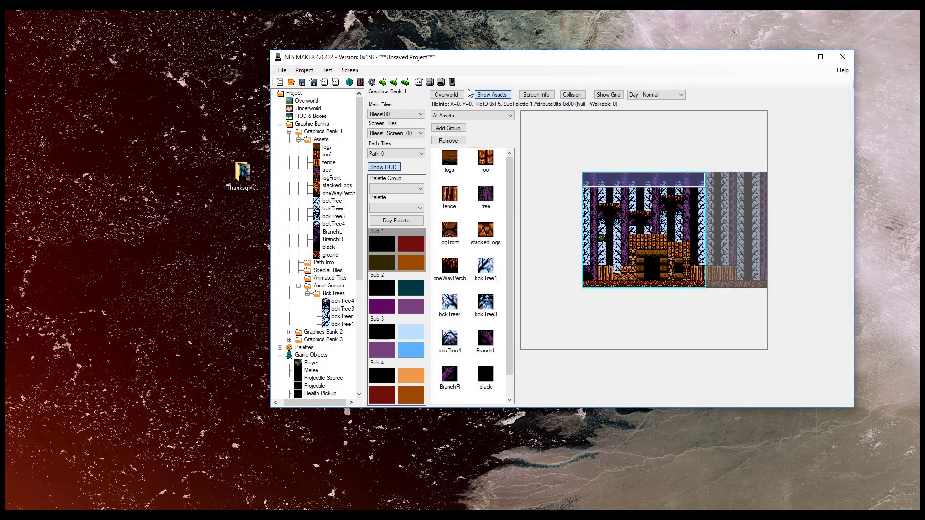
Extend the overworld with a fenceless tree screen beside the fenced forest screen, and keep gravity enabled in the fenced screen's details
{"action": "left_click", "coordinate": [448, 95]}
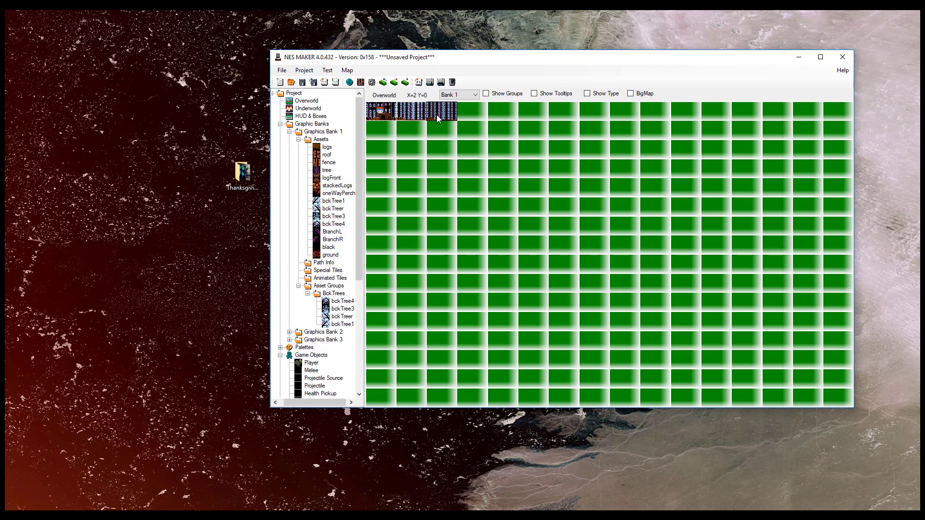
{"action": "double_click", "coordinate": [437, 114]}
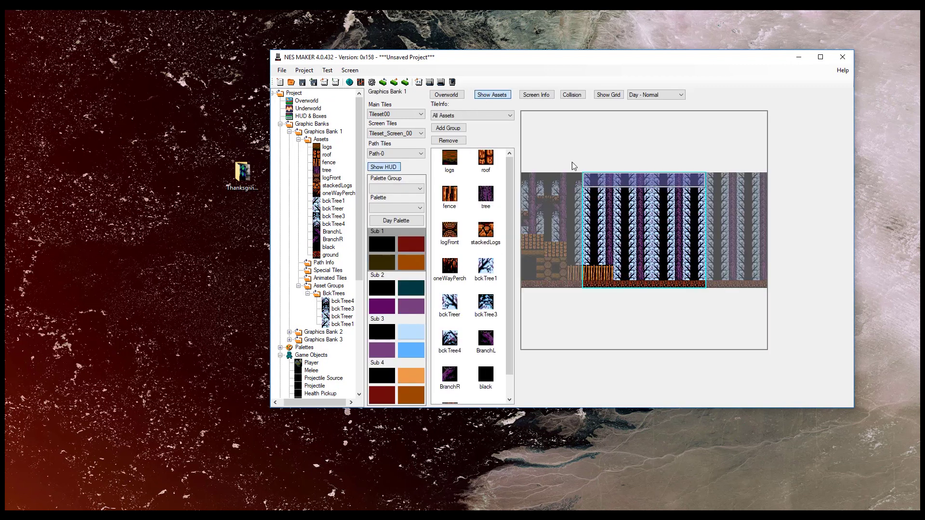
{"action": "left_click", "coordinate": [538, 96]}
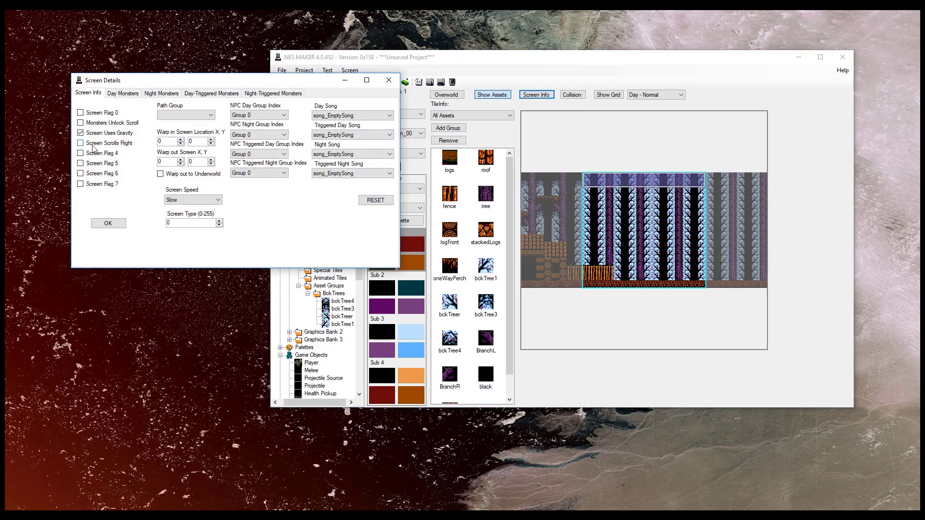
{"action": "left_click", "coordinate": [108, 223]}
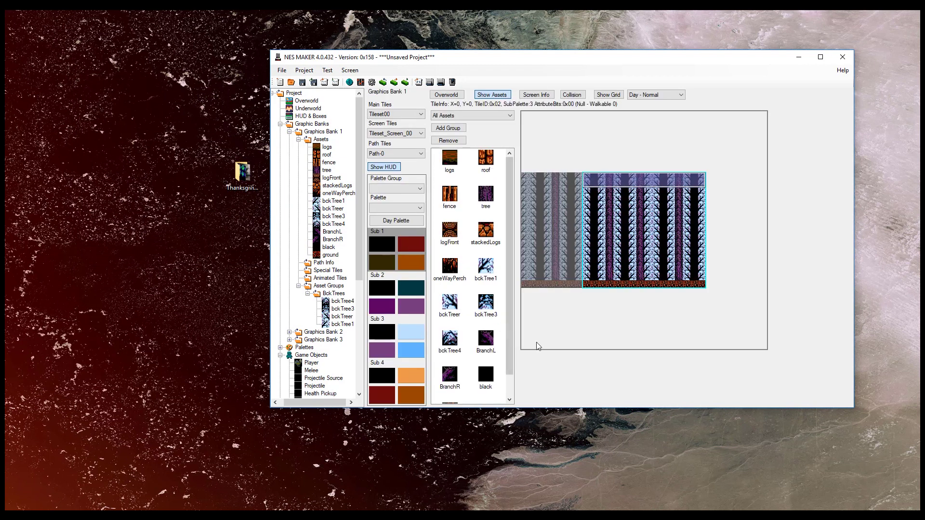
Paint branches on both sides of the middle purple trunk in the newest forest screen, and keep Screen Uses Gravity enabled for it
{"action": "left_click", "coordinate": [629, 238]}
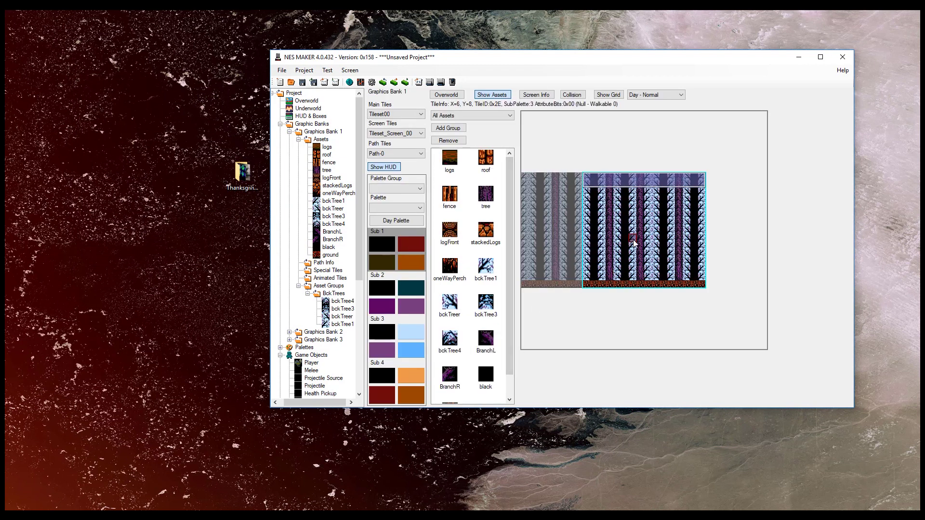
{"action": "left_click", "coordinate": [451, 382]}
{"action": "left_click", "coordinate": [647, 237]}
{"action": "left_click", "coordinate": [633, 243]}
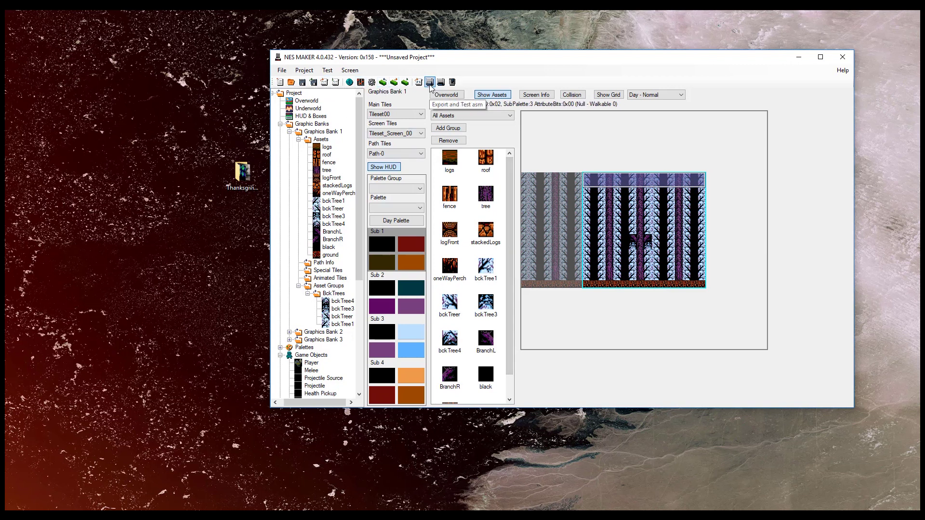
{"action": "left_click", "coordinate": [536, 94]}
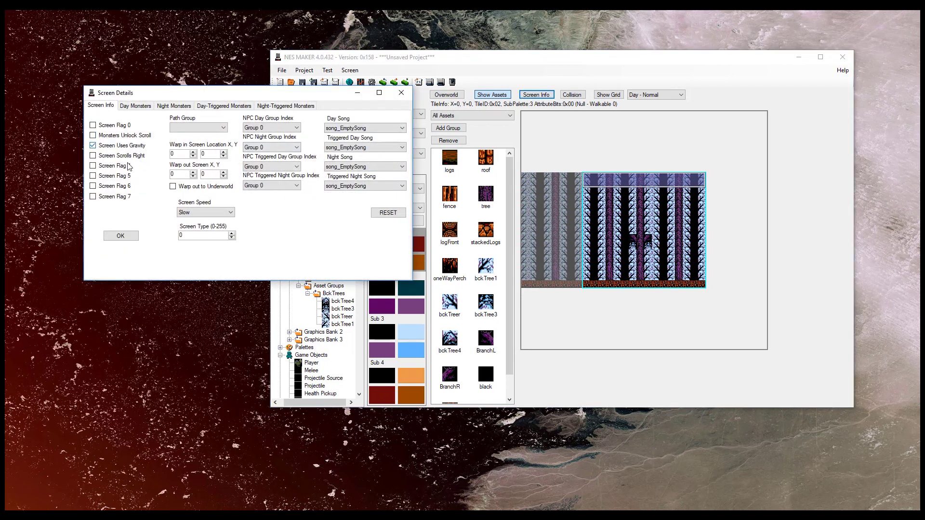
{"action": "left_click", "coordinate": [120, 236]}
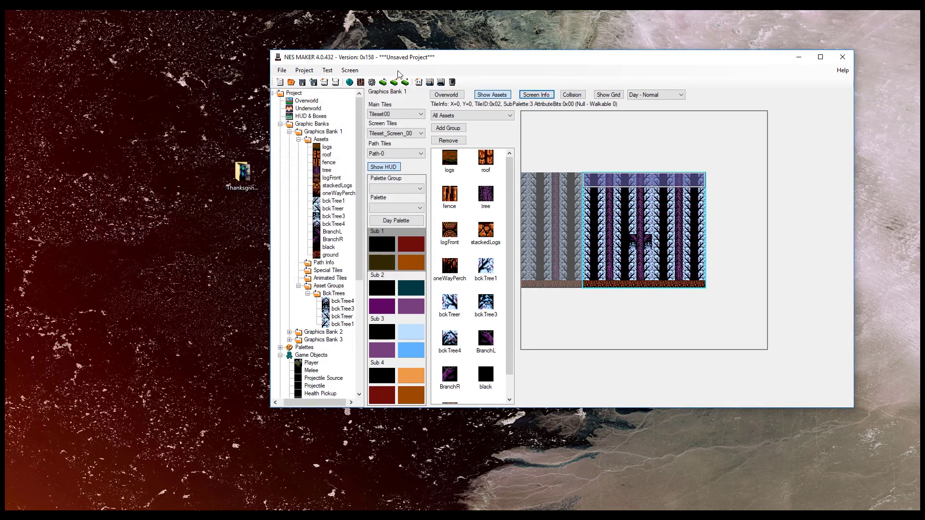
Export and test the game again, moving the turkey across all the screens to the one with the branches, and close the emulator
{"action": "left_click", "coordinate": [429, 83]}
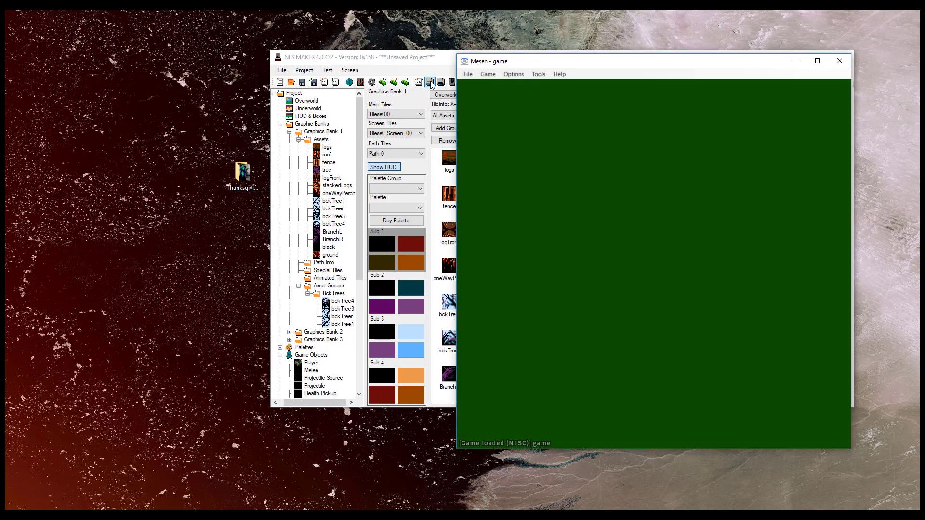
{"action": "key", "text": "Right"}
{"action": "key", "text": "s"}
{"action": "key", "text": "Right"}
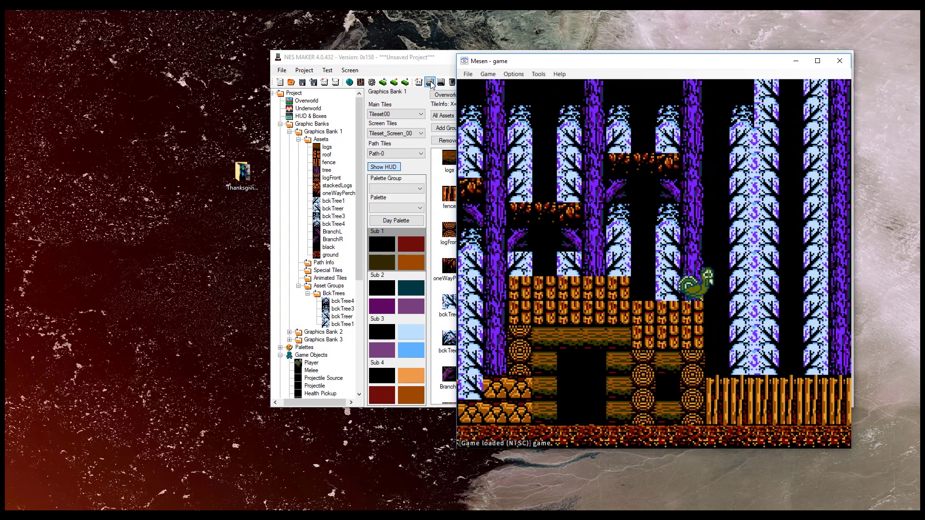
{"action": "key", "text": "Right"}
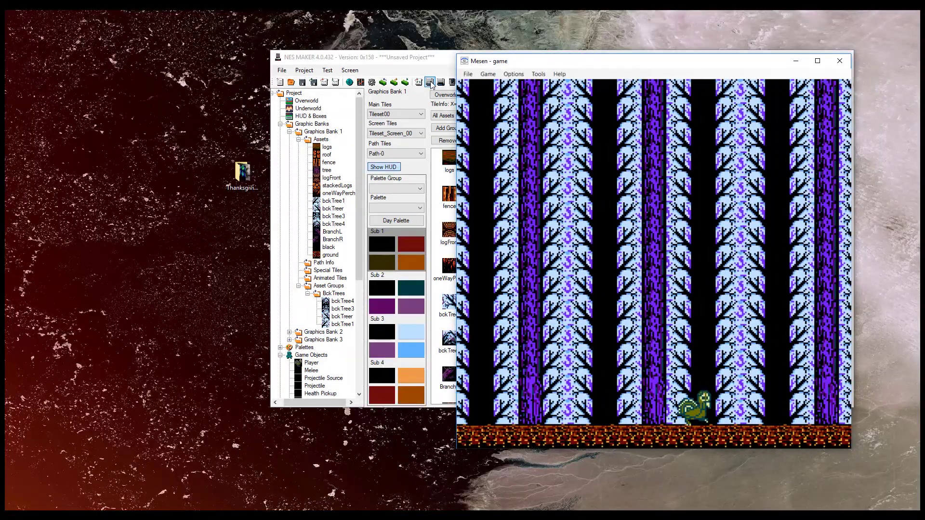
{"action": "key", "text": "s"}
{"action": "key", "text": "Right"}
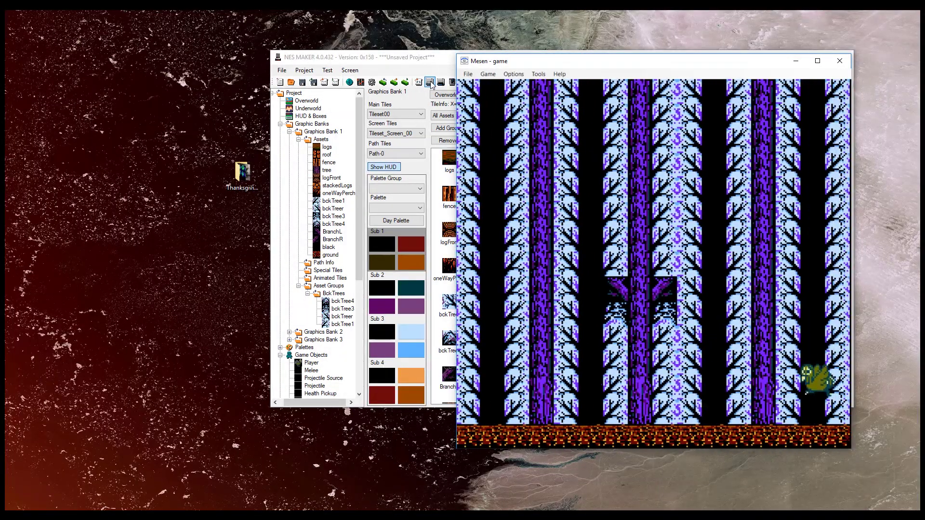
{"action": "key", "text": "Left"}
{"action": "key", "text": "Left"}
{"action": "key", "text": "Right"}
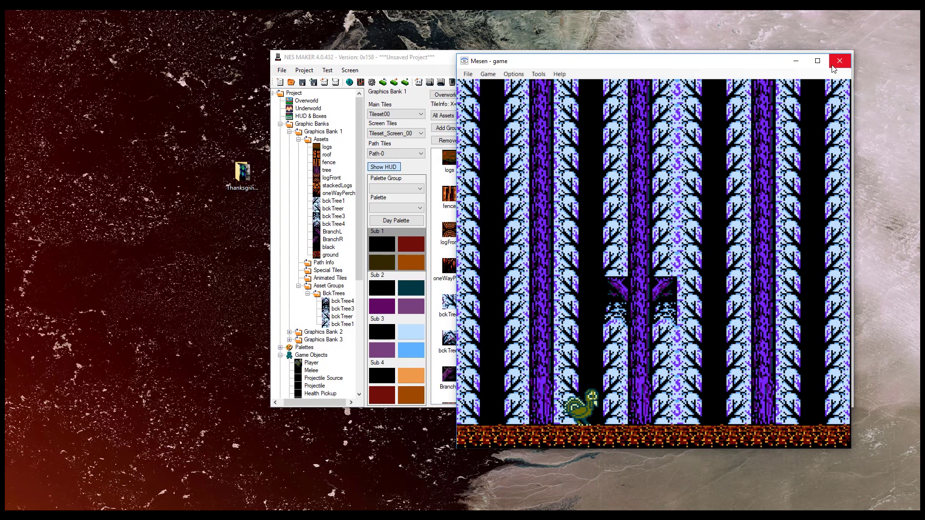
{"action": "left_click", "coordinate": [840, 60]}
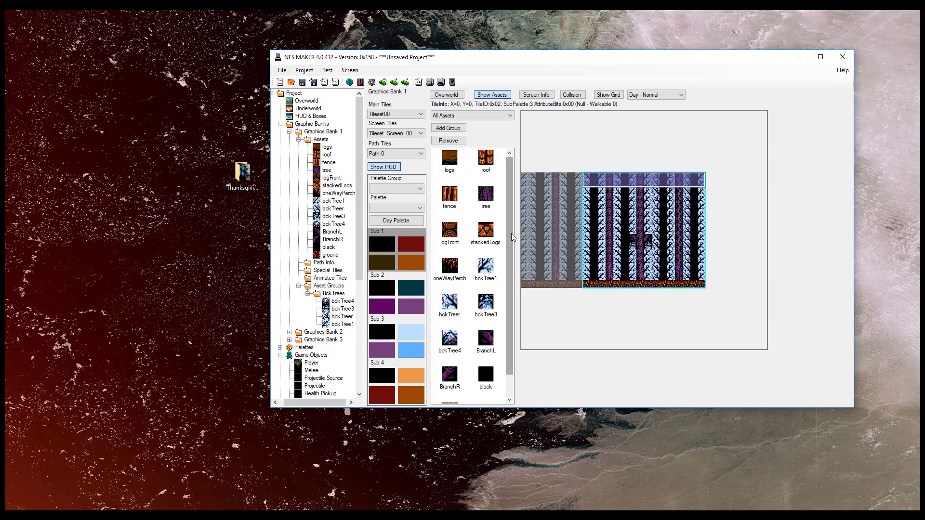
Open the Monsters editor of Graphics Bank 0 under the monster graphic banks
{"action": "scroll", "coordinate": [510, 234], "scroll_direction": "down", "scroll_amount": 1}
{"action": "left_click_drag", "start_coordinate": [359, 251], "coordinate": [359, 344]}
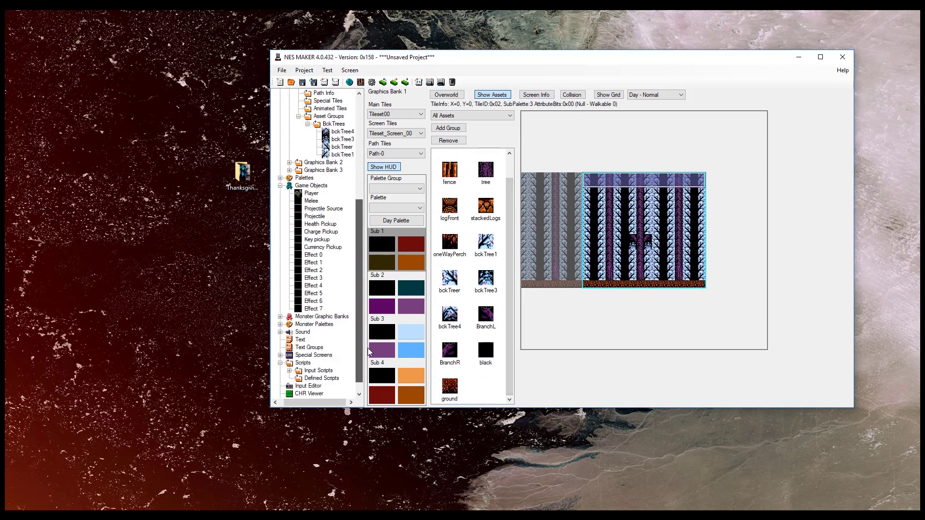
{"action": "left_click", "coordinate": [289, 324]}
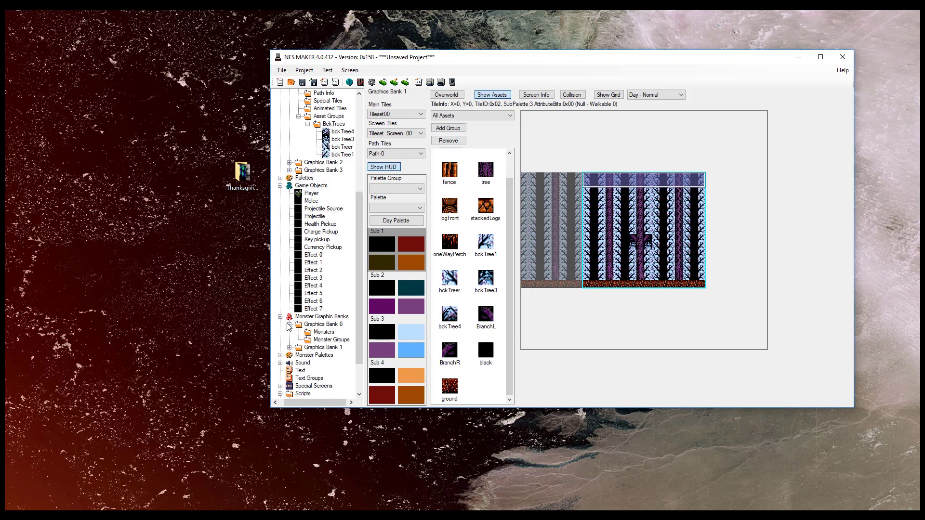
{"action": "left_click", "coordinate": [323, 332]}
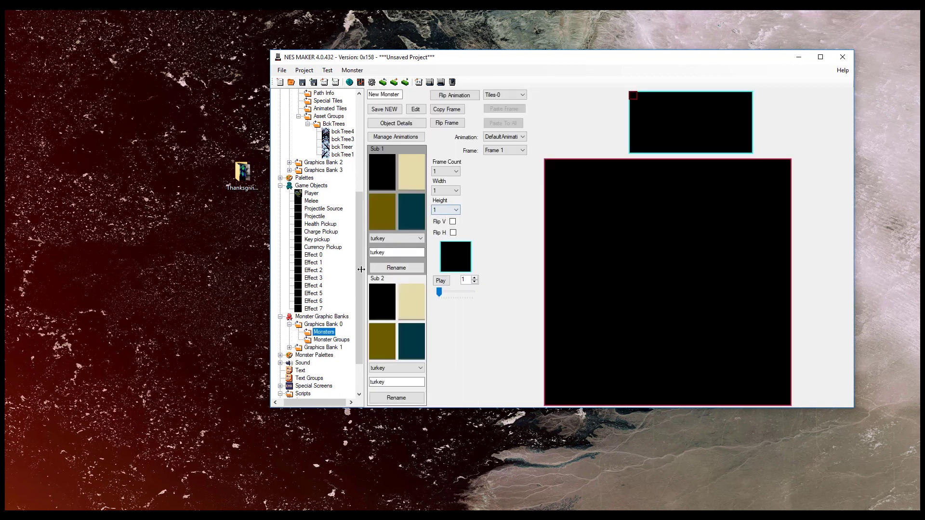
{"action": "scroll", "coordinate": [346, 270], "scroll_direction": "down", "scroll_amount": 2}
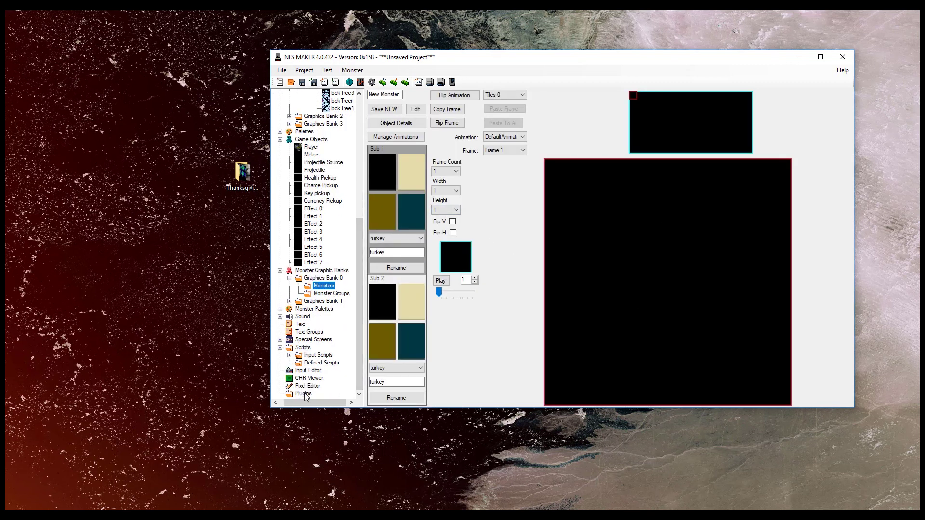
Load the stuff bitmap from the Desktop's ThanksgivingAssets folder into the Pixel Editor
{"action": "left_click", "coordinate": [307, 386]}
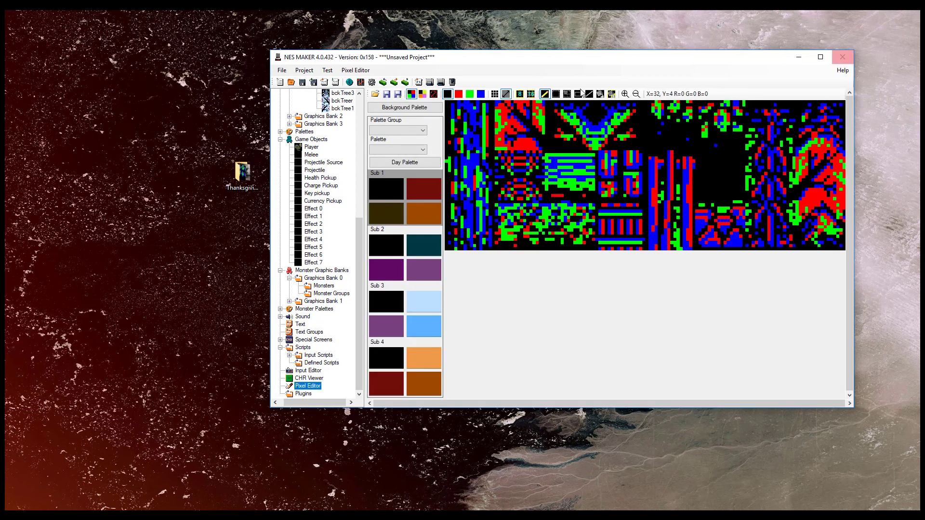
{"action": "left_click", "coordinate": [376, 95]}
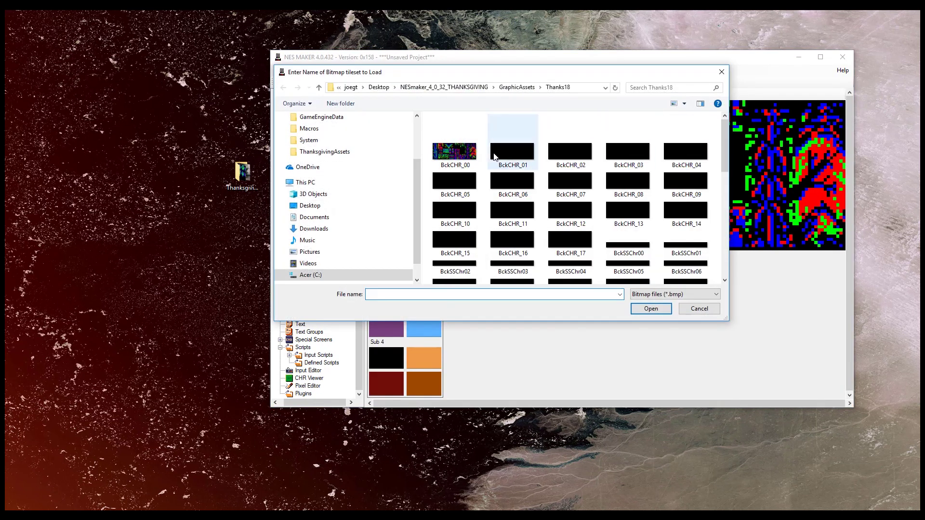
{"action": "left_click", "coordinate": [380, 88]}
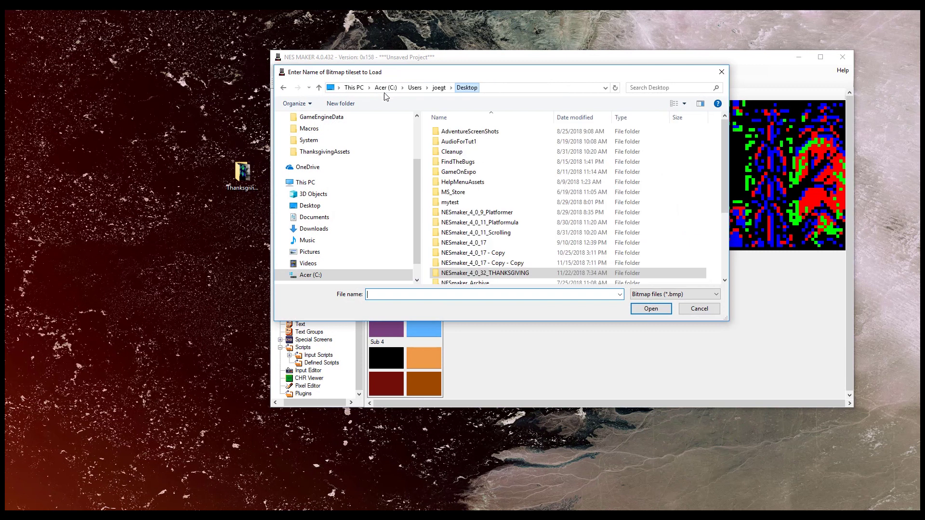
{"action": "scroll", "coordinate": [482, 236], "scroll_direction": "down", "scroll_amount": 4}
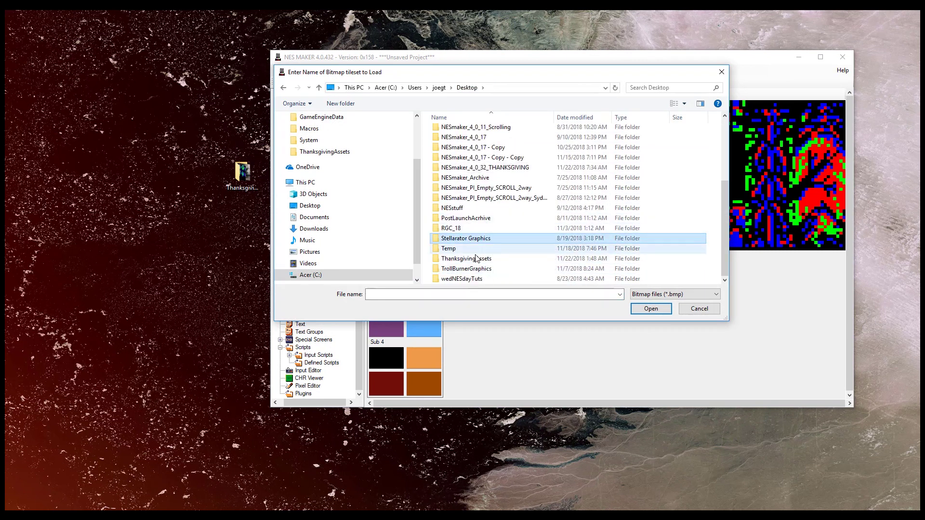
{"action": "double_click", "coordinate": [476, 260]}
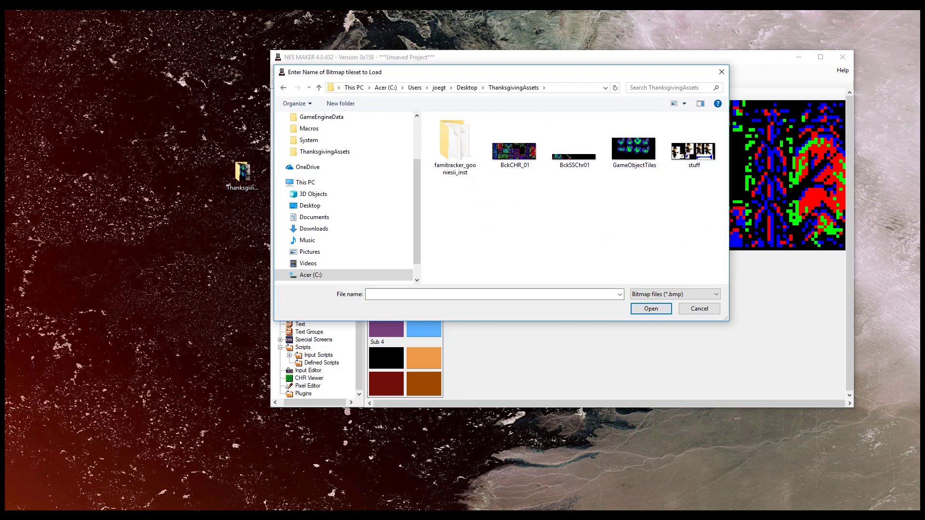
{"action": "double_click", "coordinate": [693, 150]}
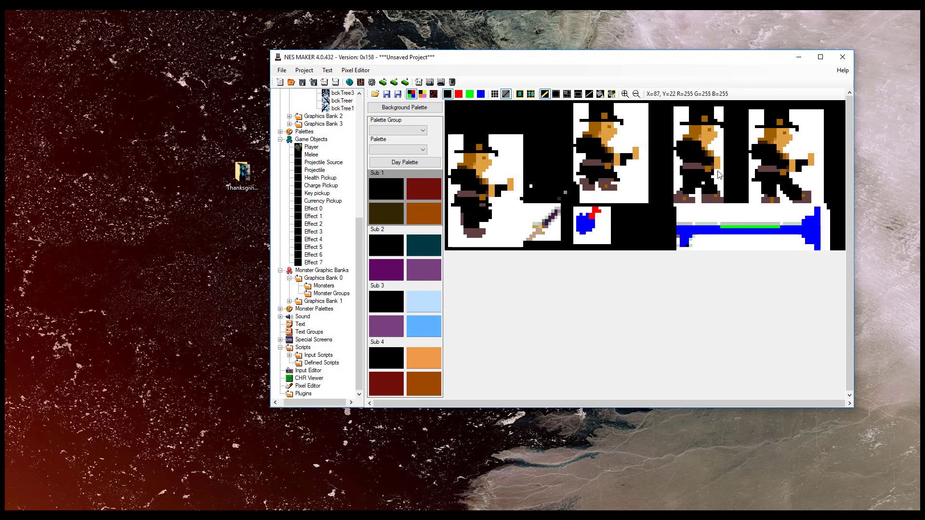
Show both tile grids over the bitmap, and select and copy the standing pilgrim third in the row
{"action": "left_click", "coordinate": [521, 94]}
{"action": "left_click", "coordinate": [531, 95]}
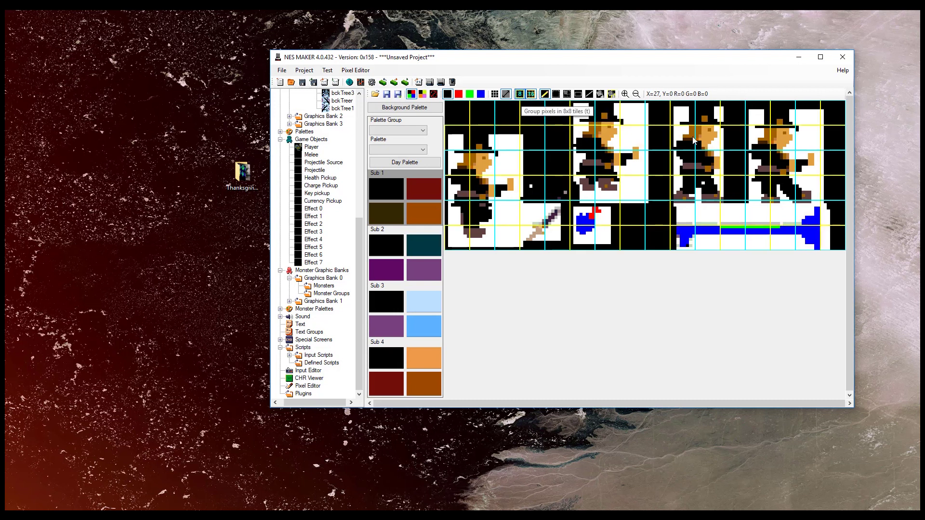
{"action": "left_click", "coordinate": [556, 94]}
{"action": "left_click_drag", "start_coordinate": [673, 111], "coordinate": [726, 208]}
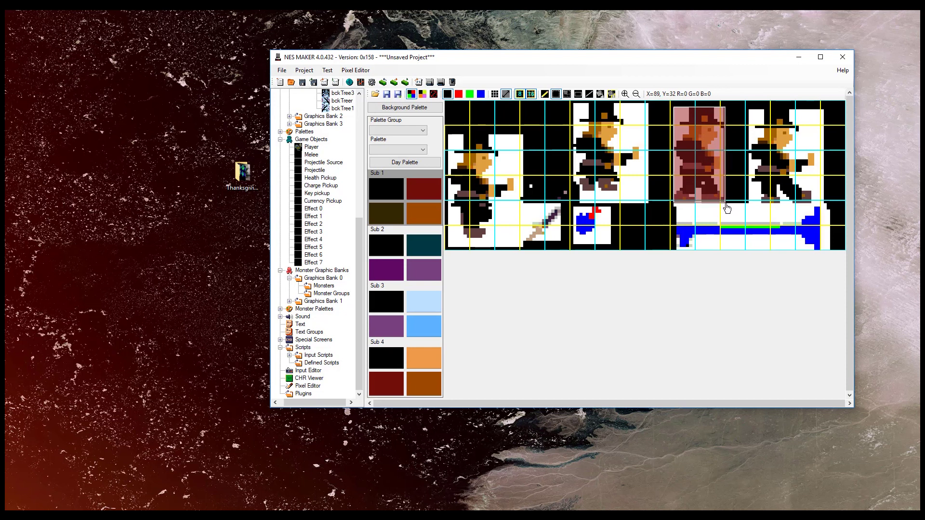
{"action": "left_click_drag", "start_coordinate": [727, 208], "coordinate": [726, 207]}
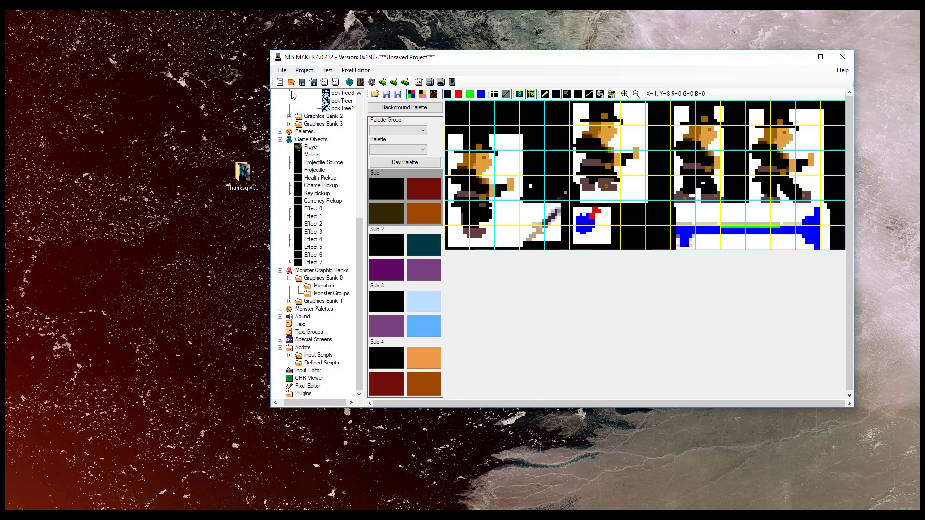
Load the Monster_0_00 tileset from the Thanks18 folder and paste the copied pilgrim into its upper-left corner
{"action": "left_click", "coordinate": [375, 94]}
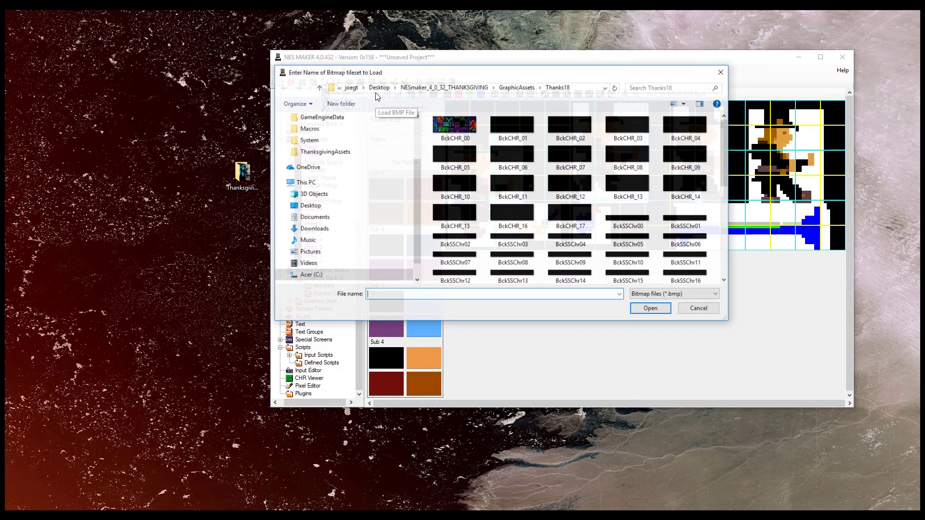
{"action": "scroll", "coordinate": [645, 219], "scroll_direction": "down", "scroll_amount": 1}
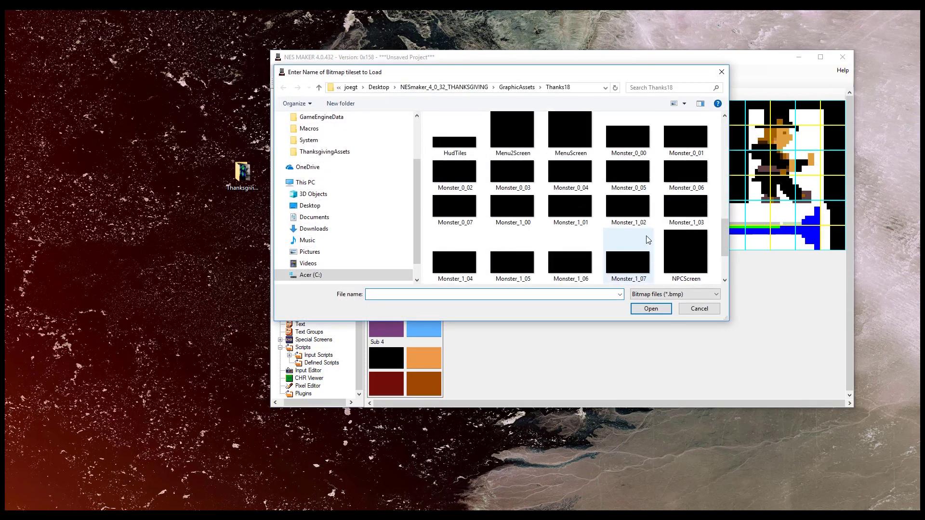
{"action": "double_click", "coordinate": [640, 144]}
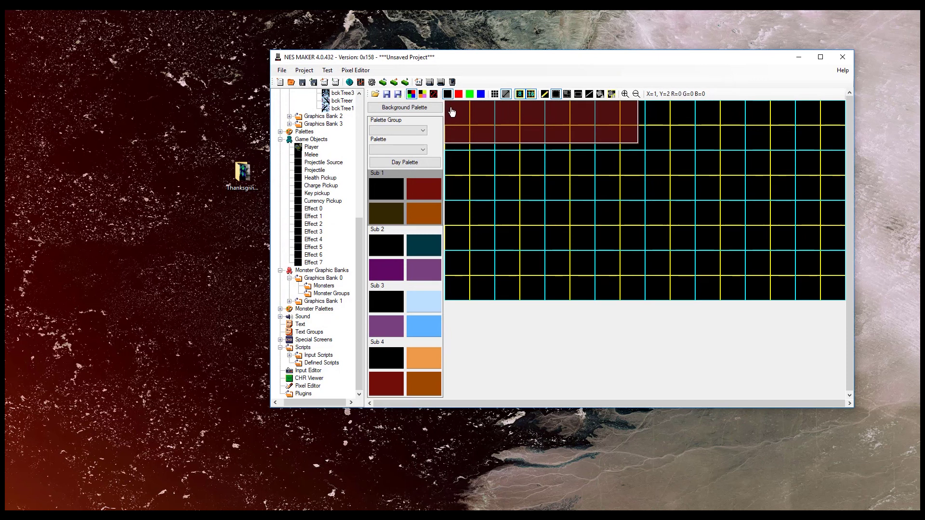
{"action": "key", "text": "ctrl+v"}
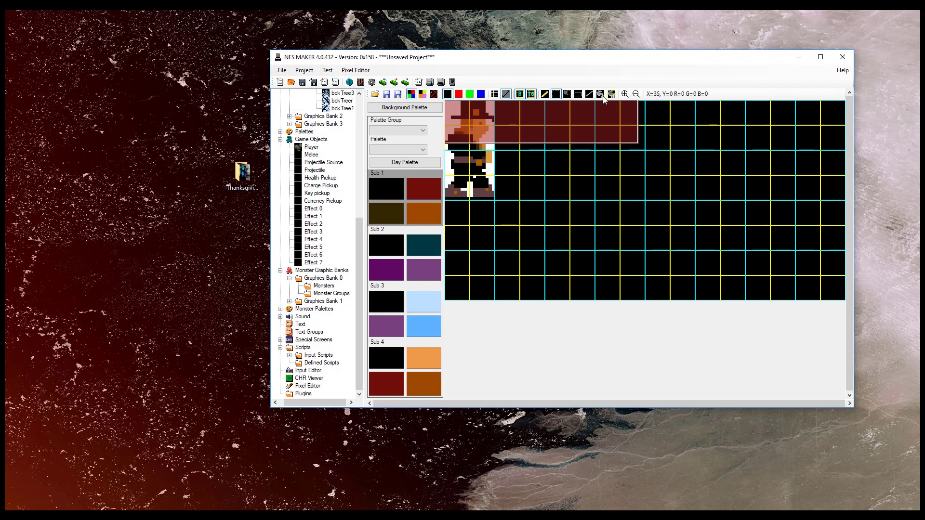
{"action": "left_click_drag", "start_coordinate": [571, 177], "coordinate": [644, 248]}
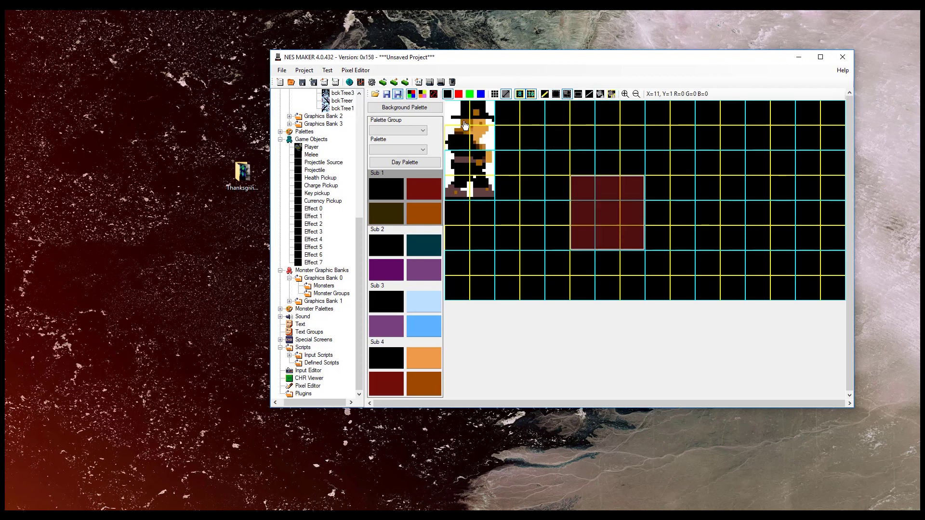
Enable palette translation with the monster palettes, and rename MonsterPalette 1 in Sub 1 as PilgrimPal
{"action": "left_click", "coordinate": [421, 94]}
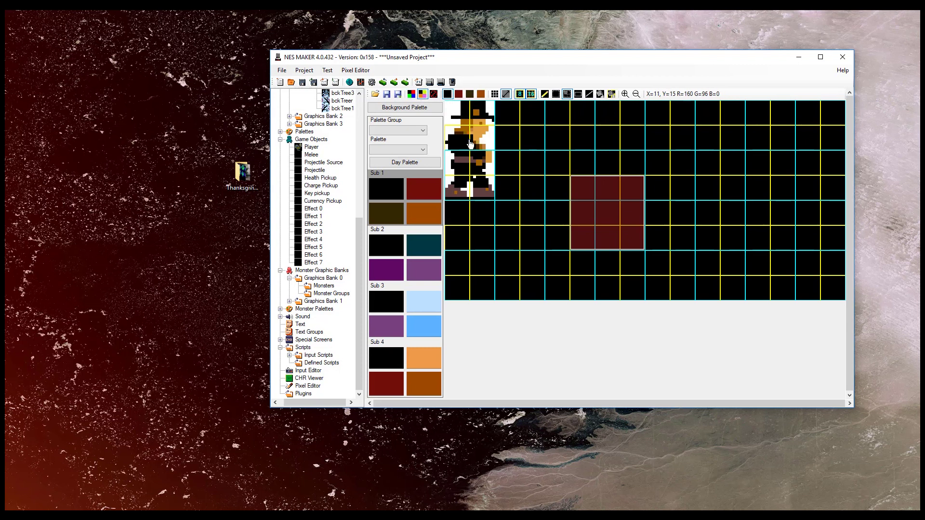
{"action": "left_click", "coordinate": [408, 111]}
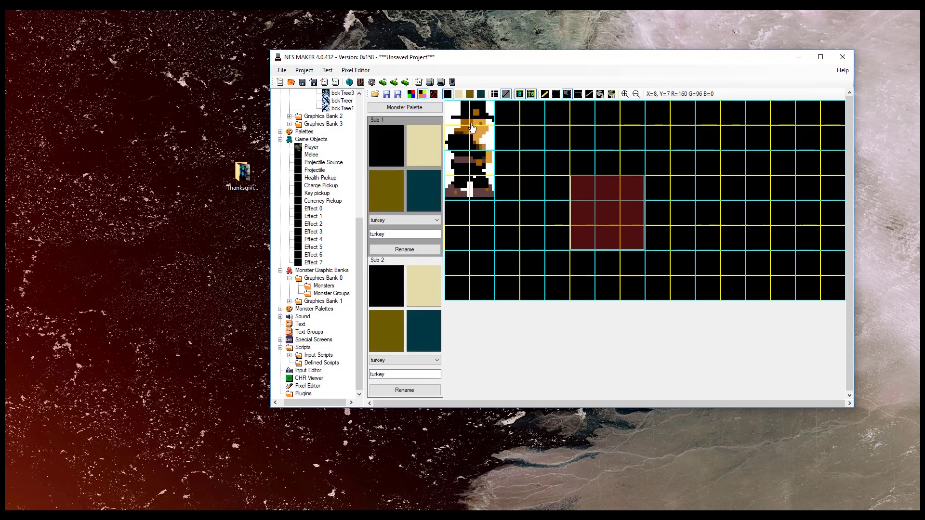
{"action": "left_click", "coordinate": [436, 220]}
{"action": "left_click", "coordinate": [424, 235]}
{"action": "left_click_drag", "start_coordinate": [423, 235], "coordinate": [259, 221]}
{"action": "type", "text": "Pi"}
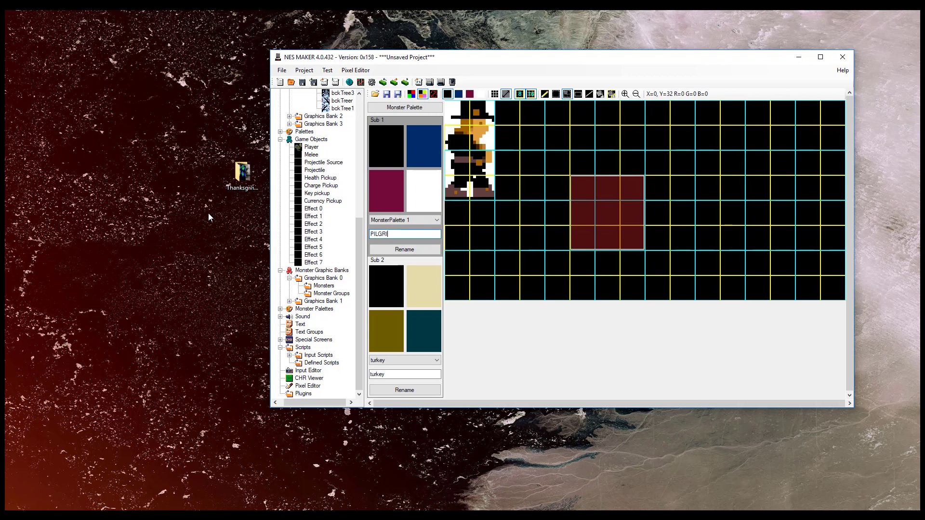
{"action": "key", "text": "BackSpace"}
{"action": "key", "text": "BackSpace"}
{"action": "key", "text": "BackSpace"}
{"action": "key", "text": "BackSpace"}
{"action": "key", "text": "BackSpace"}
{"action": "key", "text": "BackSpace"}
{"action": "key", "text": "BackSpace"}
{"action": "key", "text": "BackSpace"}
{"action": "left_click", "coordinate": [384, 248]}
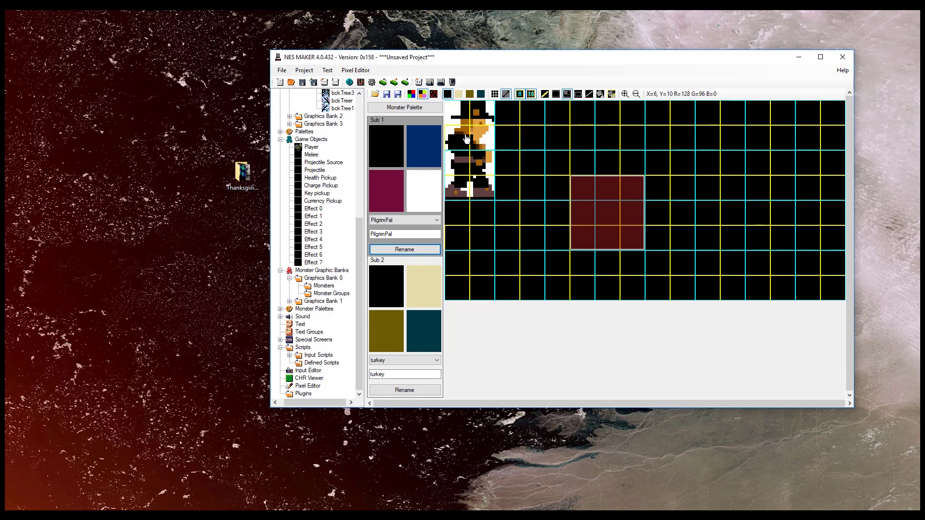
Pick NES colour 01 for PilgrimPal's blue swatch and fill the pilgrim's black areas and the surrounding tileset with it
{"action": "left_click", "coordinate": [436, 146]}
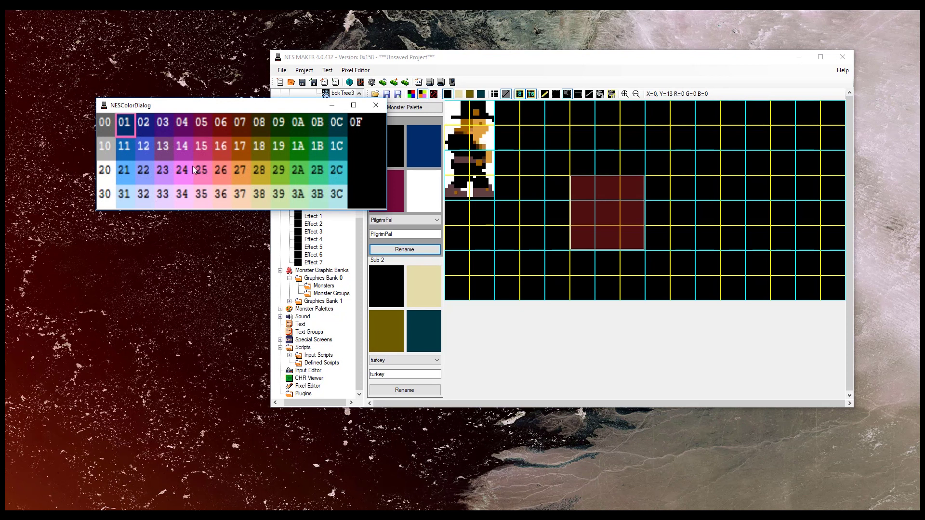
{"action": "left_click", "coordinate": [128, 125]}
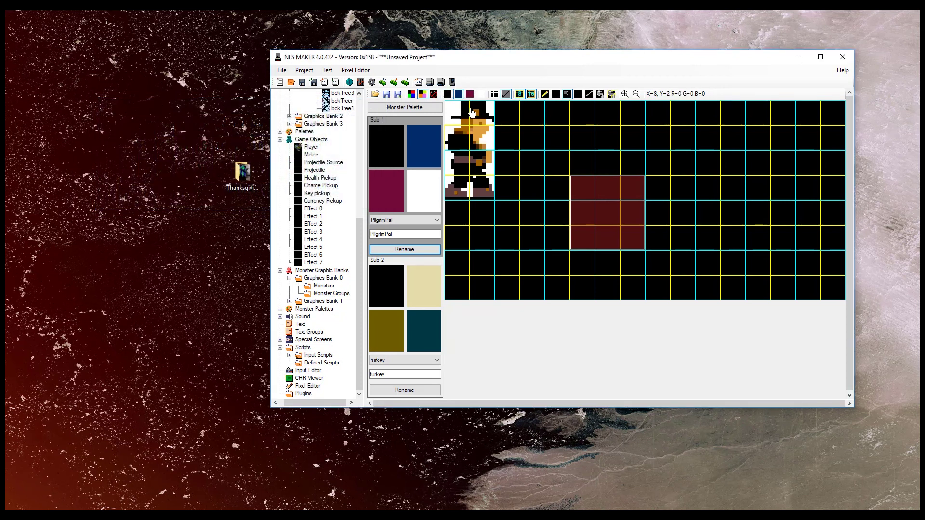
{"action": "left_click", "coordinate": [600, 94]}
{"action": "left_click", "coordinate": [453, 117]}
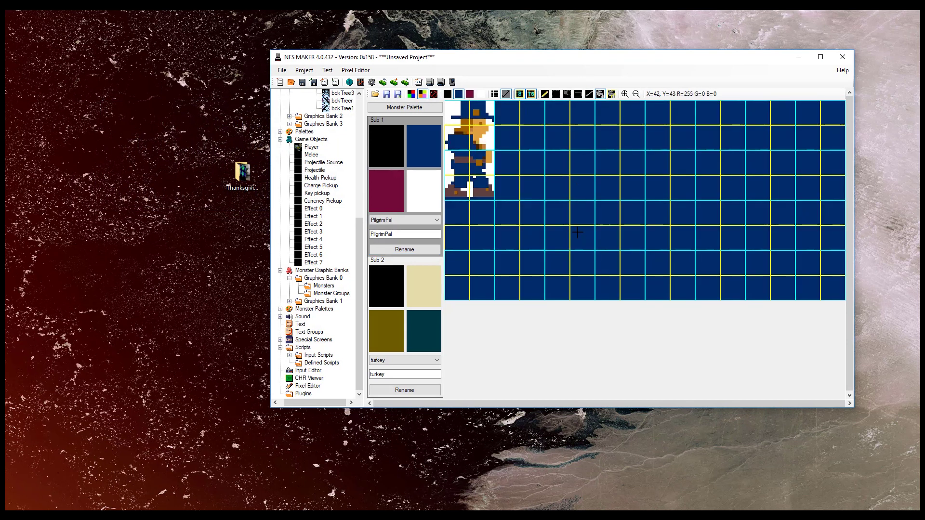
Set PilgrimPal's remaining colours to brown 18 and light peach, and fill the pilgrim's hair, belt and shoes brown and his skin peach
{"action": "left_click", "coordinate": [391, 198]}
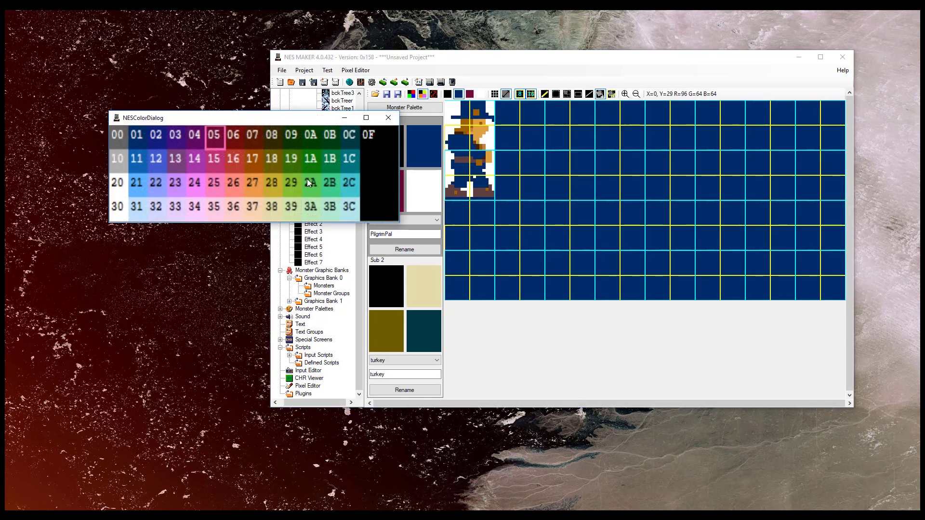
{"action": "left_click", "coordinate": [272, 160]}
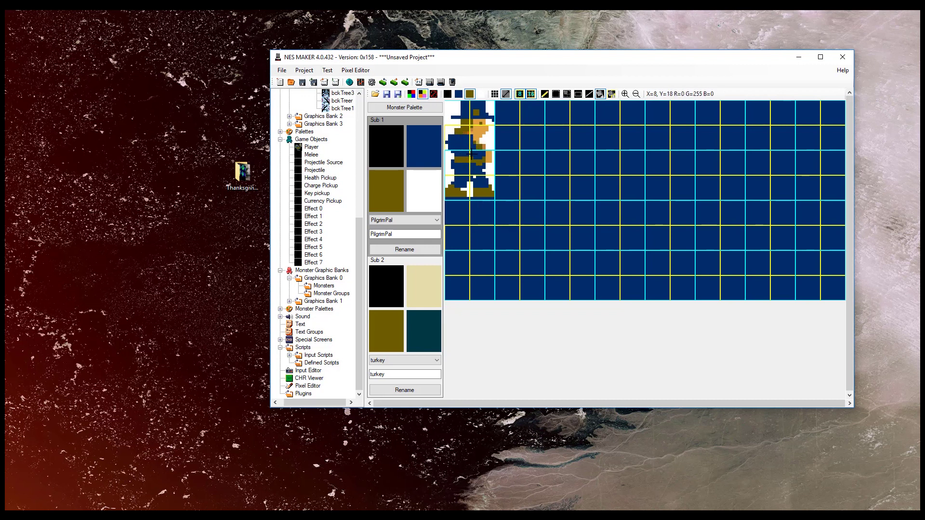
{"action": "left_click", "coordinate": [424, 191]}
{"action": "left_click", "coordinate": [245, 219]}
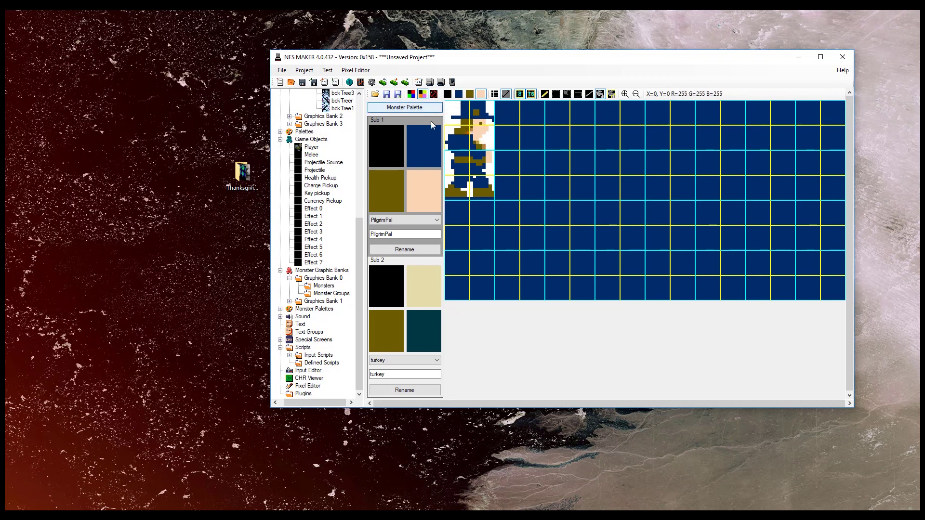
Fill the white background around the pilgrim with the palette's black
{"action": "left_click", "coordinate": [361, 153]}
{"action": "left_click", "coordinate": [394, 149]}
{"action": "left_click", "coordinate": [449, 110]}
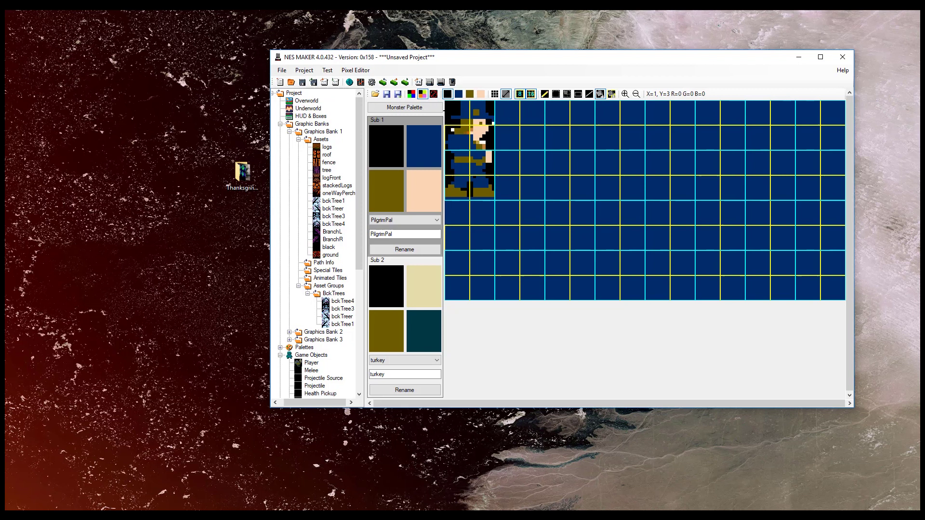
Isolate the pixels outside the palette, recolour the stray ones with palette colours, and check the pilgrim with palette translation off and on
{"action": "left_click", "coordinate": [434, 95]}
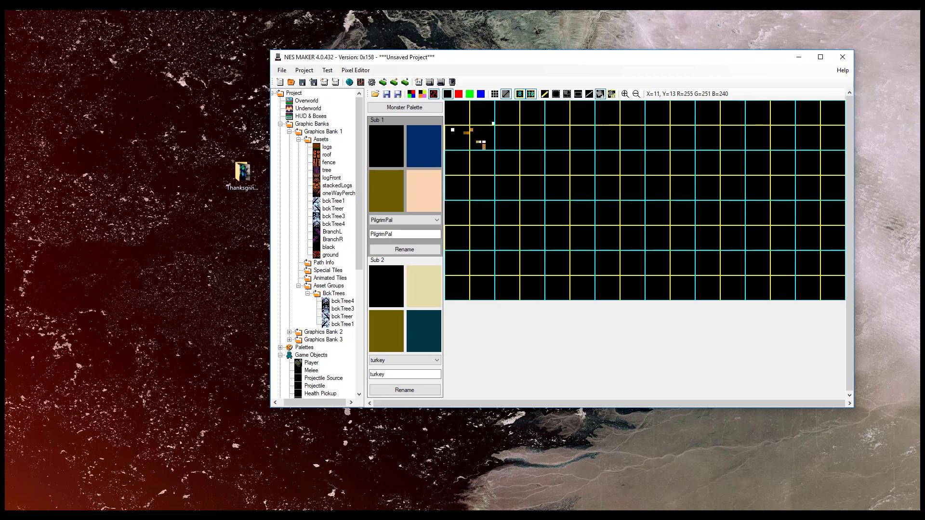
{"action": "left_click", "coordinate": [481, 143]}
{"action": "left_click", "coordinate": [392, 183]}
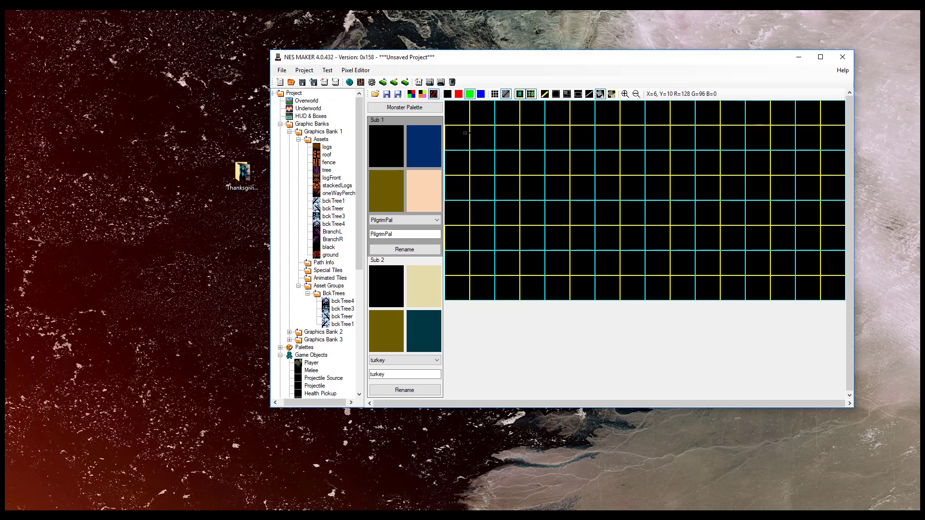
{"action": "left_click", "coordinate": [422, 93]}
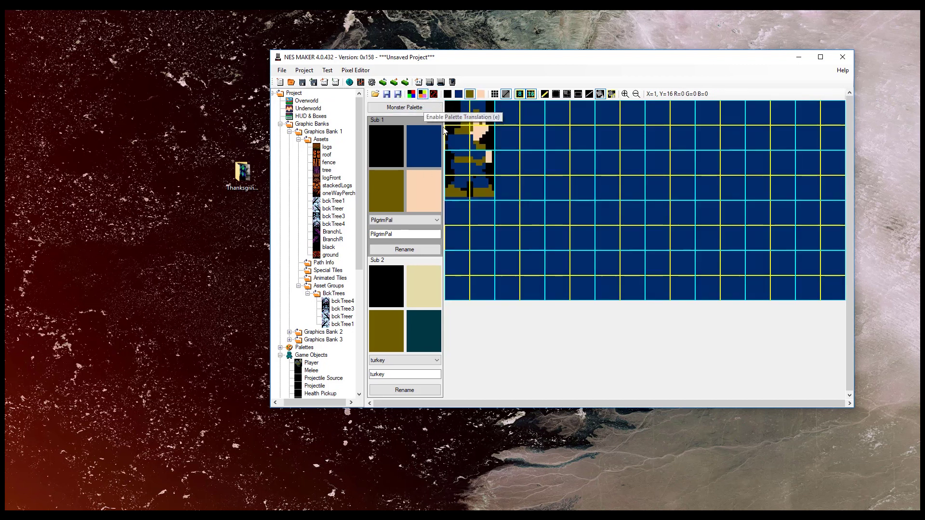
{"action": "left_click", "coordinate": [422, 94]}
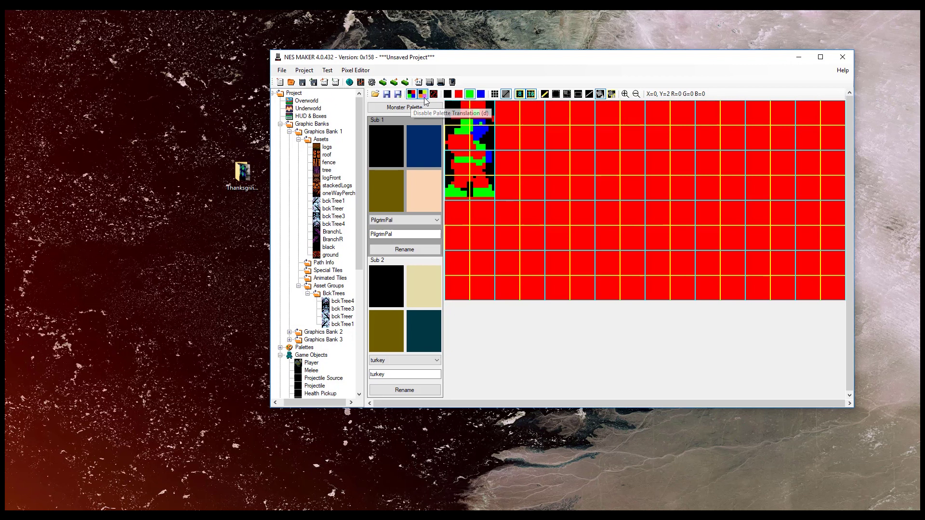
{"action": "left_click", "coordinate": [423, 95]}
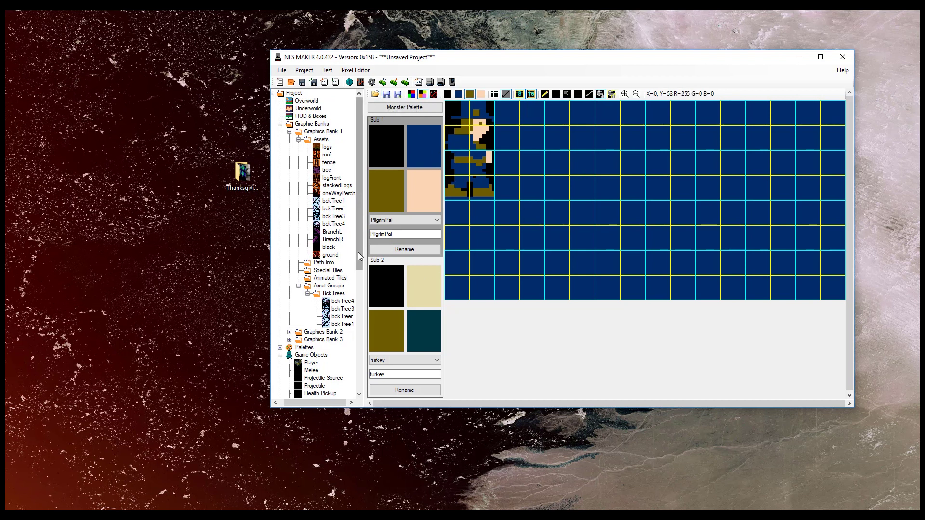
Open the Monsters editor of monster Graphics Bank 0 and assign the PilgrimPal palette to Sub 1
{"action": "left_click_drag", "start_coordinate": [357, 252], "coordinate": [358, 340]}
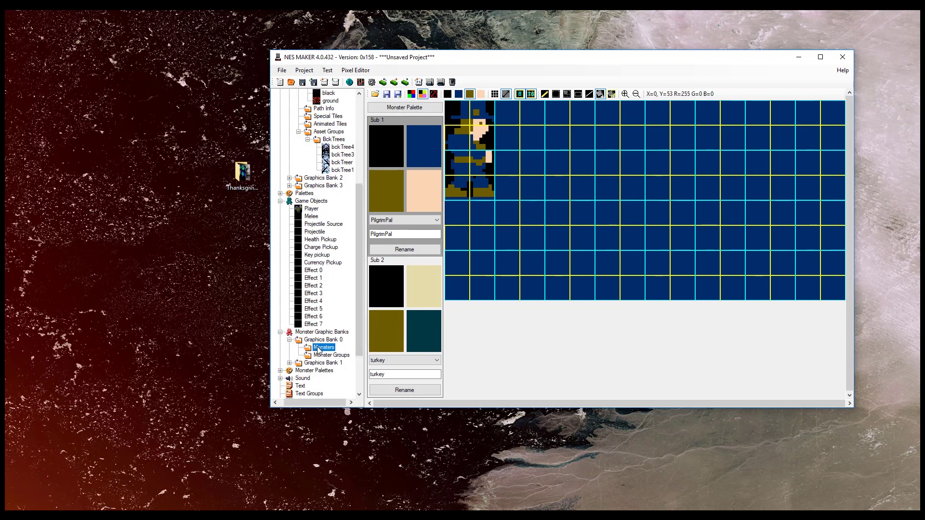
{"action": "left_click", "coordinate": [322, 347]}
{"action": "left_click", "coordinate": [409, 239]}
{"action": "left_click", "coordinate": [395, 250]}
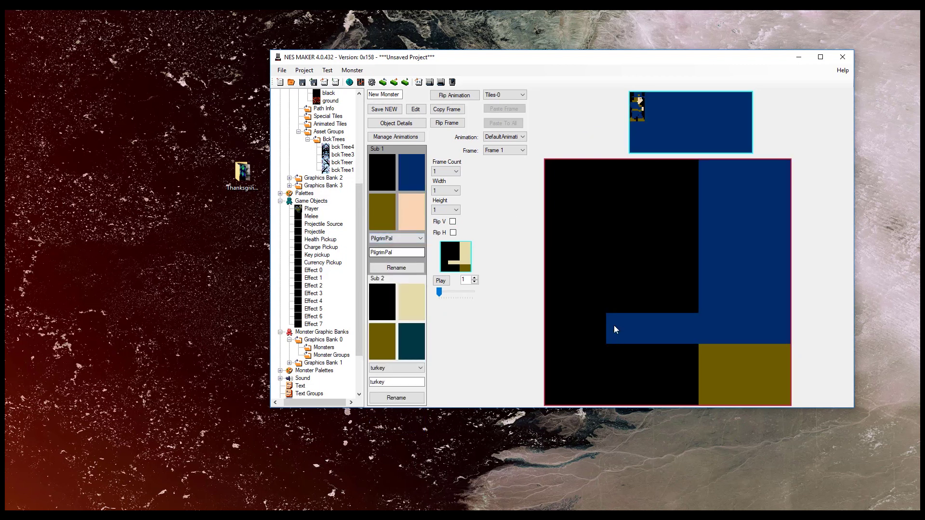
Set the new monster's size to width 2 and height 4, and place the pilgrim's tiles in Frame 1
{"action": "left_click", "coordinate": [445, 190]}
{"action": "left_click", "coordinate": [440, 206]}
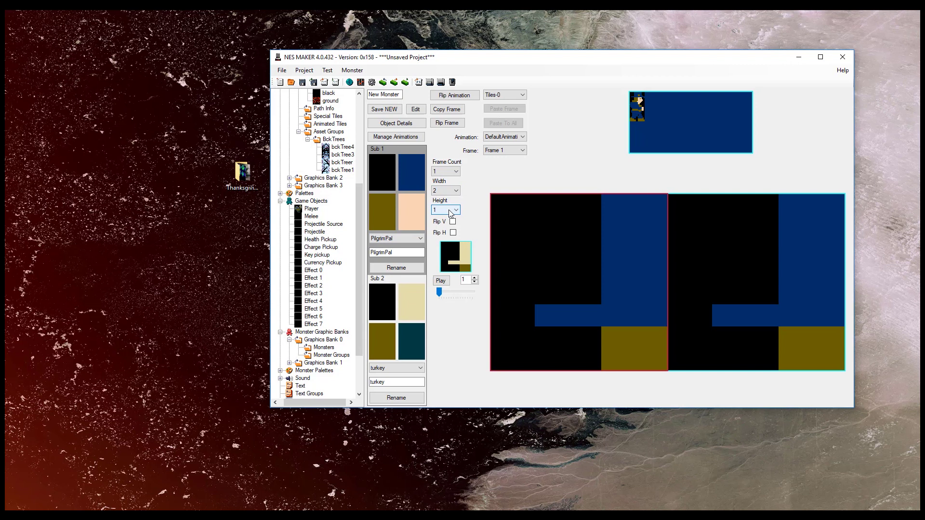
{"action": "left_click", "coordinate": [446, 210]}
{"action": "left_click", "coordinate": [439, 237]}
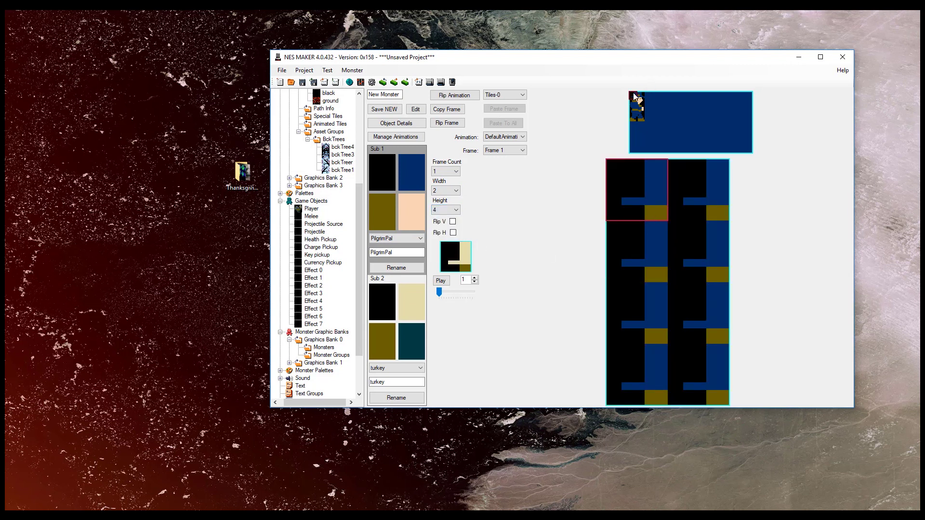
{"action": "left_click_drag", "start_coordinate": [635, 100], "coordinate": [640, 129]}
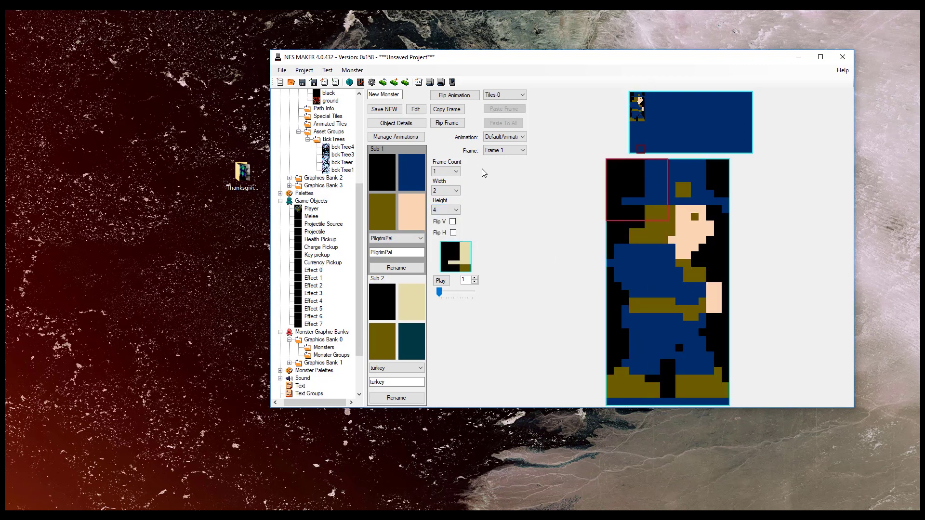
Flip Frame 1 of the new monster horizontally and open its tiles in an enlarged quick edit window
{"action": "left_click", "coordinate": [447, 123]}
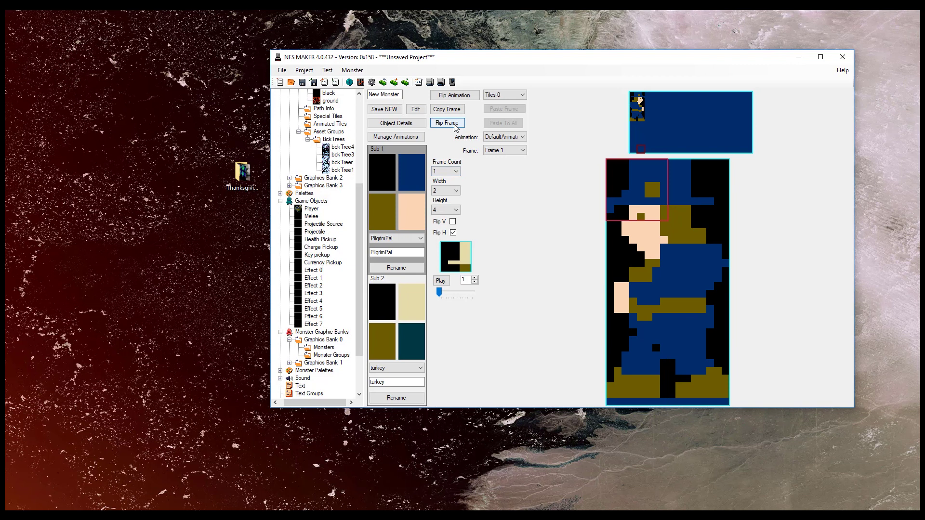
{"action": "left_click", "coordinate": [415, 109]}
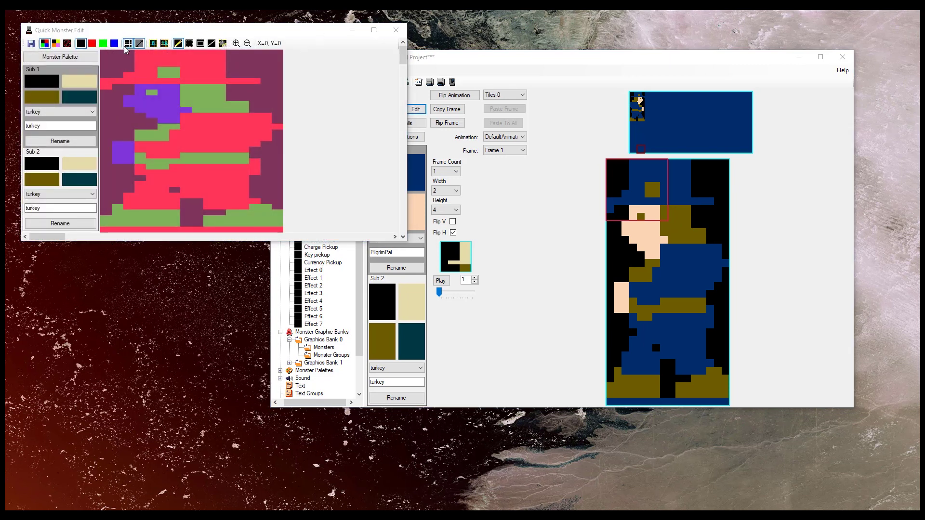
{"action": "left_click", "coordinate": [140, 43]}
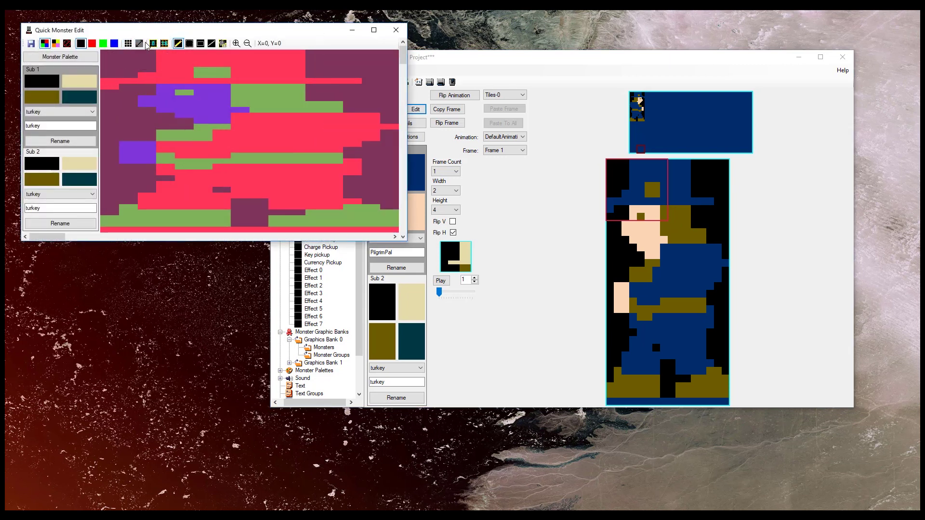
{"action": "left_click", "coordinate": [139, 43]}
{"action": "left_click_drag", "start_coordinate": [195, 29], "coordinate": [278, 32]}
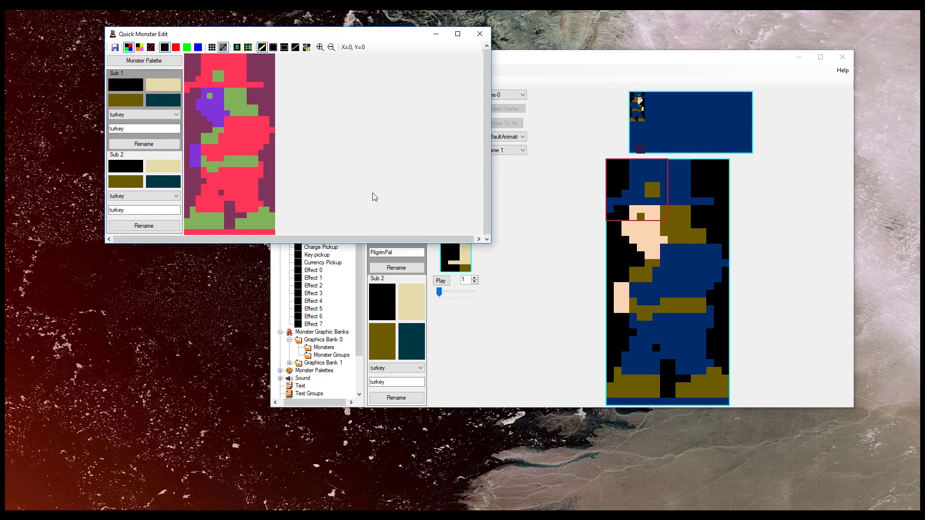
{"action": "left_click_drag", "start_coordinate": [636, 379], "coordinate": [636, 379]}
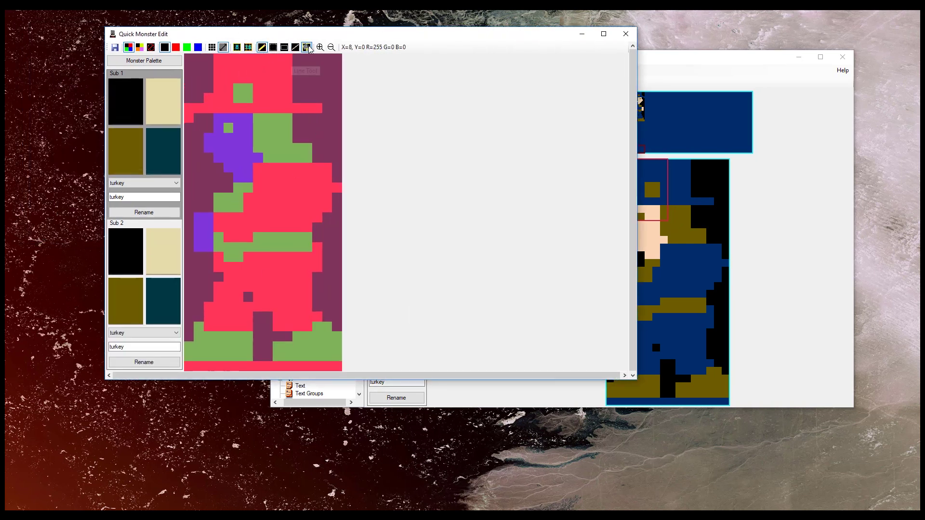
Try the line and box drawing tools on the pilgrim's tiles, filling the top-left head tile with black
{"action": "left_click", "coordinate": [295, 48]}
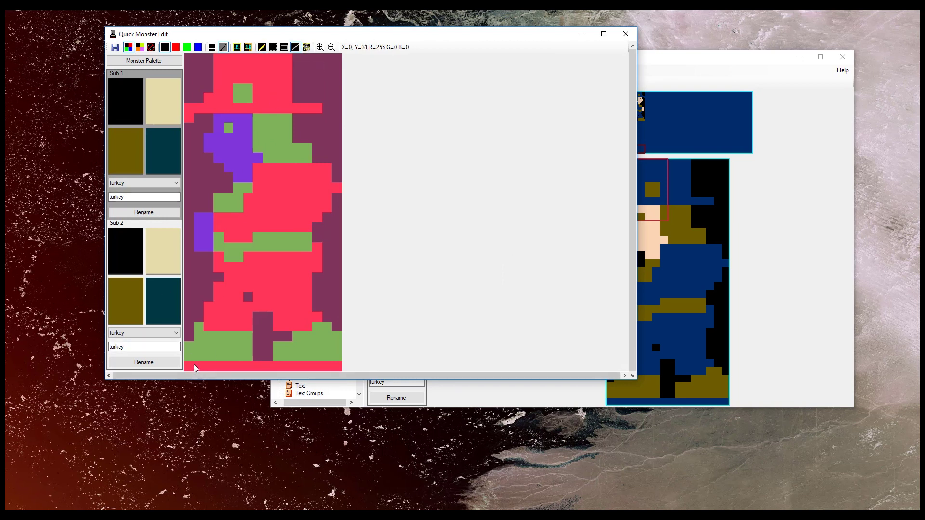
{"action": "left_click_drag", "start_coordinate": [233, 99], "coordinate": [267, 201]}
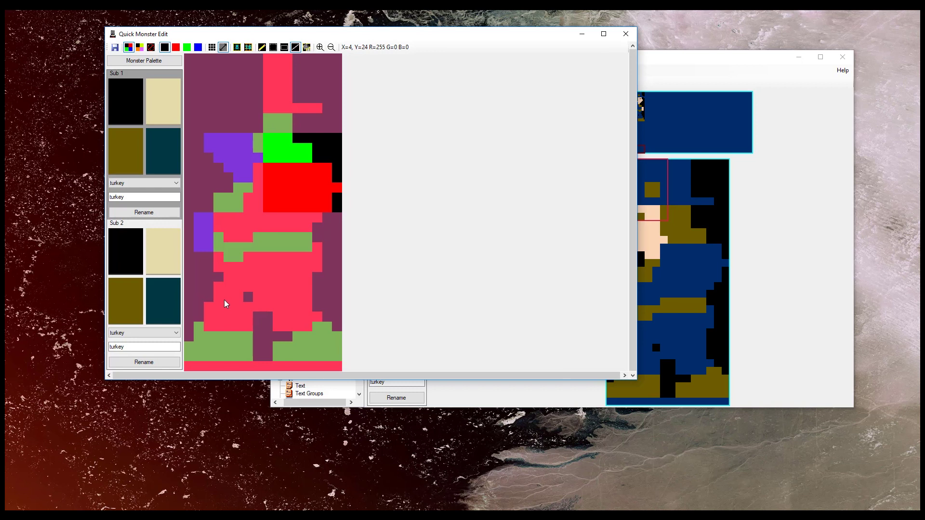
{"action": "left_click", "coordinate": [273, 47]}
{"action": "left_click", "coordinate": [241, 117]}
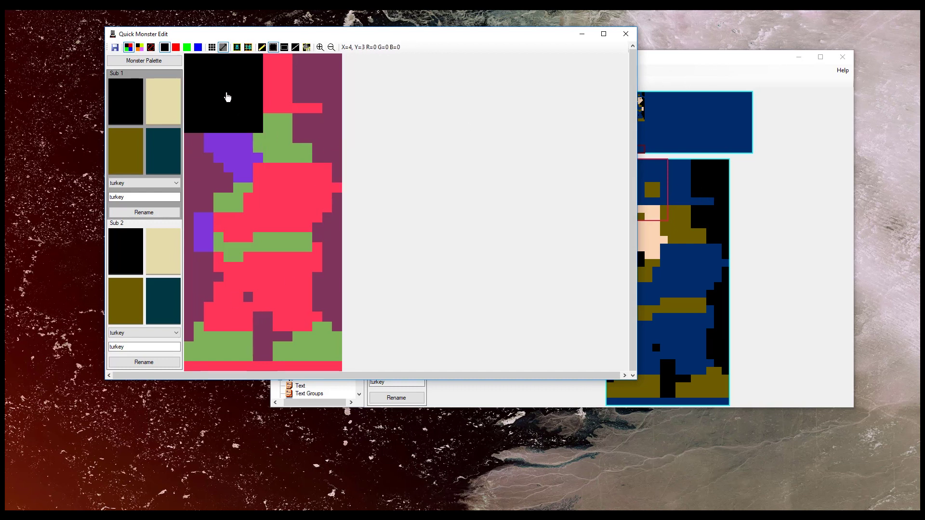
Recolour the row of pixels beneath the pilgrim's feet black, close the quick editor and refresh the frame
{"action": "left_click", "coordinate": [295, 47]}
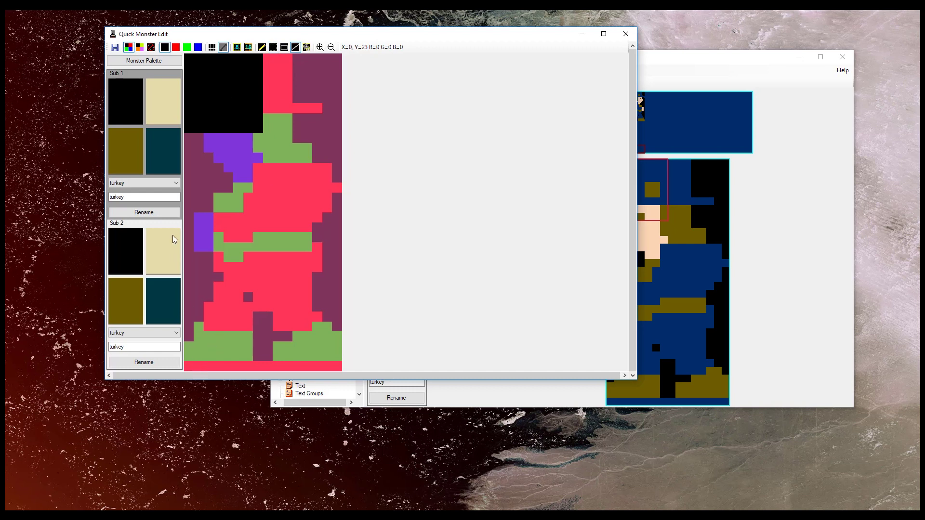
{"action": "left_click", "coordinate": [239, 370]}
{"action": "left_click_drag", "start_coordinate": [193, 366], "coordinate": [256, 365]}
{"action": "left_click", "coordinate": [283, 366]}
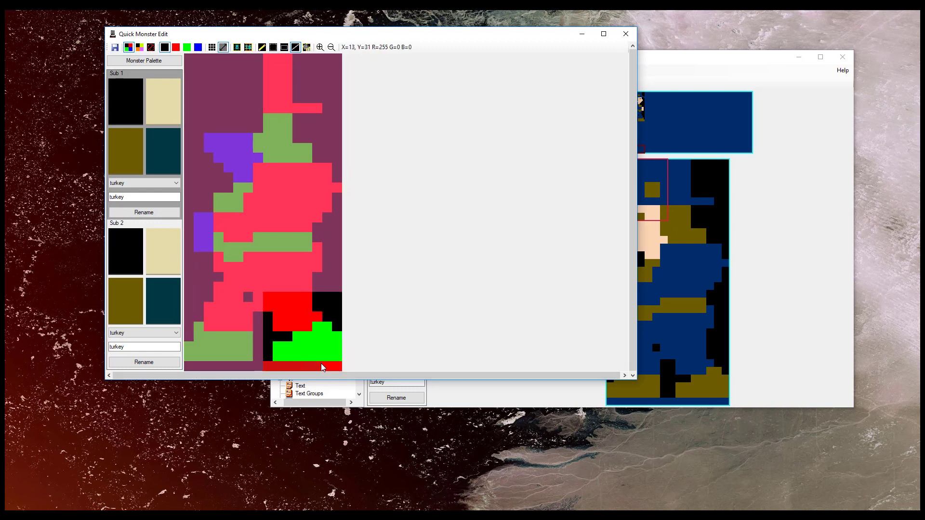
{"action": "left_click_drag", "start_coordinate": [336, 370], "coordinate": [337, 370]}
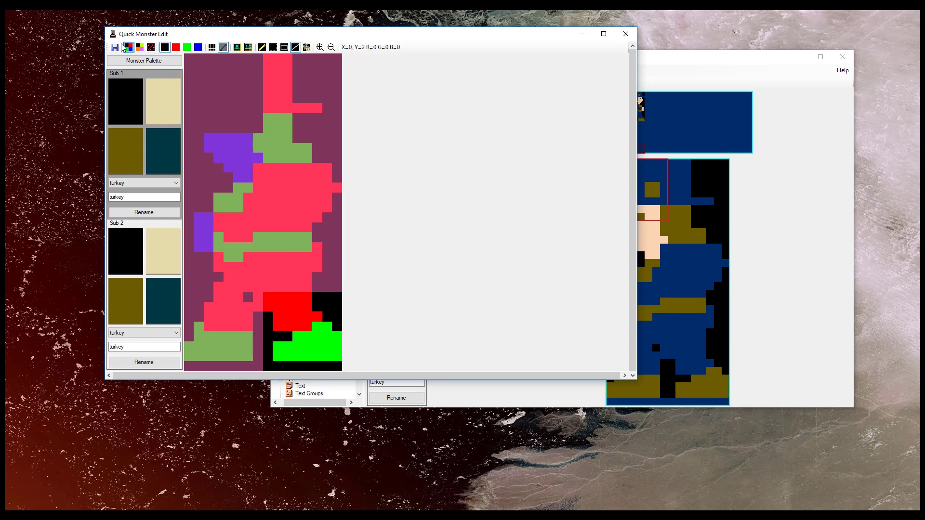
{"action": "left_click", "coordinate": [625, 35]}
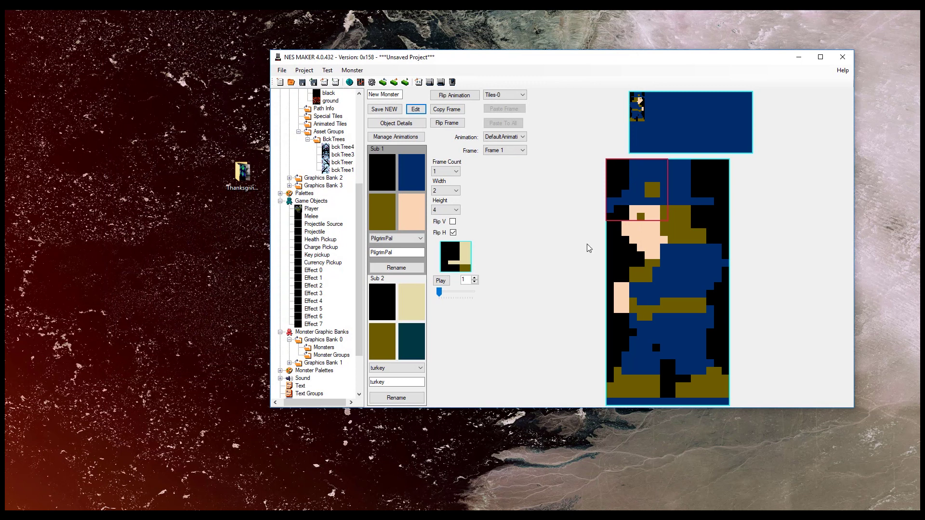
{"action": "left_click", "coordinate": [607, 179]}
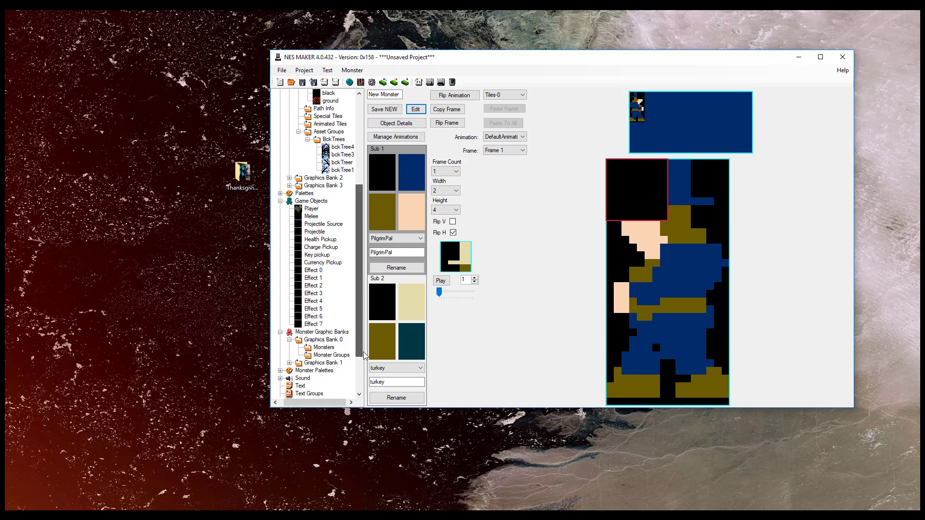
Copy the intact top-right head tile in the Pixel Editor and load the monster tileset bitmap to restore the pilgrim's head
{"action": "scroll", "coordinate": [337, 366], "scroll_direction": "down", "scroll_amount": 3}
{"action": "left_click", "coordinate": [308, 387]}
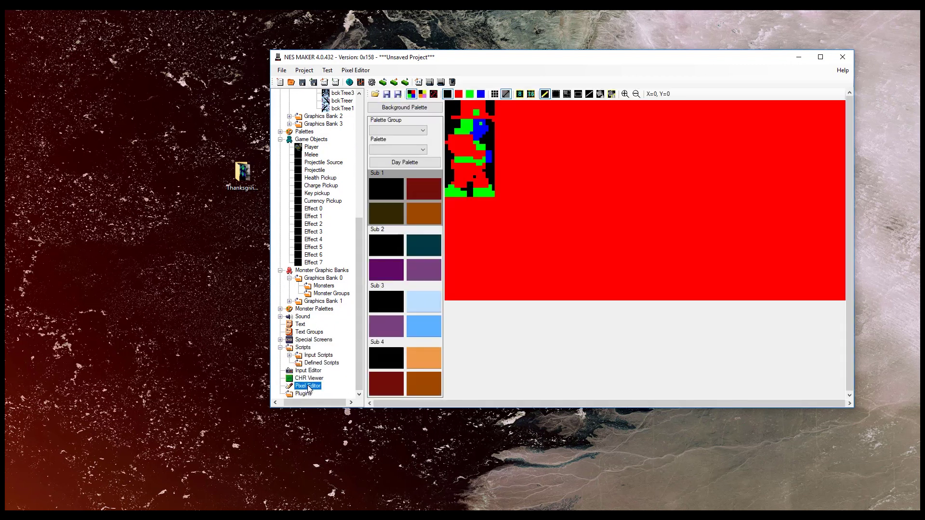
{"action": "left_click", "coordinate": [568, 94]}
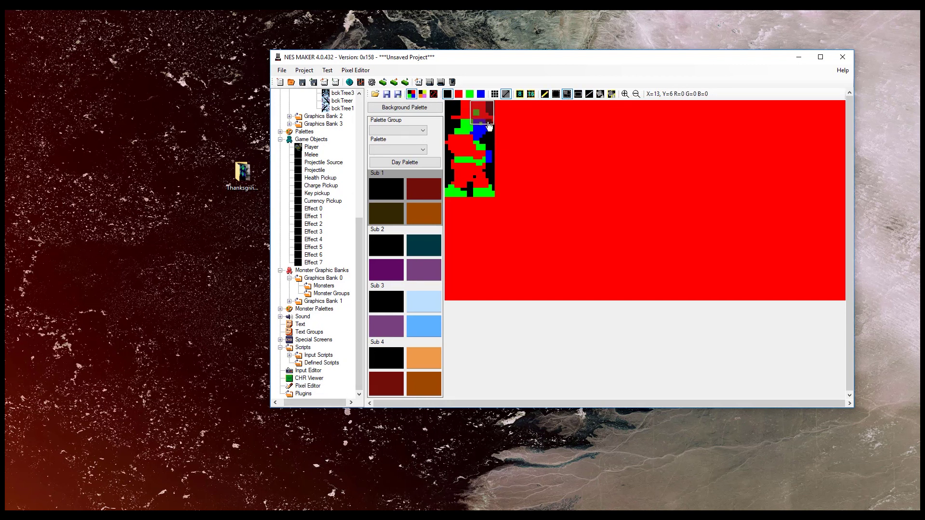
{"action": "left_click", "coordinate": [487, 124]}
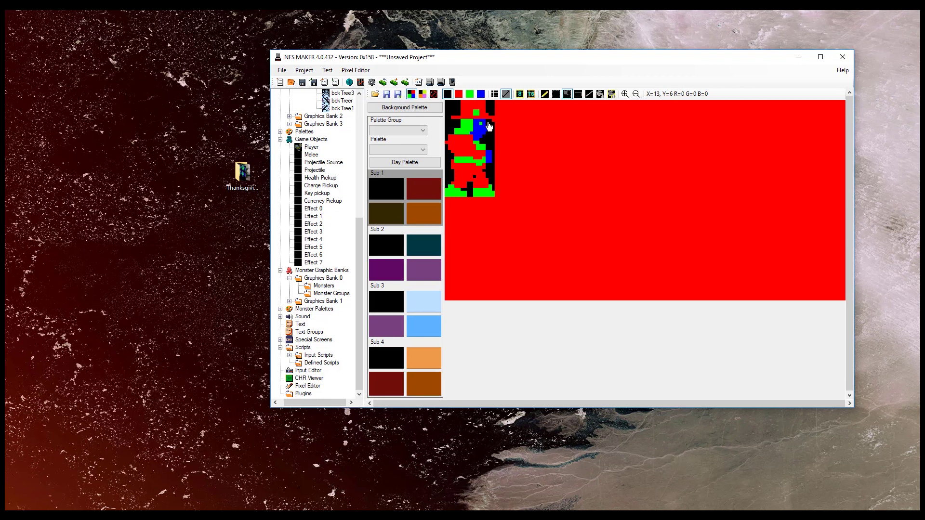
{"action": "left_click", "coordinate": [375, 94]}
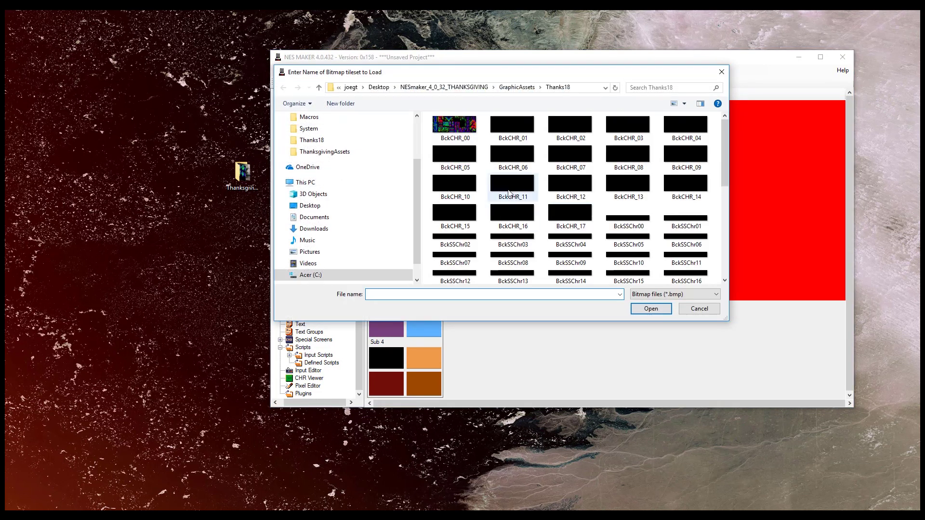
{"action": "scroll", "coordinate": [508, 192], "scroll_direction": "down", "scroll_amount": 5}
{"action": "double_click", "coordinate": [628, 188]}
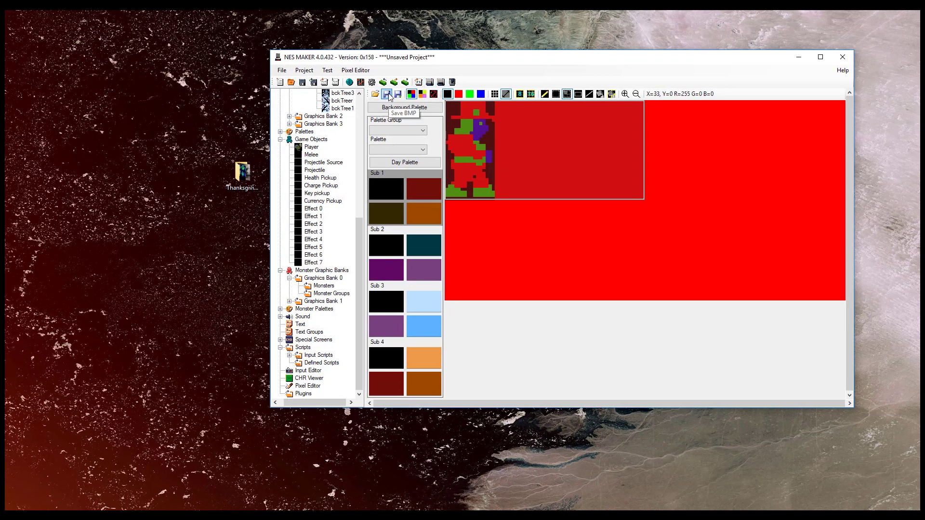
Reopen the Monsters editor of monster Graphics Bank 0 and assign the PilgrimPal palette to Sub 1
{"action": "left_click", "coordinate": [324, 286]}
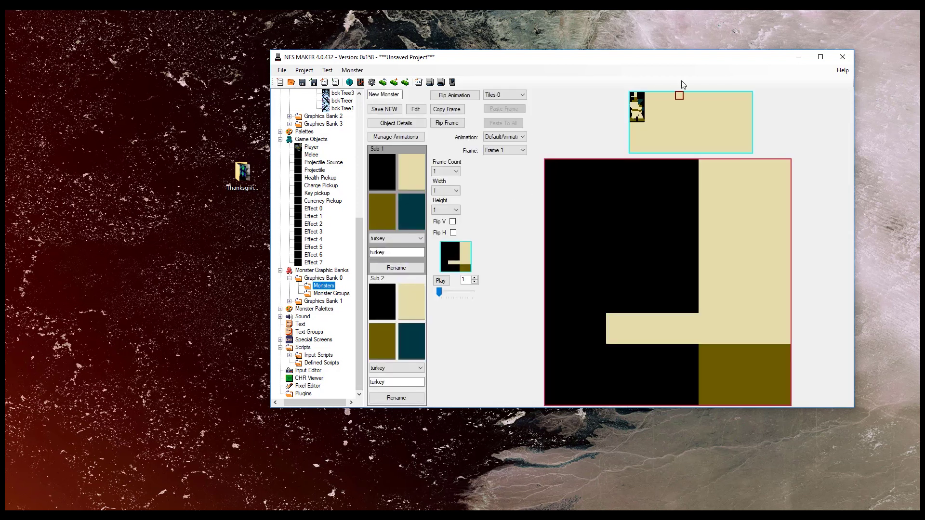
{"action": "left_click", "coordinate": [396, 238]}
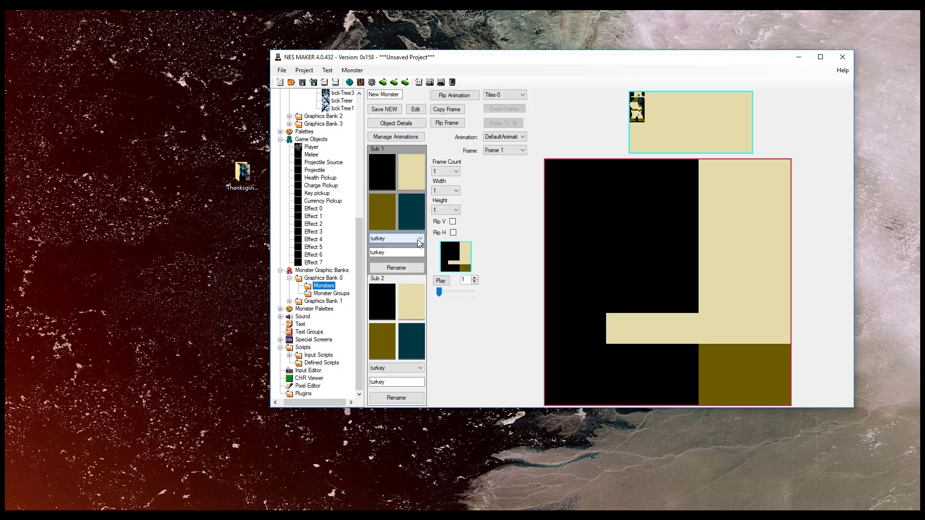
{"action": "left_click", "coordinate": [409, 256]}
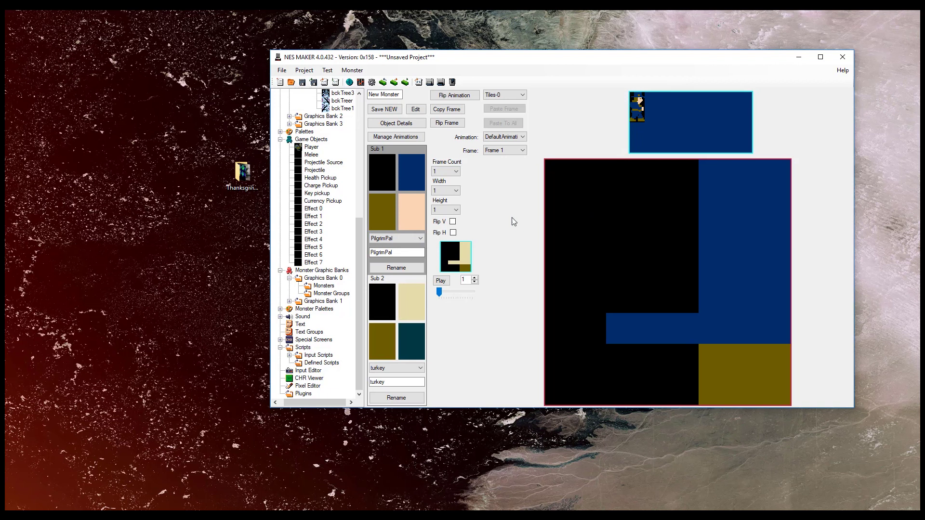
Set the monster's size to width 2 and height 4, place the pilgrim's tiles in Frame 1 and flip the frame
{"action": "left_click", "coordinate": [446, 191]}
{"action": "left_click", "coordinate": [443, 206]}
{"action": "left_click", "coordinate": [446, 210]}
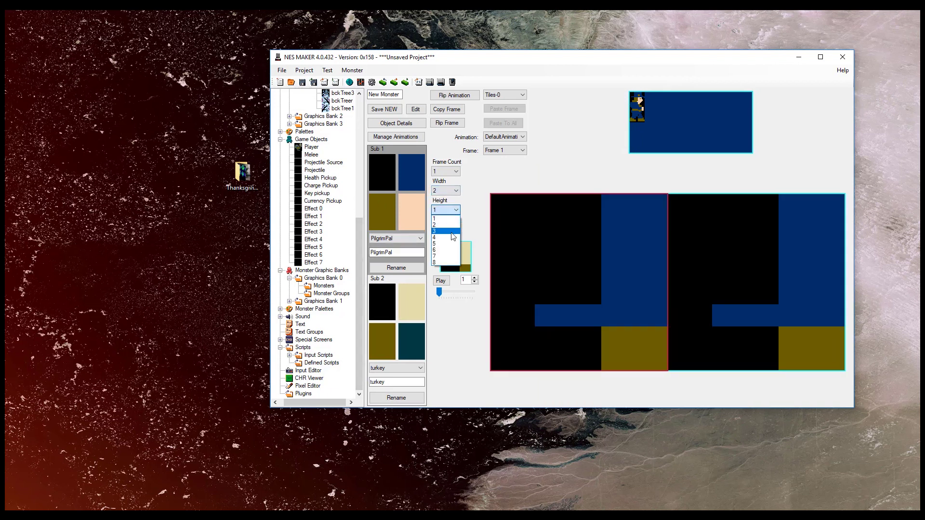
{"action": "left_click", "coordinate": [451, 237]}
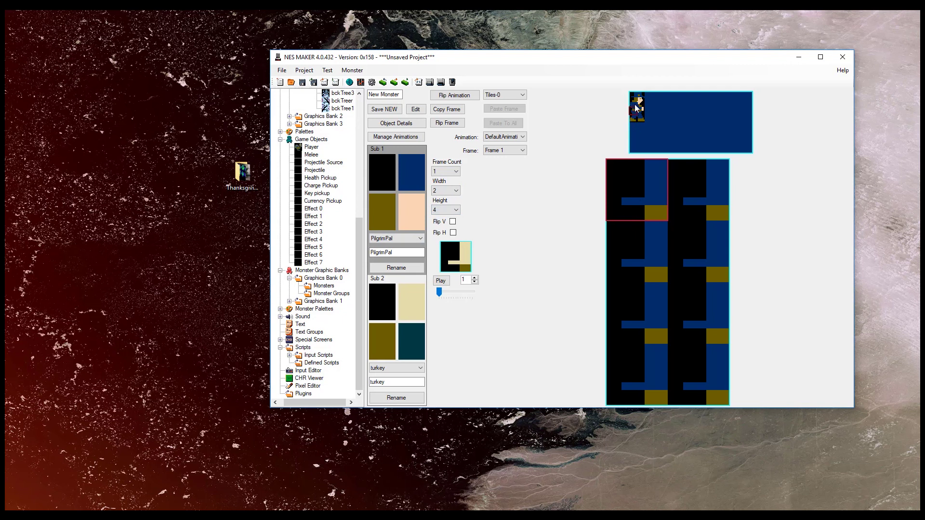
{"action": "left_click_drag", "start_coordinate": [630, 92], "coordinate": [645, 125]}
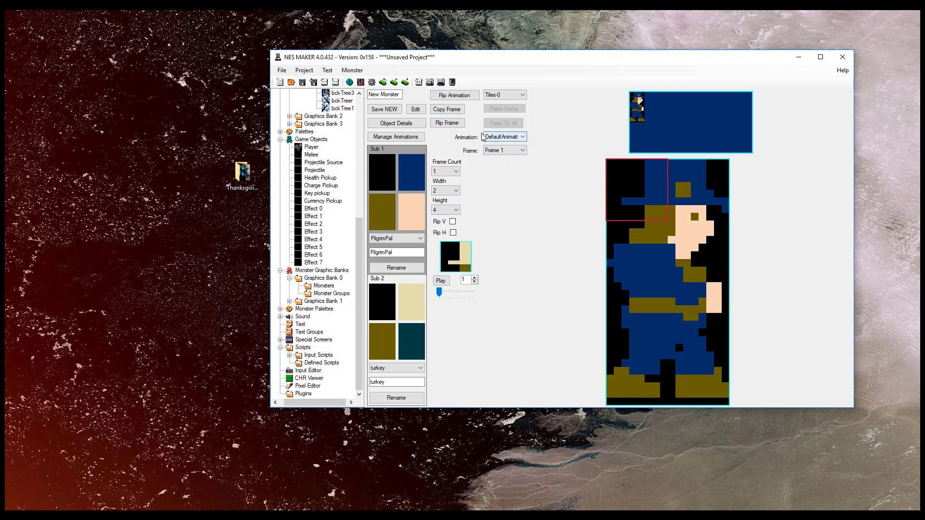
{"action": "left_click", "coordinate": [446, 123]}
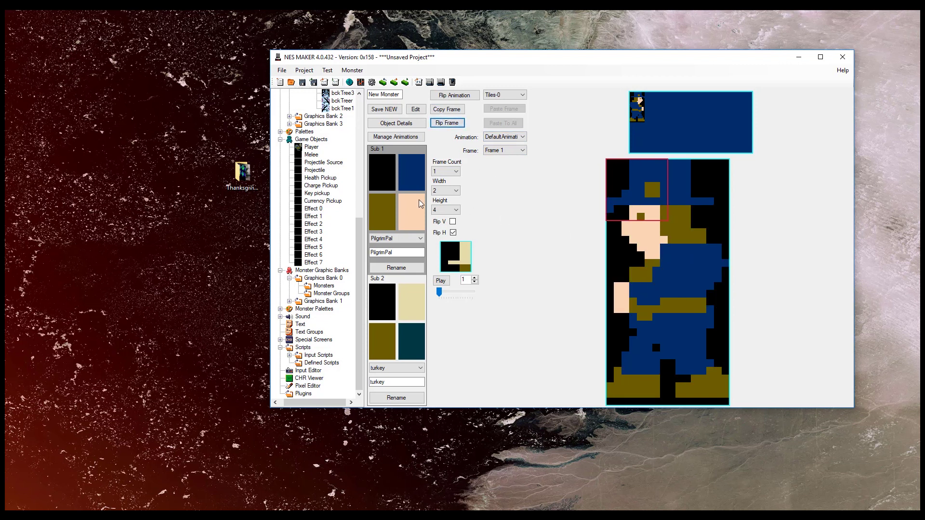
Review the monster's details and actions, and draw a bounding box around nearly the whole pilgrim
{"action": "left_click", "coordinate": [396, 126]}
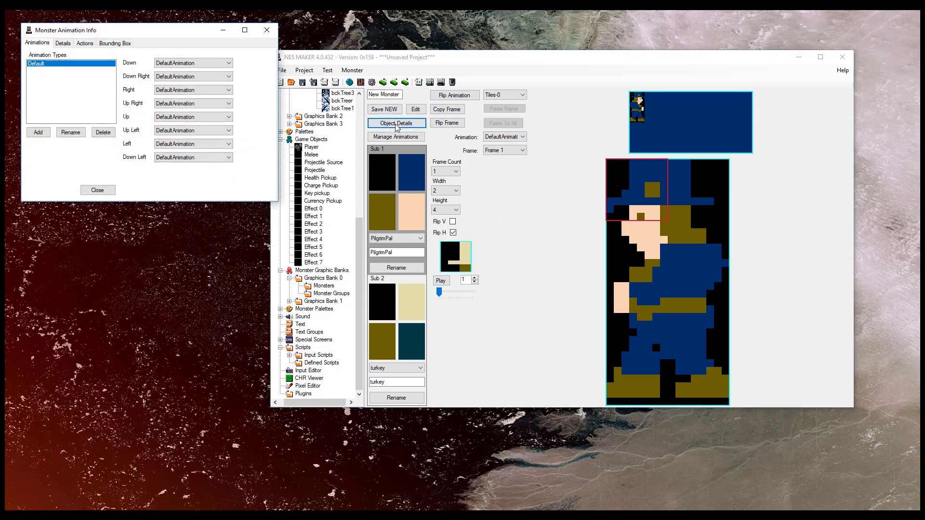
{"action": "left_click", "coordinate": [63, 43]}
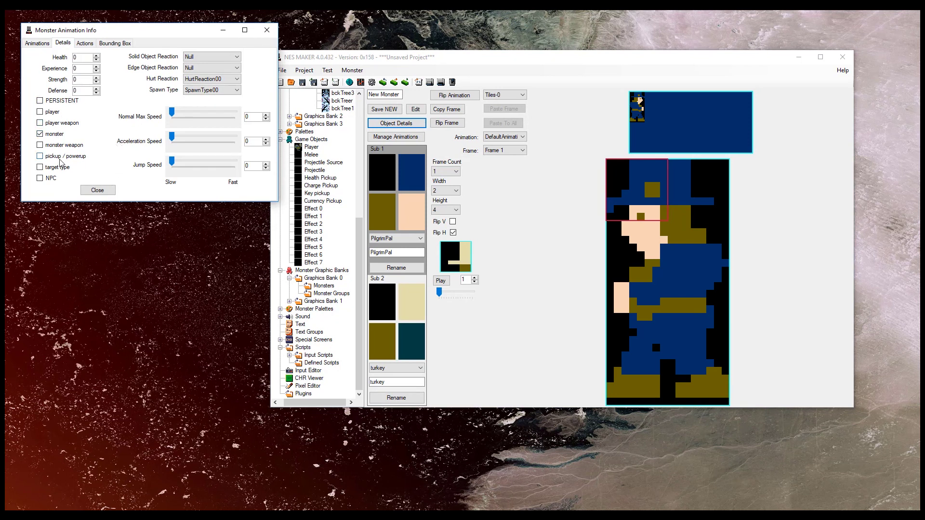
{"action": "left_click", "coordinate": [83, 45]}
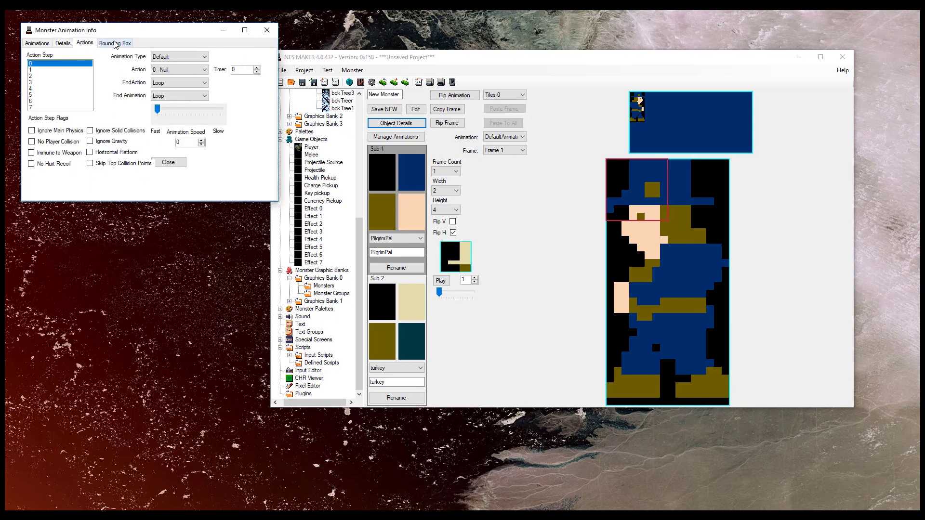
{"action": "left_click", "coordinate": [116, 44]}
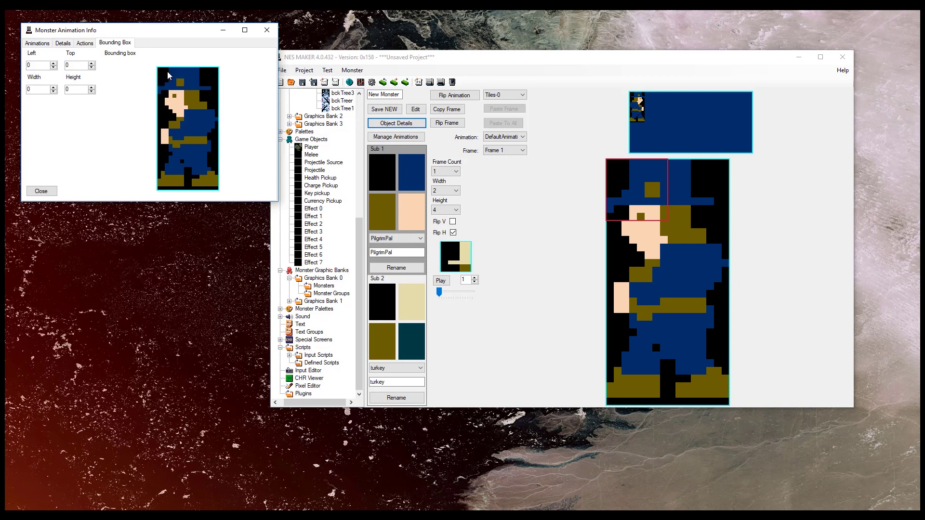
{"action": "left_click_drag", "start_coordinate": [166, 77], "coordinate": [211, 188]}
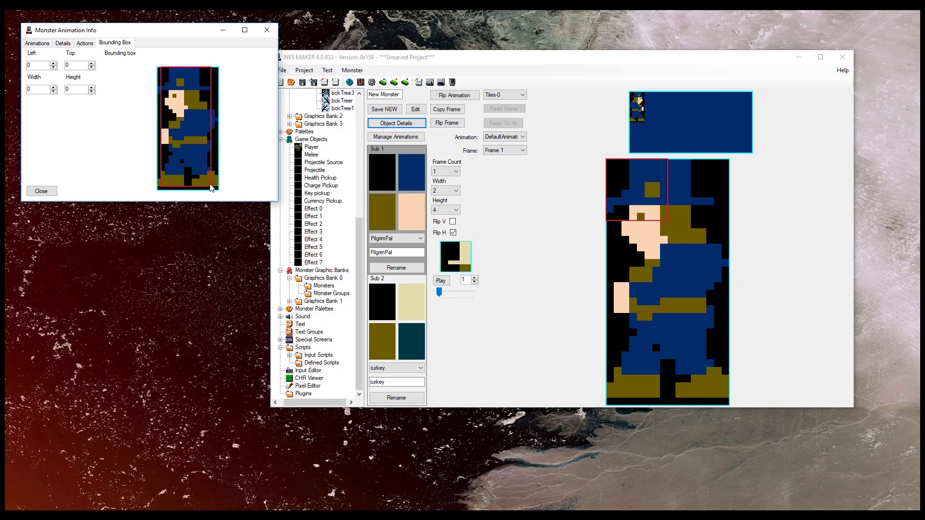
{"action": "left_click", "coordinate": [41, 191]}
Name the monster pilgrim and save it as a new monster
{"action": "left_click_drag", "start_coordinate": [400, 95], "coordinate": [288, 86]}
{"action": "type", "text": "pilgrim"}
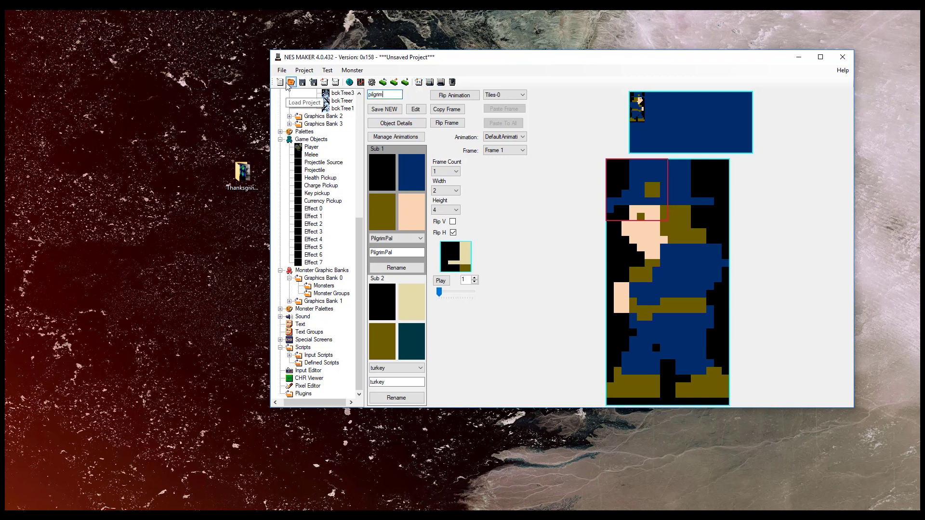
{"action": "left_click", "coordinate": [386, 109]}
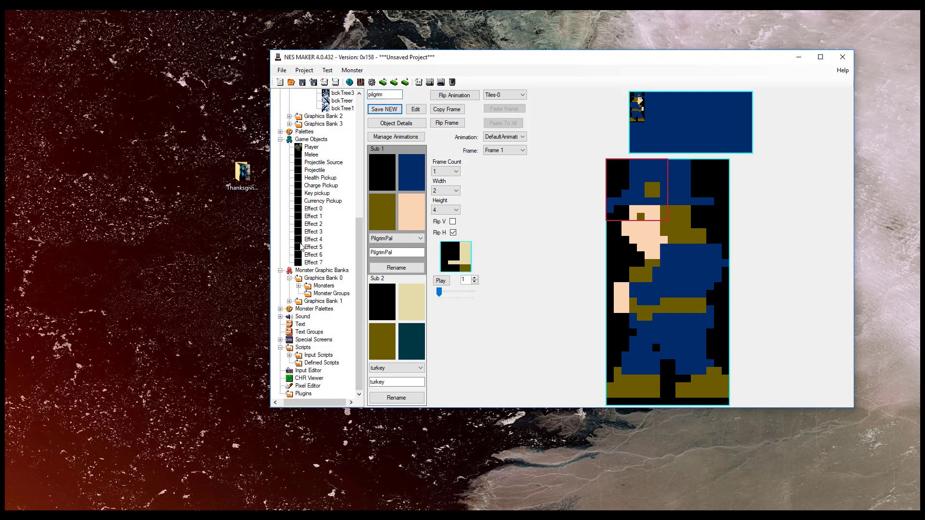
Create a monster group in monster Graphics Bank 0 with pilgrim in all four slots and save it as pilgrims
{"action": "left_click", "coordinate": [321, 294]}
{"action": "left_click", "coordinate": [483, 253]}
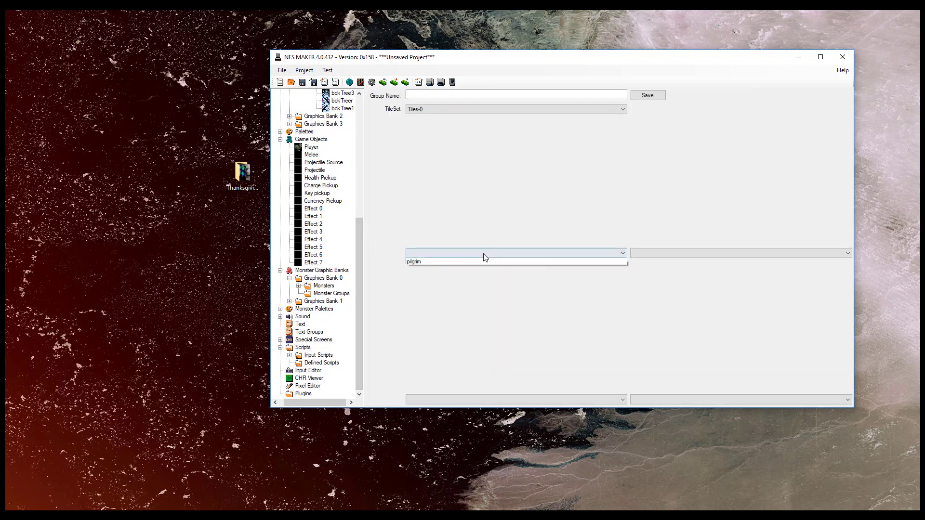
{"action": "left_click", "coordinate": [530, 263]}
{"action": "left_click", "coordinate": [645, 254]}
{"action": "left_click", "coordinate": [646, 263]}
{"action": "left_click", "coordinate": [569, 401]}
{"action": "left_click", "coordinate": [570, 408]}
{"action": "left_click", "coordinate": [638, 399]}
{"action": "left_click", "coordinate": [640, 409]}
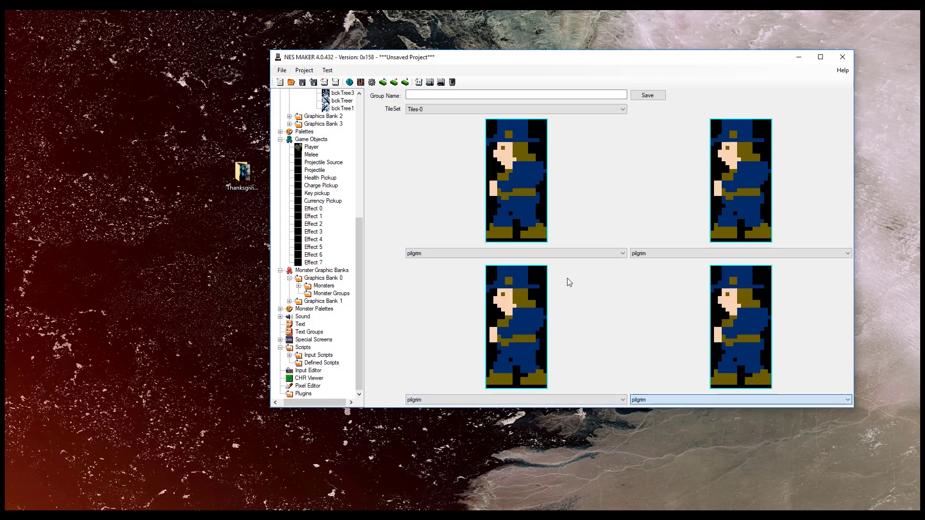
{"action": "left_click", "coordinate": [469, 94]}
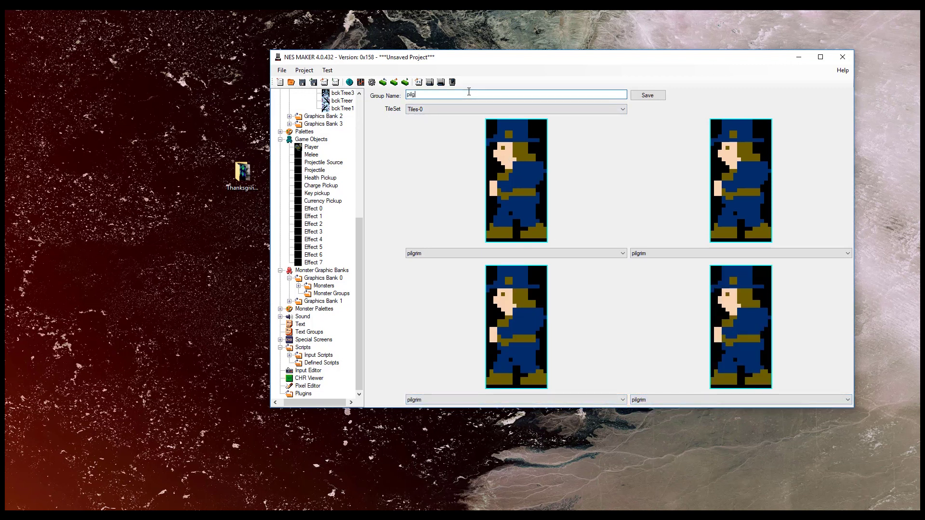
{"action": "left_click", "coordinate": [662, 97]}
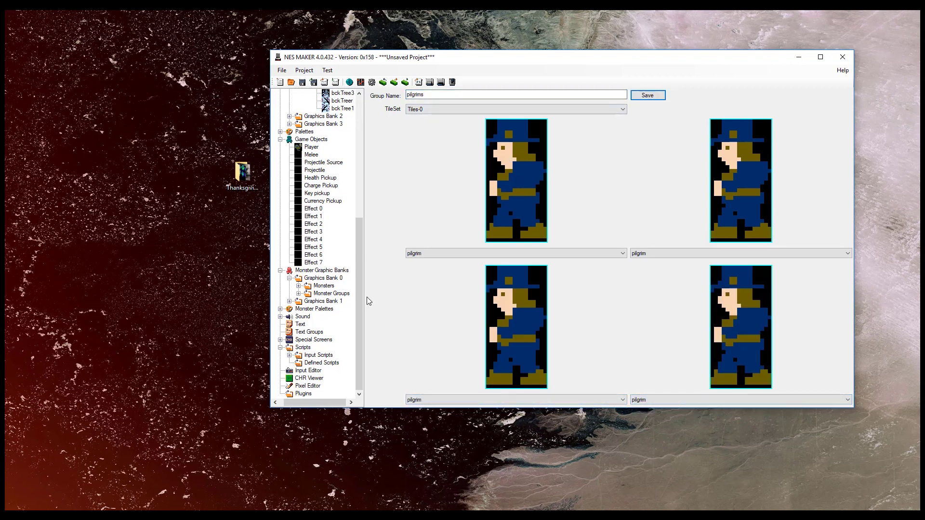
Open the first Overworld screen, assign it the pilgrims day monster group and choose a monster palette for Sub 1
{"action": "left_click_drag", "start_coordinate": [359, 303], "coordinate": [360, 182]}
{"action": "left_click", "coordinate": [308, 103]}
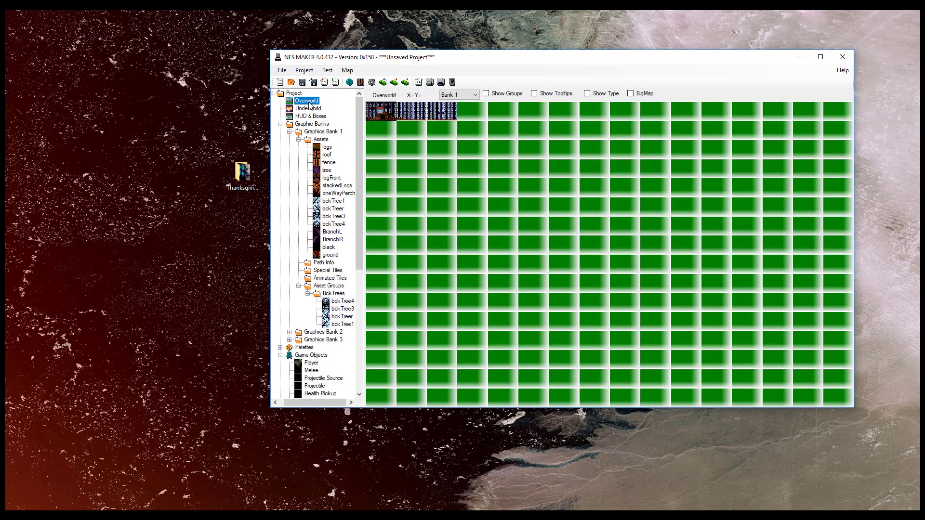
{"action": "double_click", "coordinate": [373, 108]}
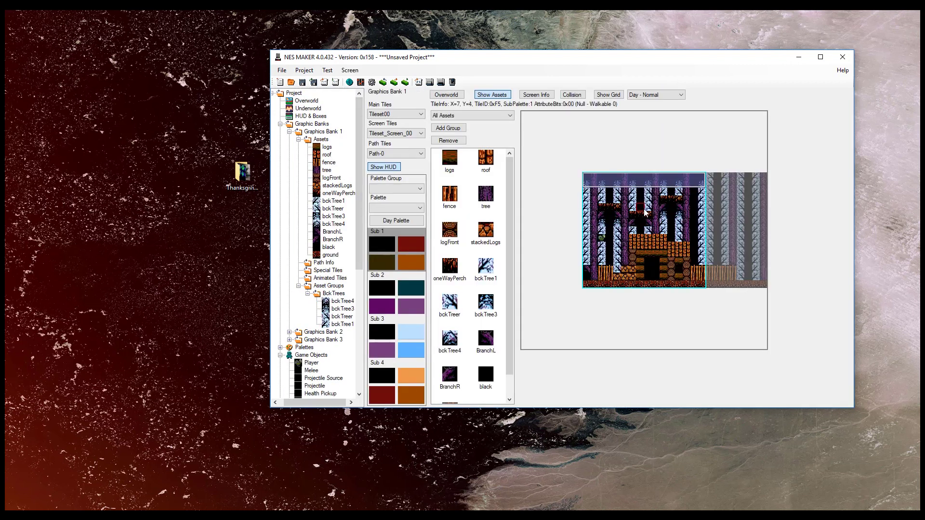
{"action": "left_click", "coordinate": [548, 96]}
{"action": "left_click", "coordinate": [85, 56]}
{"action": "left_click", "coordinate": [87, 104]}
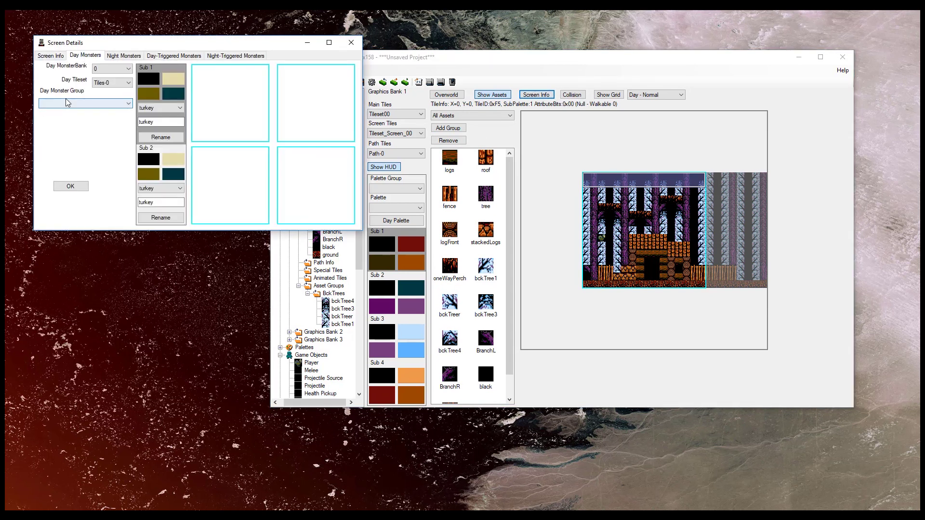
{"action": "left_click", "coordinate": [72, 110]}
{"action": "left_click", "coordinate": [154, 107]}
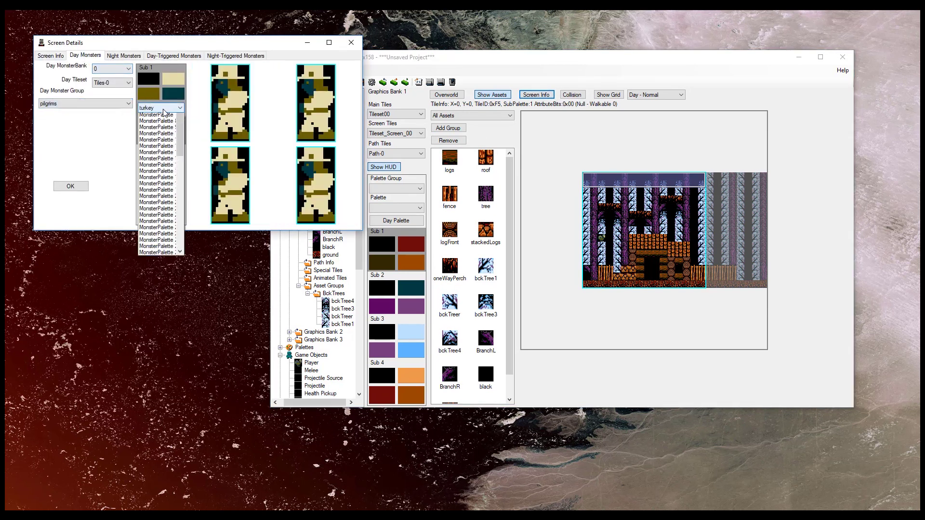
{"action": "left_click", "coordinate": [155, 117]}
{"action": "left_click", "coordinate": [71, 186]}
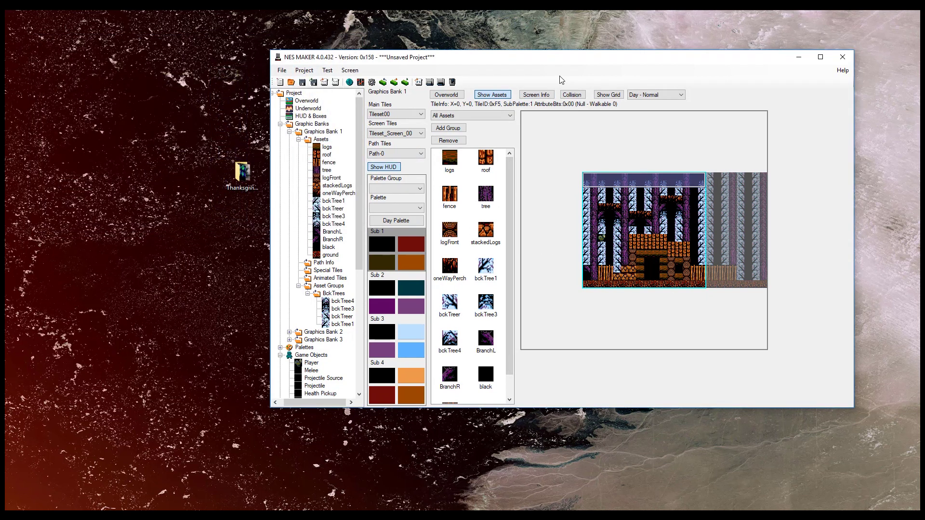
Go to the third forest screen and set its day monster group to pilgrims with PilgrimPal as the Sub 1 palette
{"action": "key", "text": "ctrl+Right"}
{"action": "key", "text": "ctrl+Right"}
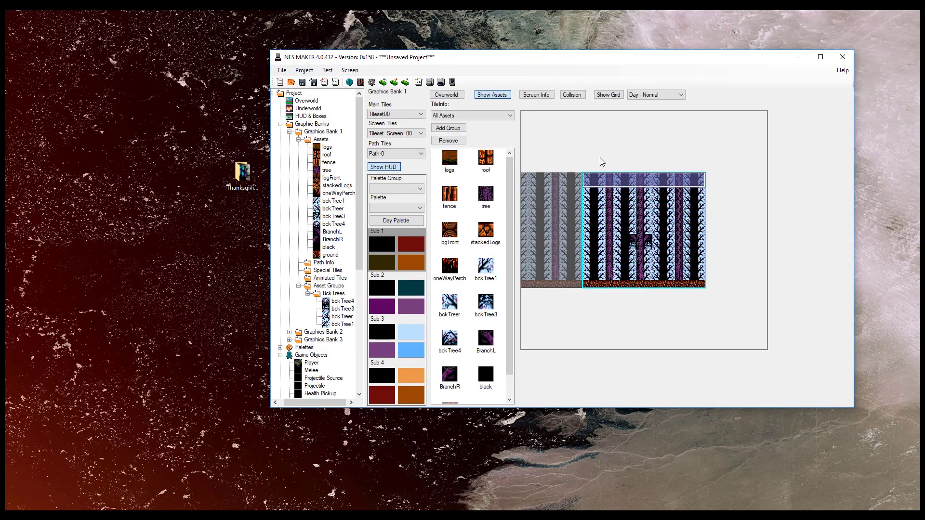
{"action": "left_click", "coordinate": [540, 95]}
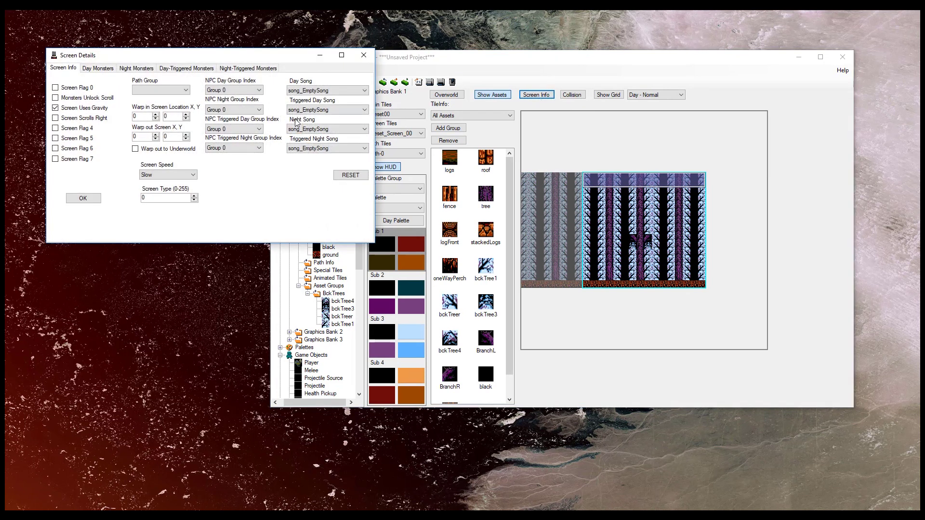
{"action": "left_click", "coordinate": [113, 70]}
{"action": "left_click", "coordinate": [116, 116]}
{"action": "left_click", "coordinate": [120, 127]}
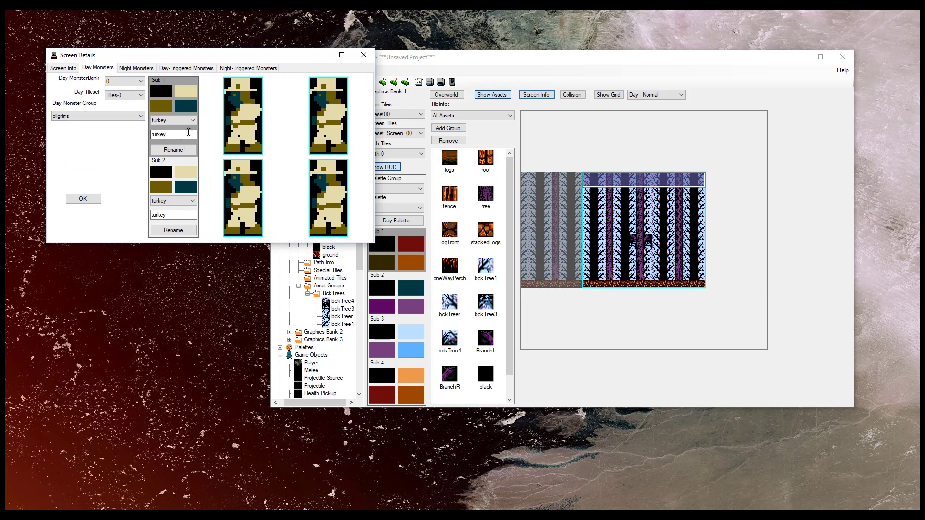
{"action": "left_click", "coordinate": [173, 120]}
{"action": "left_click", "coordinate": [183, 135]}
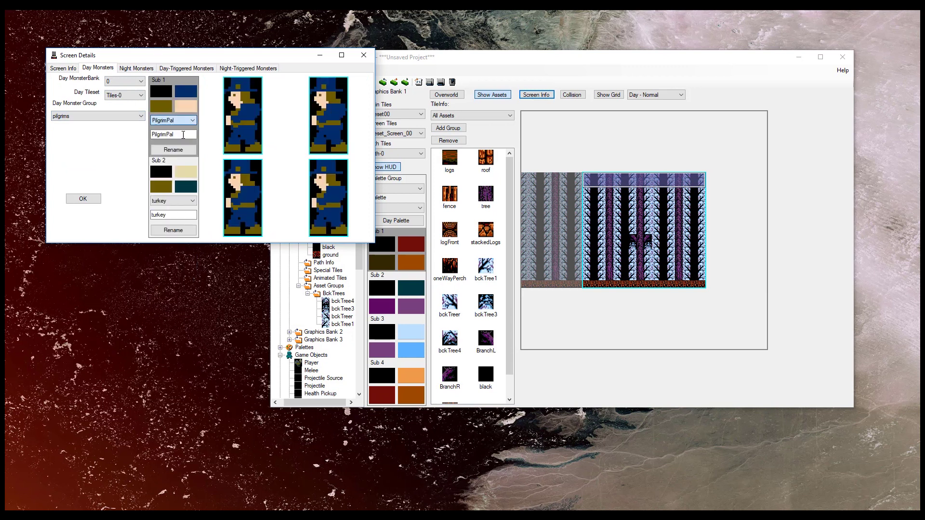
{"action": "left_click", "coordinate": [96, 198]}
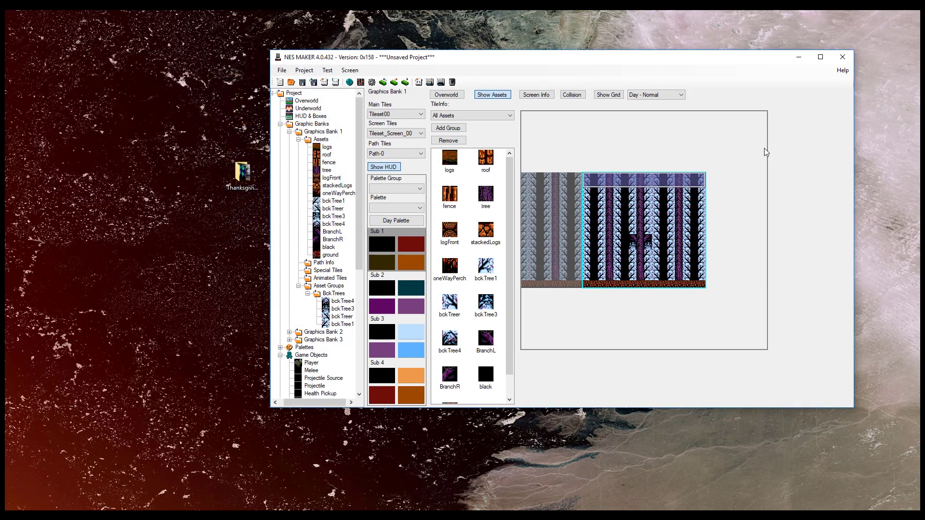
Place the pilgrim as Monster 1 just above the ground, beneath the branches near the middle of the third screen
{"action": "right_click", "coordinate": [634, 271]}
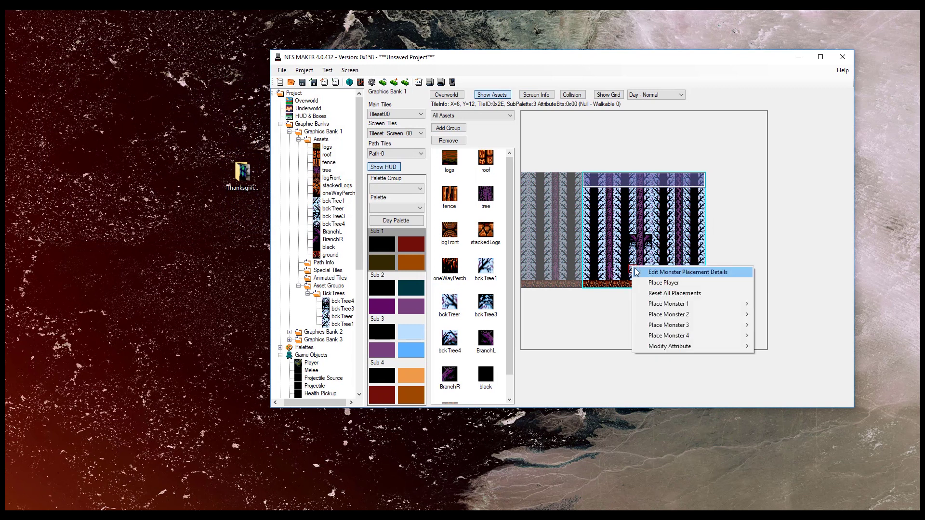
{"action": "right_click", "coordinate": [632, 278]}
{"action": "mouse_move", "coordinate": [675, 318]}
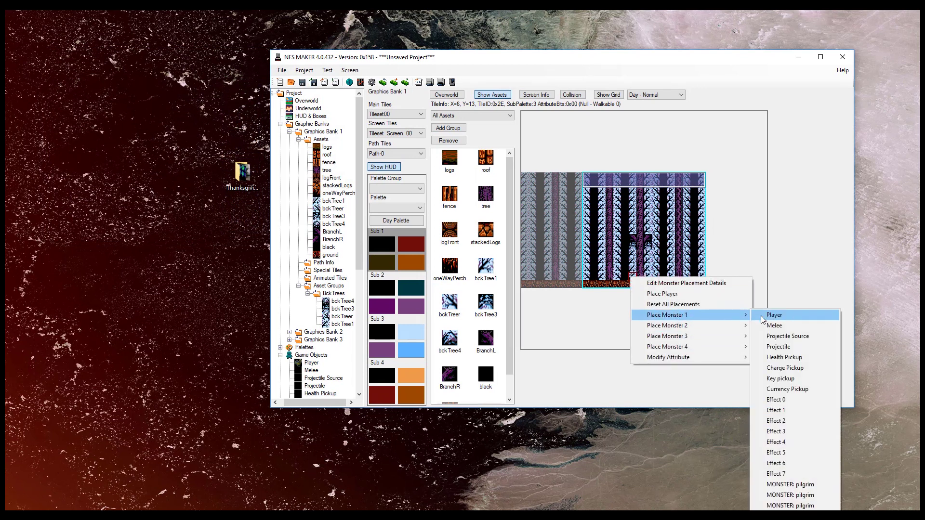
{"action": "left_click", "coordinate": [783, 485]}
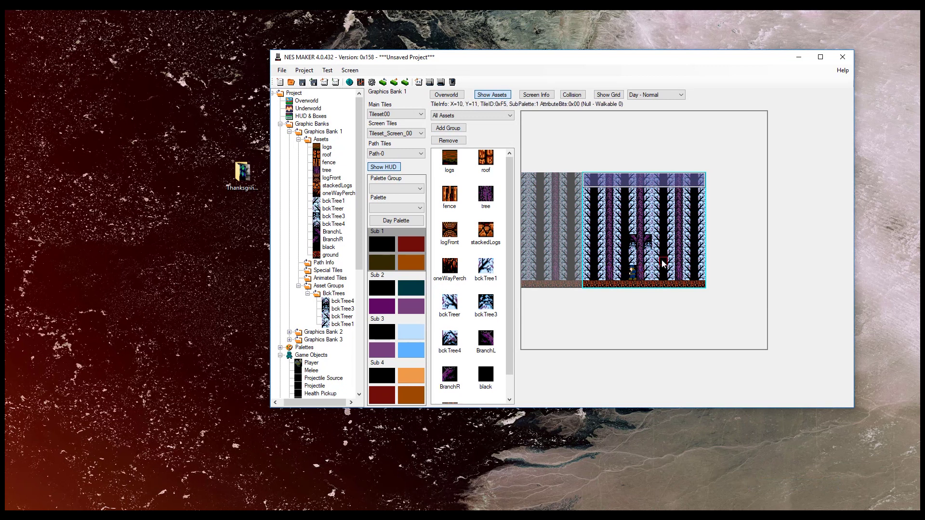
Export and test the game, and walk the turkey right through the forest into the pilgrim
{"action": "left_click", "coordinate": [330, 71]}
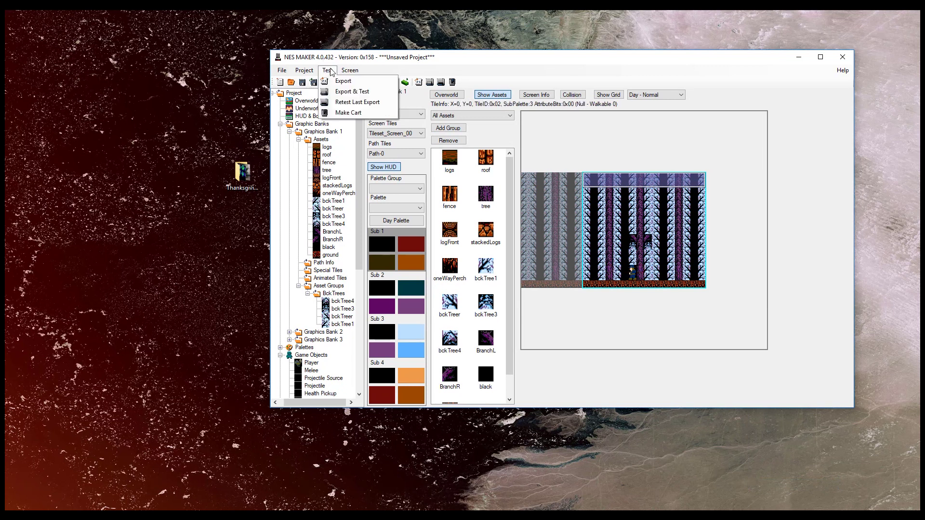
{"action": "left_click", "coordinate": [337, 91]}
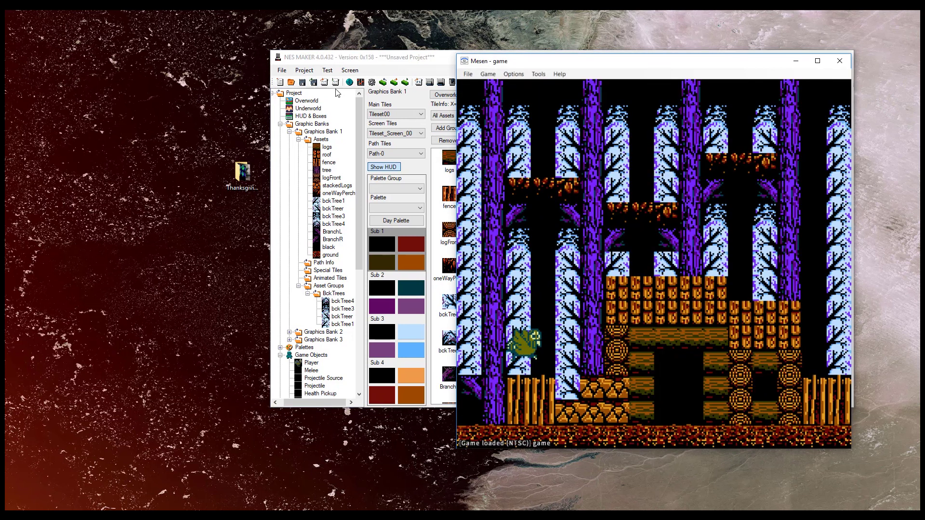
{"action": "key", "text": "Right"}
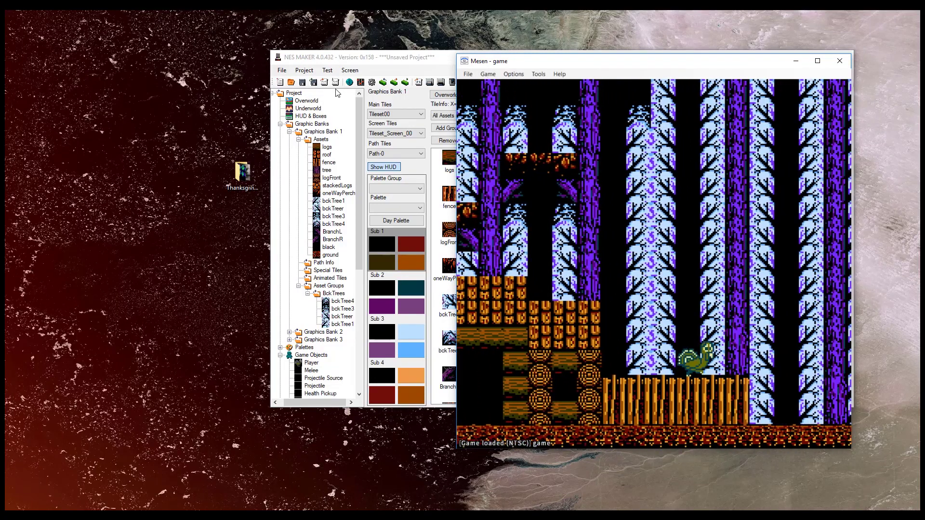
{"action": "key", "text": "Right"}
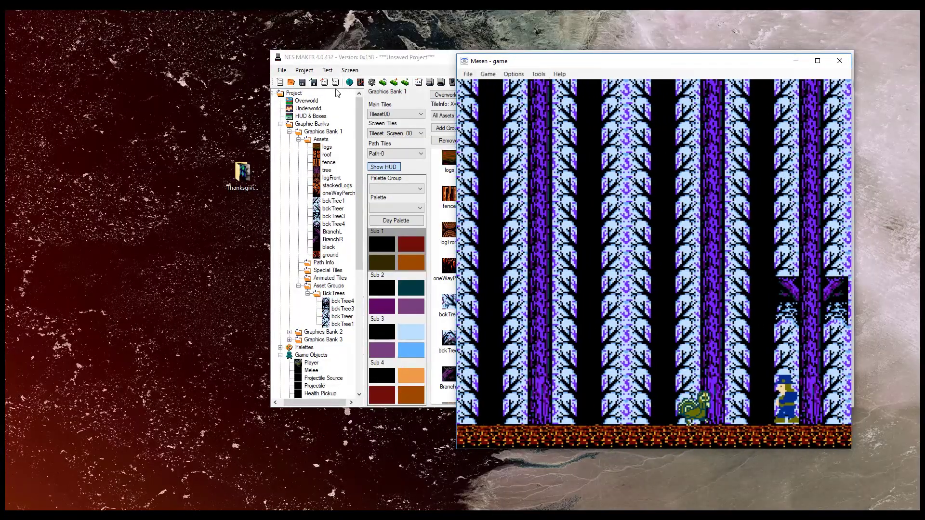
{"action": "key", "text": "Right"}
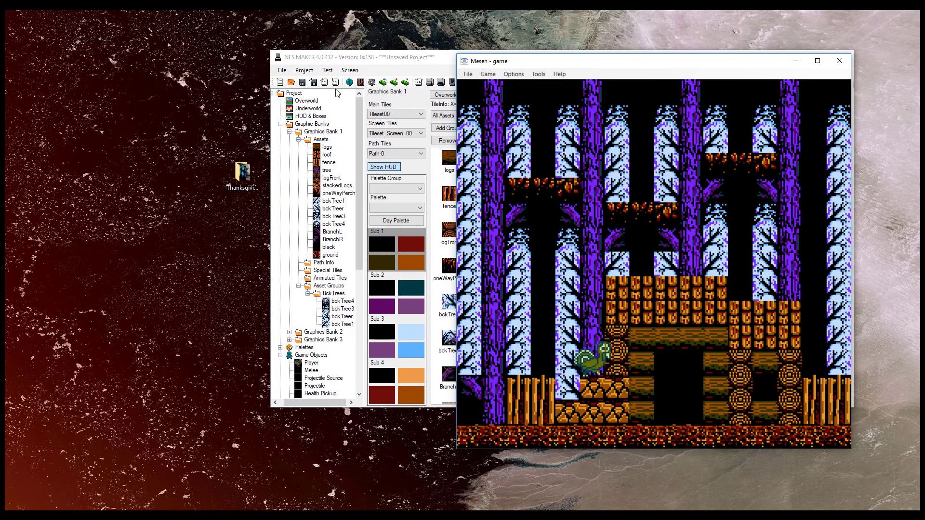
Play again from the start, jumping past the log house toward the pilgrim, and close the emulator
{"action": "key", "text": "Left"}
{"action": "key", "text": "Right"}
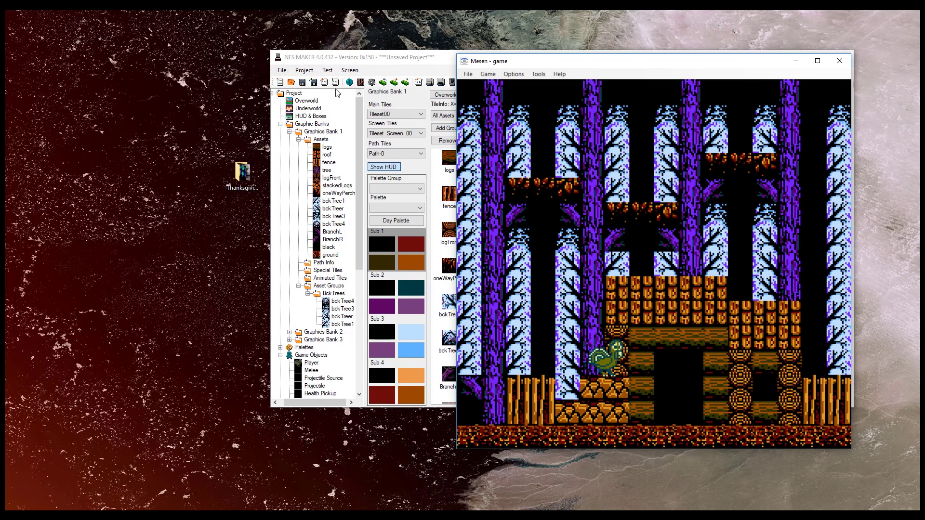
{"action": "key", "text": "Right"}
{"action": "key", "text": "s"}
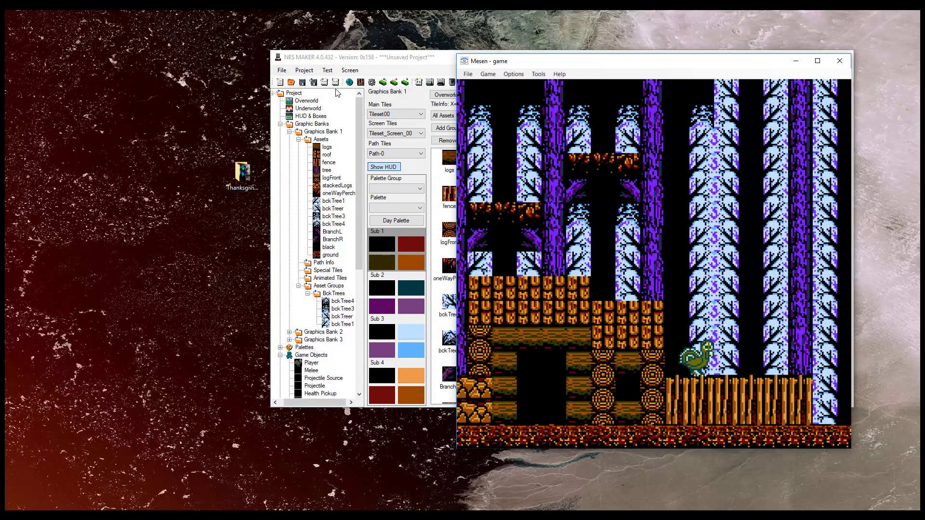
{"action": "key", "text": "s"}
{"action": "key", "text": "Right"}
{"action": "key", "text": "Right"}
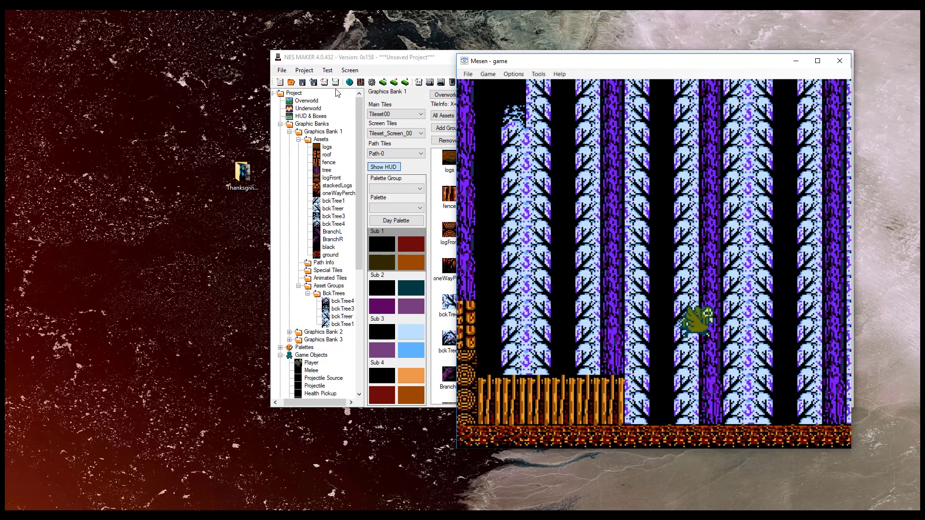
{"action": "key", "text": "Right"}
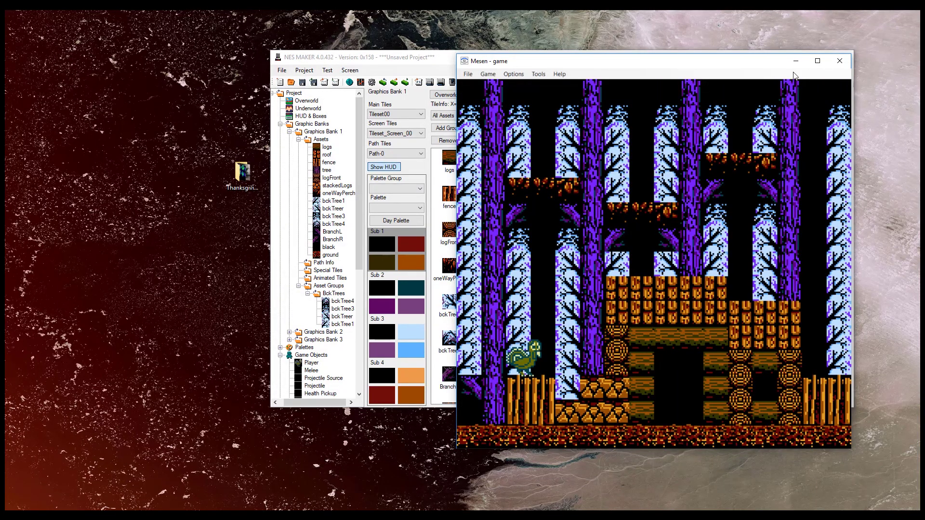
{"action": "left_click", "coordinate": [839, 61]}
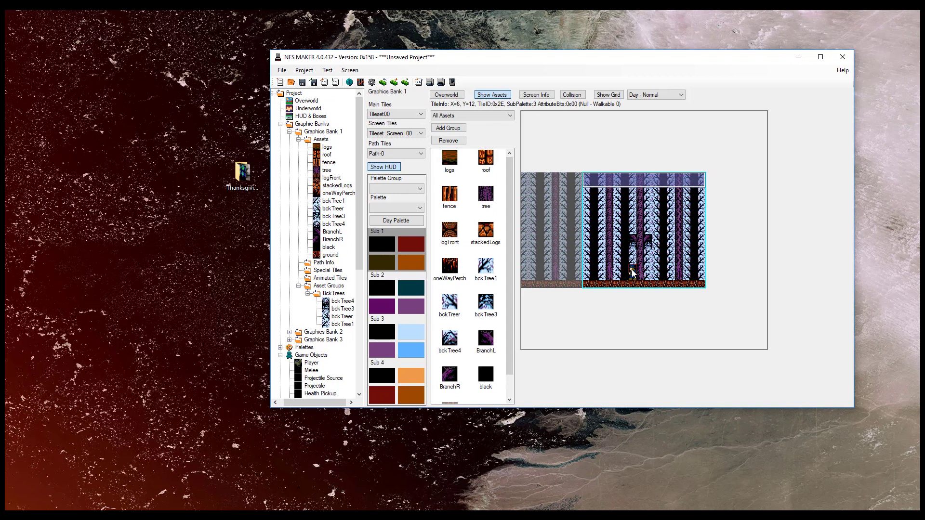
Open the project's script settings in an enlarged window and examine the Physics script's code in Notepad++
{"action": "left_click_drag", "start_coordinate": [360, 260], "coordinate": [363, 374]}
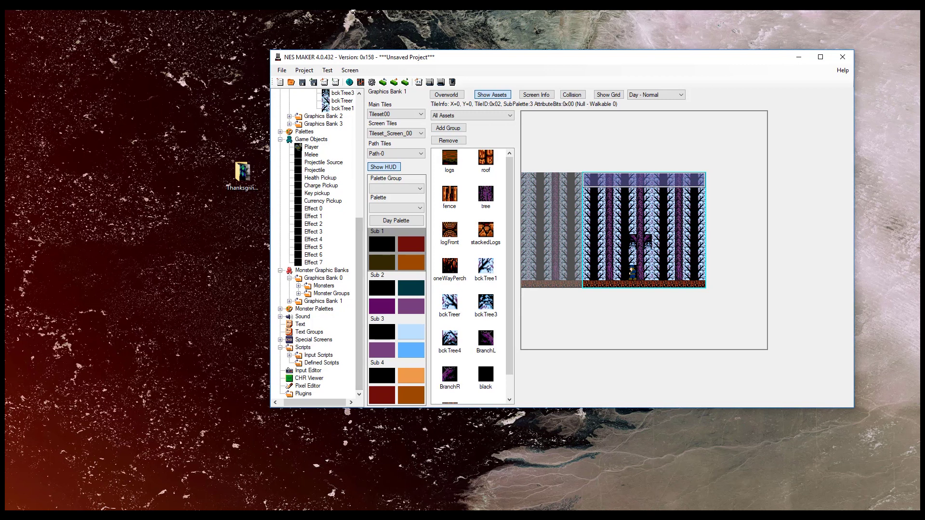
{"action": "left_click", "coordinate": [292, 73]}
{"action": "left_click", "coordinate": [327, 70]}
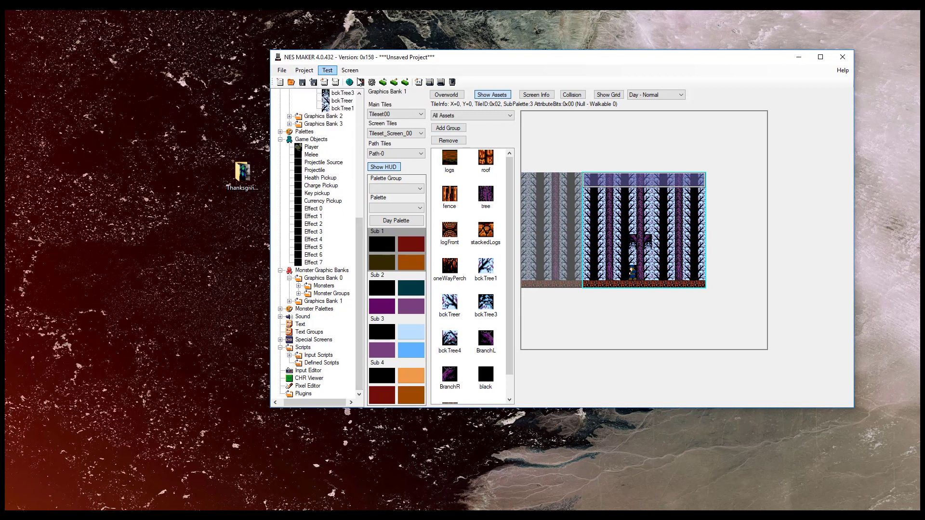
{"action": "left_click", "coordinate": [371, 82]}
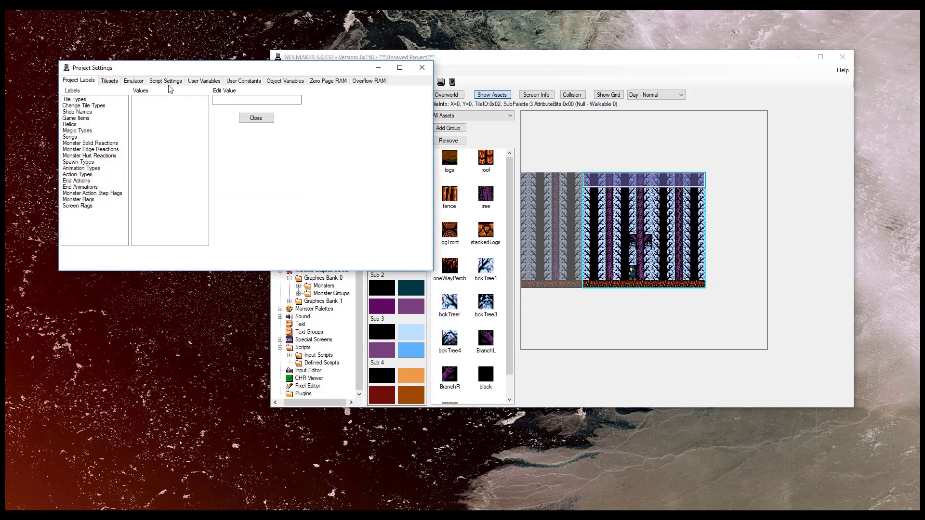
{"action": "left_click", "coordinate": [175, 84]}
{"action": "left_click_drag", "start_coordinate": [431, 271], "coordinate": [766, 439]}
{"action": "scroll", "coordinate": [248, 314], "scroll_direction": "down", "scroll_amount": 5}
{"action": "scroll", "coordinate": [160, 149], "scroll_direction": "up", "scroll_amount": 5}
{"action": "left_click", "coordinate": [118, 122]}
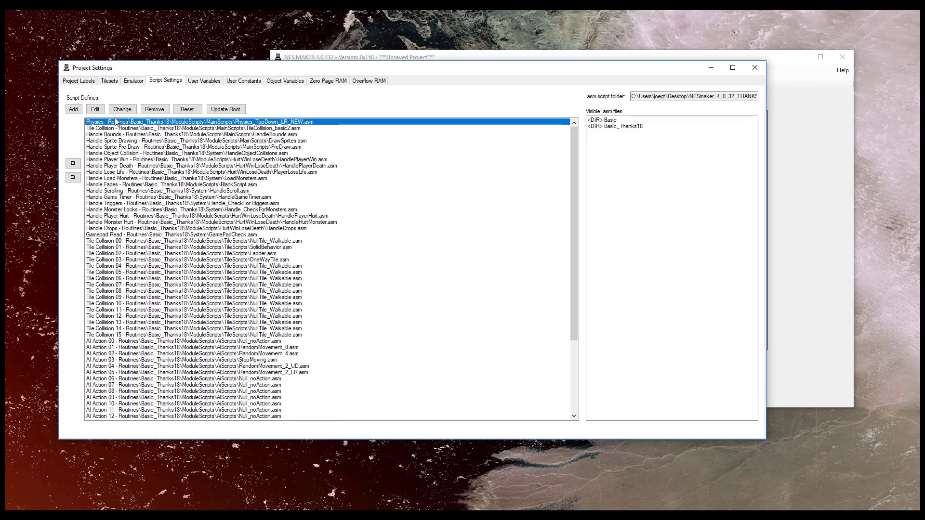
{"action": "left_click", "coordinate": [100, 112]}
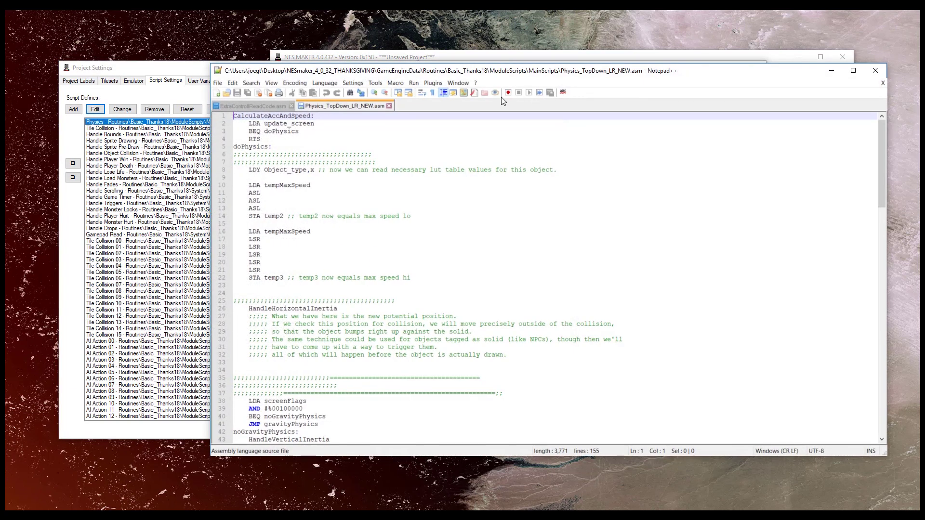
{"action": "left_click", "coordinate": [876, 70]}
Review the AI Action script assignments starting at AI Action 00 and close the project settings
{"action": "scroll", "coordinate": [183, 260], "scroll_direction": "down", "scroll_amount": 5}
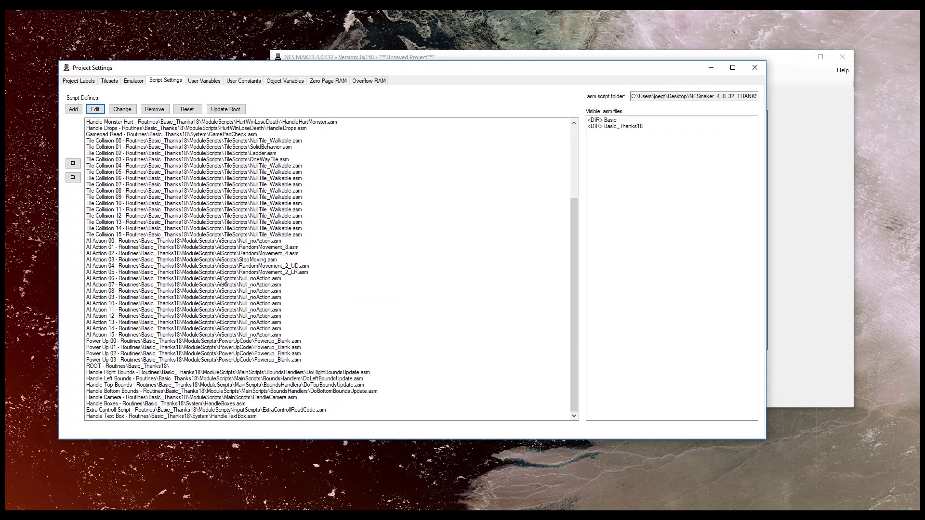
{"action": "left_click", "coordinate": [115, 235]}
{"action": "left_click", "coordinate": [119, 241]}
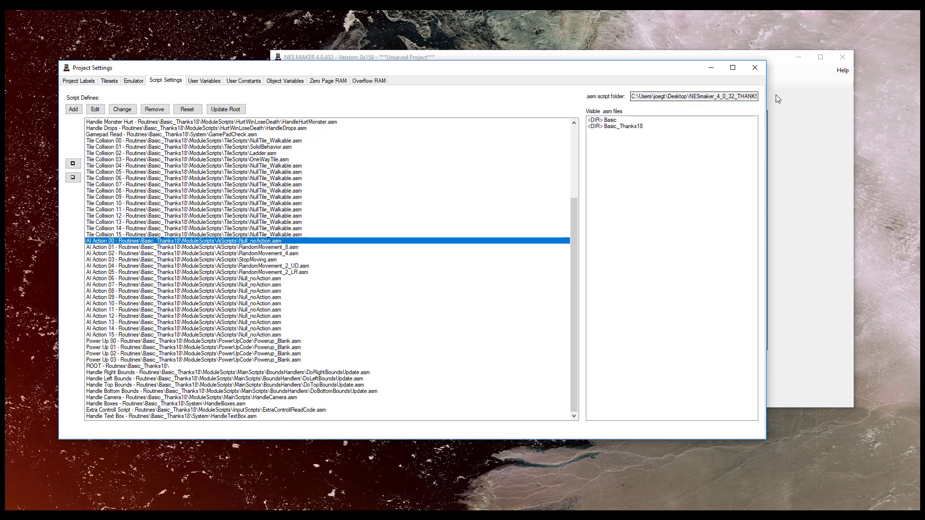
{"action": "left_click", "coordinate": [754, 68]}
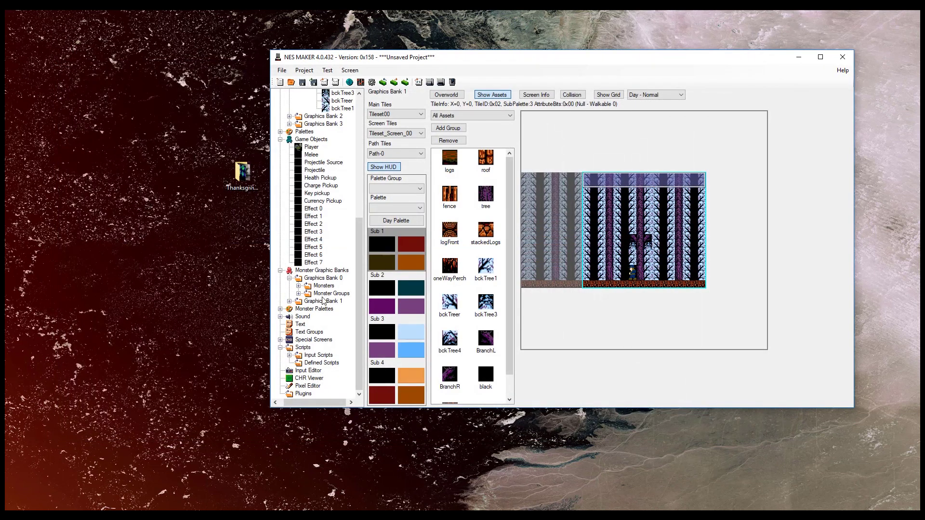
Open the project's Defined Scripts in an enlarged window and widen the macro list to show full file names
{"action": "left_click", "coordinate": [304, 365]}
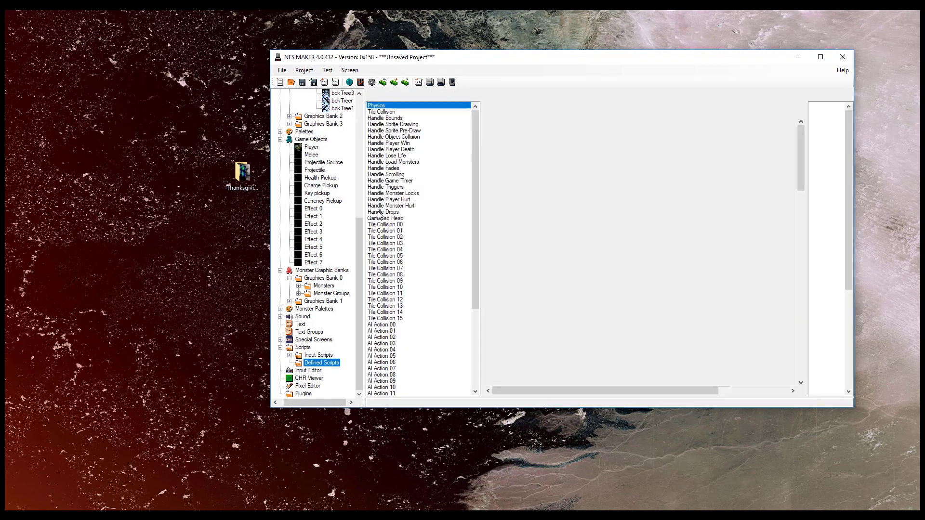
{"action": "left_click_drag", "start_coordinate": [424, 56], "coordinate": [206, 42]}
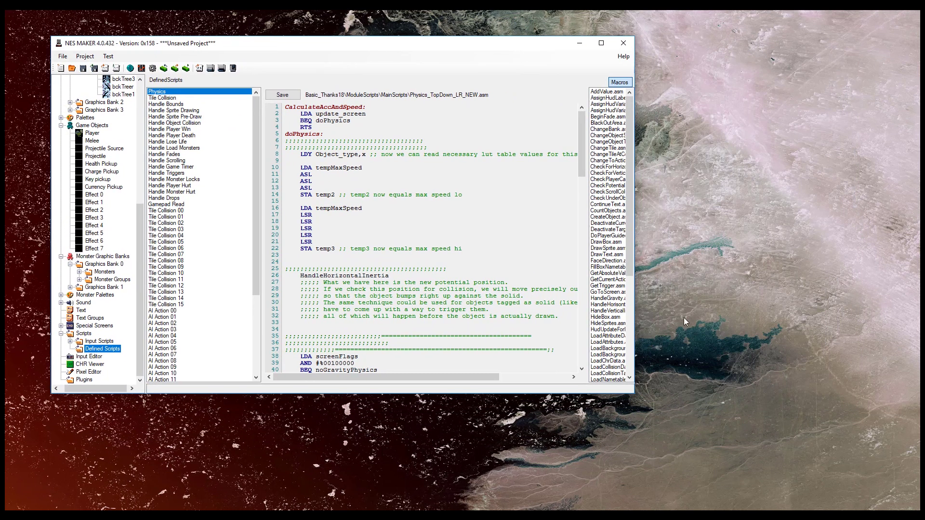
{"action": "left_click_drag", "start_coordinate": [630, 396], "coordinate": [901, 499]}
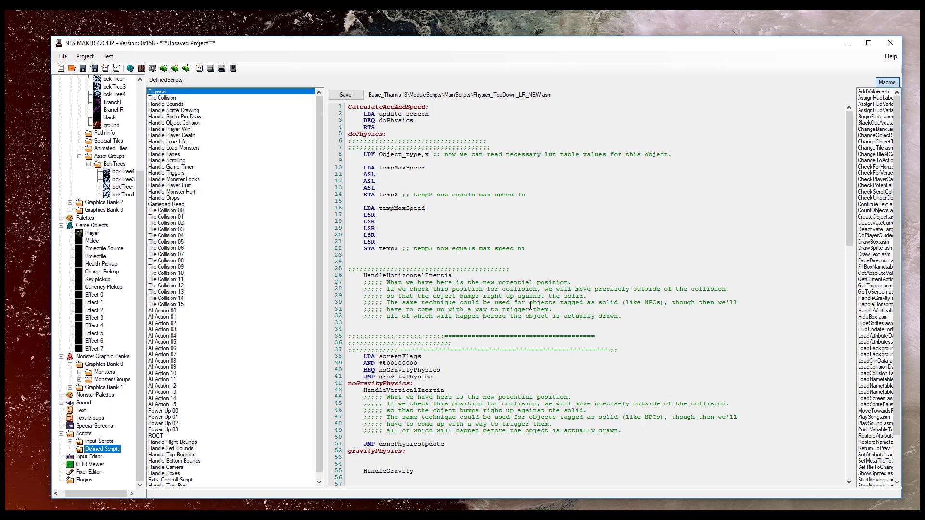
{"action": "left_click_drag", "start_coordinate": [855, 204], "coordinate": [802, 206]}
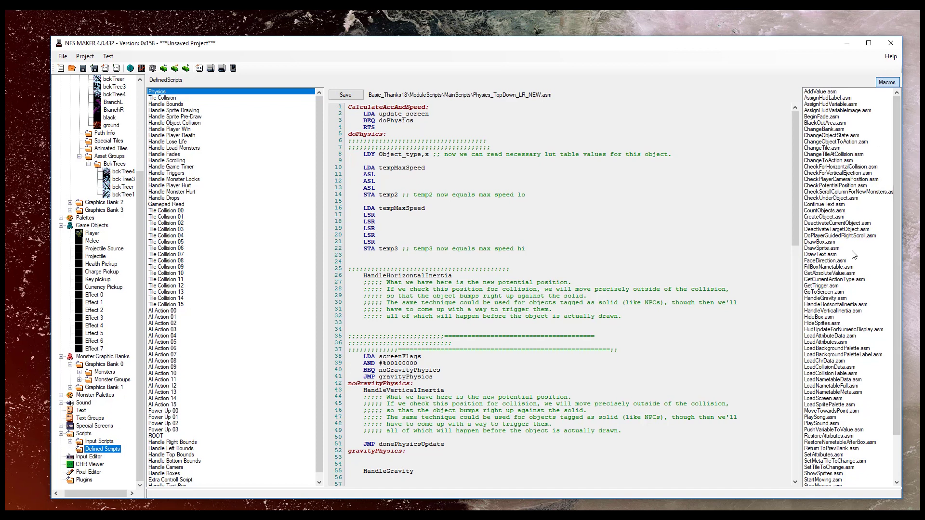
Examine the DrawSprite.asm macro's code and its argument definitions in an enlarged preview
{"action": "left_click_drag", "start_coordinate": [895, 331], "coordinate": [908, 285]}
{"action": "left_click", "coordinate": [821, 248]}
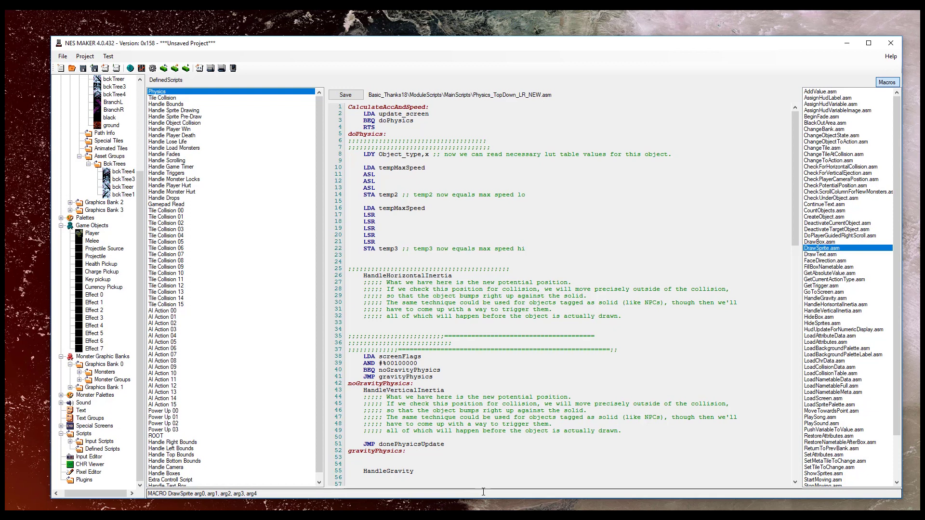
{"action": "left_click_drag", "start_coordinate": [487, 488], "coordinate": [496, 377]}
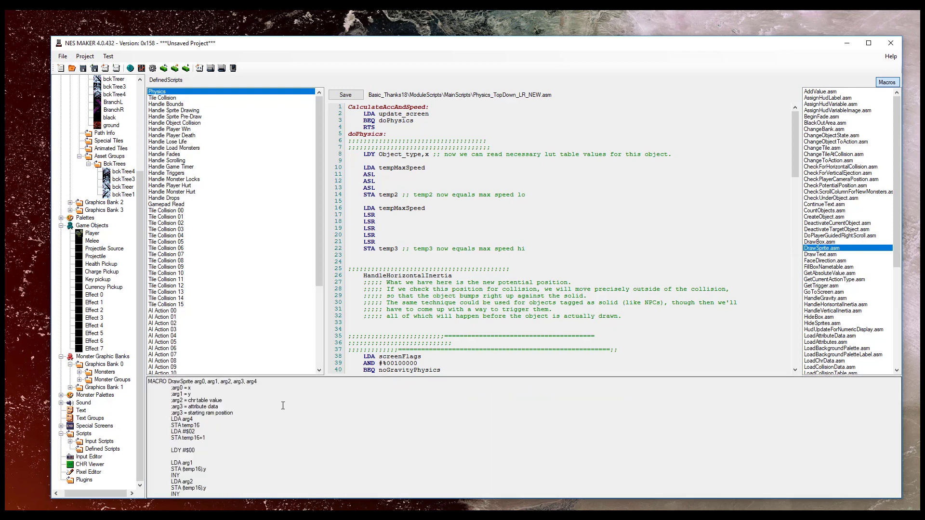
{"action": "left_click_drag", "start_coordinate": [168, 381], "coordinate": [258, 381]}
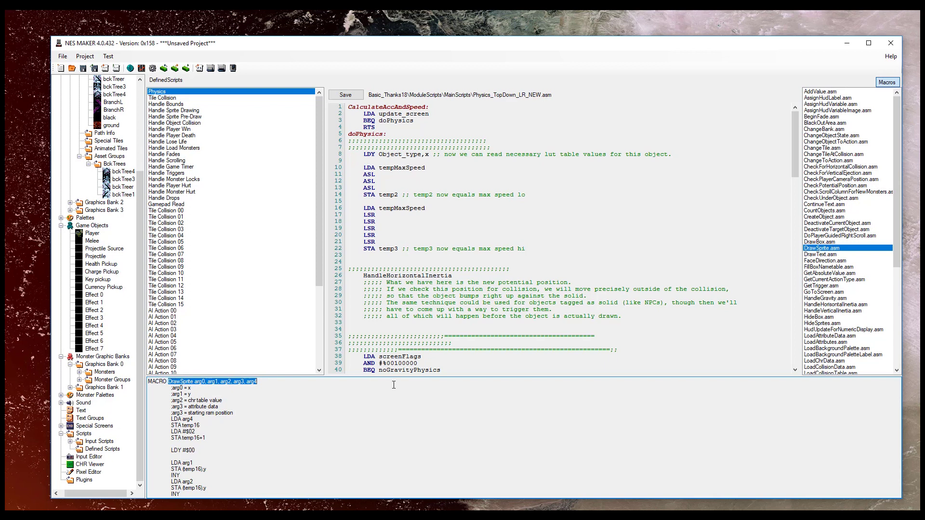
{"action": "left_click_drag", "start_coordinate": [396, 379], "coordinate": [393, 488]}
Insert the DrawSprite macro on line 24 of the Physics script with the arguments #$80, #$80, #$02, #%00000000, #%whatever
{"action": "left_click", "coordinate": [374, 261]}
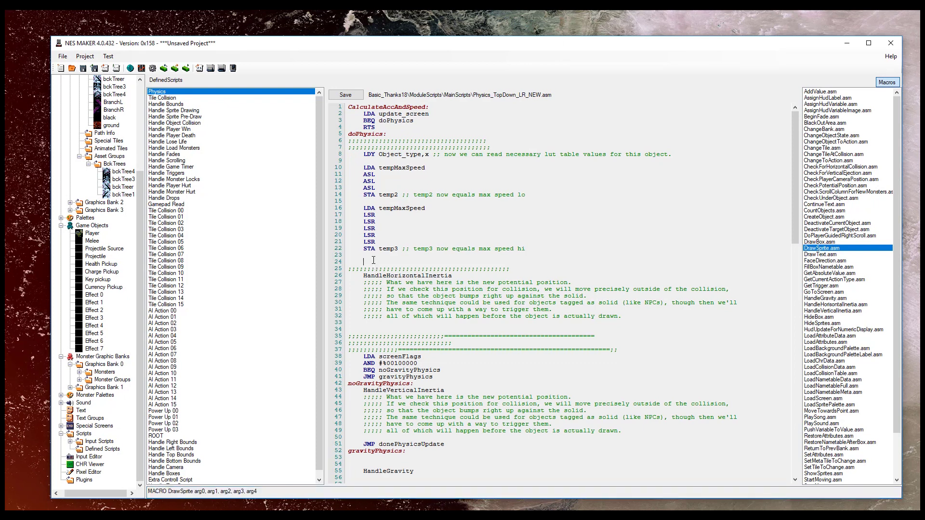
{"action": "double_click", "coordinate": [813, 249]}
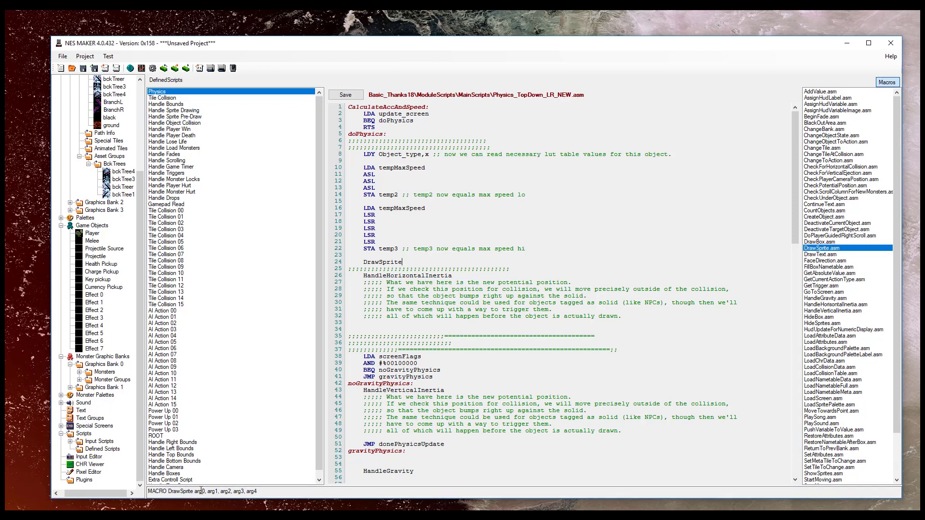
{"action": "left_click_drag", "start_coordinate": [246, 486], "coordinate": [247, 392]}
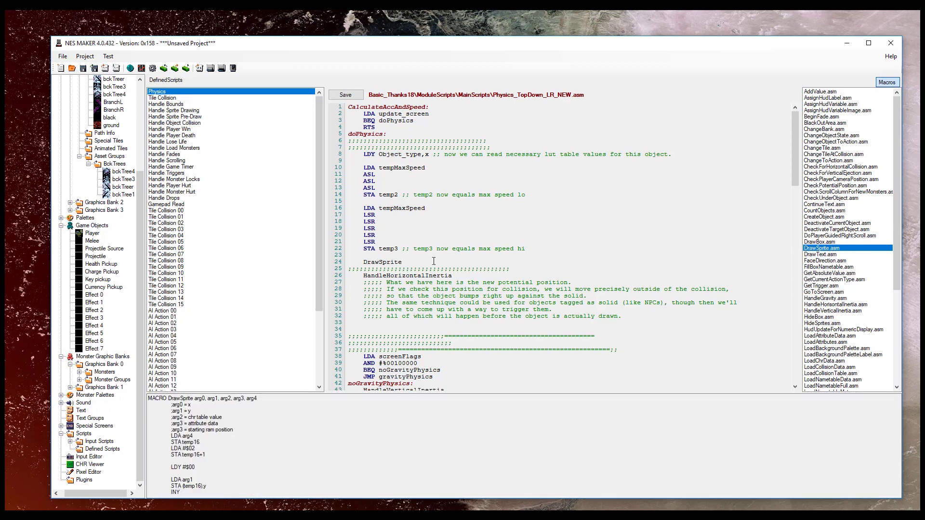
{"action": "type", "text": "#$ 80, #$80, #$01"}
{"action": "key", "text": "BackSpace"}
{"action": "type", "text": "3"}
{"action": "type", "text": ", #%00000000"}
{"action": "type", "text": ", #%"}
{"action": "type", "text": "whatever"}
Delete the trial DrawSprite line from the Physics script and save the script
{"action": "left_click", "coordinate": [364, 262], "text": "shift"}
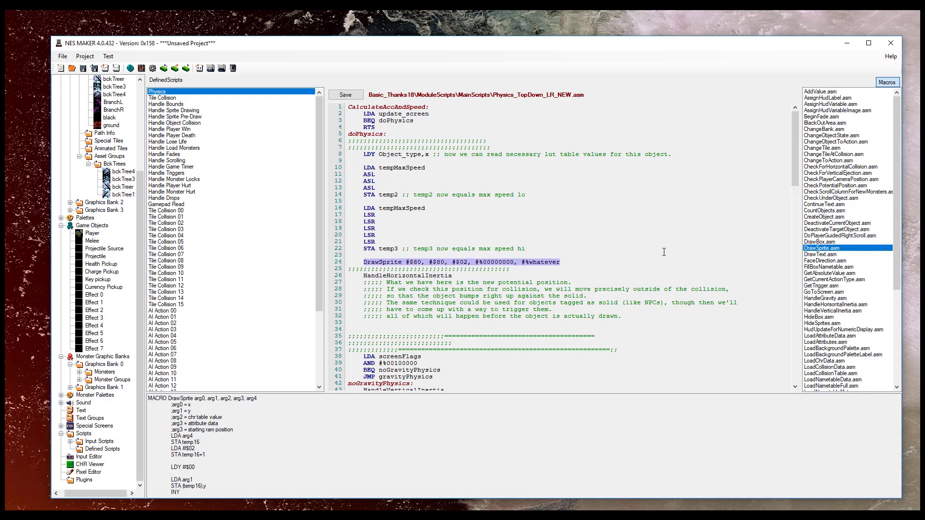
{"action": "key", "text": "ctrl+x"}
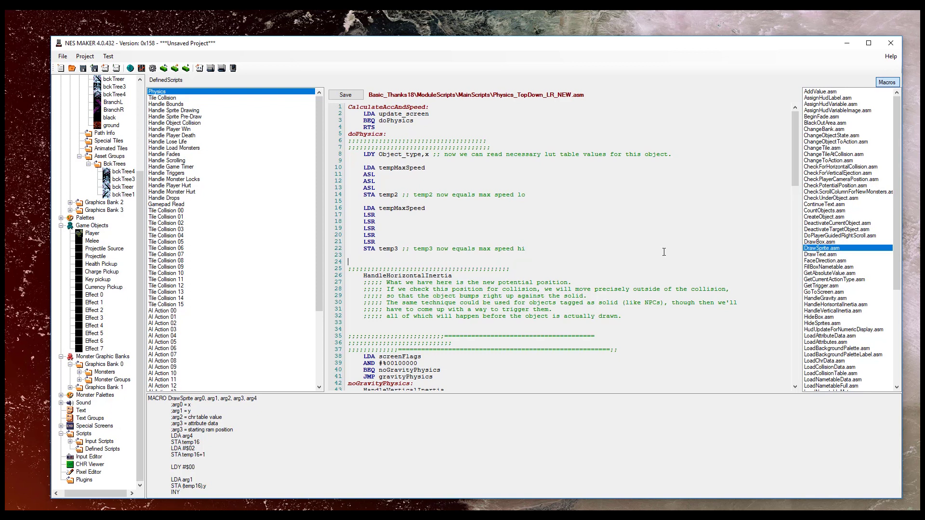
{"action": "key", "text": "BackSpace"}
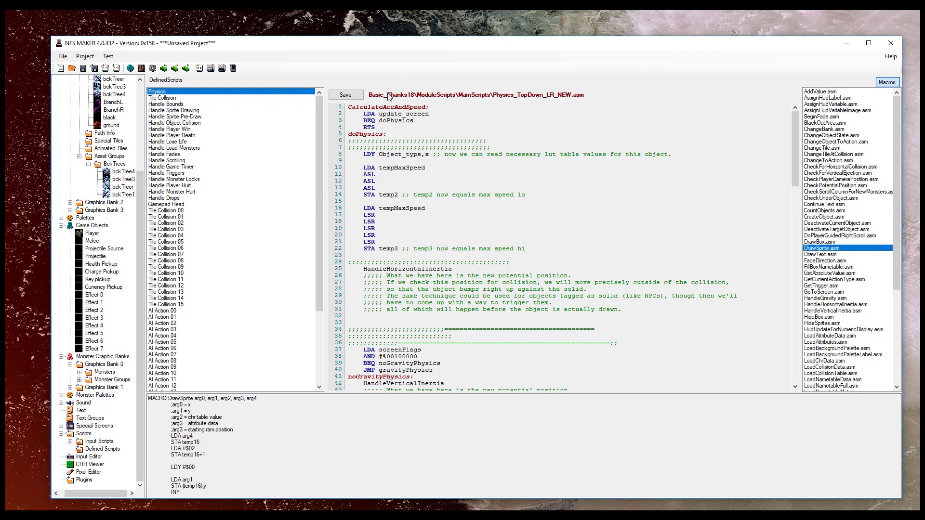
{"action": "left_click", "coordinate": [348, 96]}
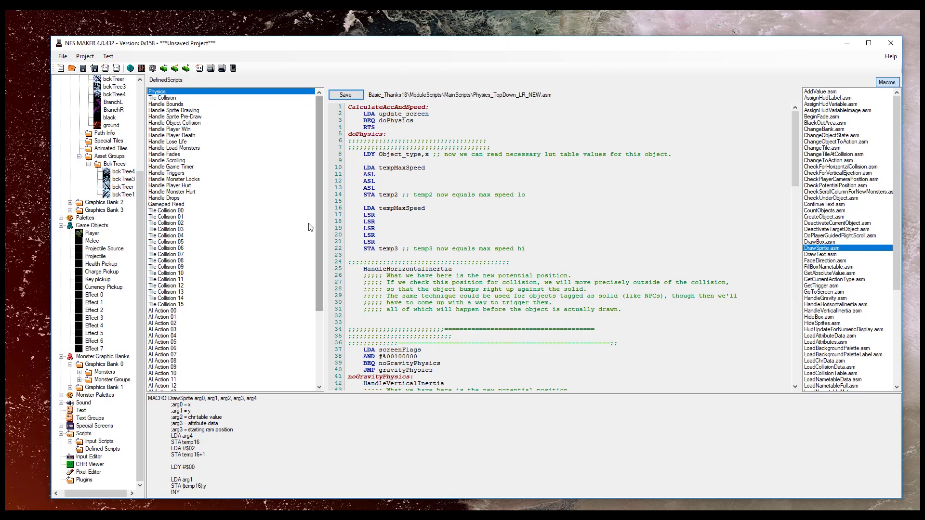
Open the Handle Player Death script and highlight its code
{"action": "left_click", "coordinate": [198, 137]}
{"action": "left_click_drag", "start_coordinate": [397, 110], "coordinate": [440, 130]}
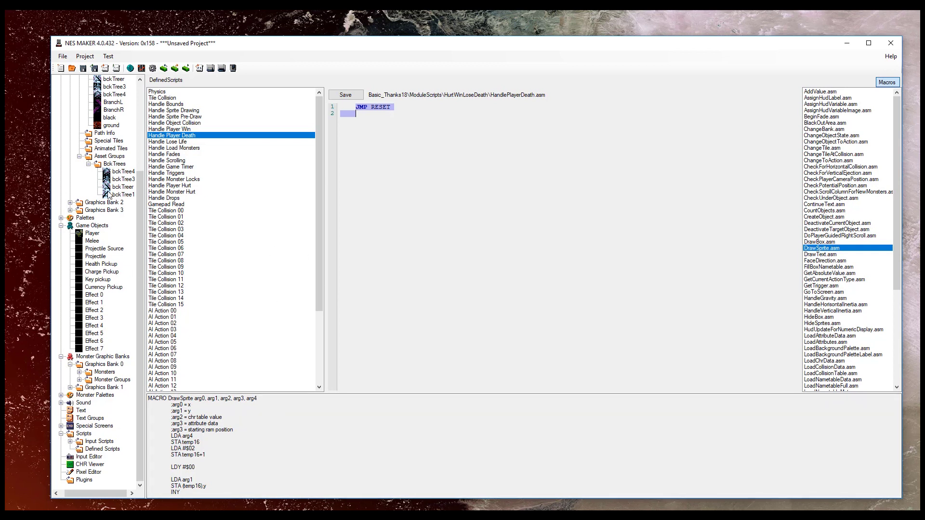
Open the Physics script in Notepad++ from the project's script settings and create a new blank file there
{"action": "left_click", "coordinate": [86, 57]}
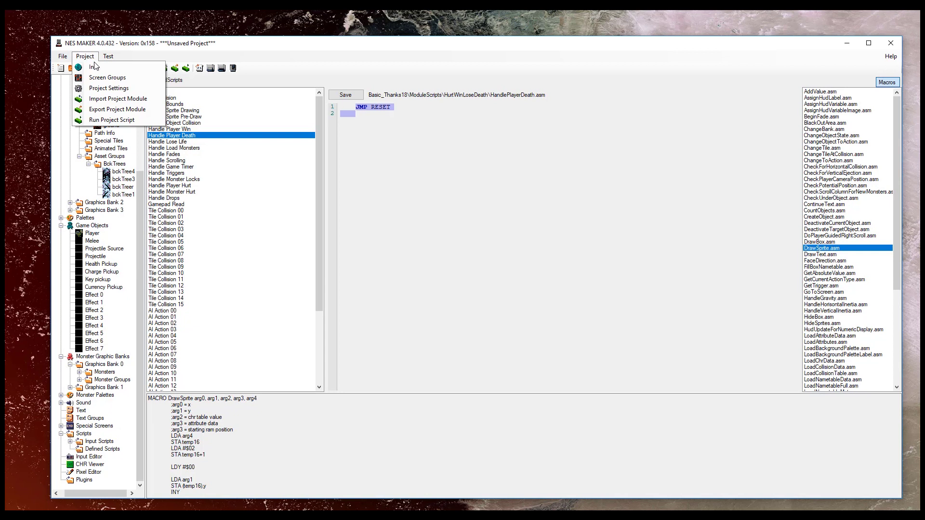
{"action": "left_click", "coordinate": [104, 89]}
{"action": "left_click", "coordinate": [174, 94]}
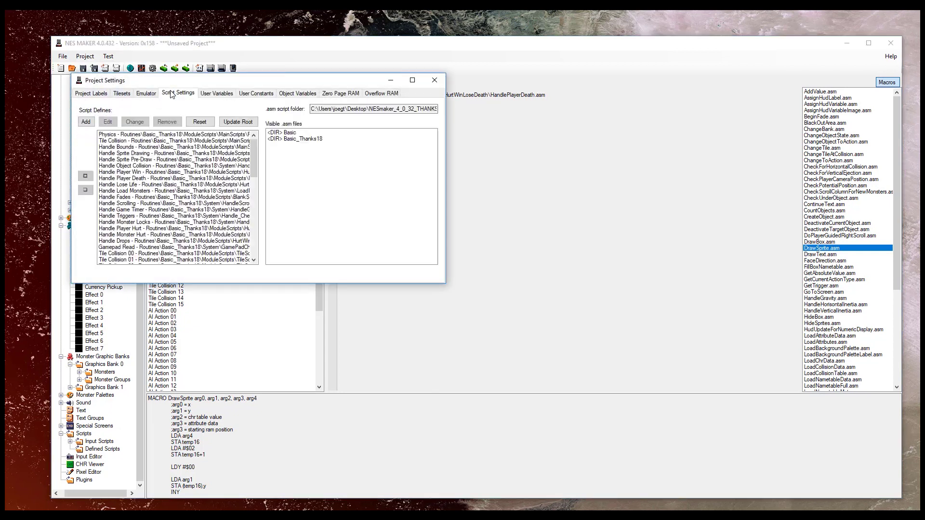
{"action": "left_click", "coordinate": [137, 135]}
{"action": "left_click", "coordinate": [107, 122]}
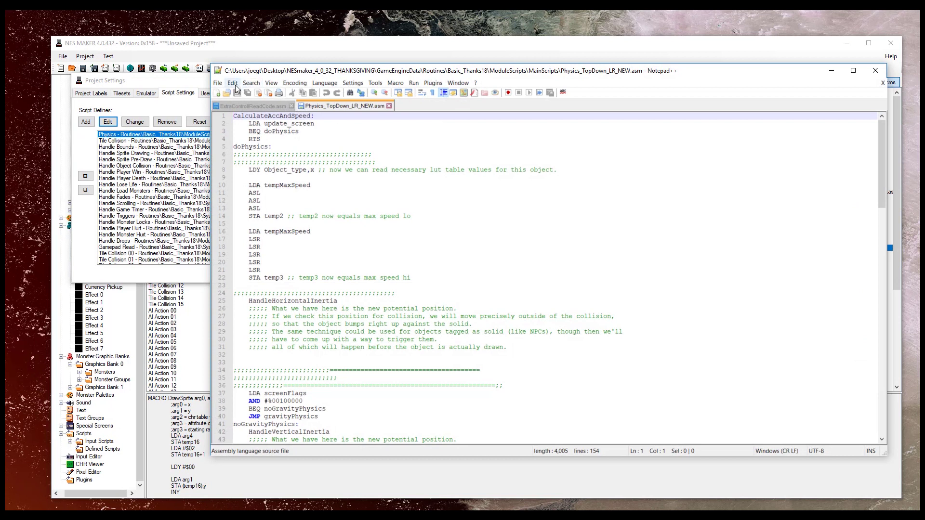
{"action": "left_click", "coordinate": [218, 83]}
{"action": "left_click", "coordinate": [225, 94]}
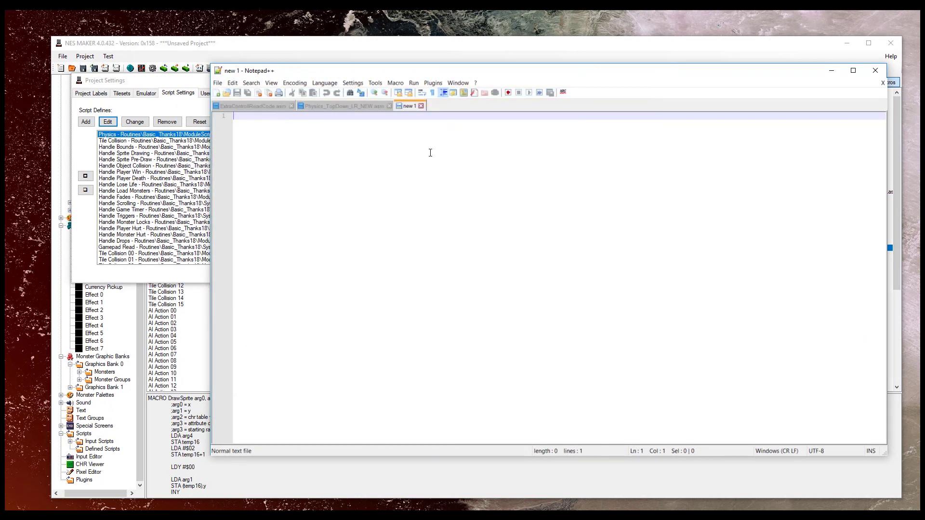
Declare a macro named DoPlayerDeathStuffExample in the blank file and close it with ENDM
{"action": "type", "text": "MACRO DoPlayerDae"}
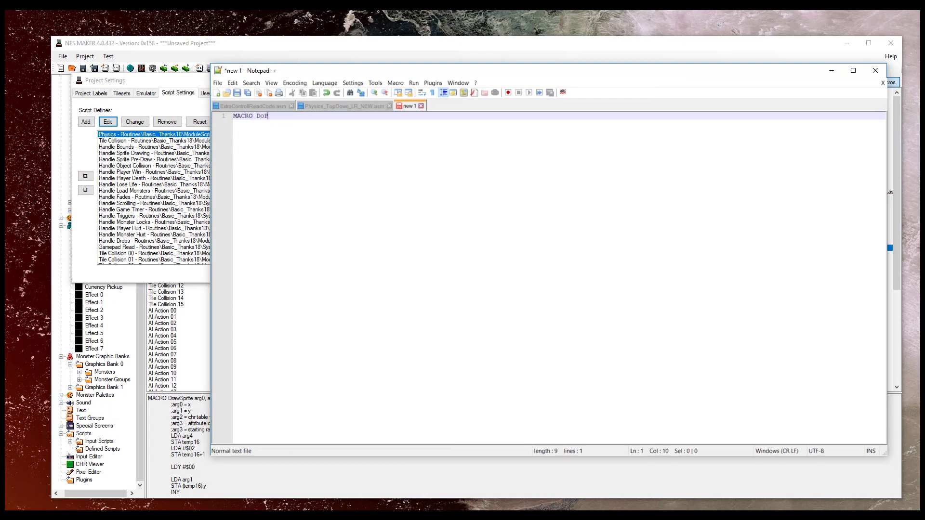
{"action": "key", "text": "BackSpace"}
{"action": "key", "text": "BackSpace"}
{"action": "type", "text": "eathStuffExample"}
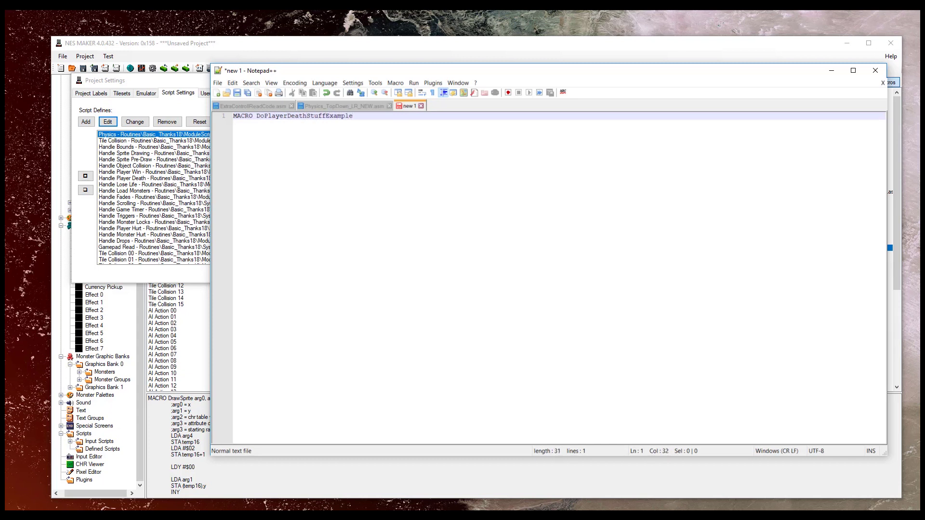
{"action": "key", "text": "Return"}
{"action": "key", "text": "Return"}
{"action": "type", "text": "ENDM"}
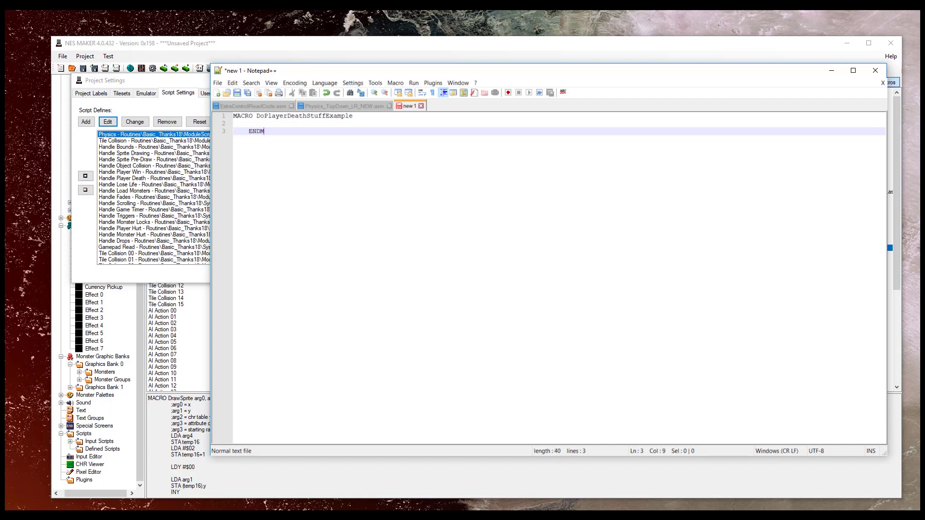
Add JMP RESET as the macro's body between the declaration and ENDM
{"action": "key", "text": "Up"}
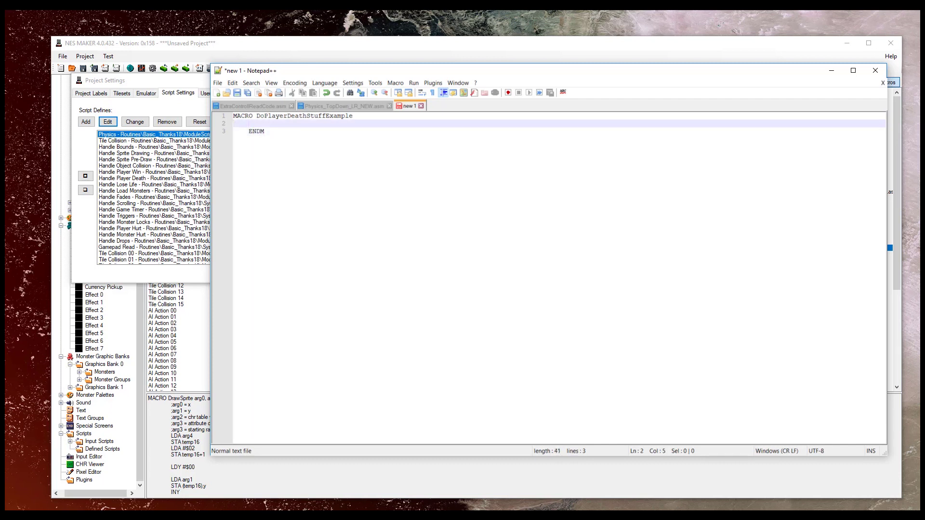
{"action": "left_click", "coordinate": [319, 130]}
{"action": "double_click", "coordinate": [339, 117]}
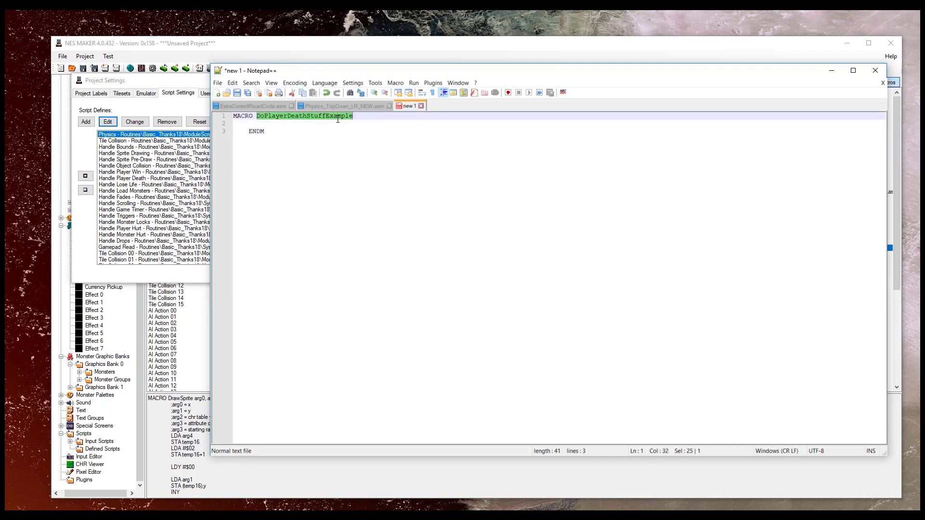
{"action": "left_click", "coordinate": [335, 127]}
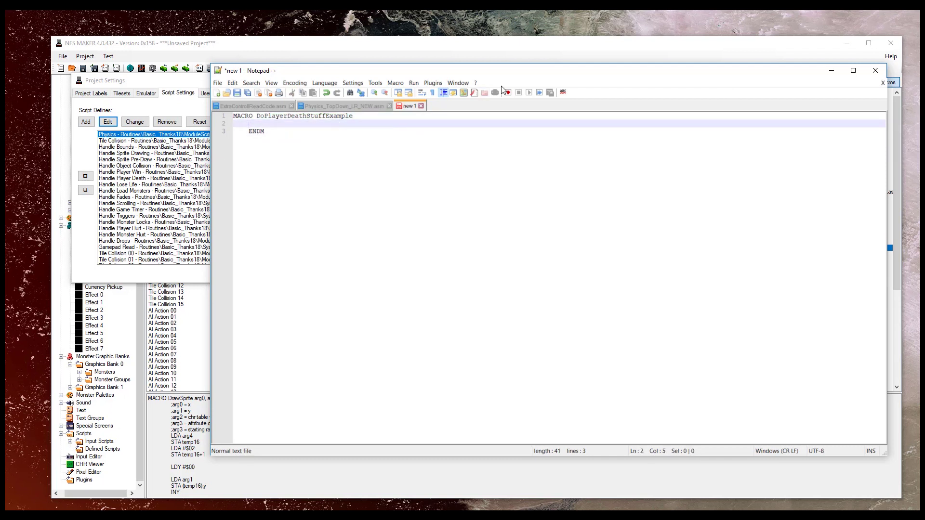
{"action": "type", "text": "JMP RESET"}
Start saving the new file with Save As and browse to the Macros folder inside System
{"action": "left_click", "coordinate": [217, 82]}
{"action": "left_click", "coordinate": [244, 160]}
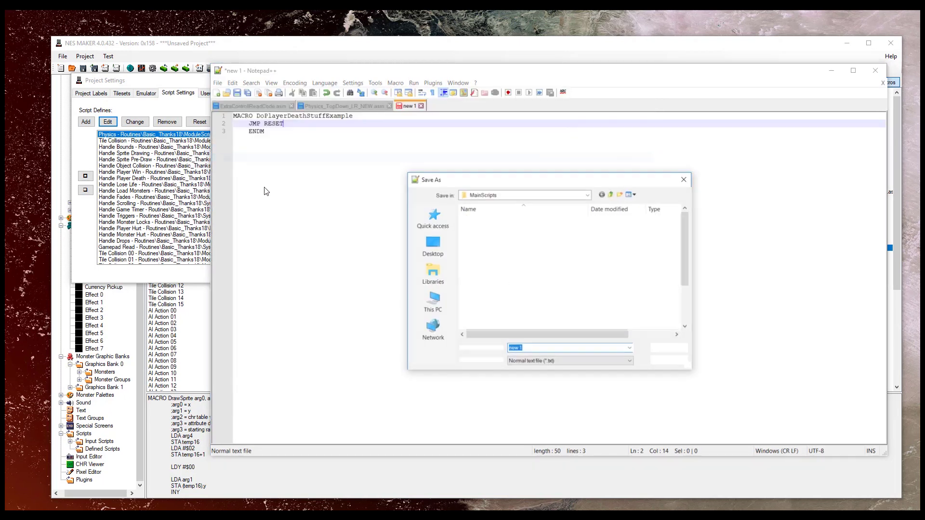
{"action": "left_click", "coordinate": [611, 193]}
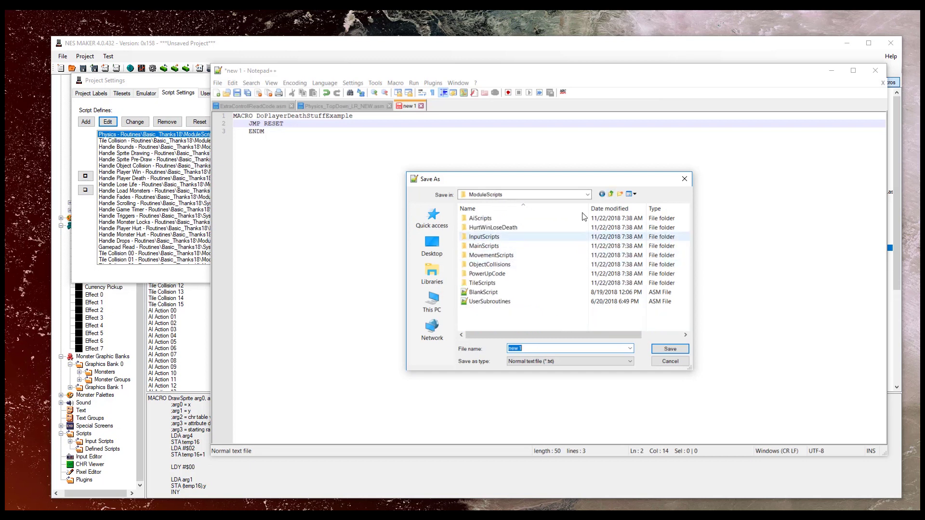
{"action": "left_click", "coordinate": [610, 193]}
{"action": "double_click", "coordinate": [489, 265]}
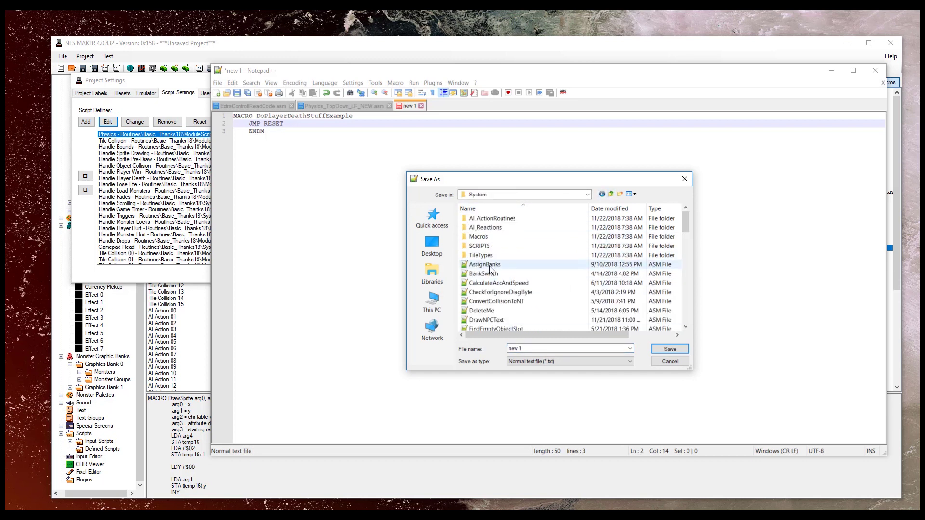
{"action": "double_click", "coordinate": [478, 236]}
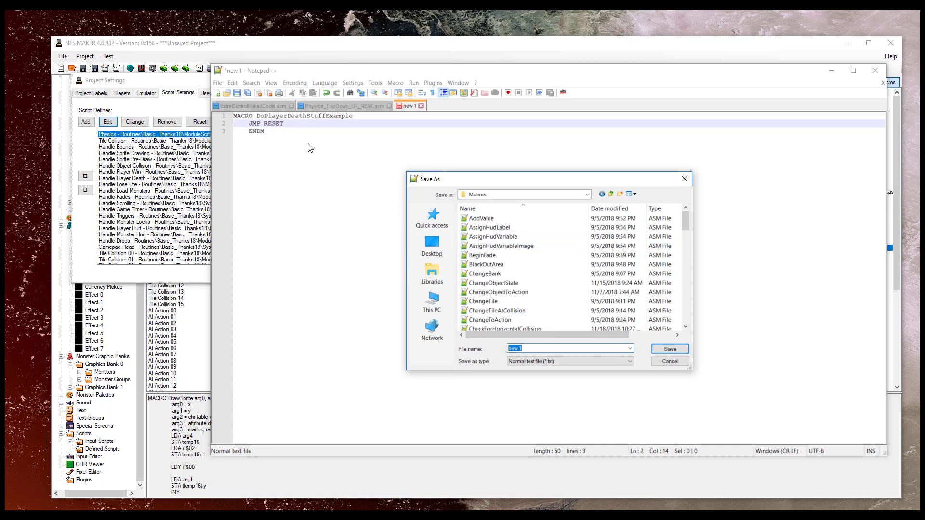
Save the macro as DoPlayerDeathStuffExample in assembly language source (.asm) format, and review its name and JMP RESET line
{"action": "type", "text": "D"}
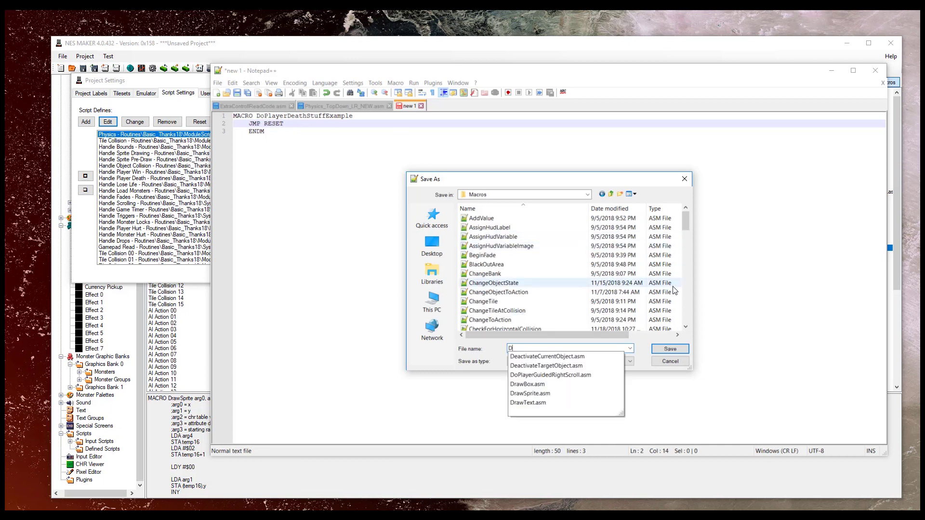
{"action": "type", "text": "oPlayerDe"}
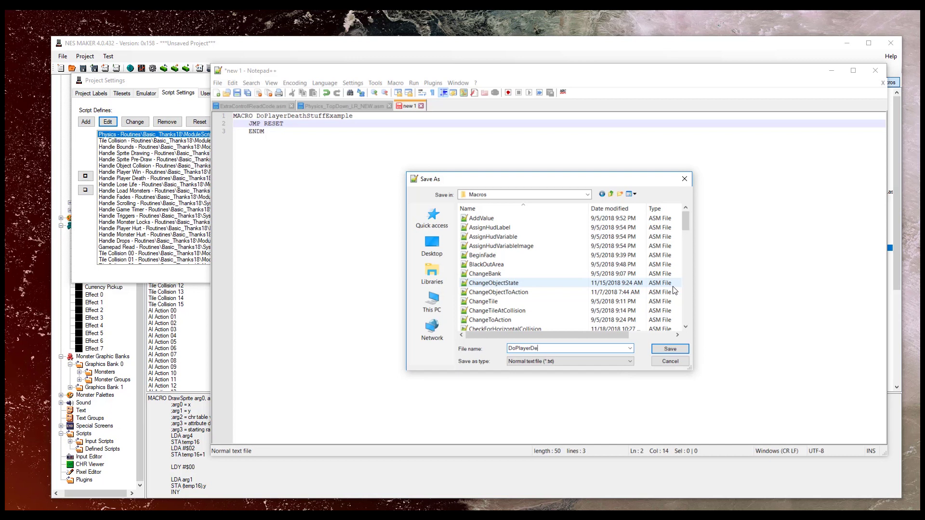
{"action": "type", "text": "athStuffExample"}
{"action": "left_click", "coordinate": [614, 363]}
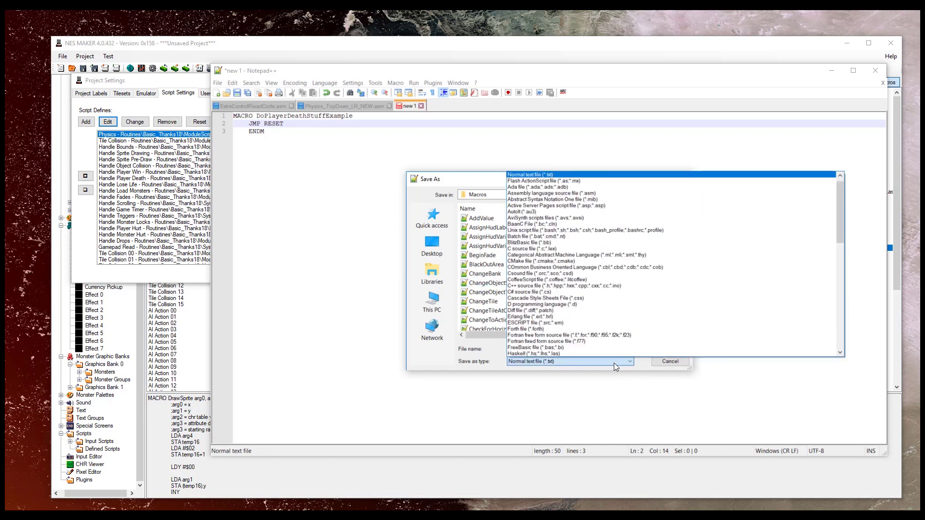
{"action": "left_click", "coordinate": [576, 193]}
{"action": "left_click", "coordinate": [669, 348]}
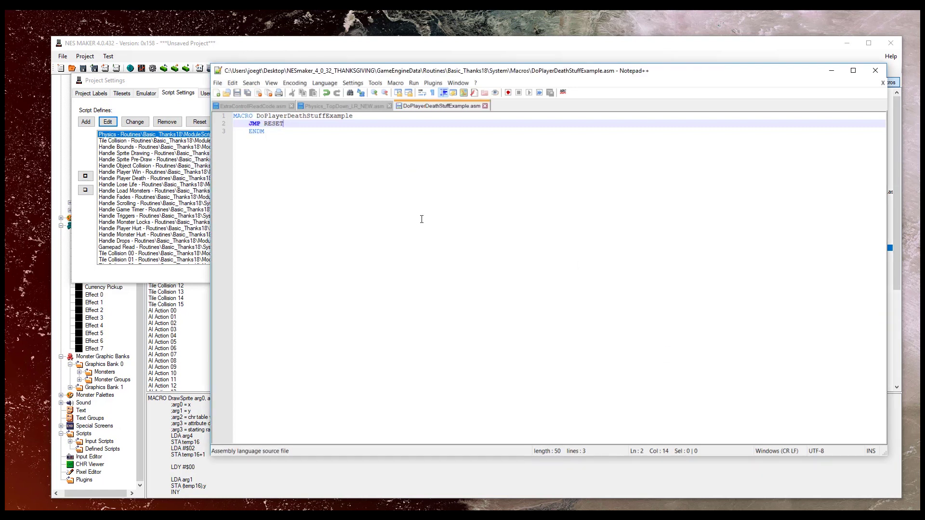
{"action": "double_click", "coordinate": [334, 116]}
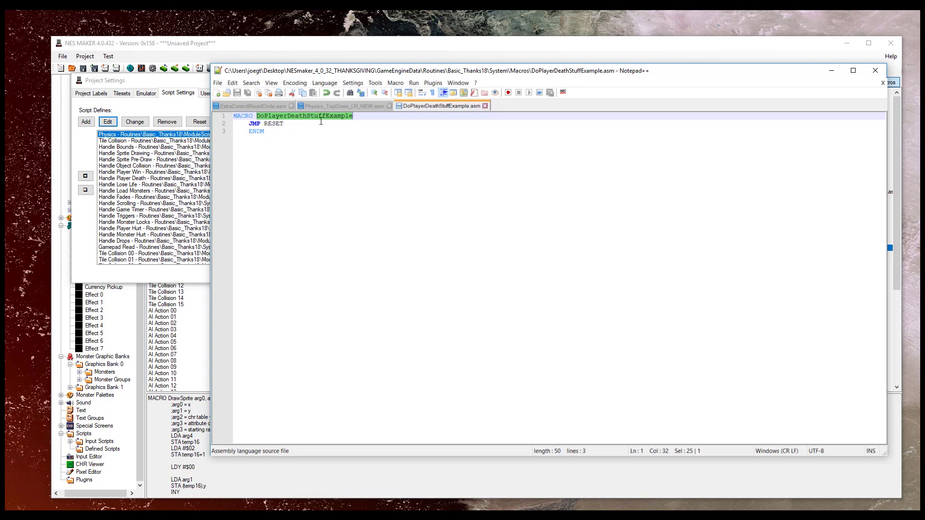
{"action": "left_click_drag", "start_coordinate": [284, 124], "coordinate": [247, 127]}
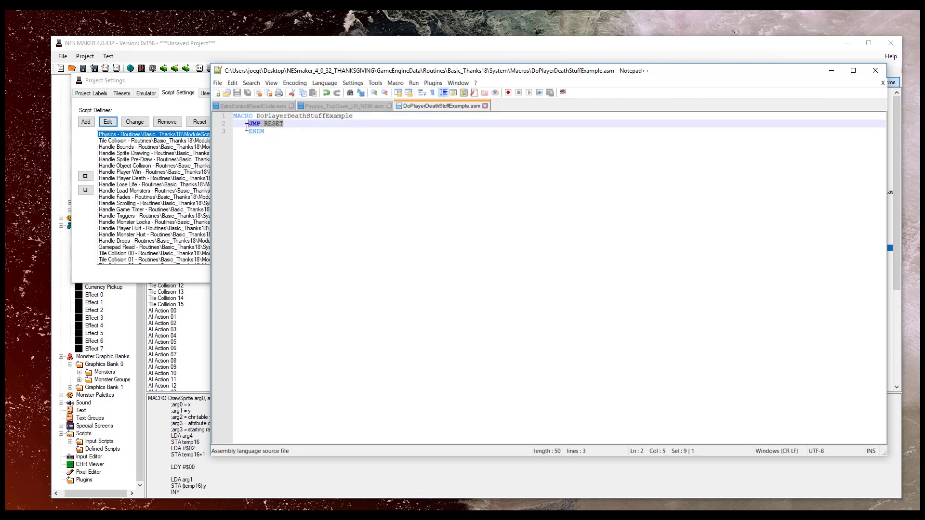
Close the macro file and project settings, reload the Defined Scripts list, and widen the macro list to show full names
{"action": "left_click", "coordinate": [875, 71]}
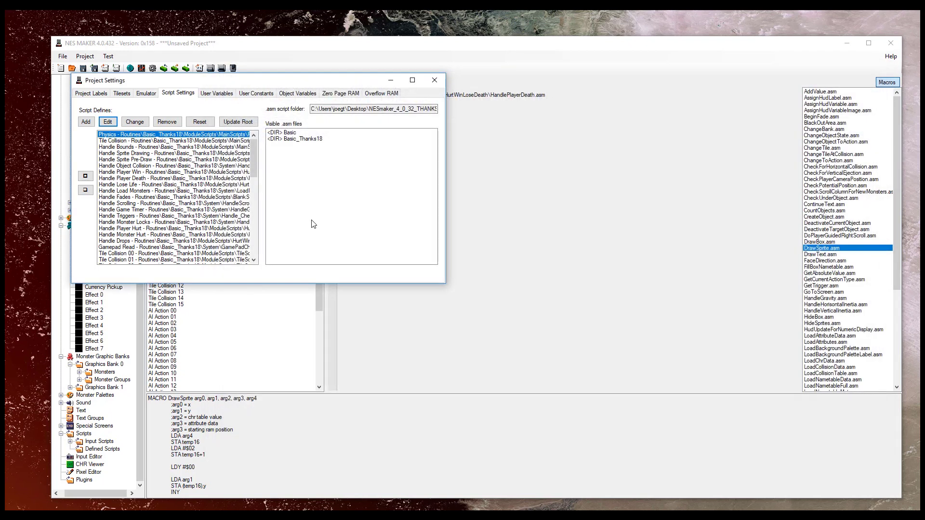
{"action": "left_click", "coordinate": [441, 85]}
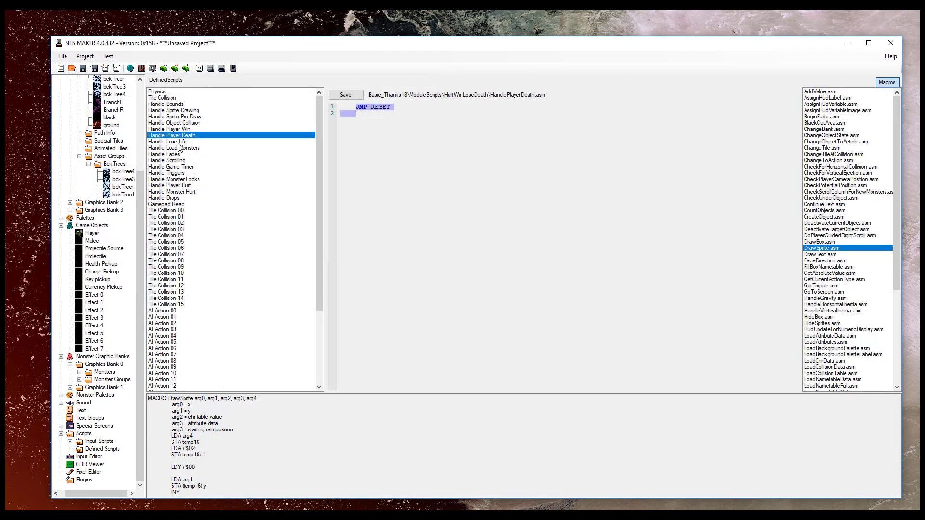
{"action": "left_click", "coordinate": [94, 302]}
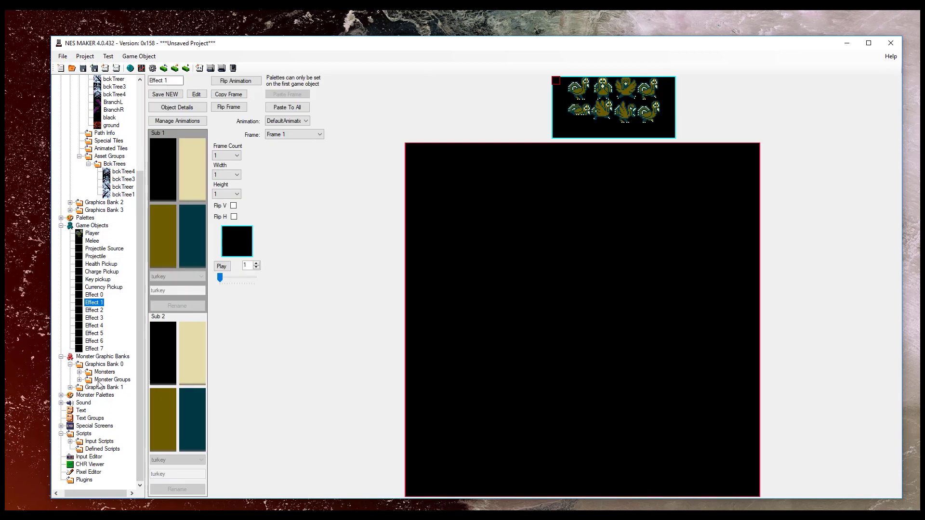
{"action": "left_click", "coordinate": [103, 449]}
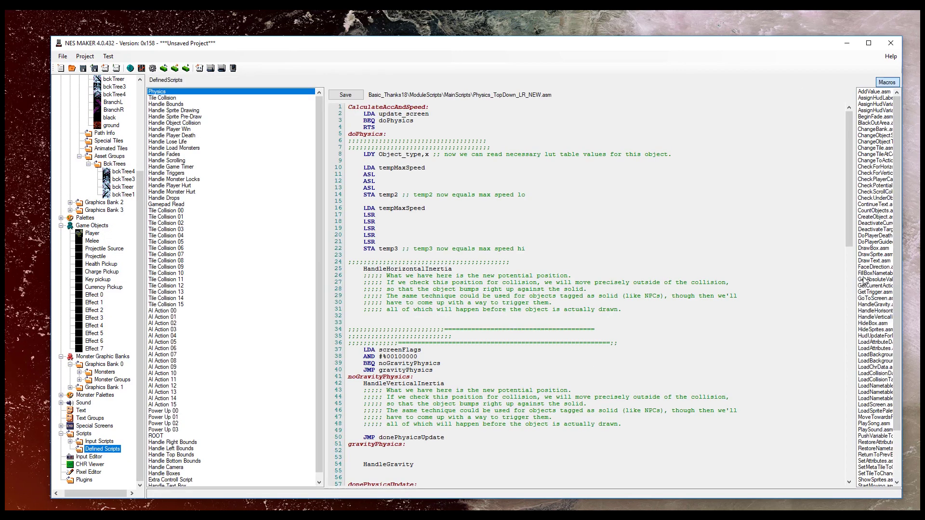
{"action": "left_click_drag", "start_coordinate": [855, 248], "coordinate": [777, 263]}
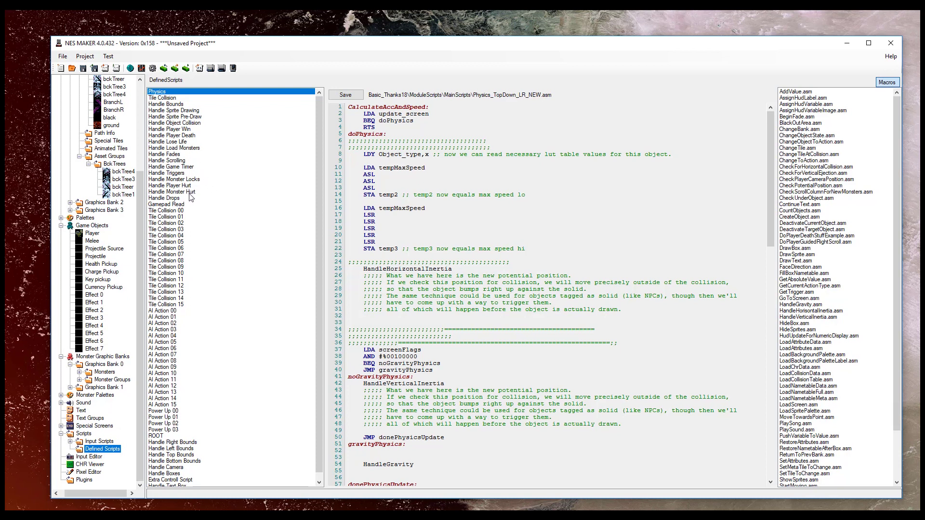
Replace JMP RESET in the Handle Player Death script with the DoPlayerDeathStuffExample macro
{"action": "left_click", "coordinate": [183, 136]}
{"action": "left_click_drag", "start_coordinate": [351, 109], "coordinate": [431, 105]}
{"action": "key", "text": "Delete"}
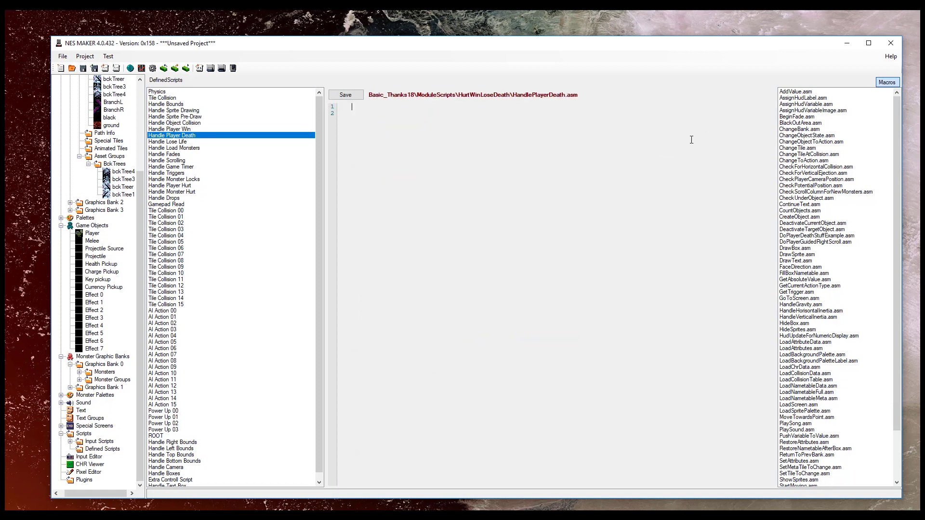
{"action": "double_click", "coordinate": [818, 236]}
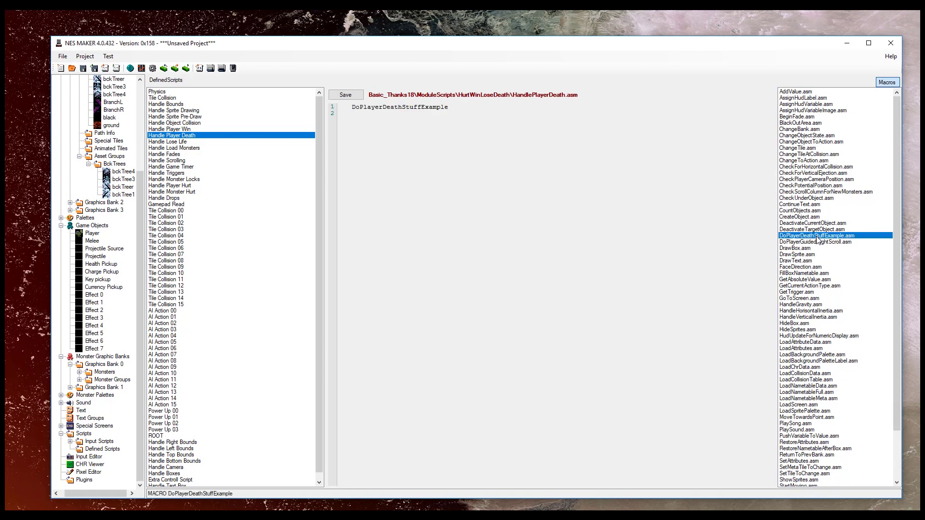
Enlarge the macro code preview to check the body of DoPlayerDeathStuffExample, and save the Handle Player Death script
{"action": "left_click", "coordinate": [352, 490]}
{"action": "left_click_drag", "start_coordinate": [338, 489], "coordinate": [158, 434]}
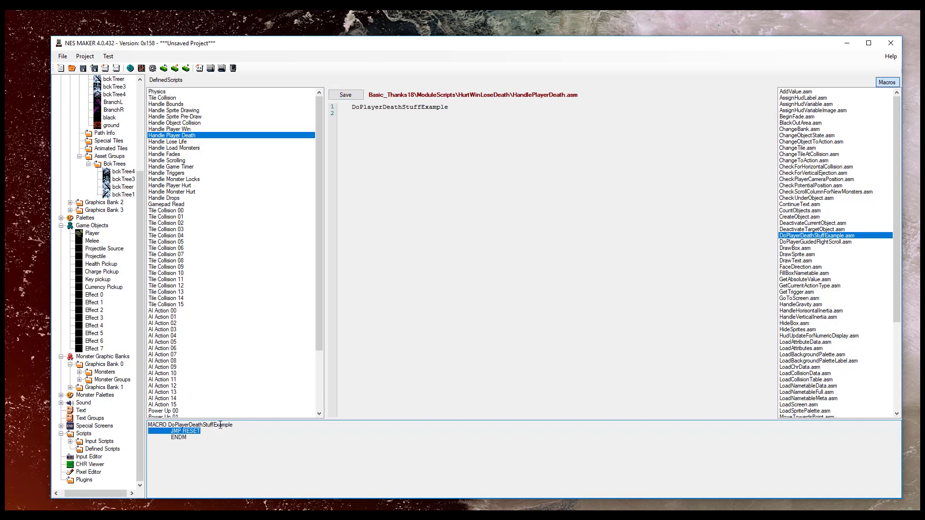
{"action": "left_click_drag", "start_coordinate": [206, 433], "coordinate": [166, 433]}
{"action": "left_click", "coordinate": [360, 94]}
Examine the DrawSprite macro's code in the preview, from its name and arguments down to ENDM
{"action": "left_click", "coordinate": [803, 254]}
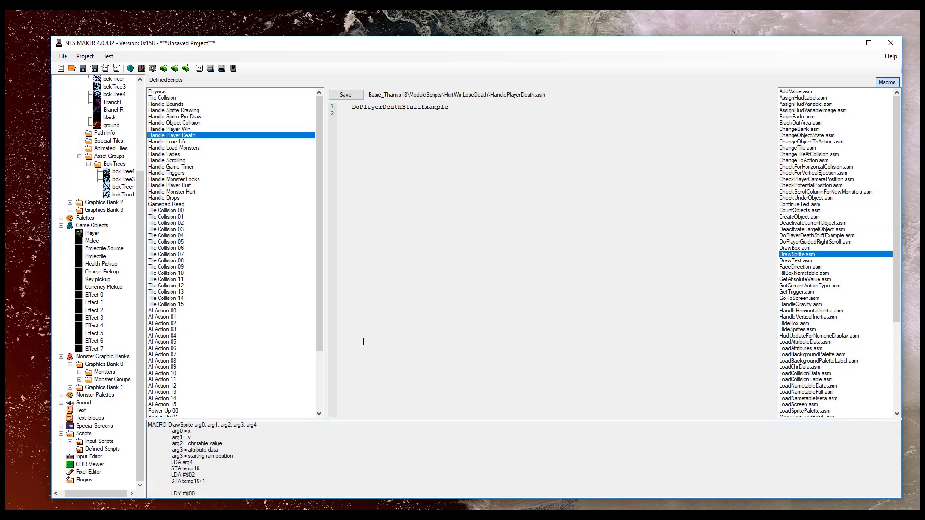
{"action": "left_click", "coordinate": [224, 462]}
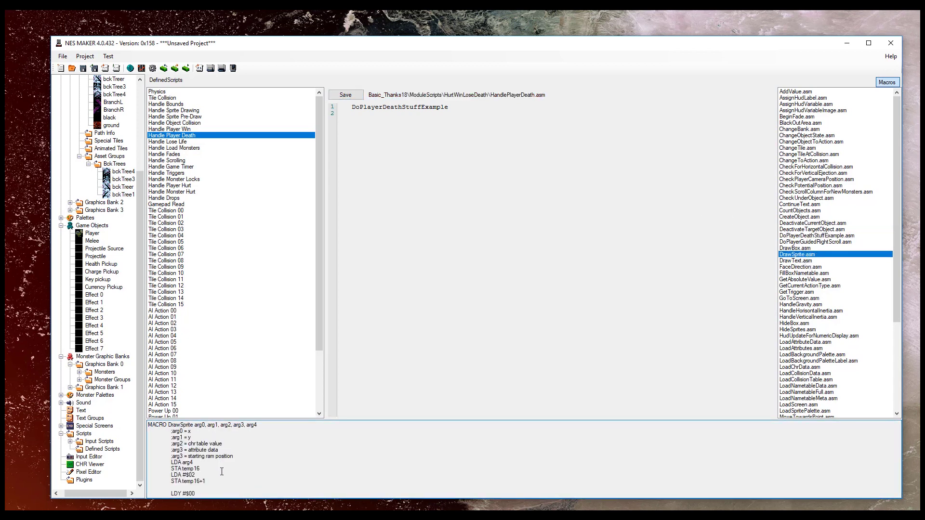
{"action": "double_click", "coordinate": [219, 486]}
{"action": "left_click_drag", "start_coordinate": [173, 443], "coordinate": [211, 510]}
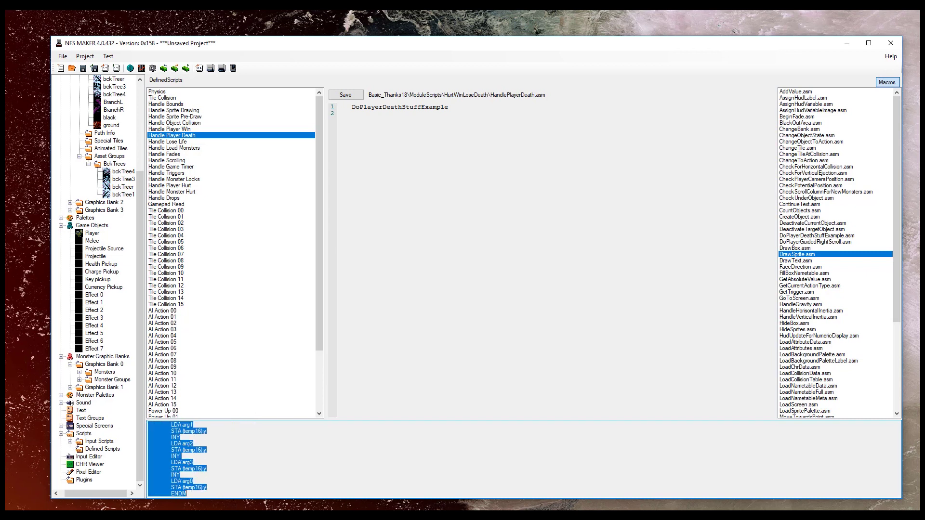
{"action": "left_click", "coordinate": [250, 474]}
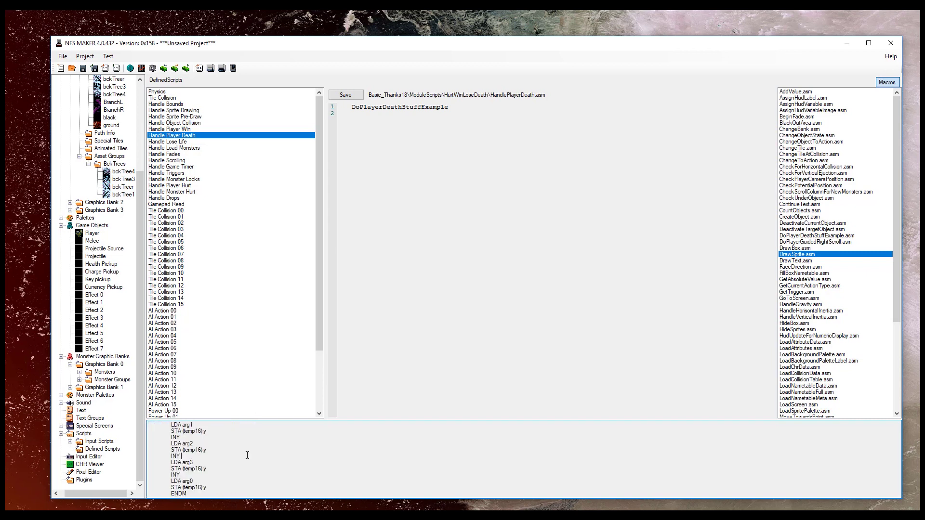
{"action": "key", "text": "ctrl+a"}
{"action": "double_click", "coordinate": [180, 425]}
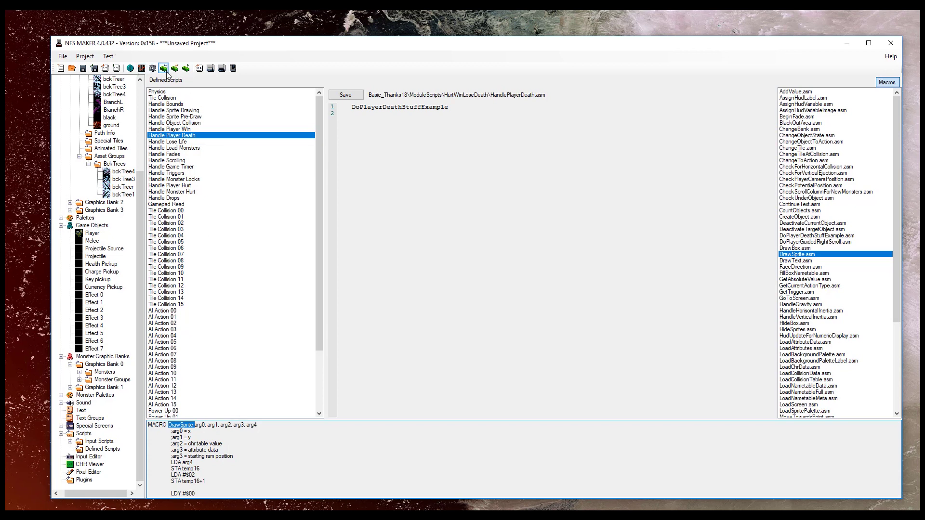
Test the game by moving the turkey right and jumping into the pilgrim to trigger player death, and close the emulator
{"action": "left_click", "coordinate": [111, 57]}
{"action": "left_click", "coordinate": [117, 81]}
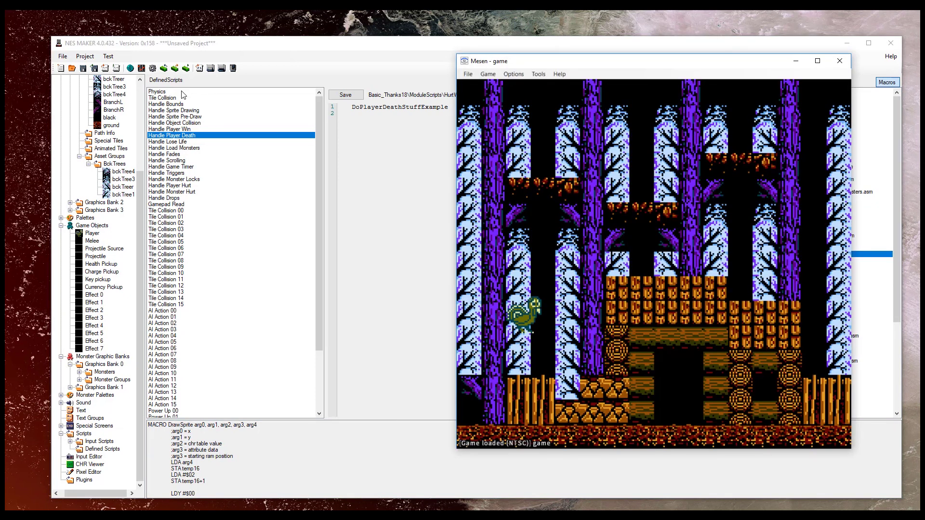
{"action": "key", "text": "Right"}
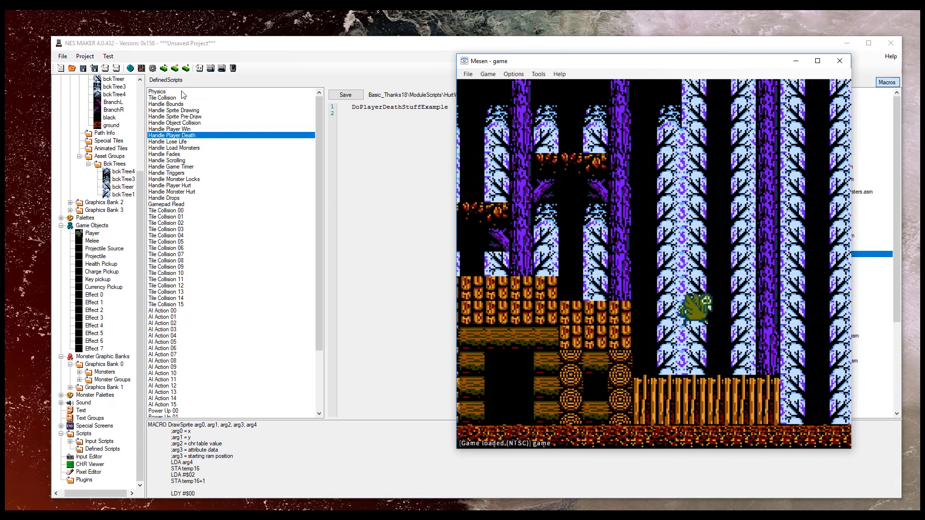
{"action": "key", "text": "Right"}
{"action": "key", "text": "s"}
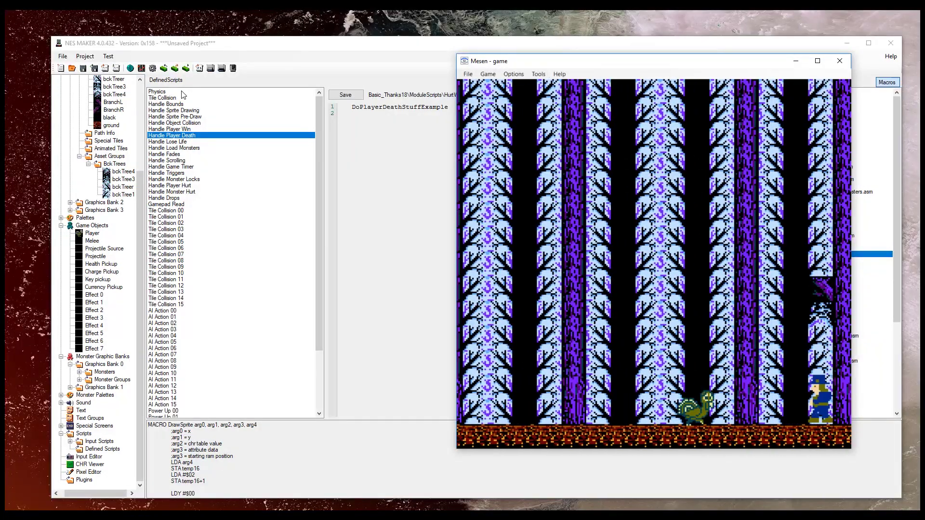
{"action": "key", "text": "Right"}
{"action": "key", "text": "s"}
{"action": "key", "text": "Right"}
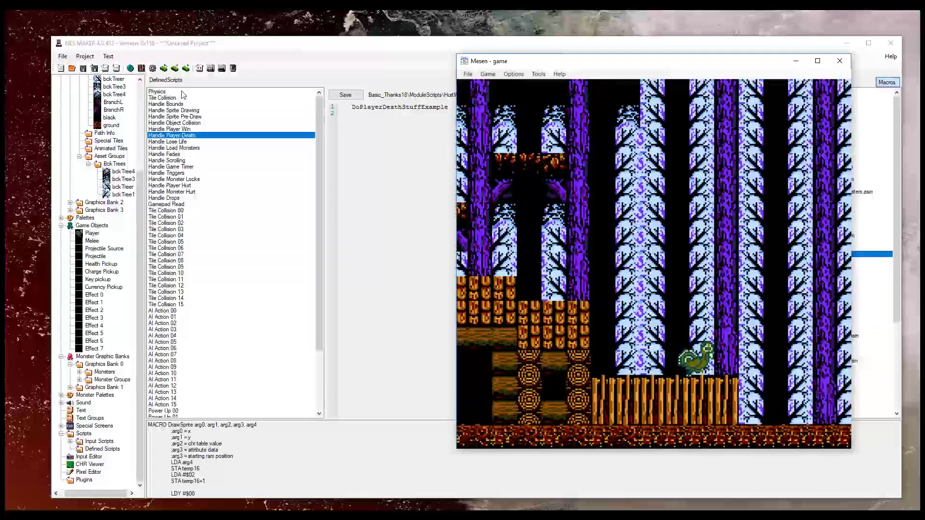
{"action": "key", "text": "Right"}
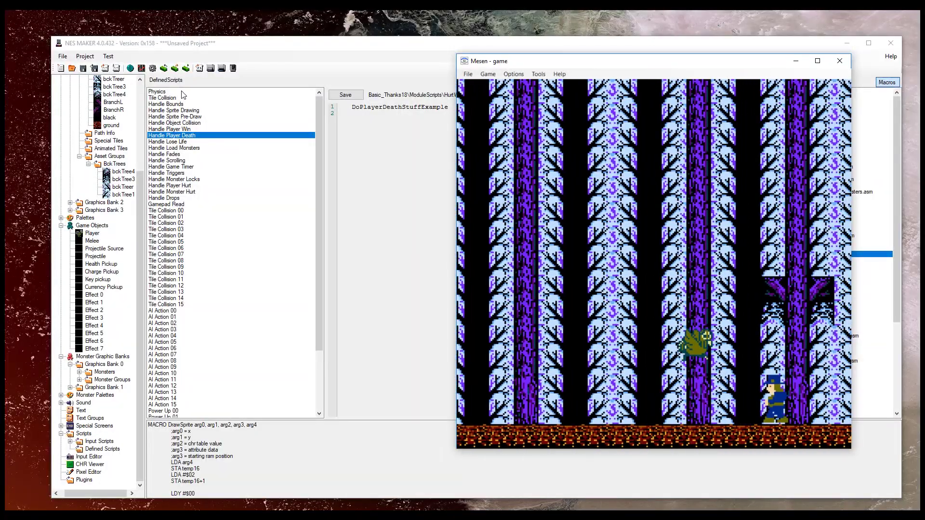
{"action": "left_click", "coordinate": [840, 60]}
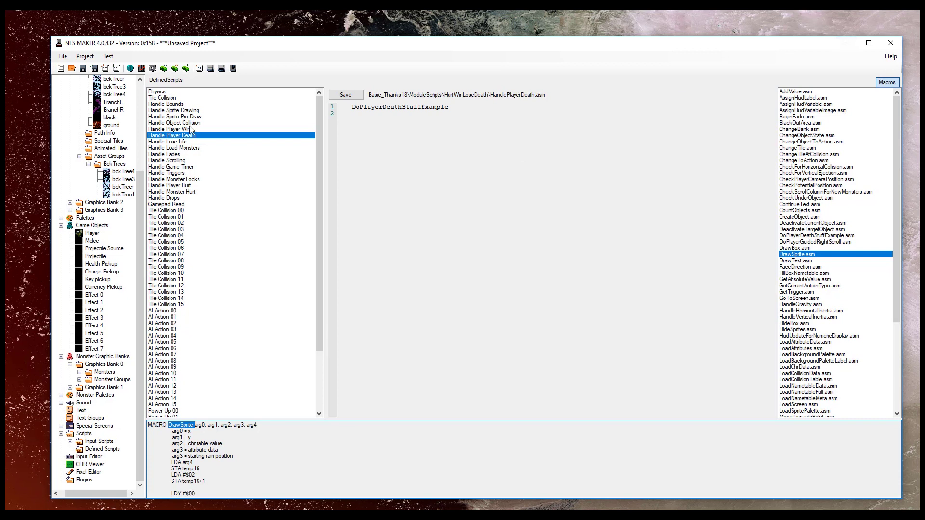
Open the first forest screen of the Overworld map, the one with the log cabin, for editing
{"action": "scroll", "coordinate": [137, 206], "scroll_direction": "up", "scroll_amount": 5}
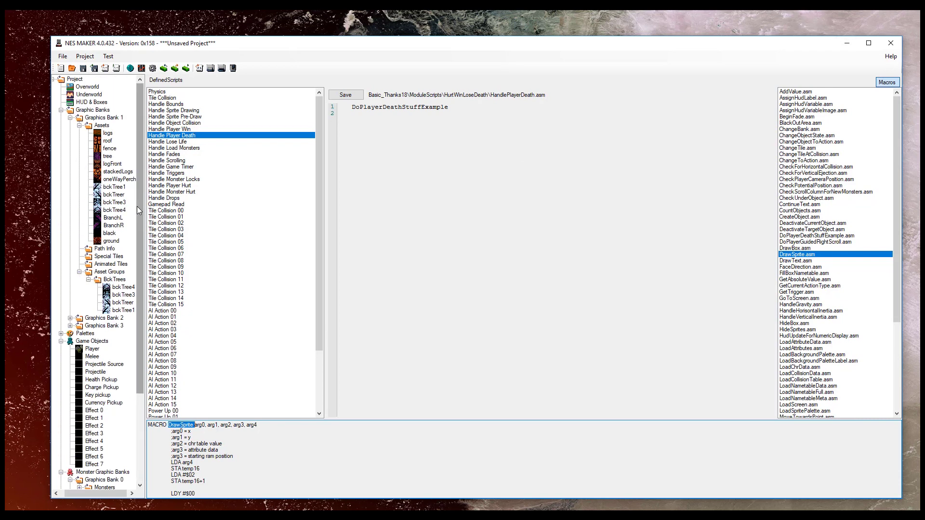
{"action": "left_click", "coordinate": [97, 87]}
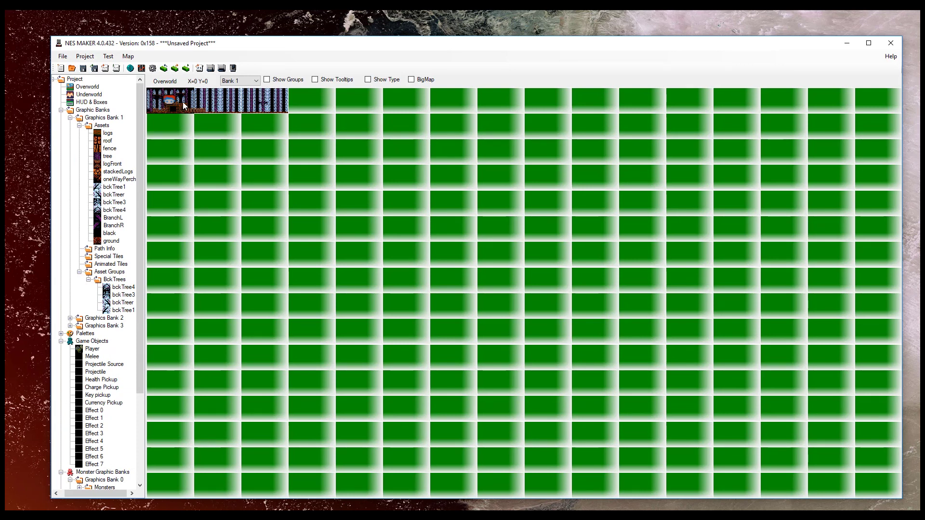
{"action": "double_click", "coordinate": [185, 106]}
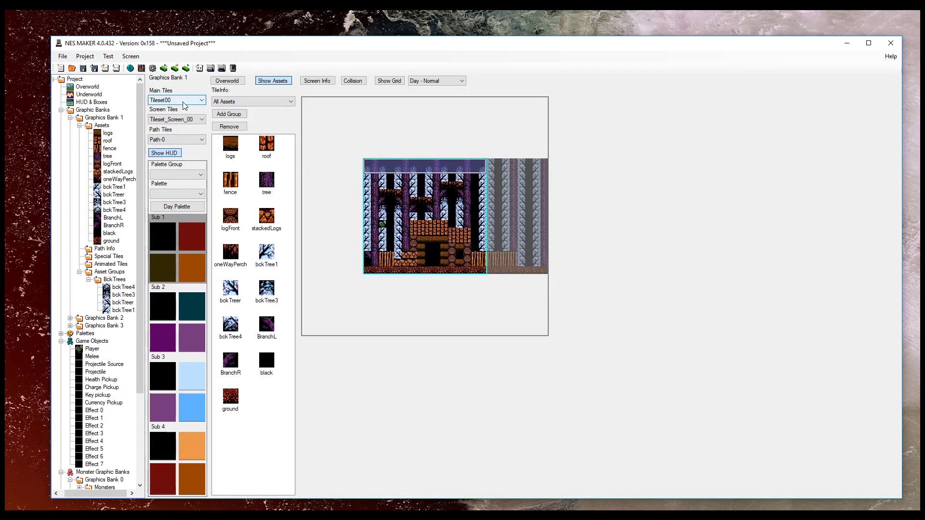